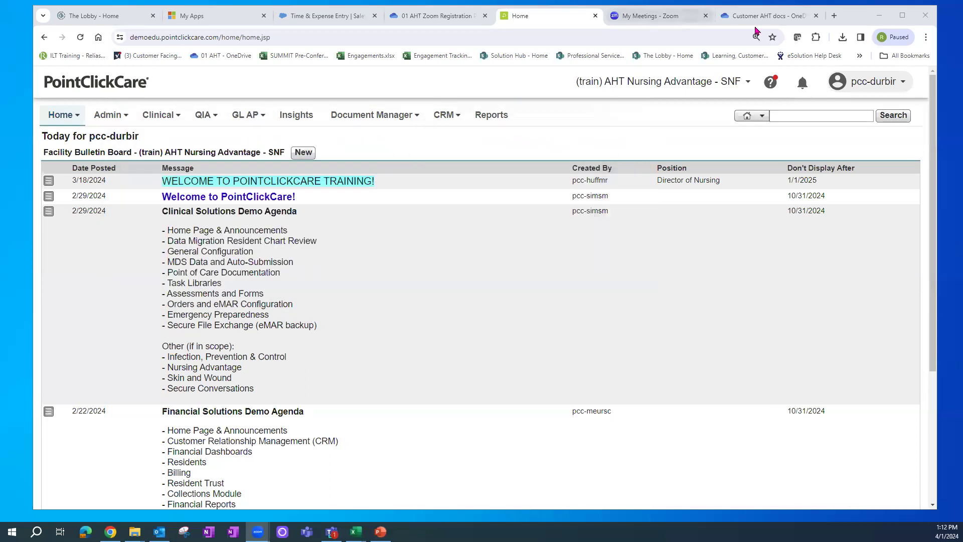
- Sign out of PointClickCare from the user name menu, then select the browser address bar
left_click(890, 86)
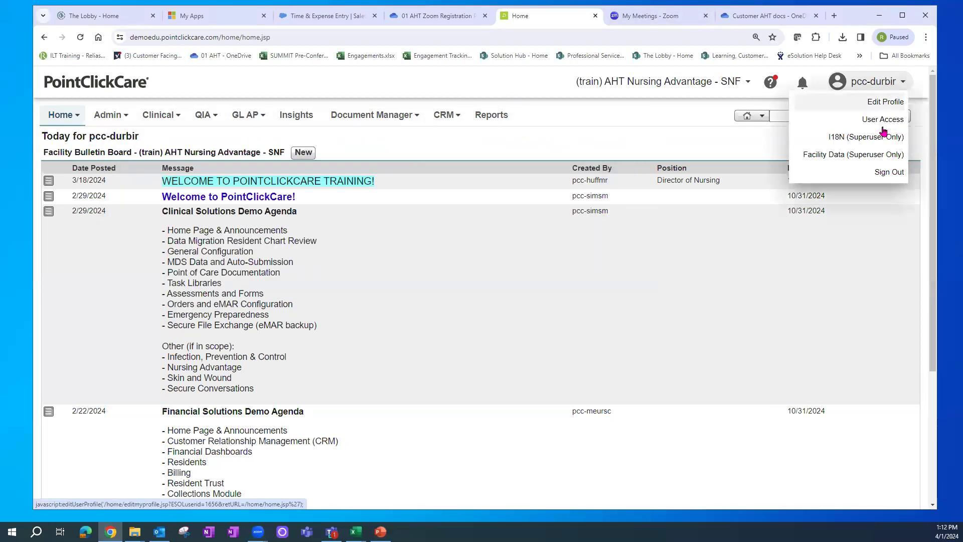
left_click(888, 172)
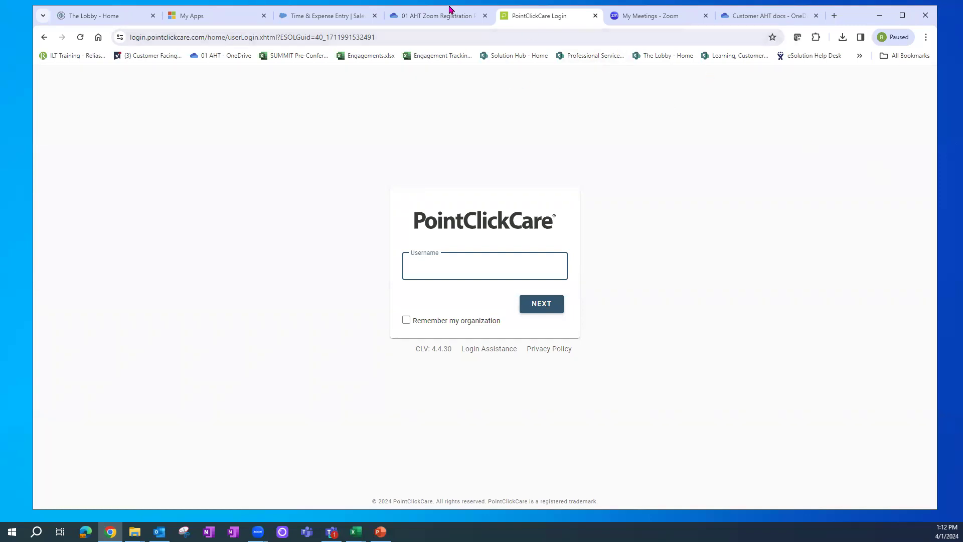
left_click(381, 38)
- Replace the address with 'googl' and go to the google.com homepage
key("ctrl+a")
type("googl")
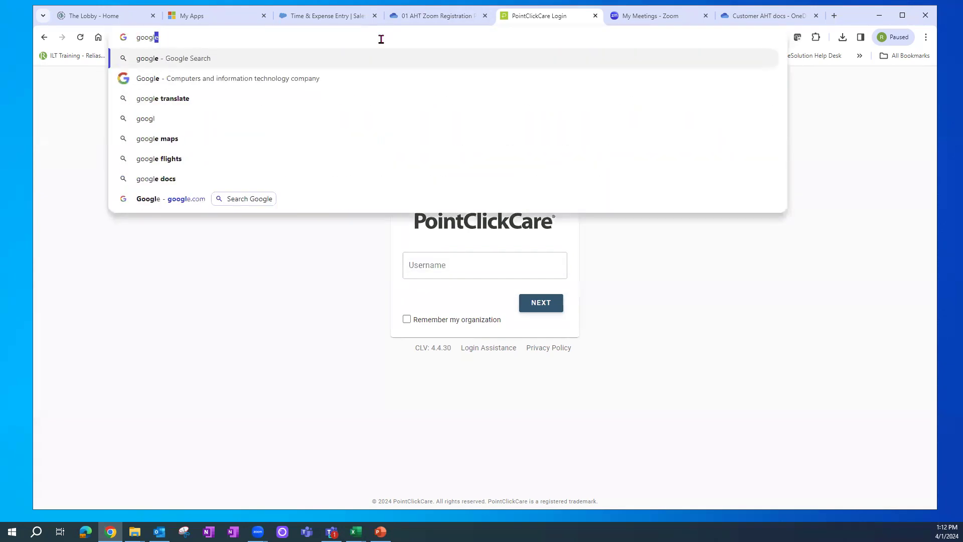
left_click(212, 81)
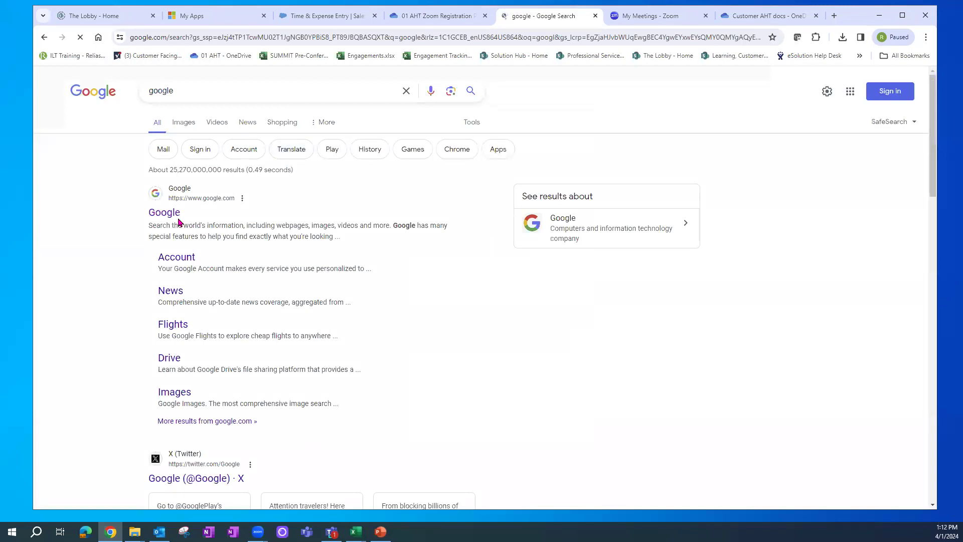
left_click(159, 214)
- Search Google for 'pointclickcare' and open the PointClickCare: Best Healthcare Software result
left_click(407, 271)
type("pointclickcare")
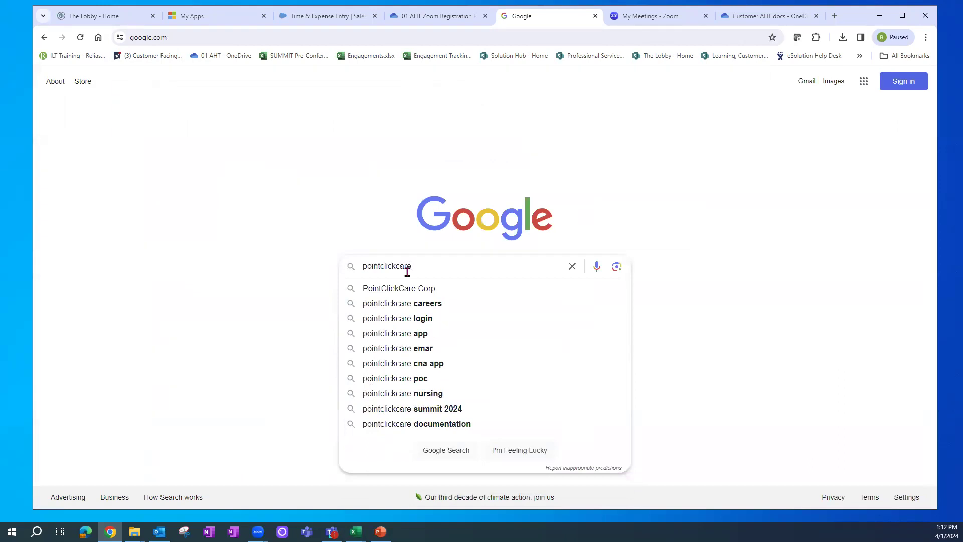
key("Return")
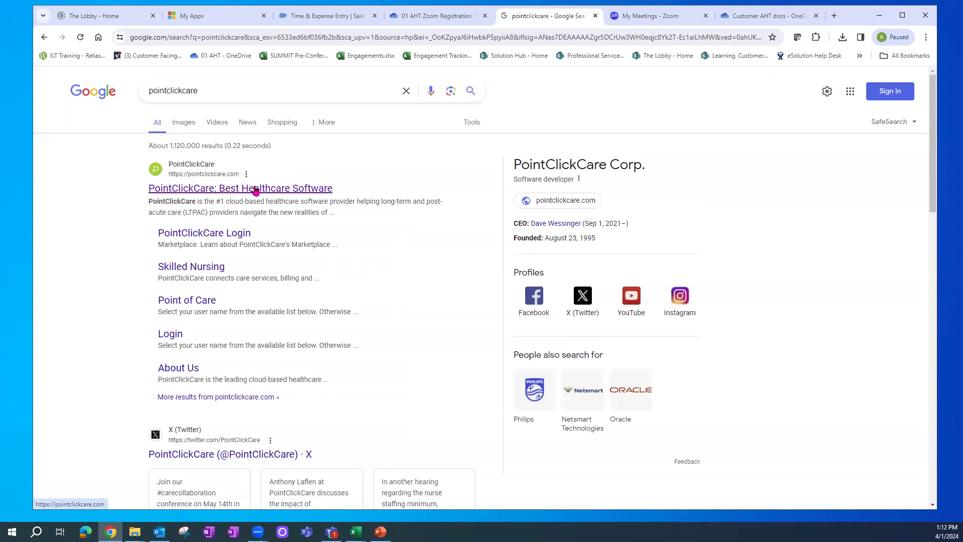
left_click(278, 192)
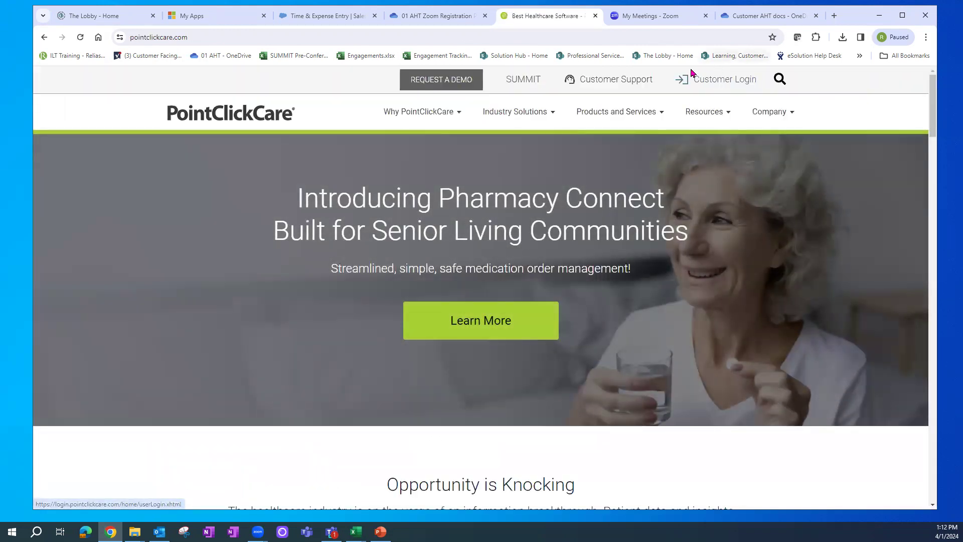
- Go to Customer Login from the pointclickcare.com top bar
left_click(726, 84)
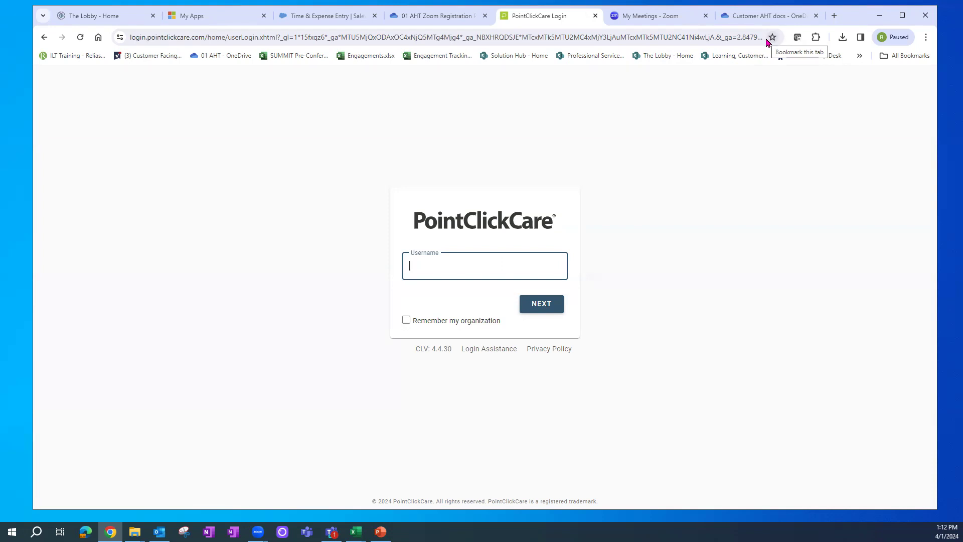
- Fill the Username field with the saved training username from the 'trn' autofill, then continue
left_click(438, 262)
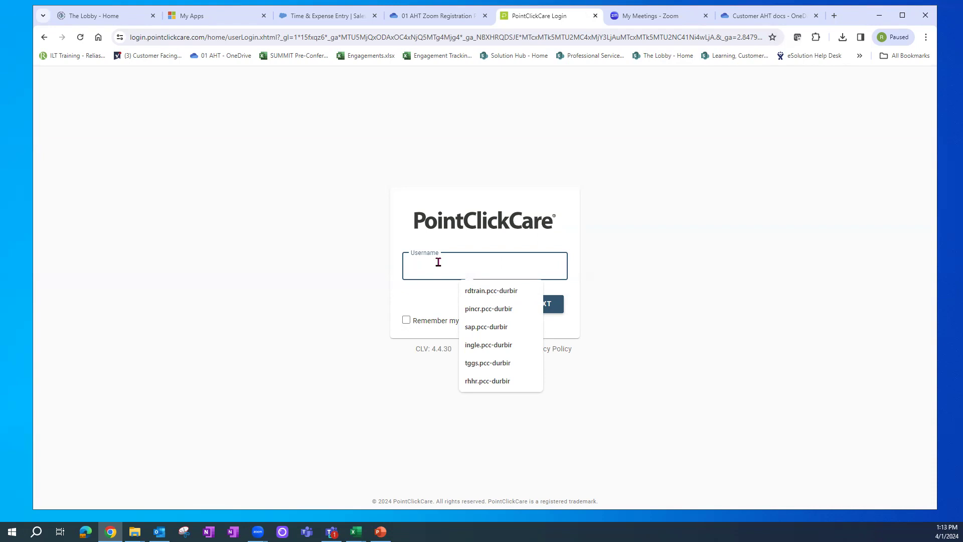
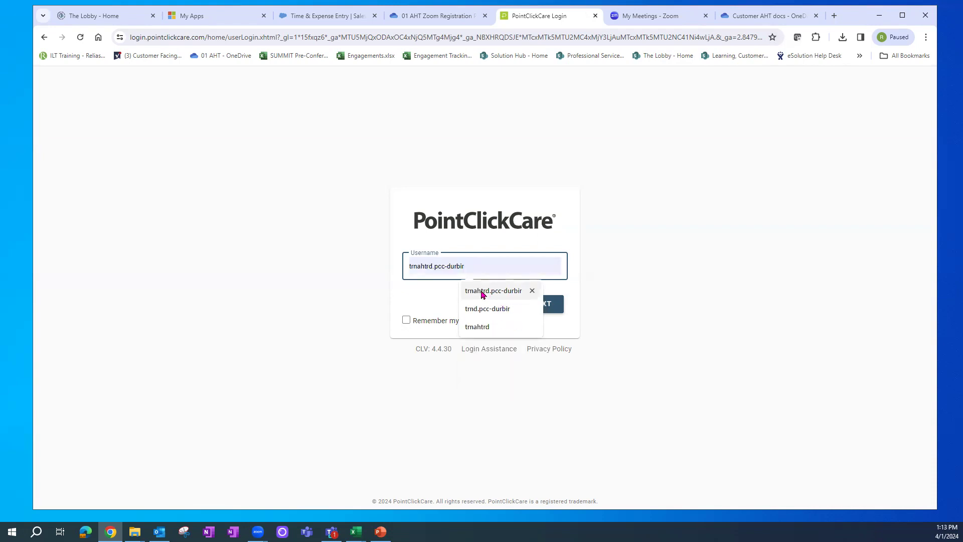
left_click(481, 291)
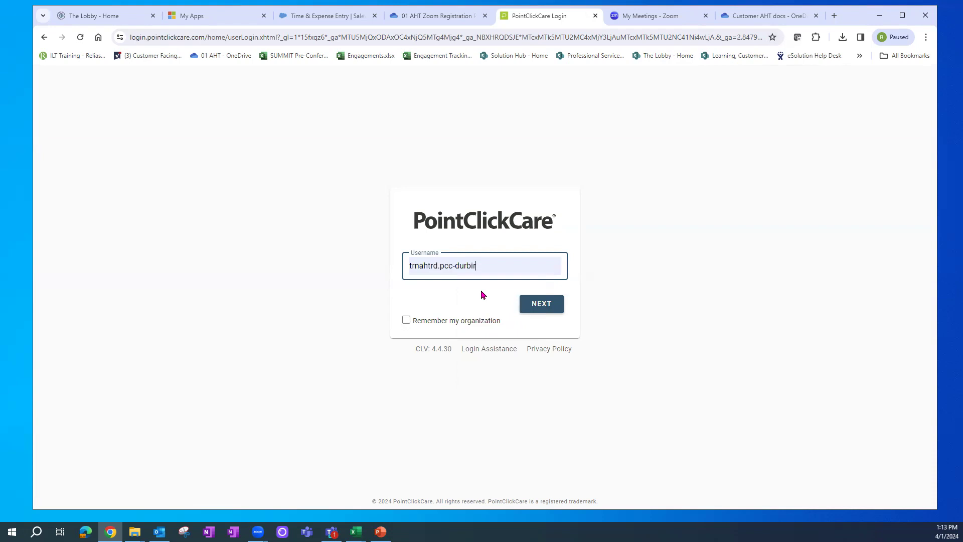
left_click(544, 304)
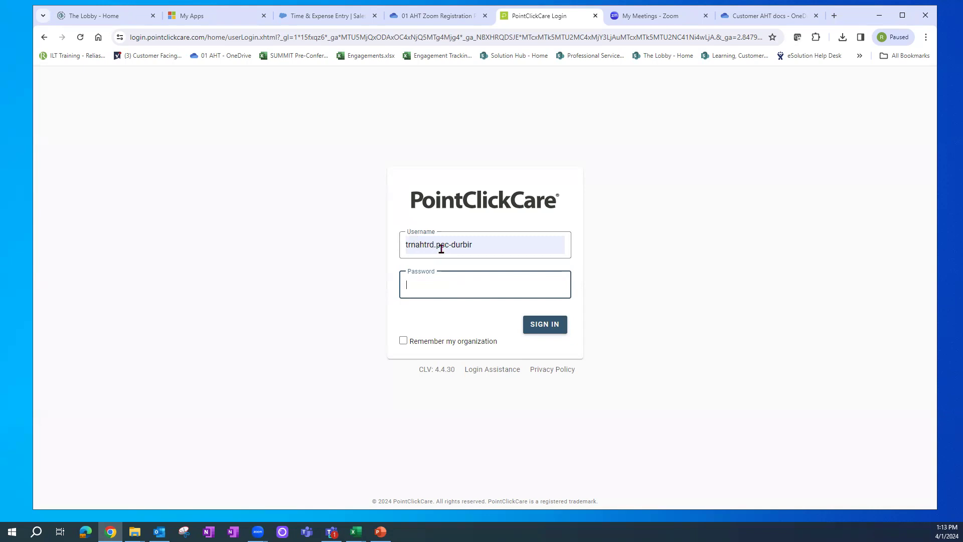
- Enter the account password and sign in to the (train) AHT Clinical Standard Content - SNF home page
left_click_drag(435, 245, 399, 237)
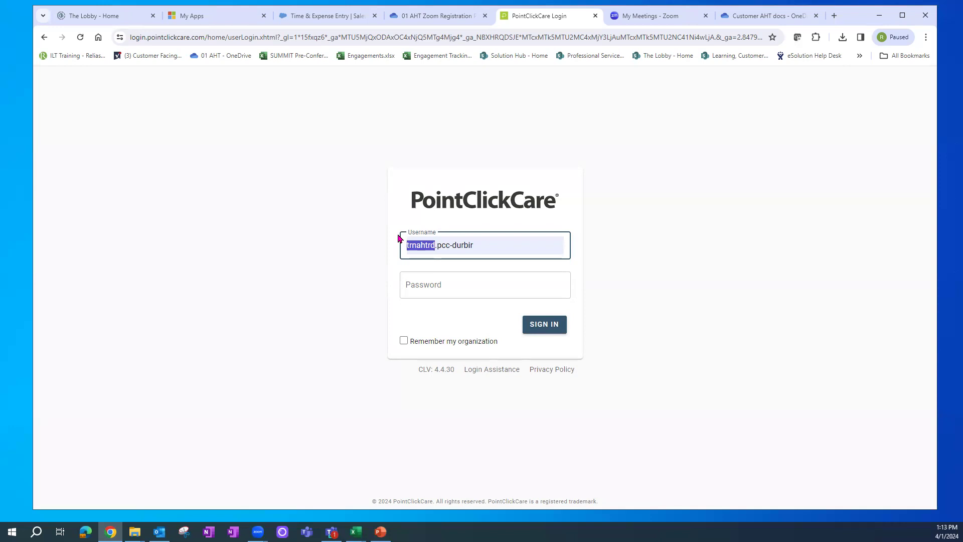
left_click(448, 285)
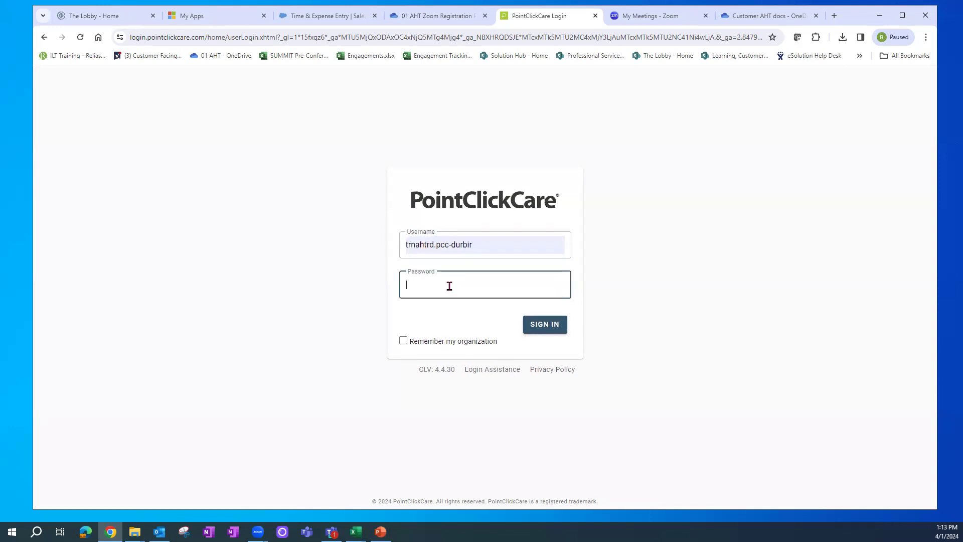
type("•••••••••••••")
key("Return")
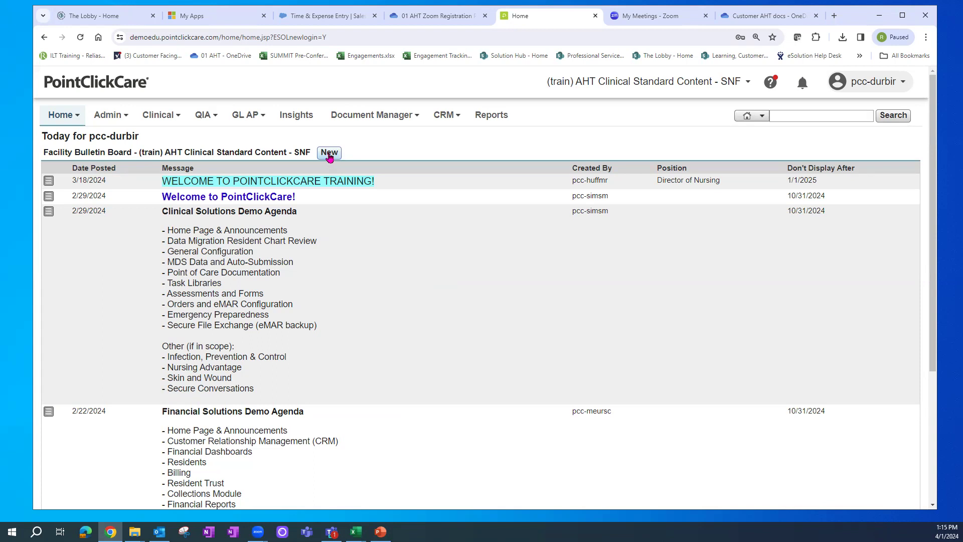
left_click(331, 156)
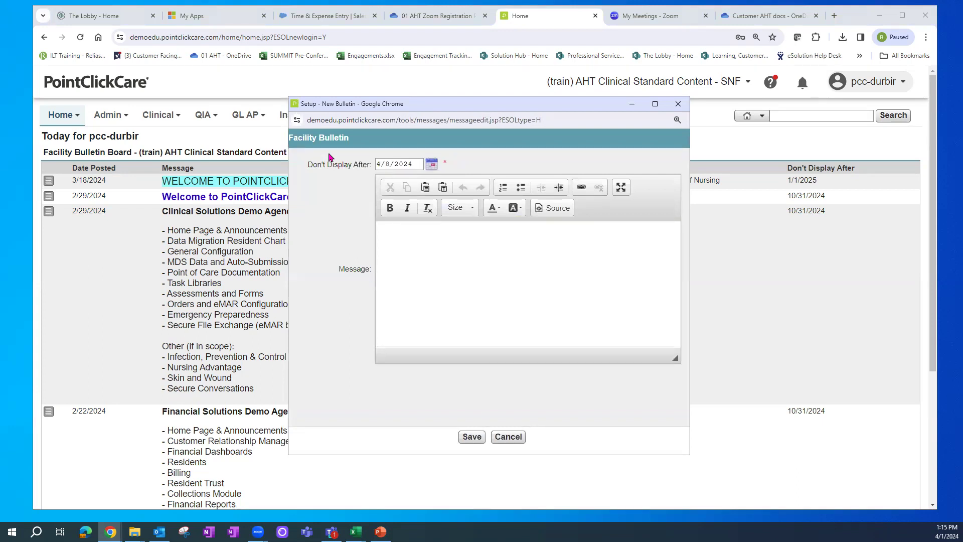
left_click_drag(419, 164, 356, 172)
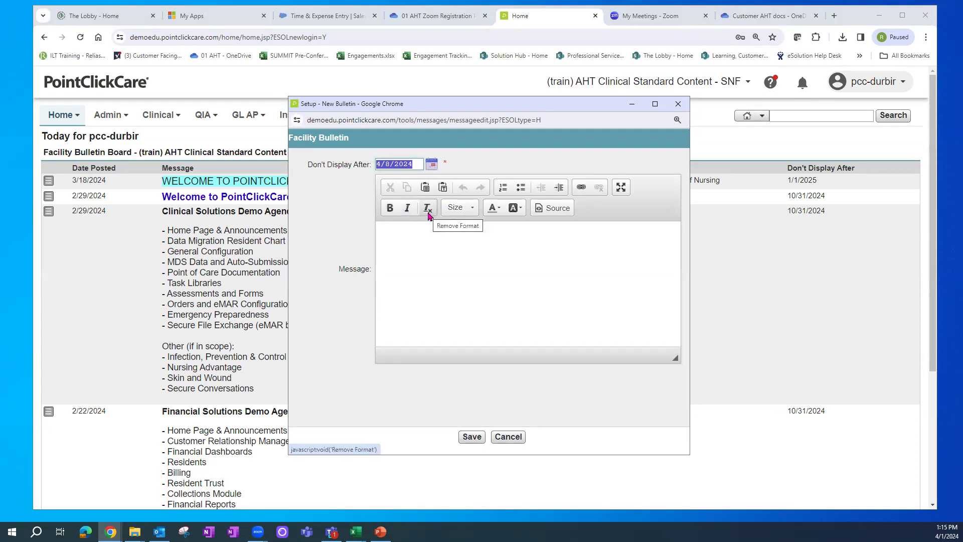
left_click(493, 208)
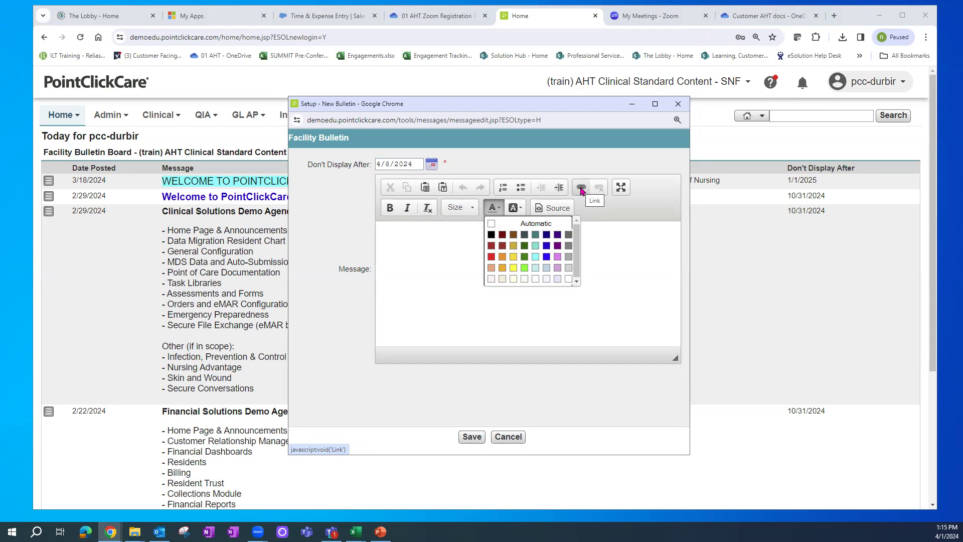
left_click(620, 213)
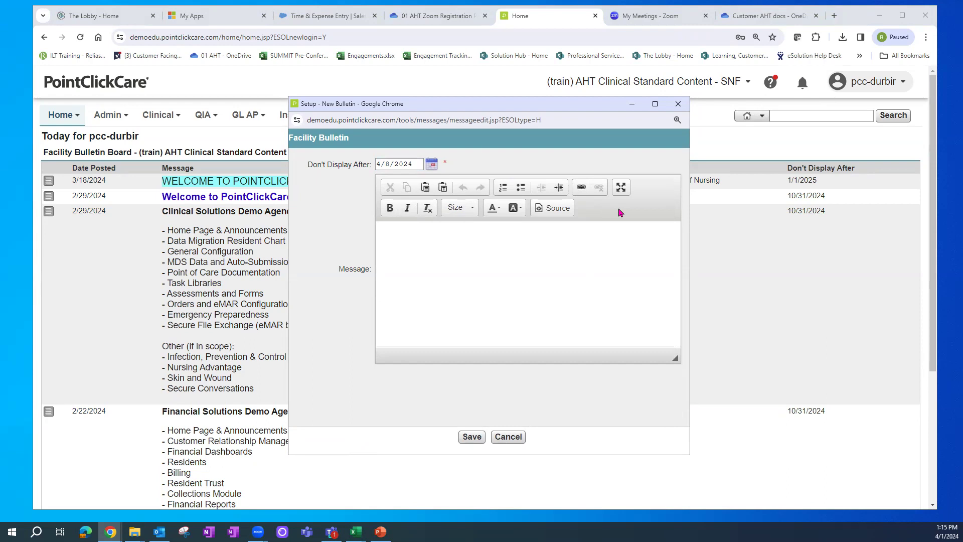
left_click(508, 437)
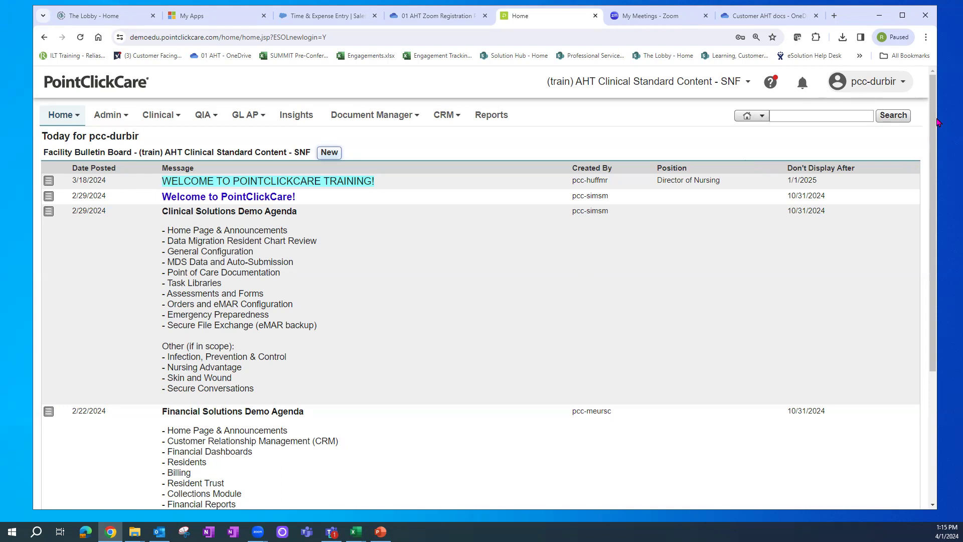
scroll(937, 132, "down", 1)
scroll(936, 133, "down", 3)
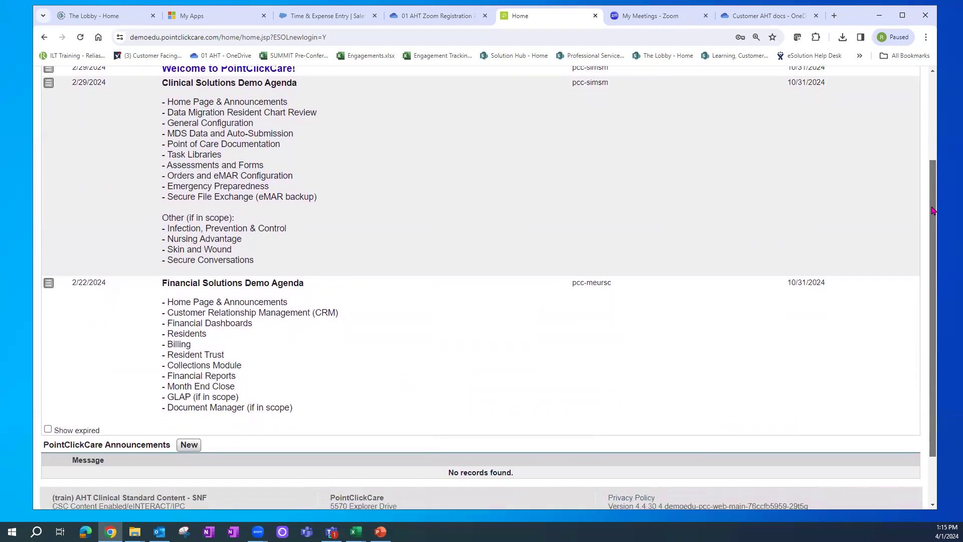
left_click(49, 425)
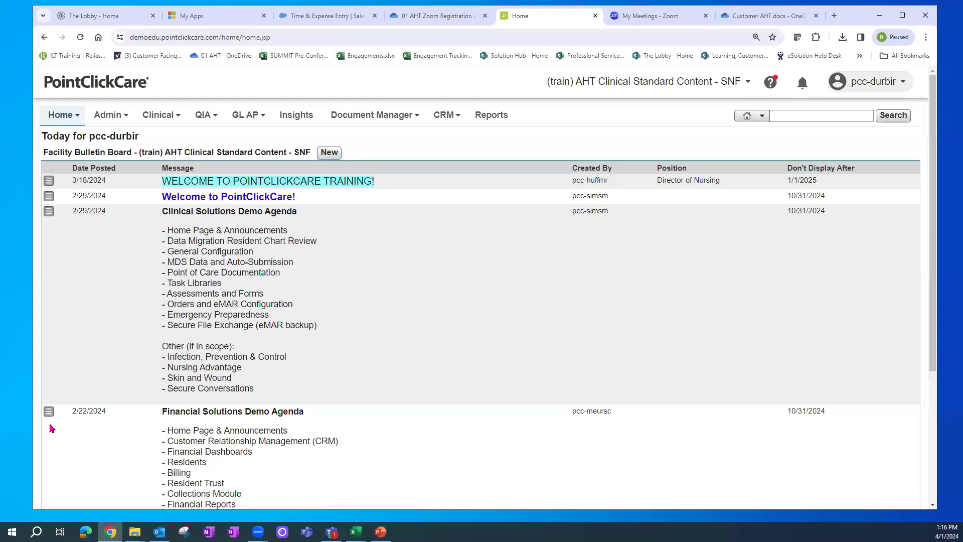
scroll(932, 191, "down", 4)
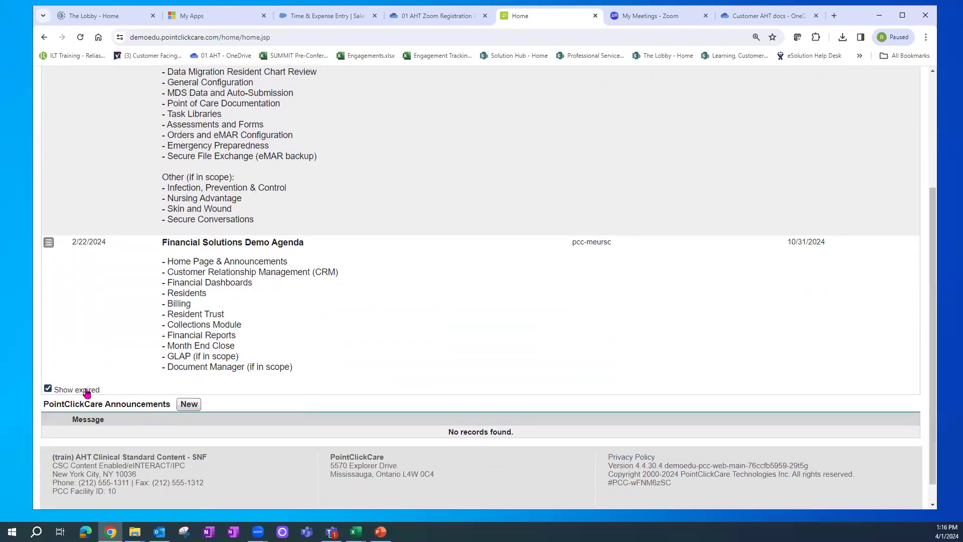
left_click_drag(80, 405, 110, 407)
left_click(168, 432)
left_click_drag(103, 409, 145, 419)
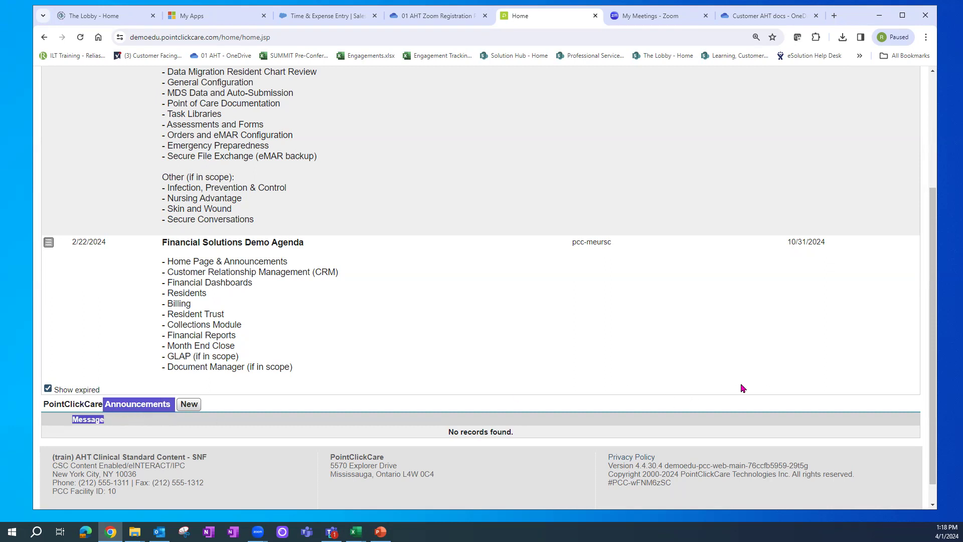
left_click_drag(934, 375, 942, 193)
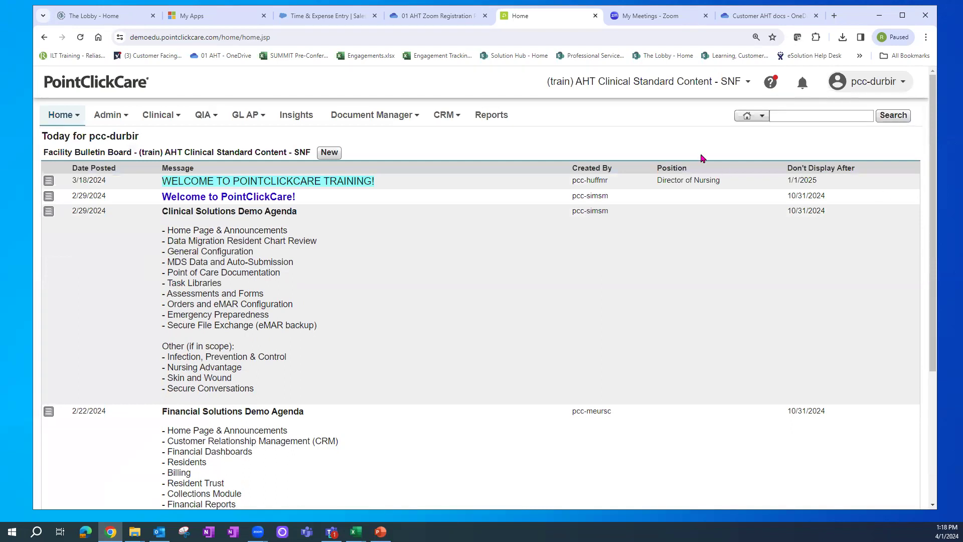
- Switch from the facility to the Management Console in the facility selector
left_click(654, 87)
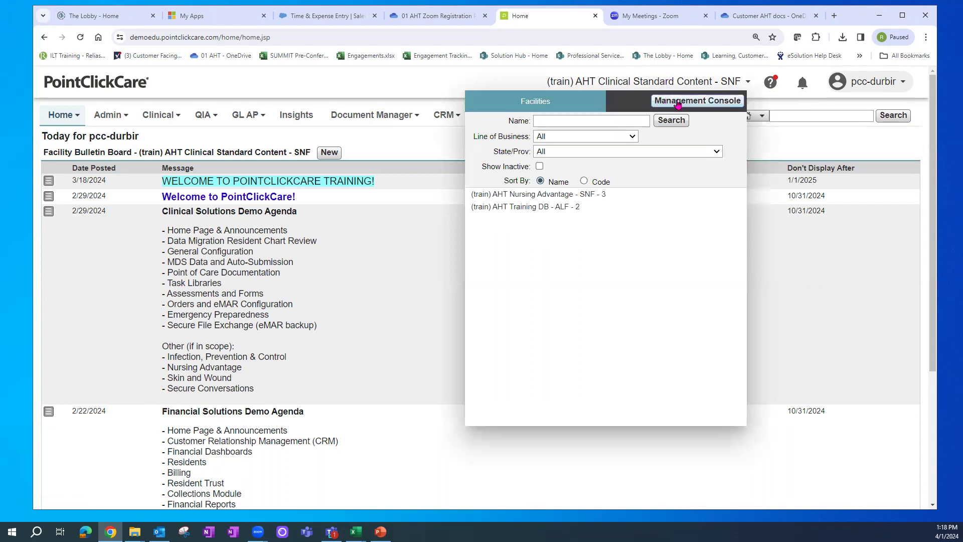
left_click(678, 103)
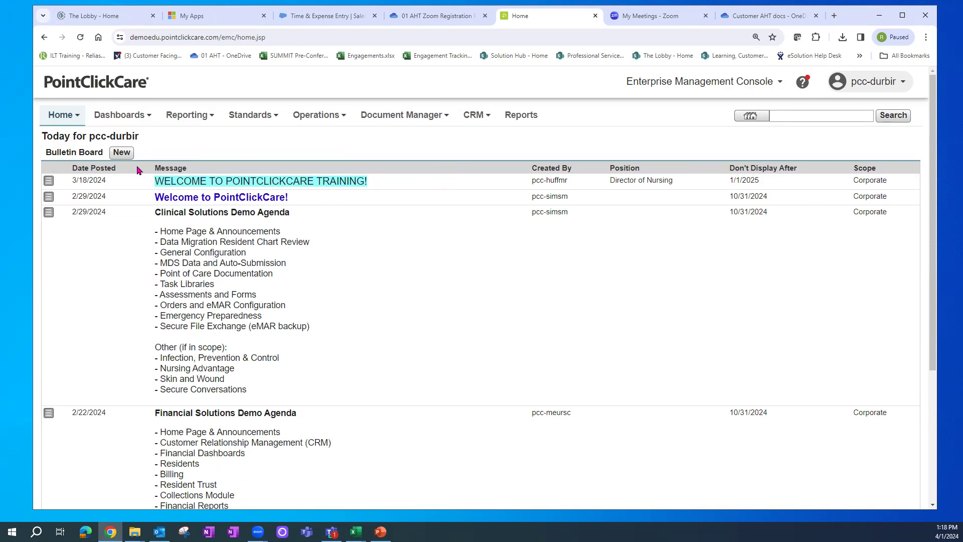
- Start a new bulletin, enlarge it, and try the Line of Business scope with Assisted Living Facility
left_click(121, 153)
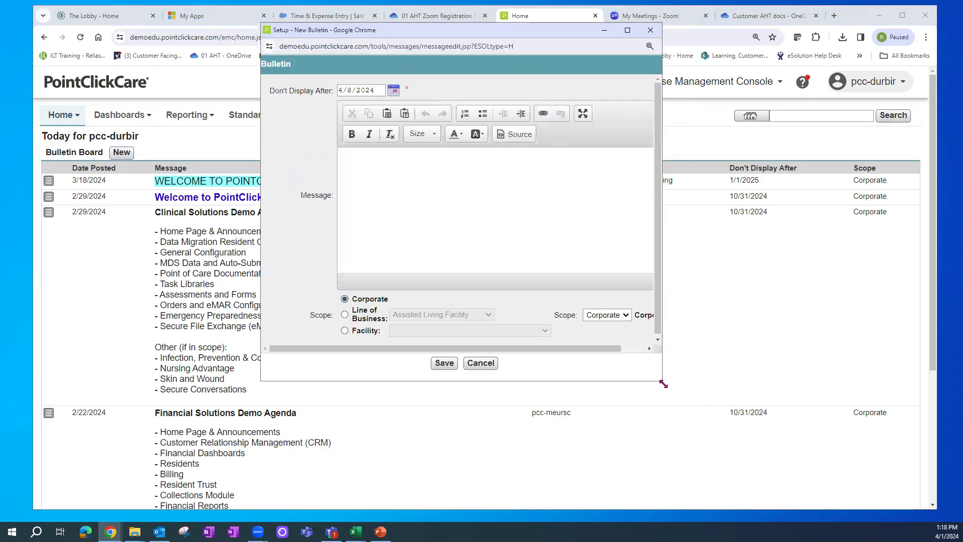
left_click_drag(661, 381, 861, 451)
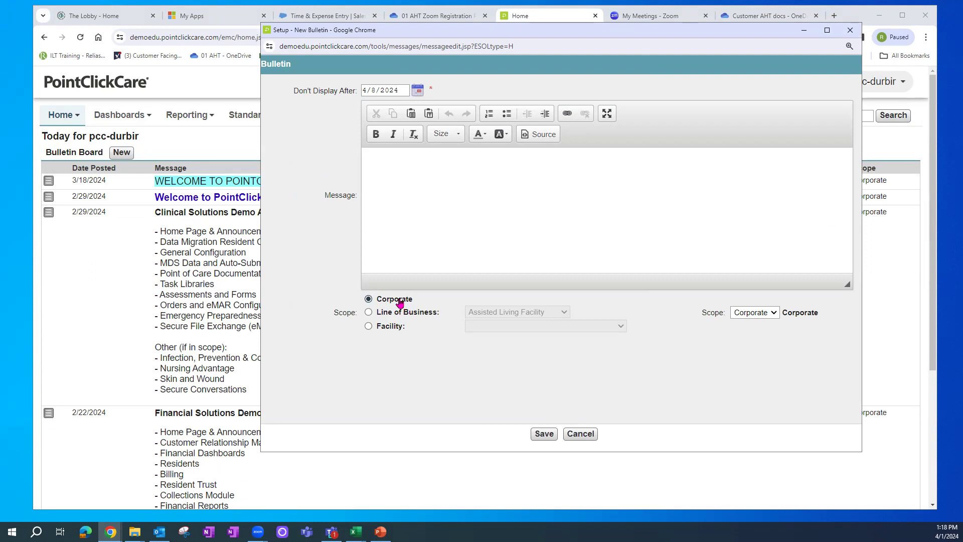
left_click(368, 312)
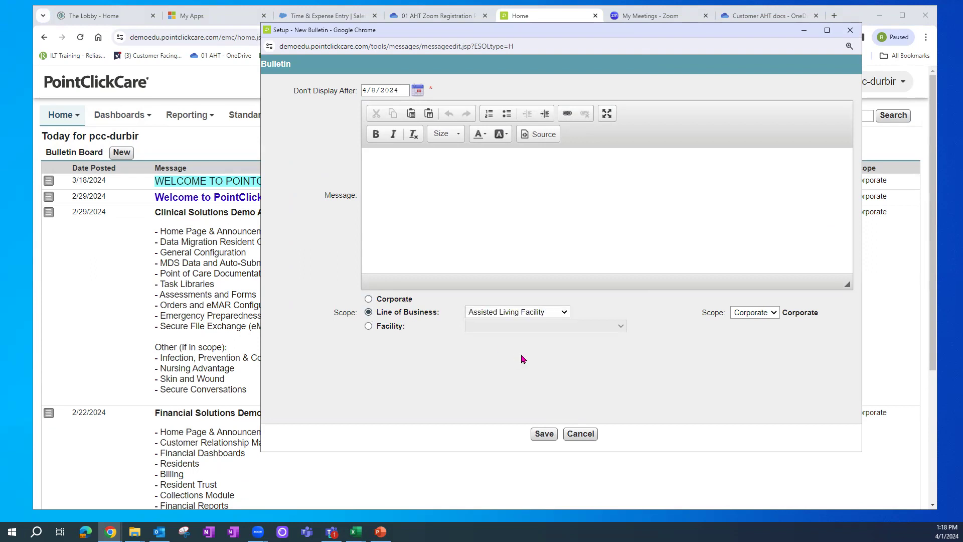
left_click(559, 312)
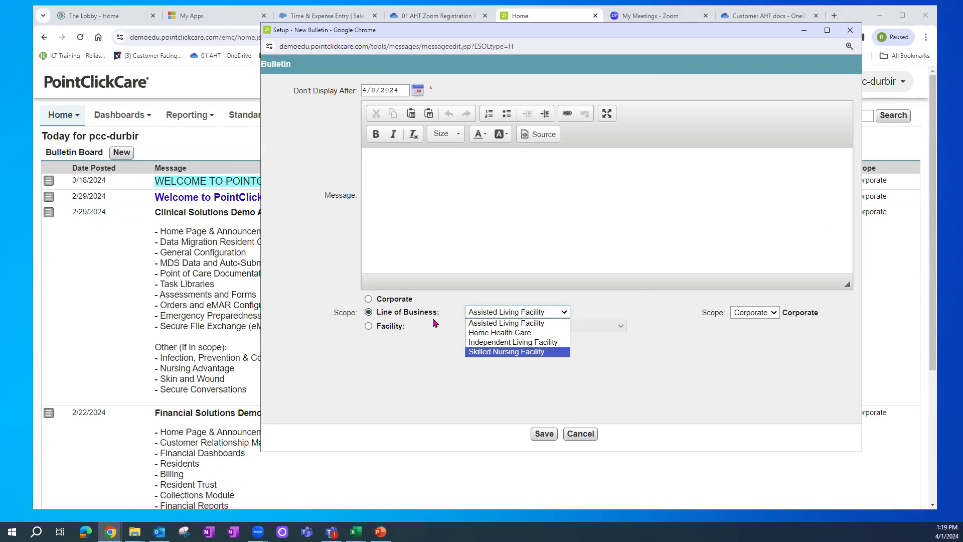
left_click(419, 365)
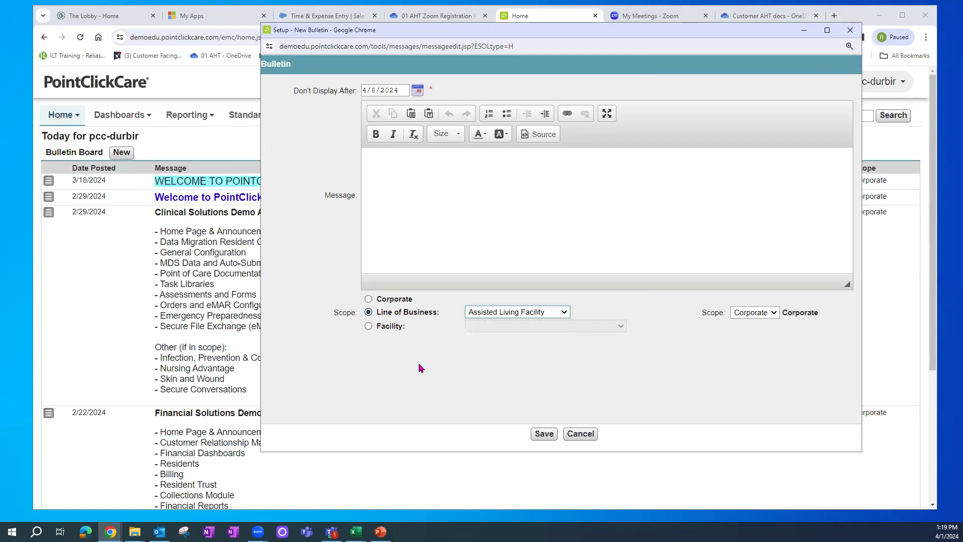
- Try the single Facility scope and its facility list, then cancel the bulletin
left_click(369, 327)
left_click(621, 326)
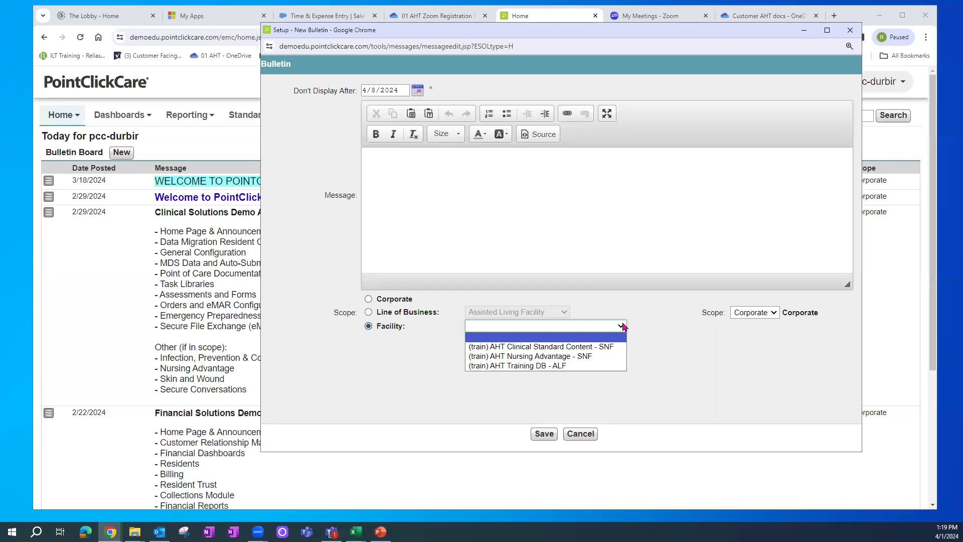
left_click(580, 433)
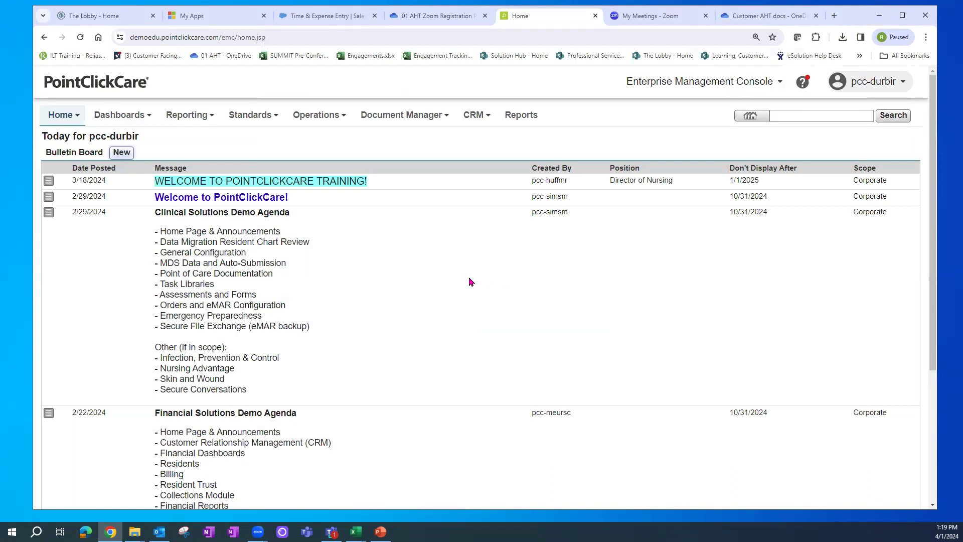
- Open News and Updates in the Resource Hub, scroll through all articles, and go back
mouse_move(64, 117)
left_click(803, 85)
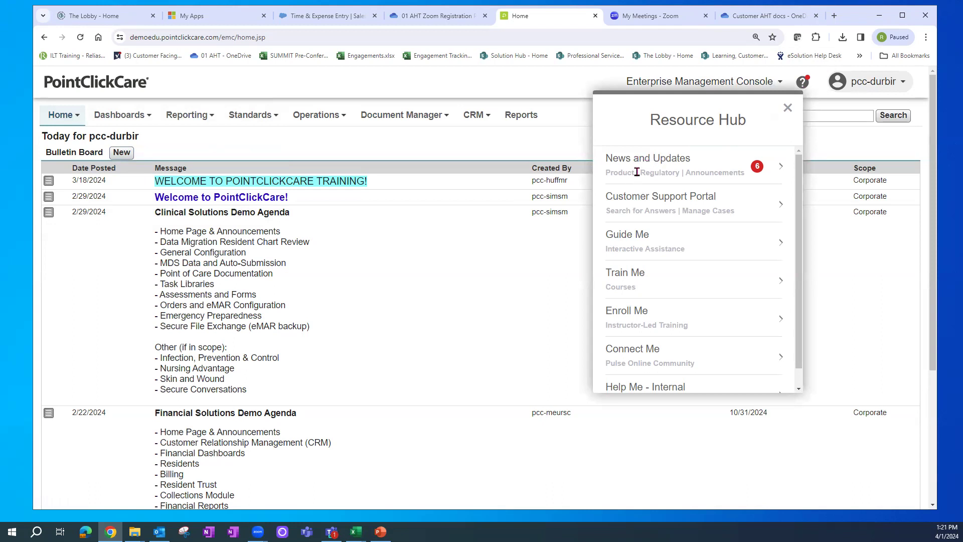
left_click(663, 160)
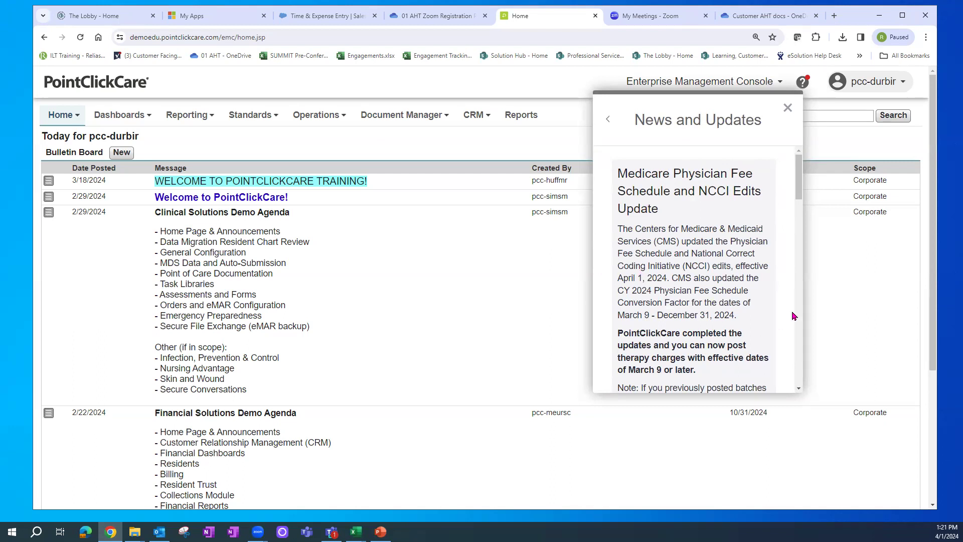
left_click_drag(803, 178, 803, 199)
scroll(802, 213, "down", 4)
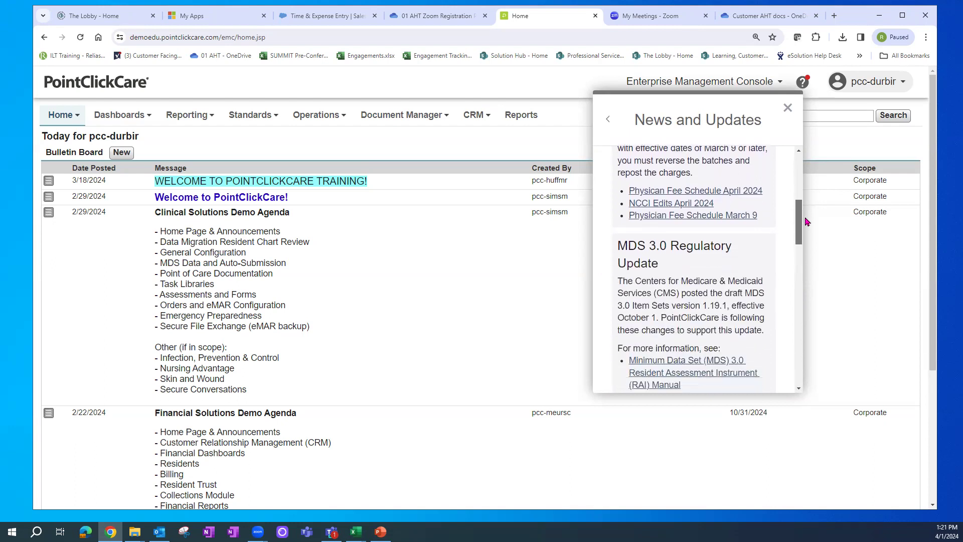
scroll(811, 245, "down", 2)
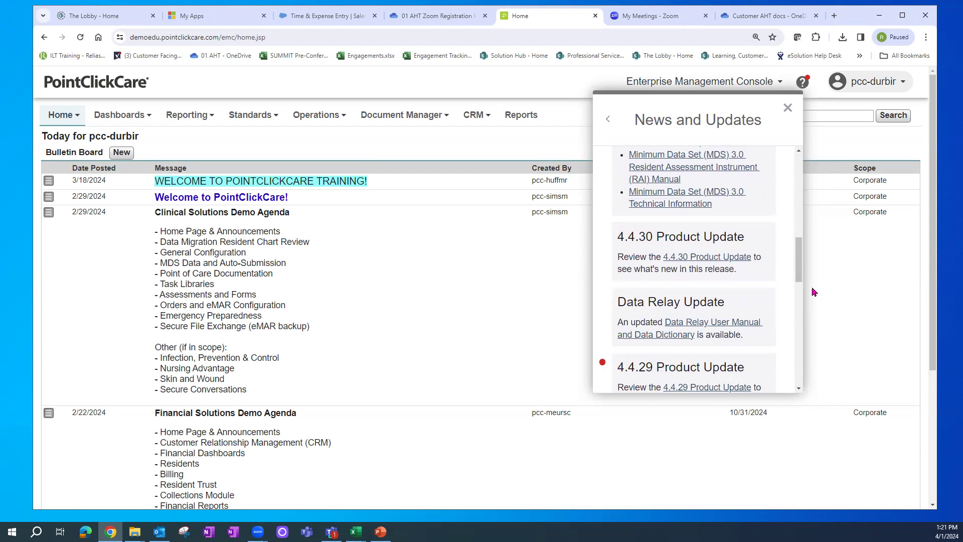
left_click_drag(798, 270, 798, 296)
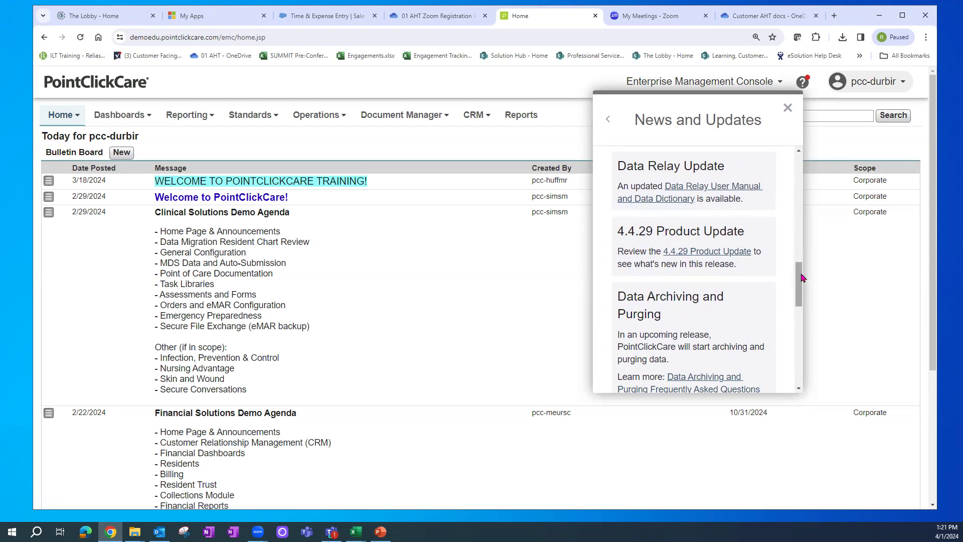
scroll(705, 280, "down", 3)
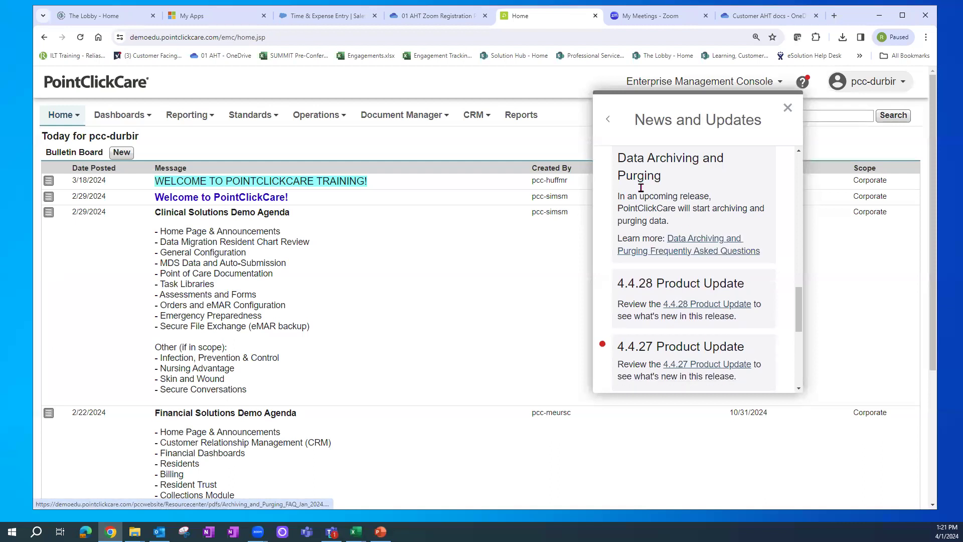
left_click_drag(799, 303, 800, 162)
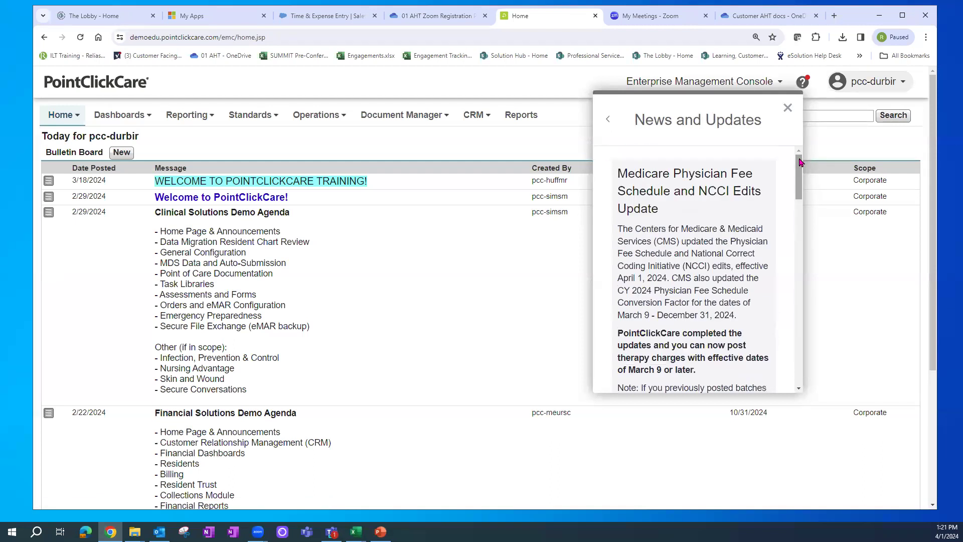
left_click(608, 121)
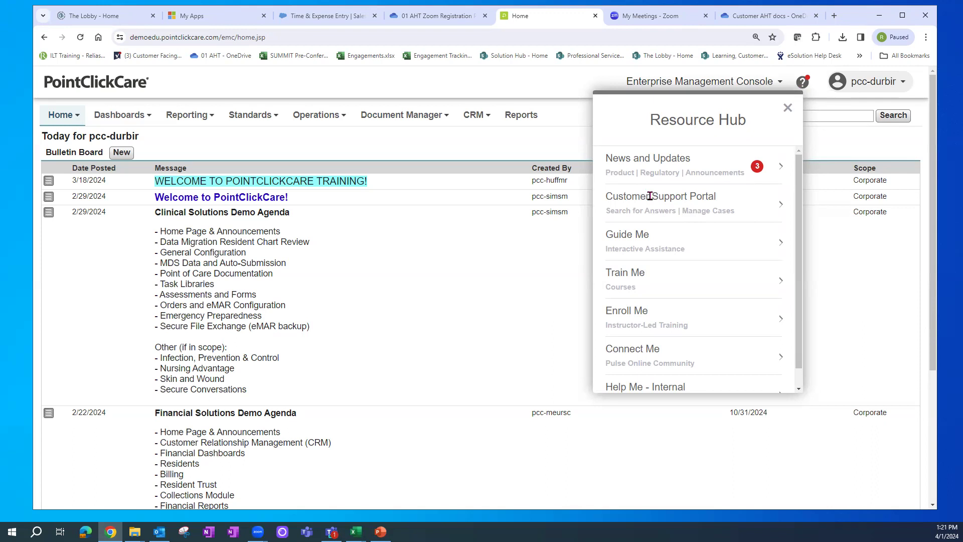
left_click(650, 196)
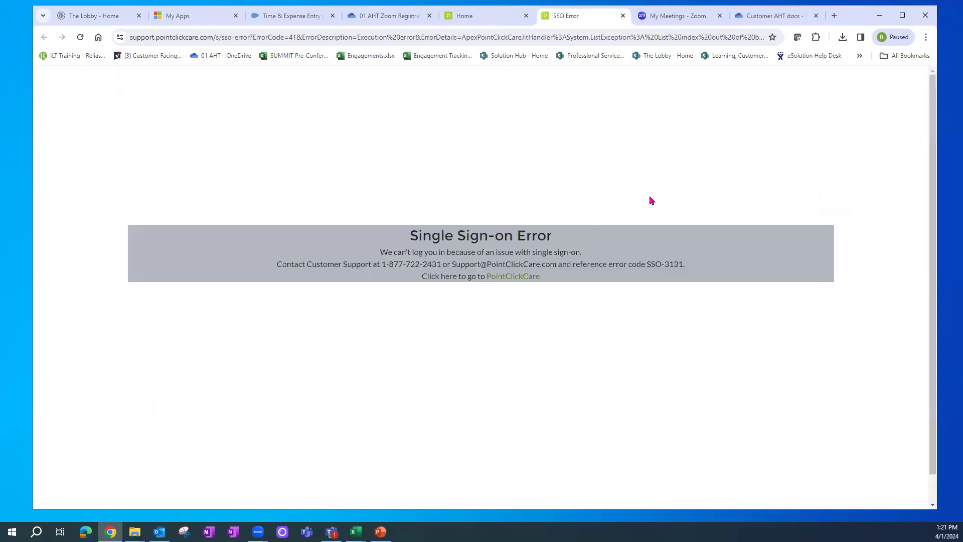
left_click(623, 15)
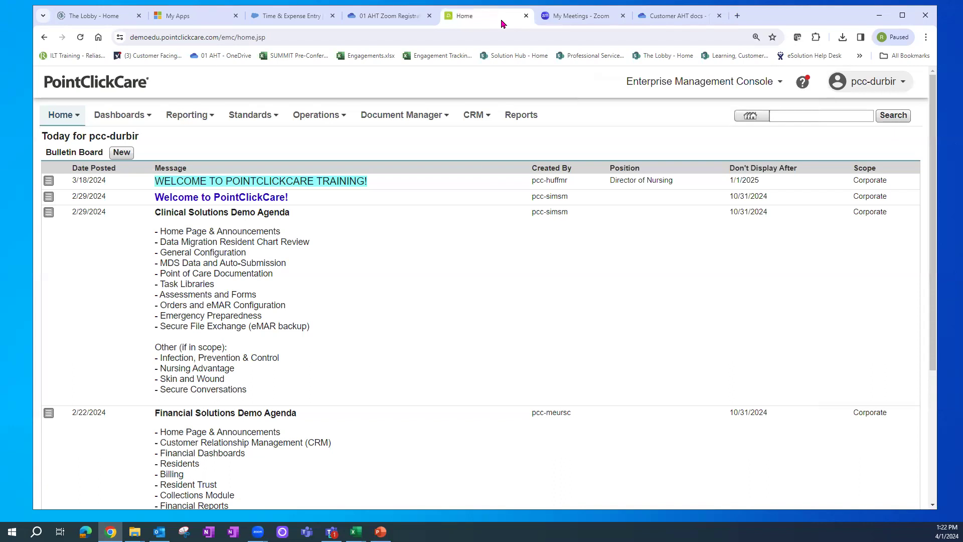
left_click(804, 86)
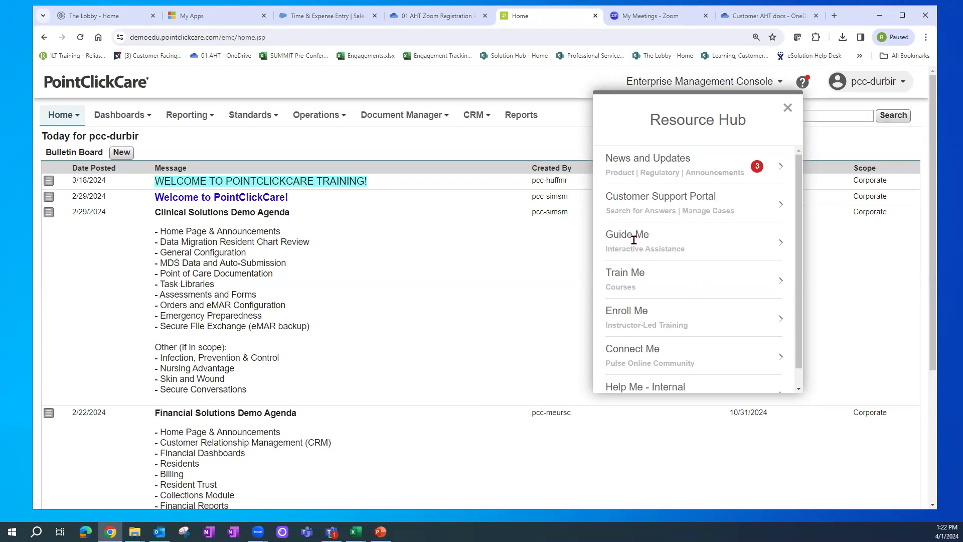
- Open Guide Me in the Resource Hub, then go to CRM > Leads
left_click(633, 240)
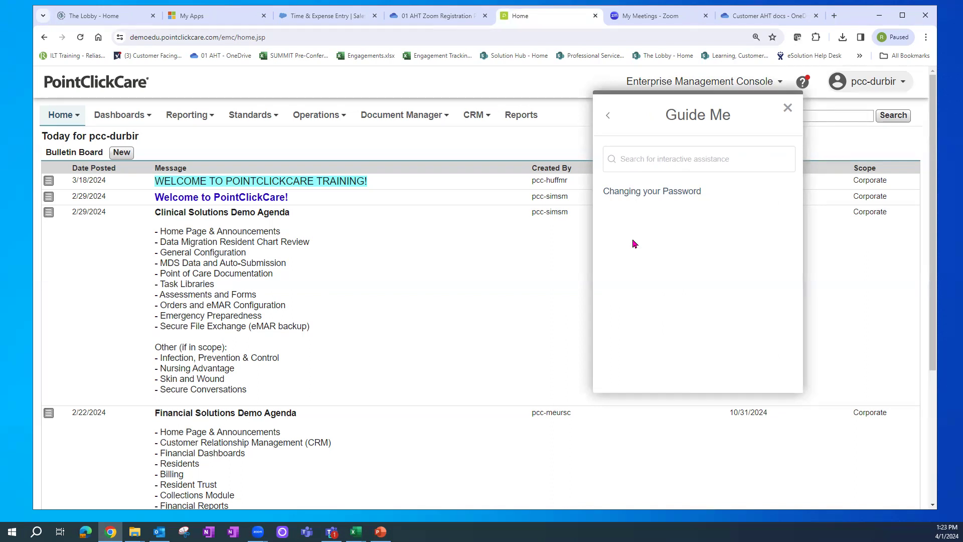
left_click(480, 119)
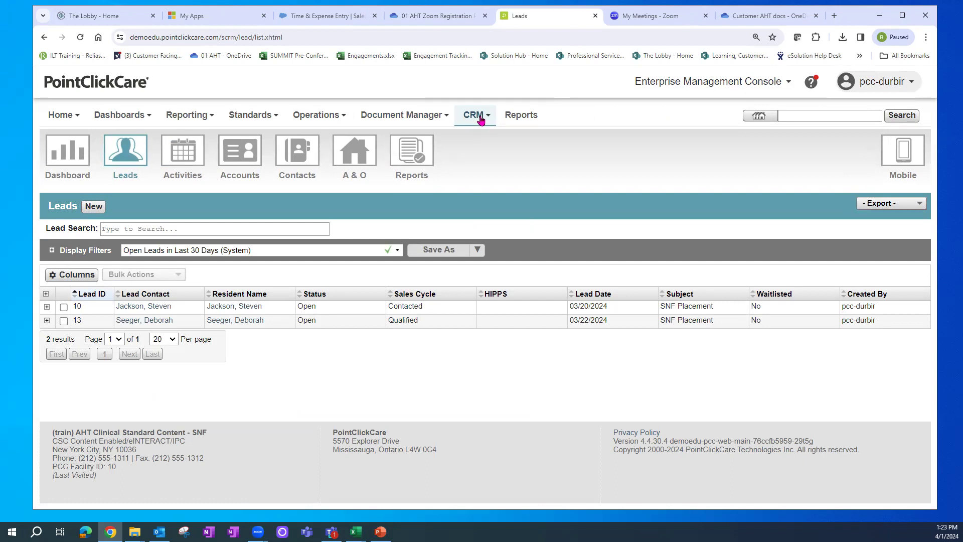
- Start the Adding a Lead Resident walkthrough from the Resource Hub's Guide Me guides
left_click(814, 86)
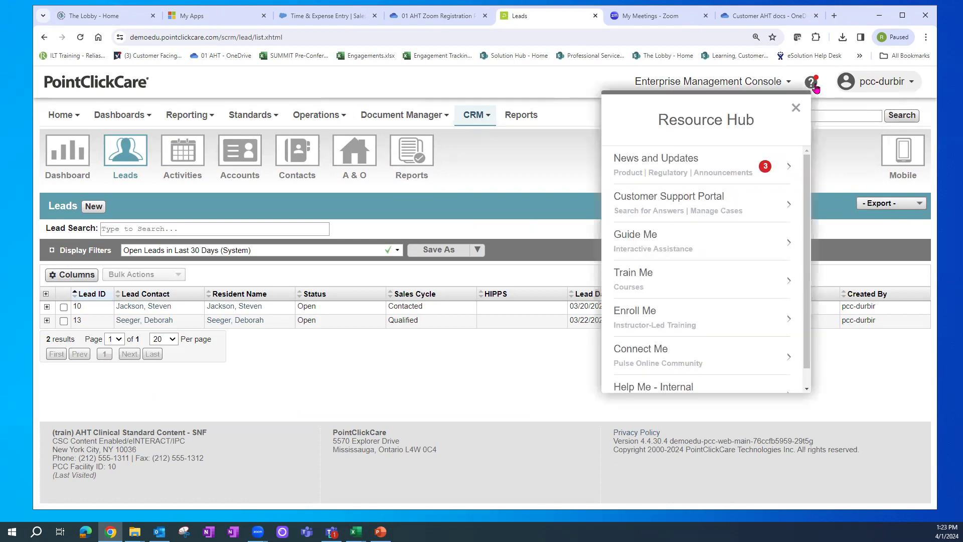
left_click(643, 245)
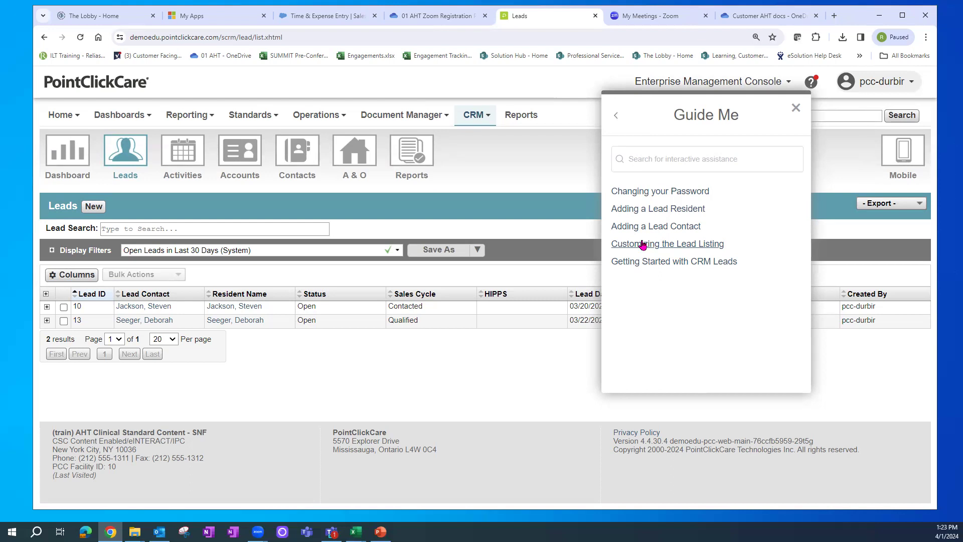
left_click(649, 213)
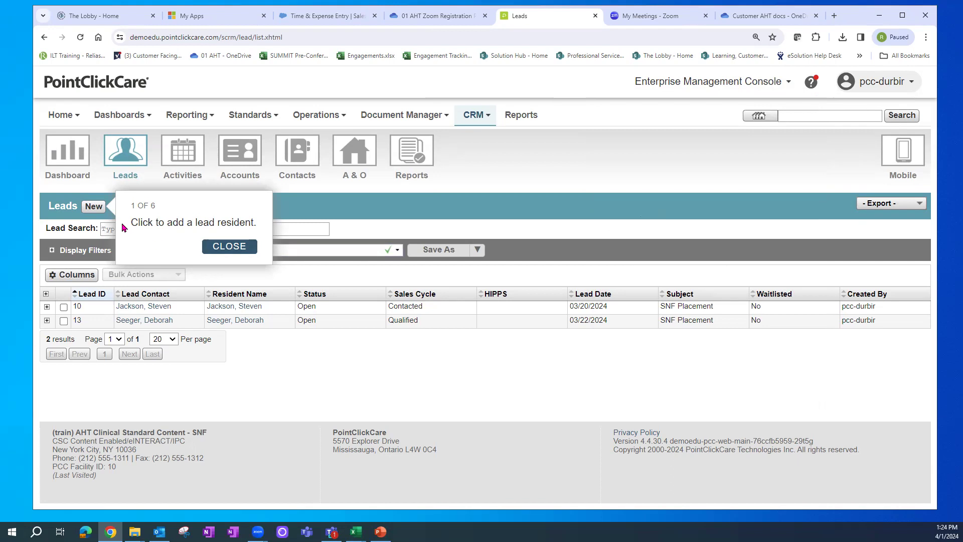
- Create a new lead, open Add Resident, then close the resident search dialog
left_click(93, 207)
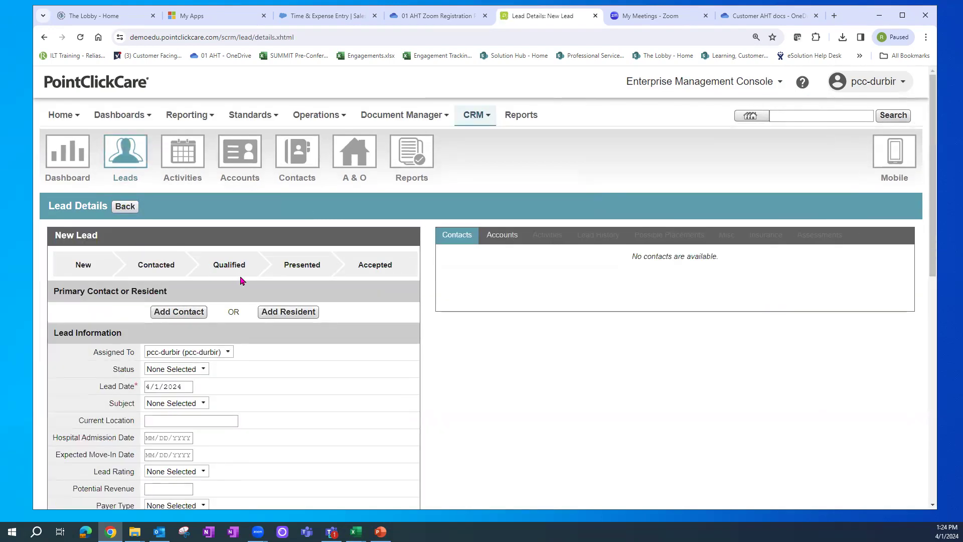
left_click(294, 317)
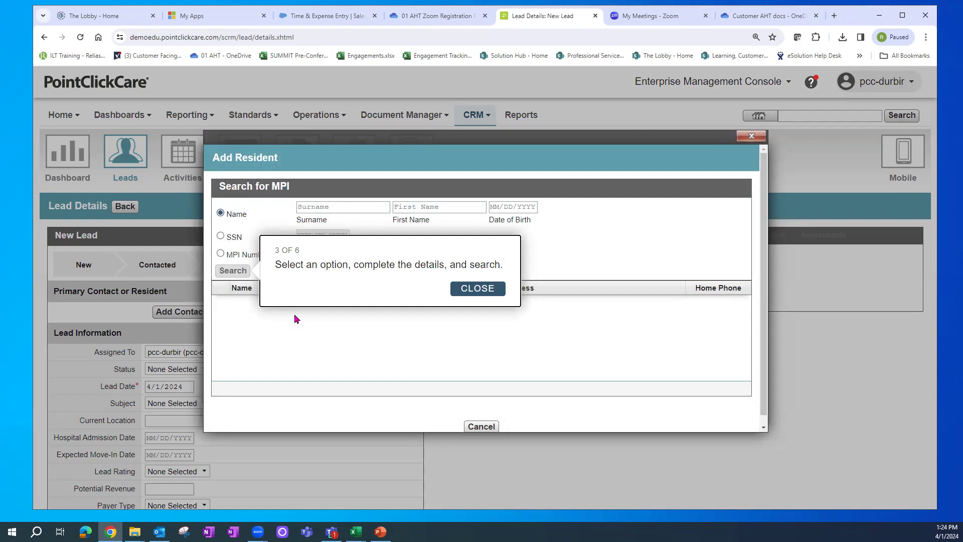
left_click(752, 137)
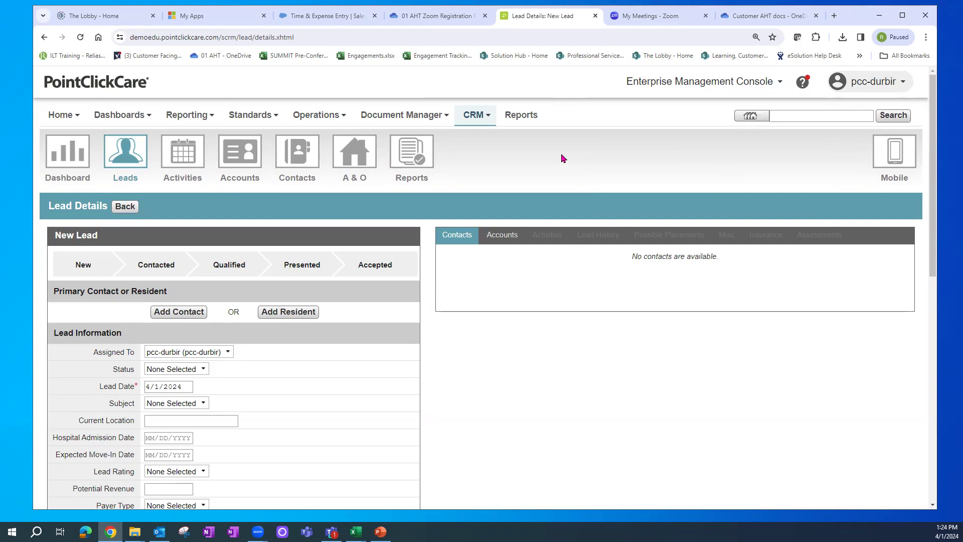
- Open the Resource Hub, view its Guide Me guides for the new lead, then return to the hub list
left_click(798, 84)
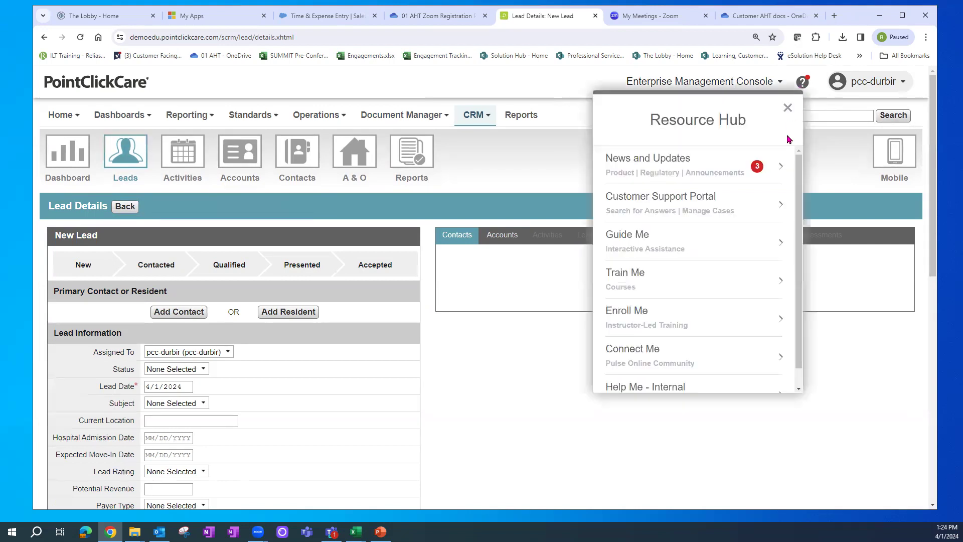
left_click(642, 247)
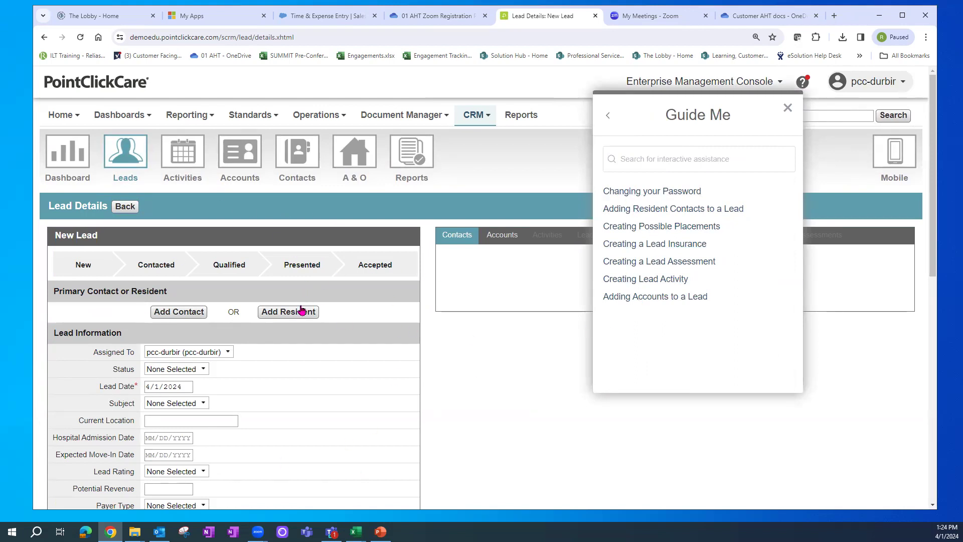
left_click(609, 117)
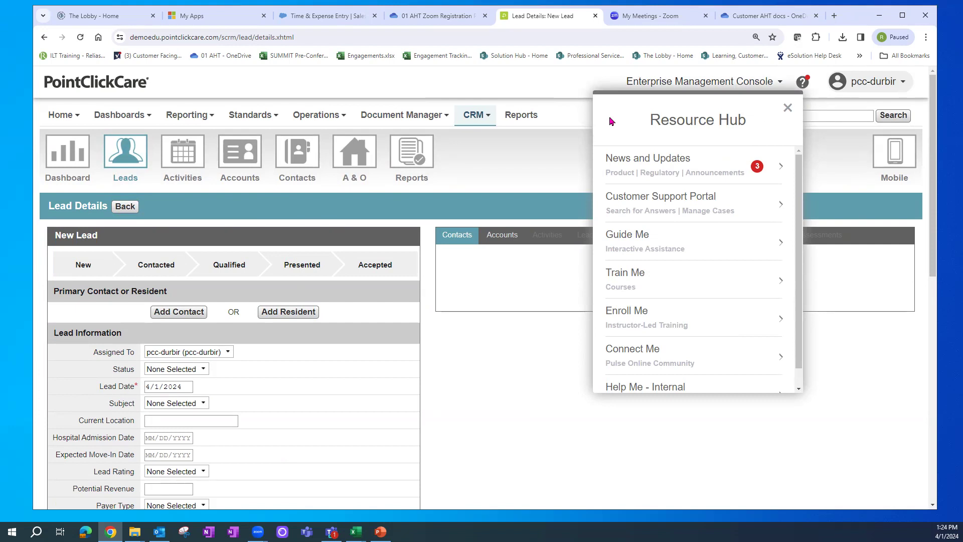
- Browse the Train Me courses, then search Enroll Me instructor-led training for 'security' and go back
left_click(635, 279)
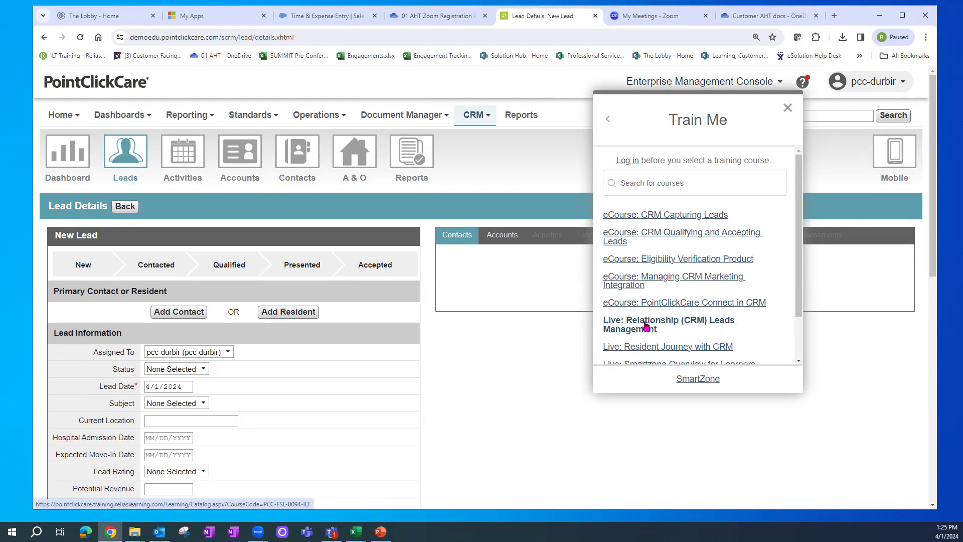
left_click(607, 121)
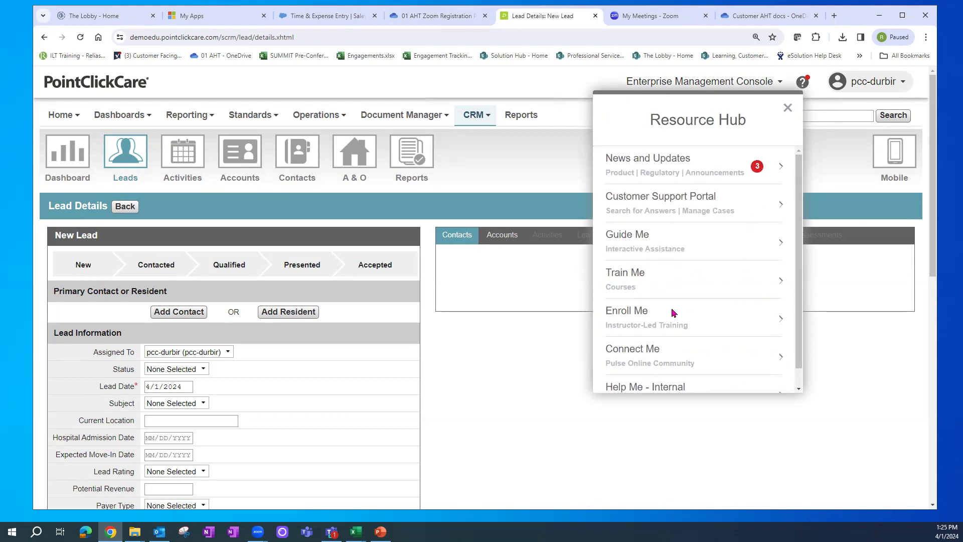
left_click_drag(612, 326, 691, 334)
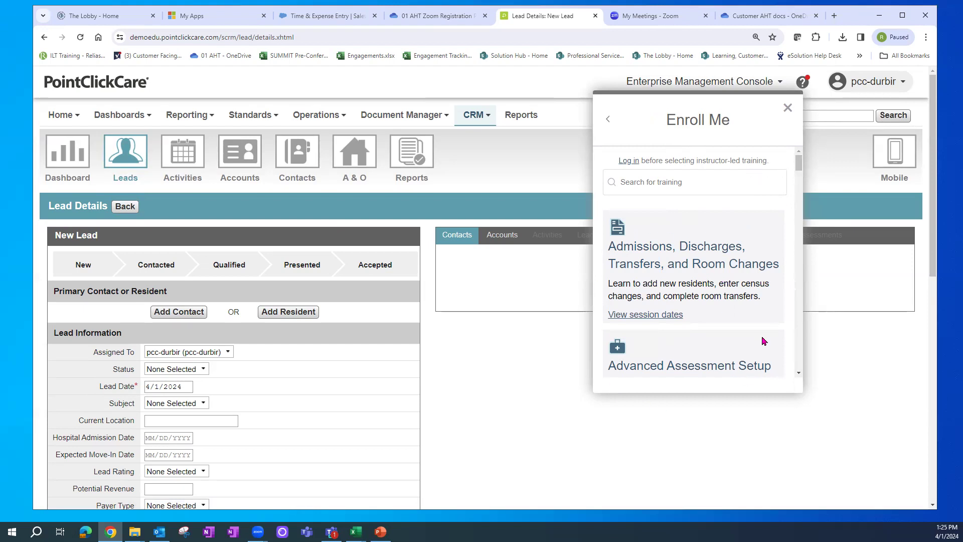
left_click(653, 183)
type("security")
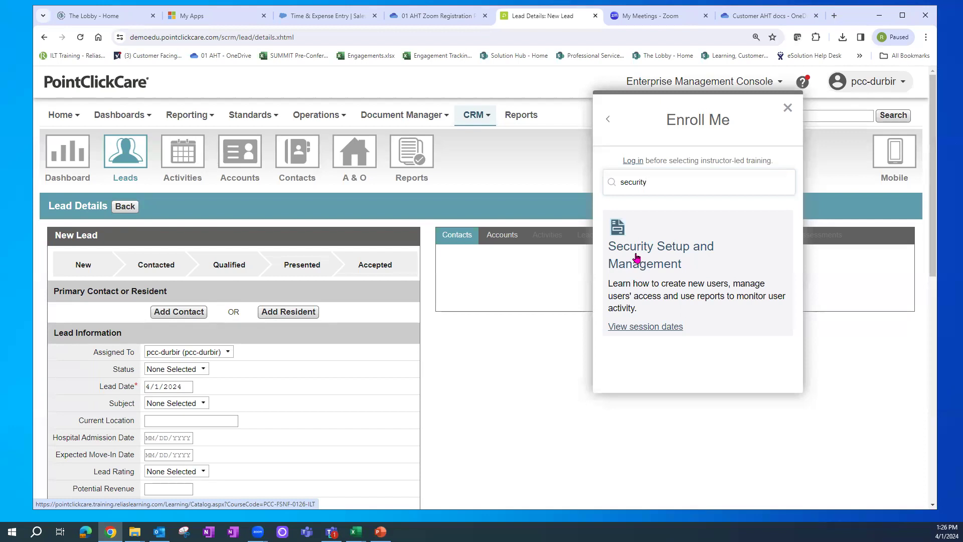
left_click(608, 119)
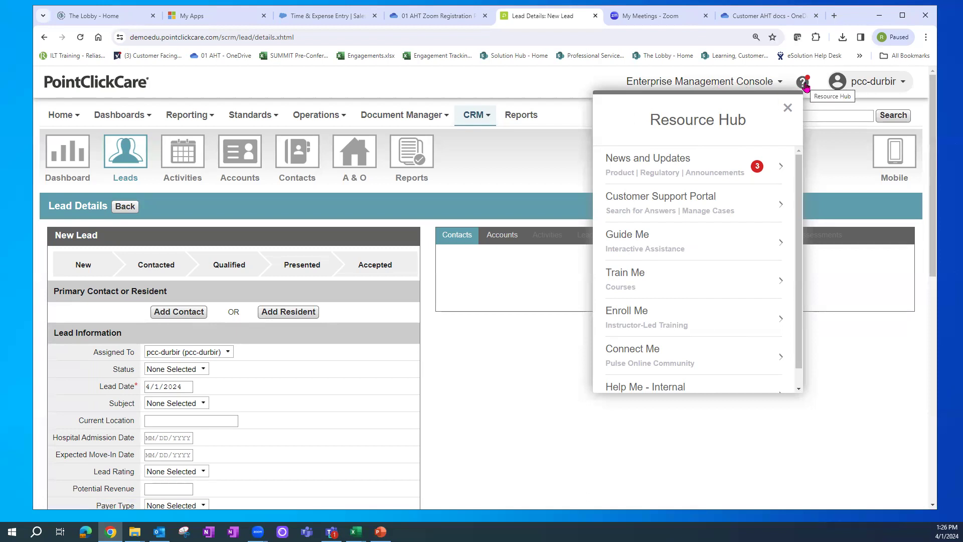
- Try Connect Me's online community, find it isn't enabled, and close the message
scroll(801, 225, "down", 1)
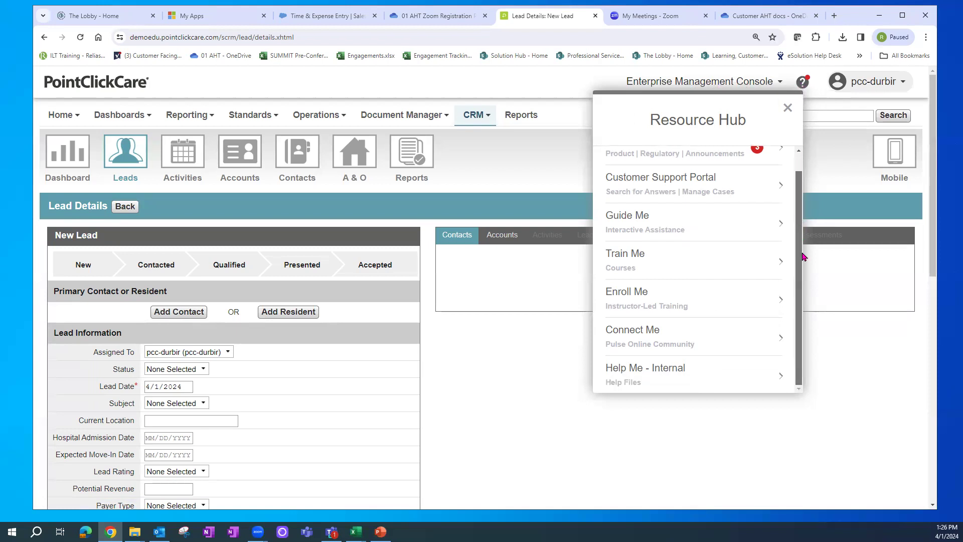
left_click(644, 331)
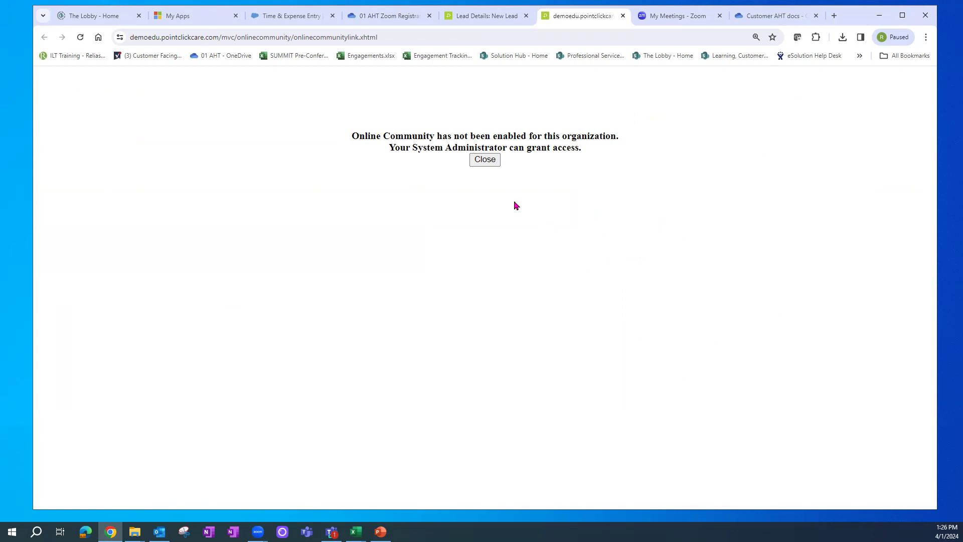
left_click(492, 162)
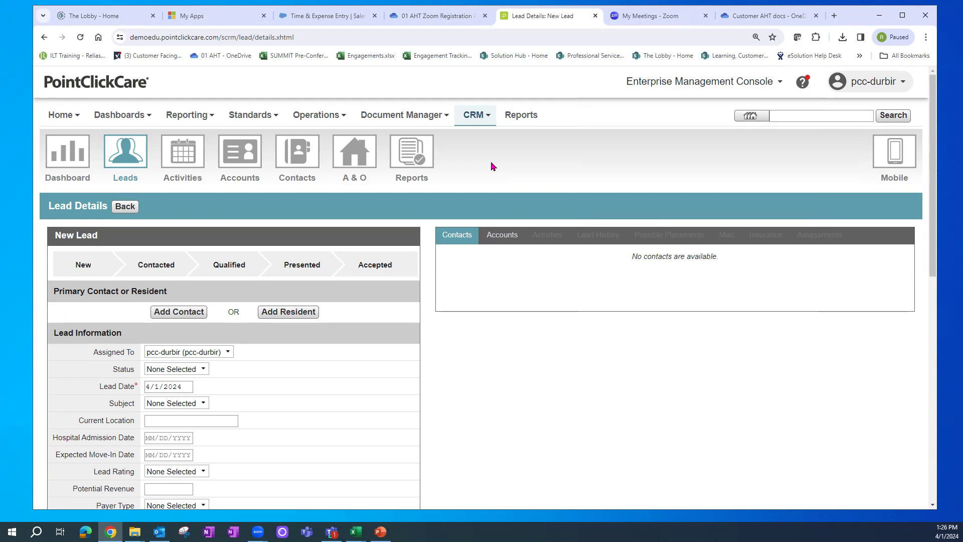
- Launch Help Me - Internal from the bottom of the Resource Hub in a new tab
left_click(803, 82)
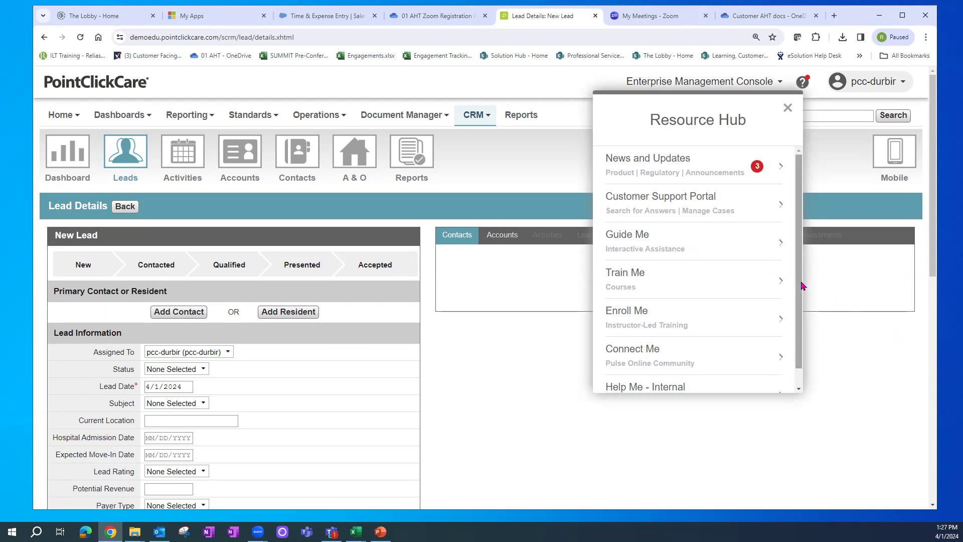
left_click_drag(801, 283, 801, 306)
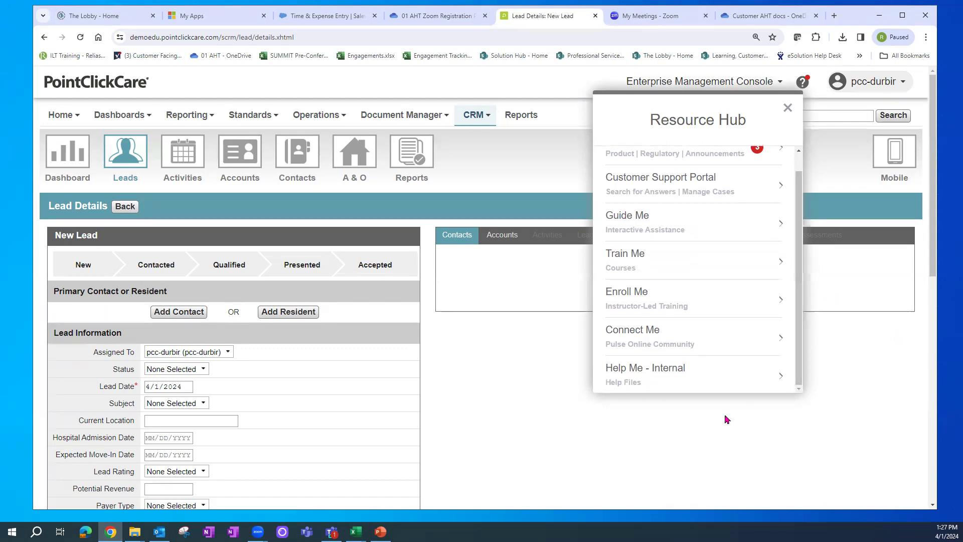
left_click(633, 368)
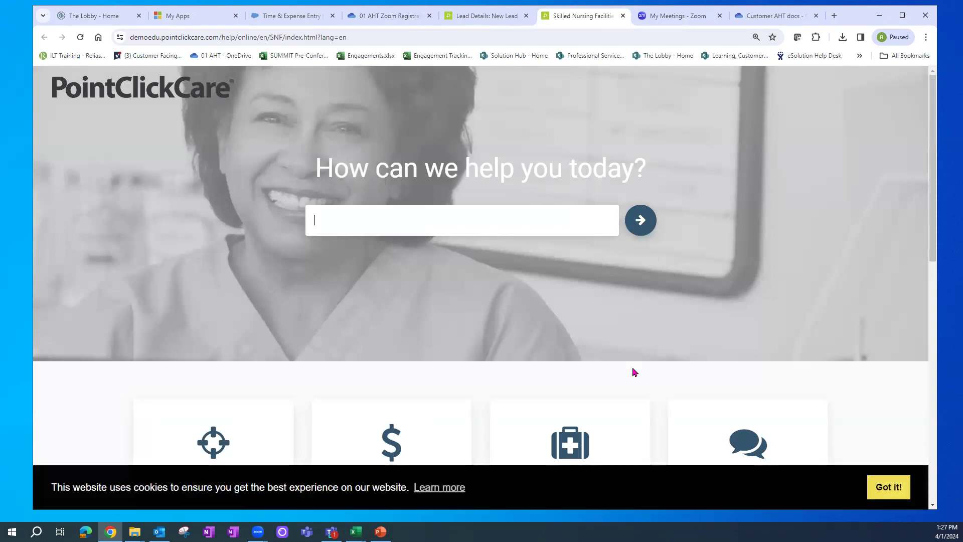
left_click_drag(936, 171, 935, 178)
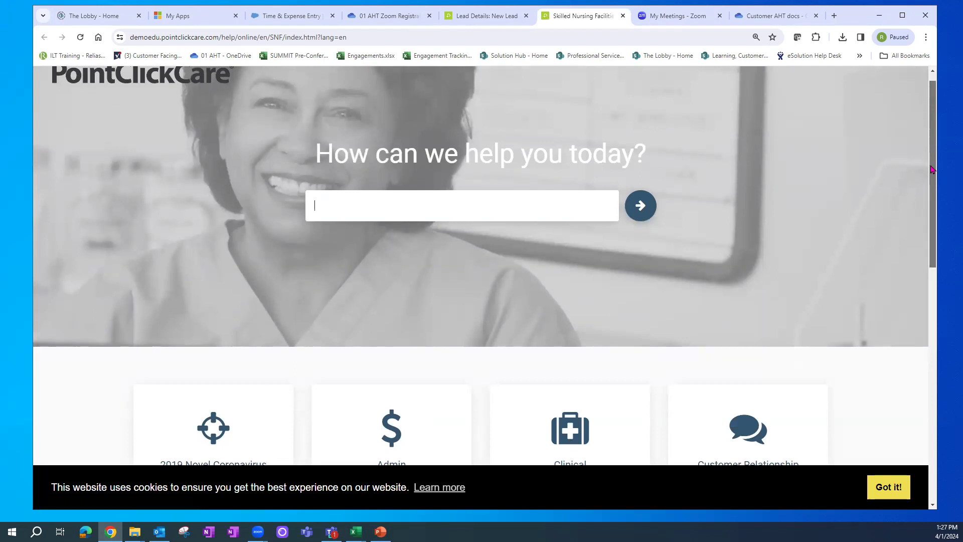
- Scroll the help home page and open the Admin category
scroll(929, 170, "down", 1)
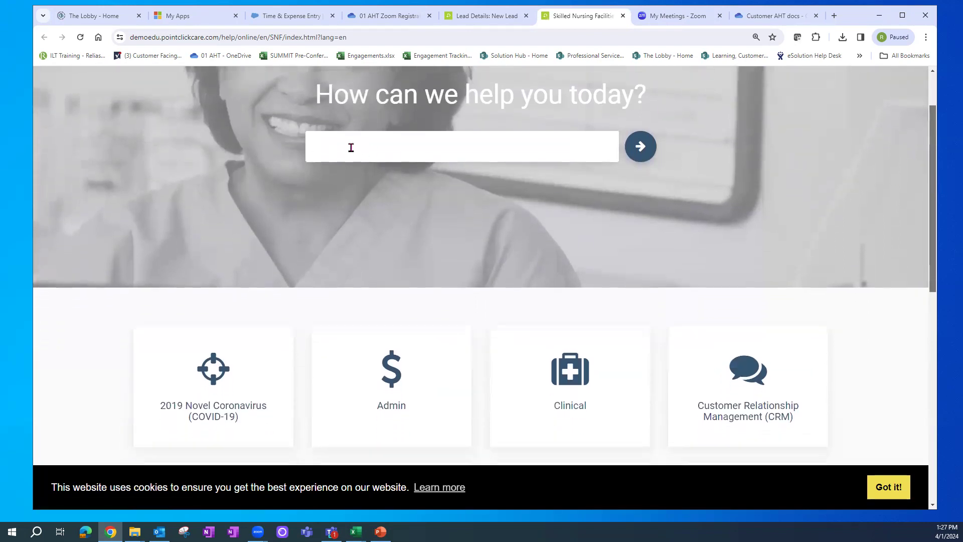
scroll(930, 180, "down", 1)
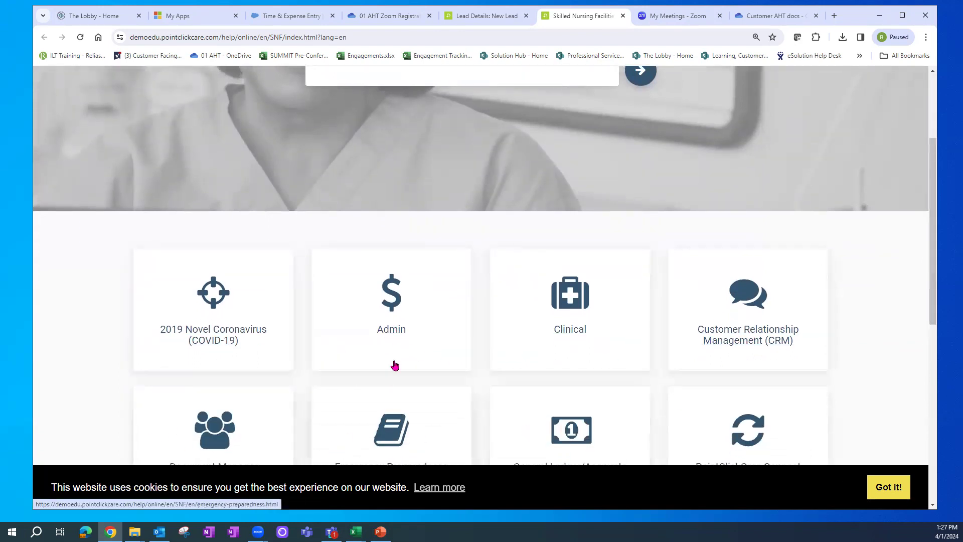
left_click(392, 310)
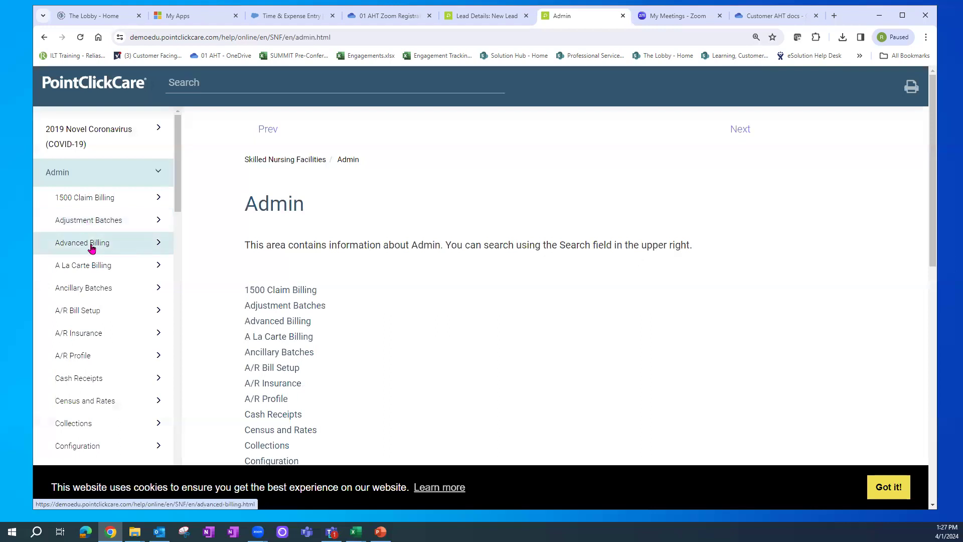
- Go to Security in the help sidebar and open Security Users and Roles
left_click_drag(177, 197, 196, 363)
left_click(75, 359)
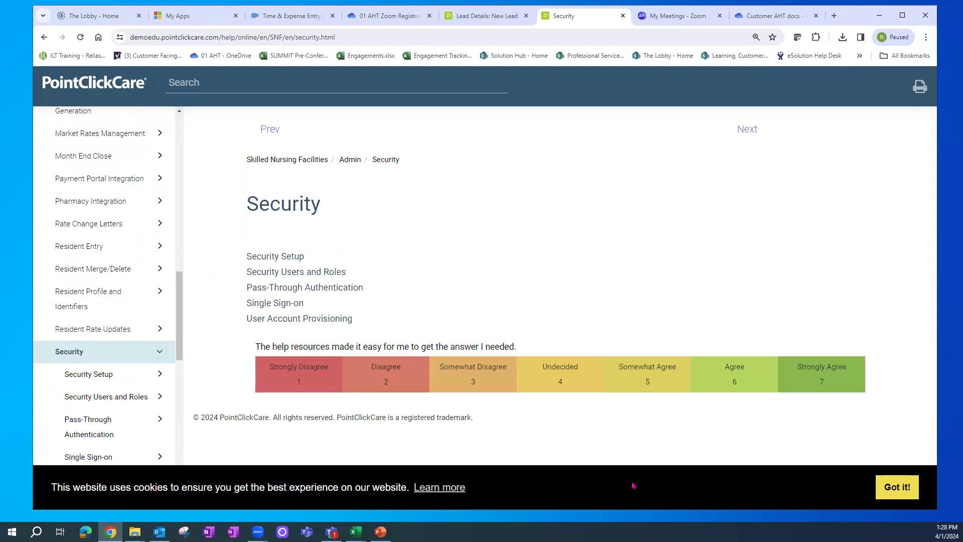
left_click(285, 273)
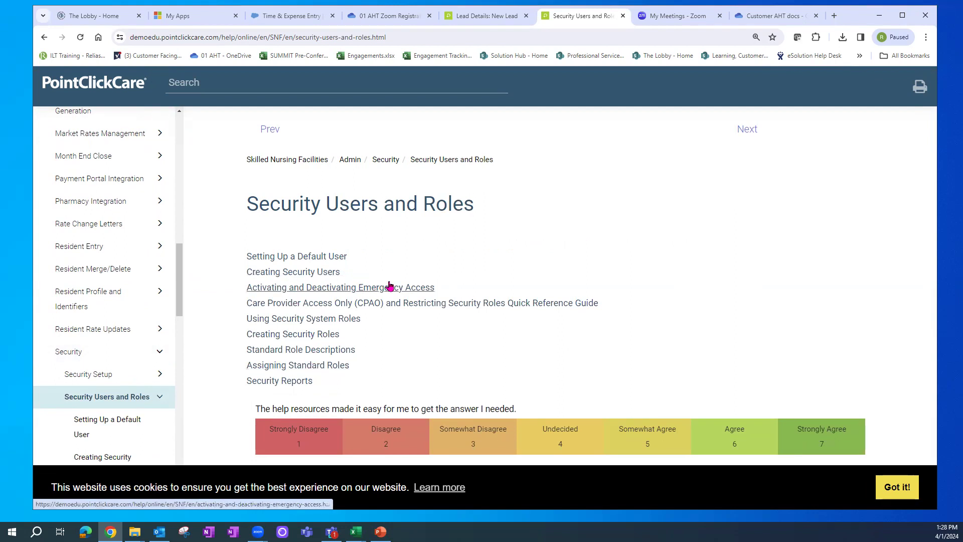
- Read through the Creating Security Users steps and configuration options, then close the help tab
left_click(313, 273)
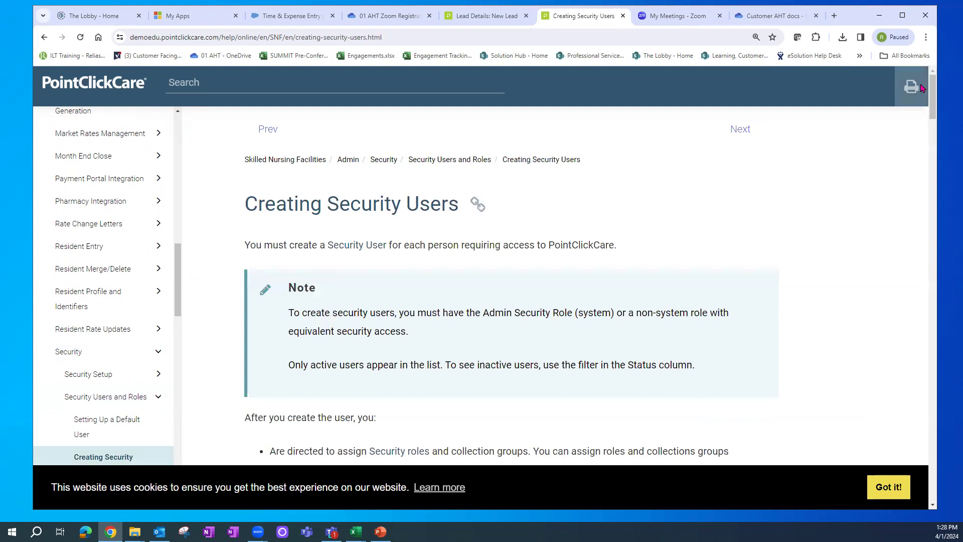
left_click_drag(932, 108, 942, 149)
left_click_drag(259, 334, 280, 334)
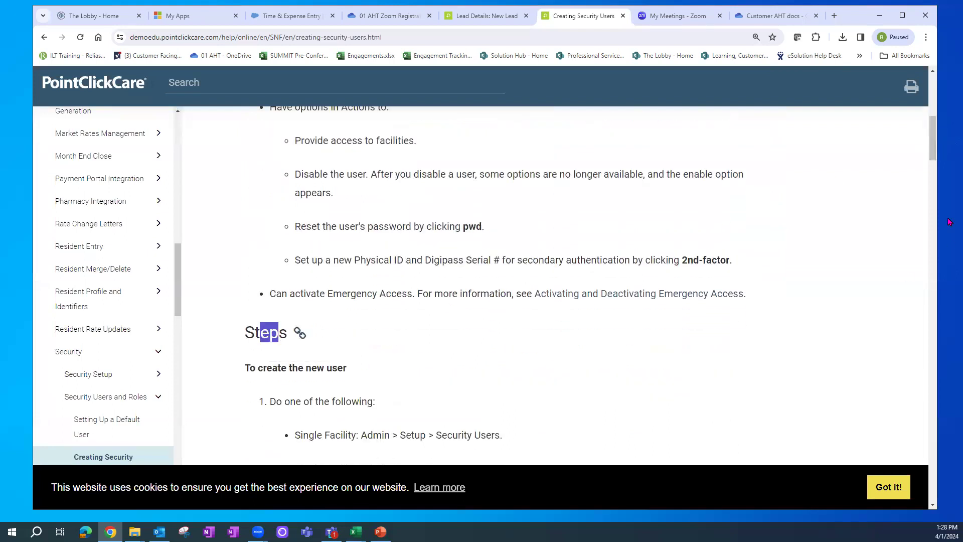
scroll(937, 157, "down", 3)
left_click_drag(373, 298, 464, 294)
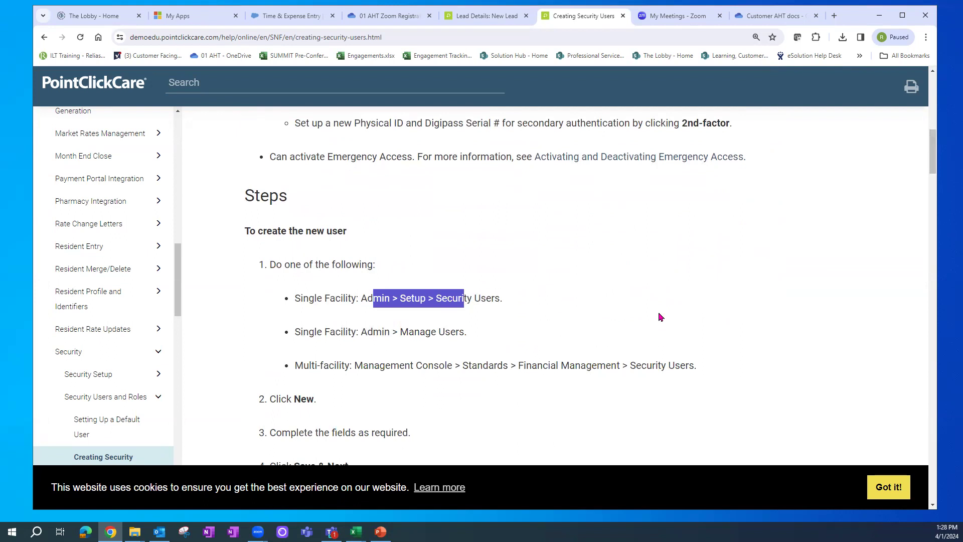
left_click_drag(931, 171, 941, 203)
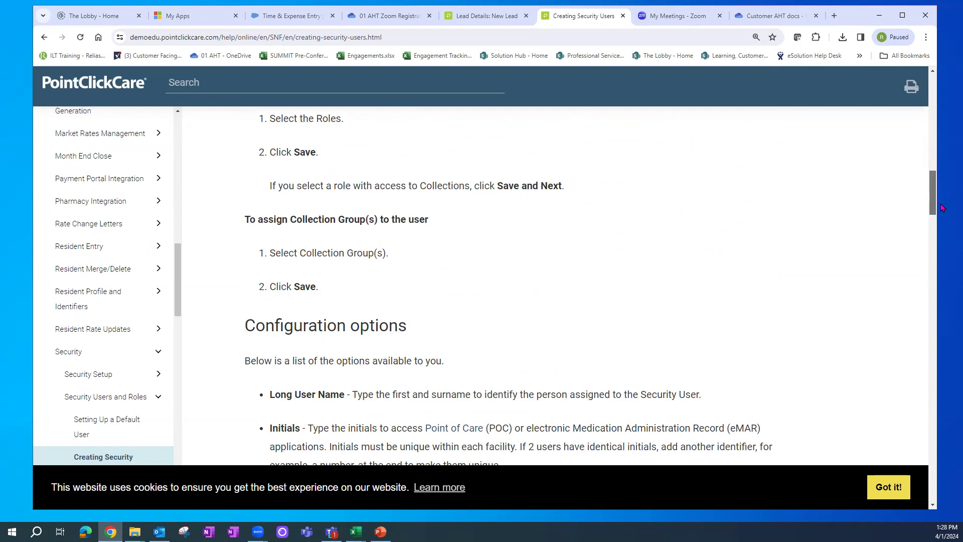
left_click_drag(940, 204, 943, 232)
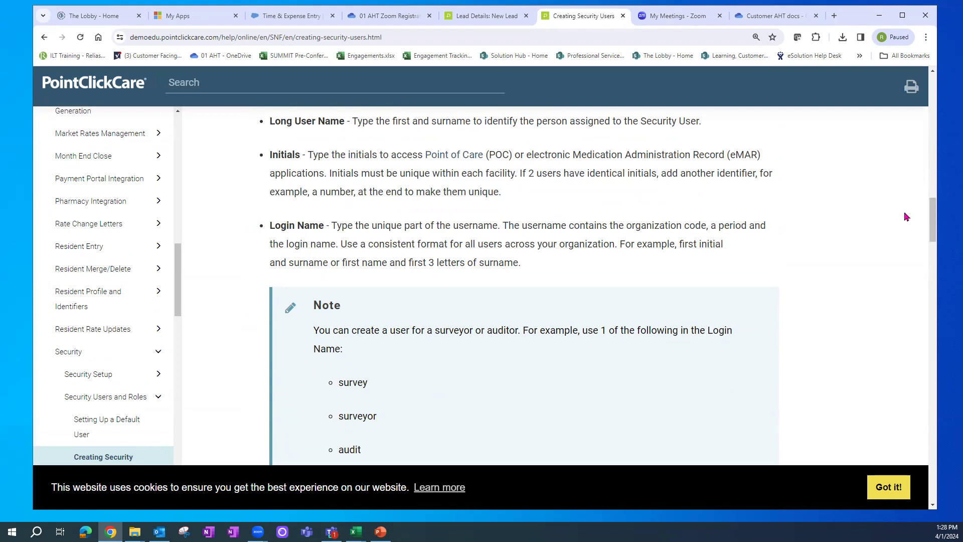
left_click(623, 16)
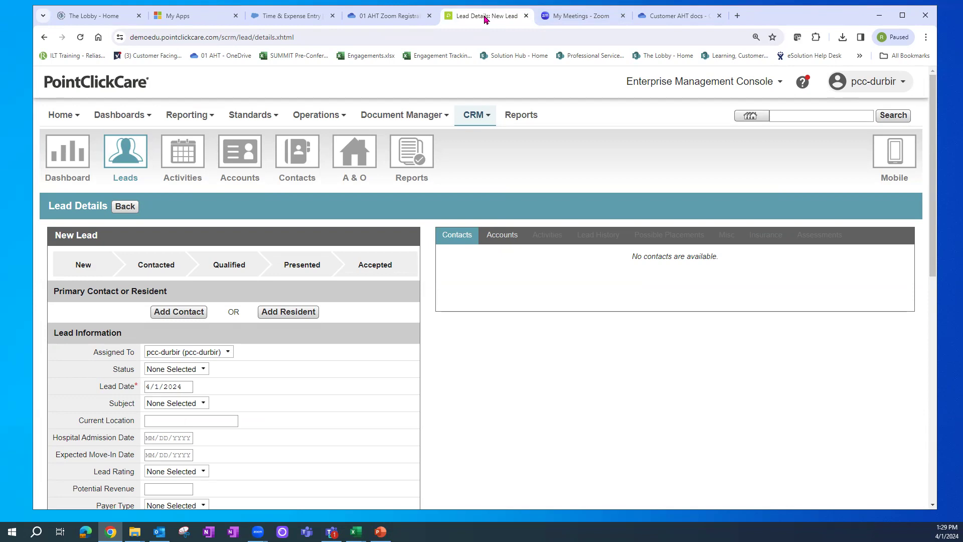
- Reopen the help site with F1, expand then collapse Admin, and close the help tab again
key("F1")
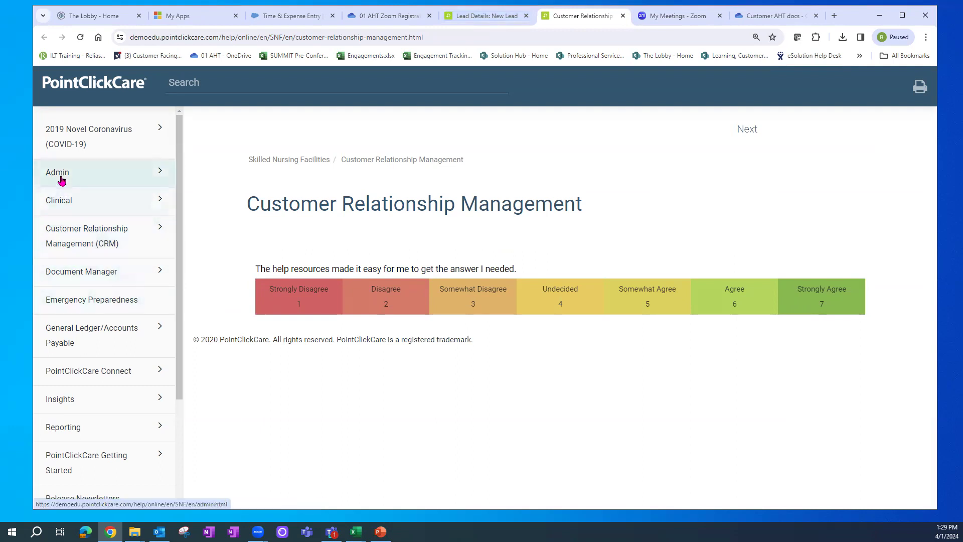
left_click(78, 176)
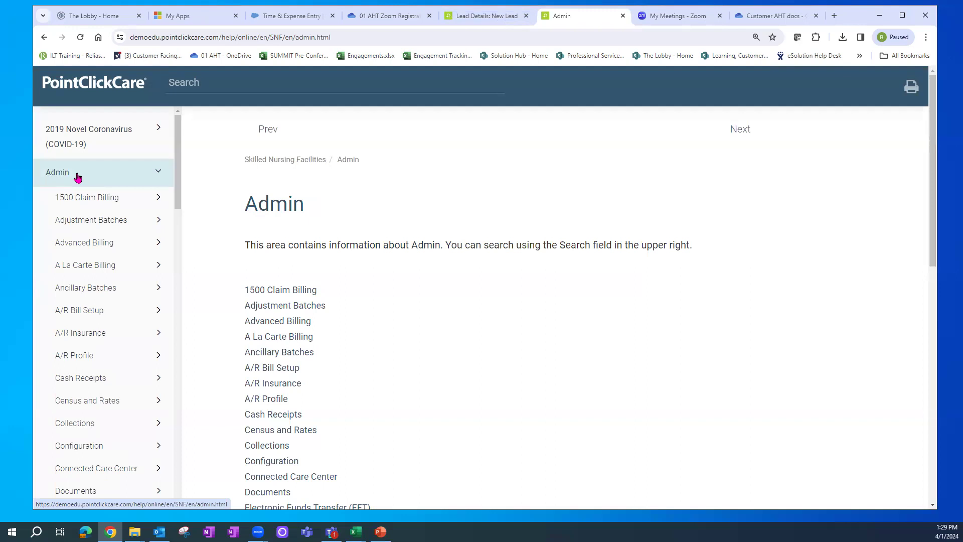
left_click(158, 172)
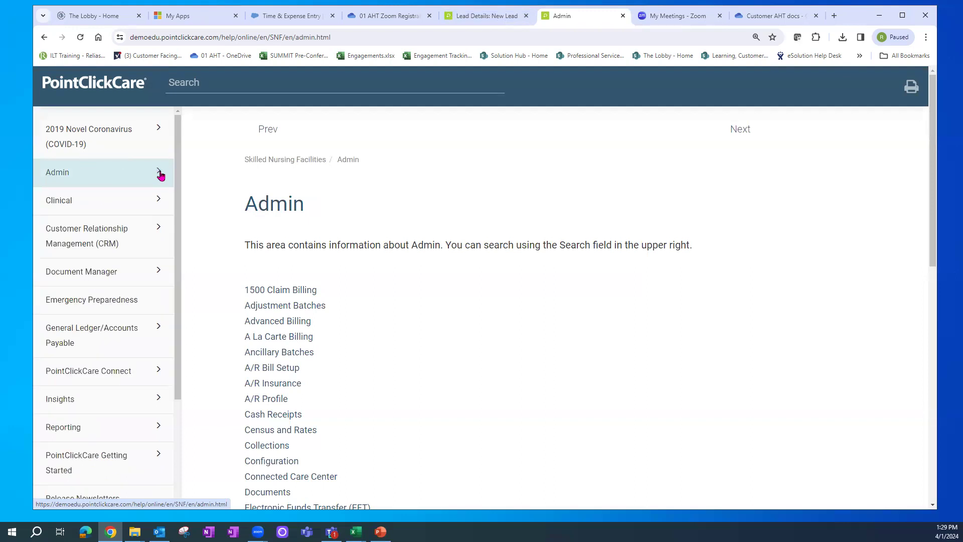
left_click_drag(179, 155, 187, 189)
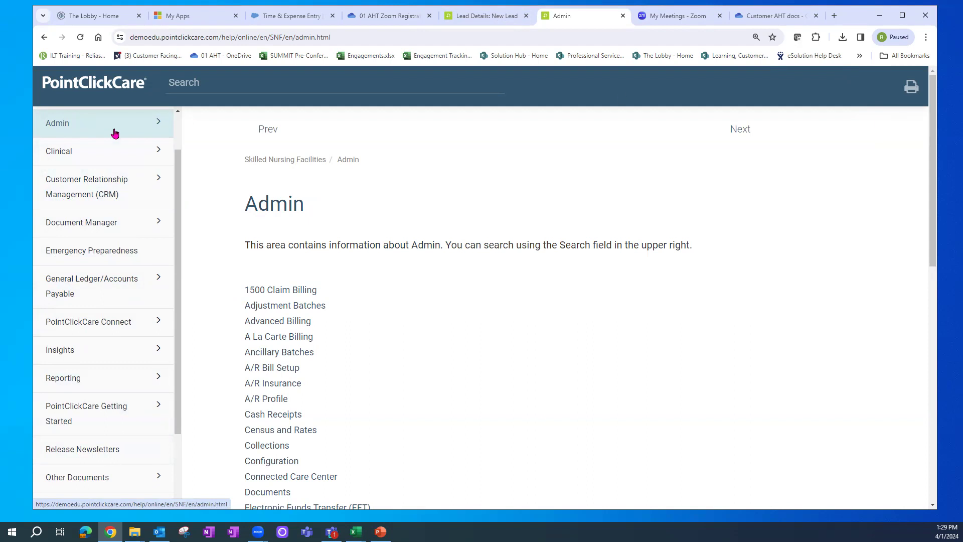
left_click(623, 15)
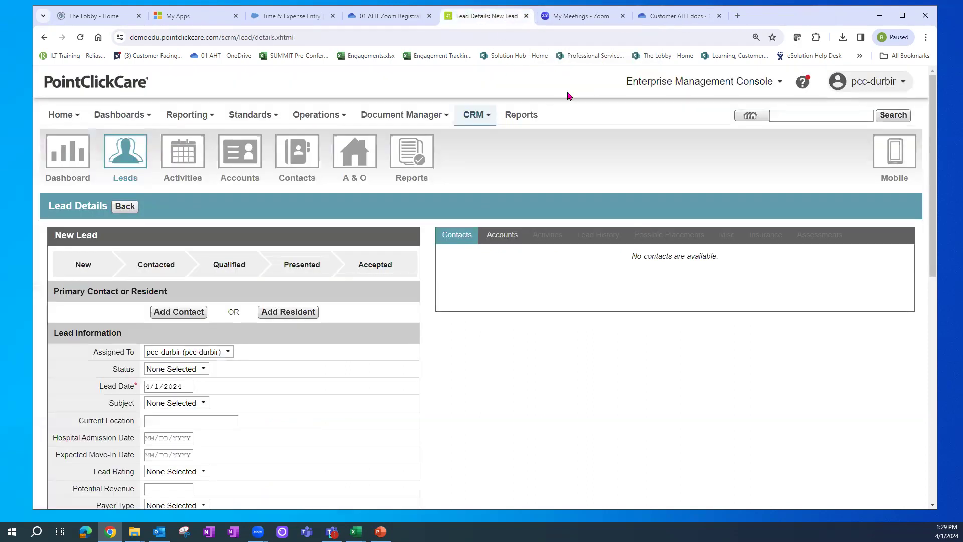
- Go Home and confirm leaving the unsaved new lead page
left_click(58, 123)
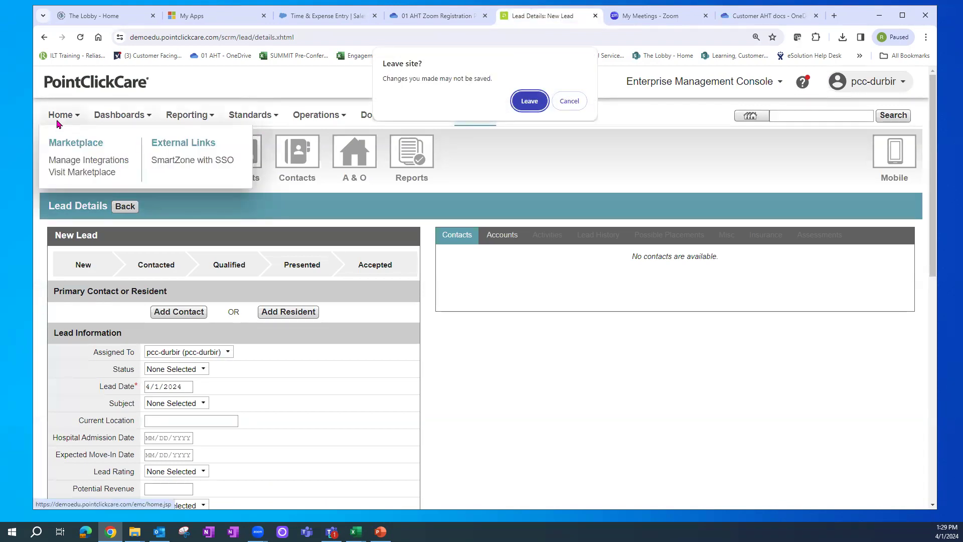
left_click(516, 105)
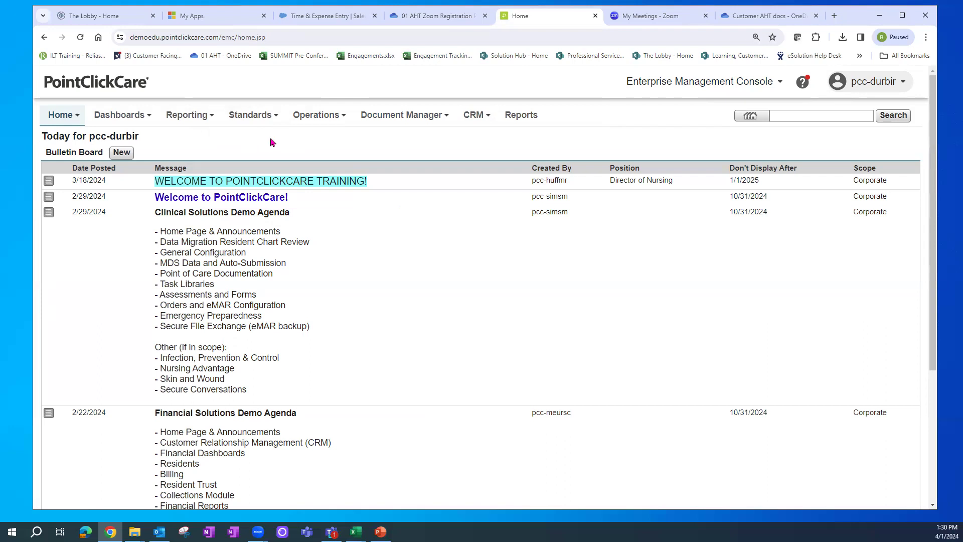
- Open Pick Lists under General Setup via Standards > Financial Management
mouse_move(255, 120)
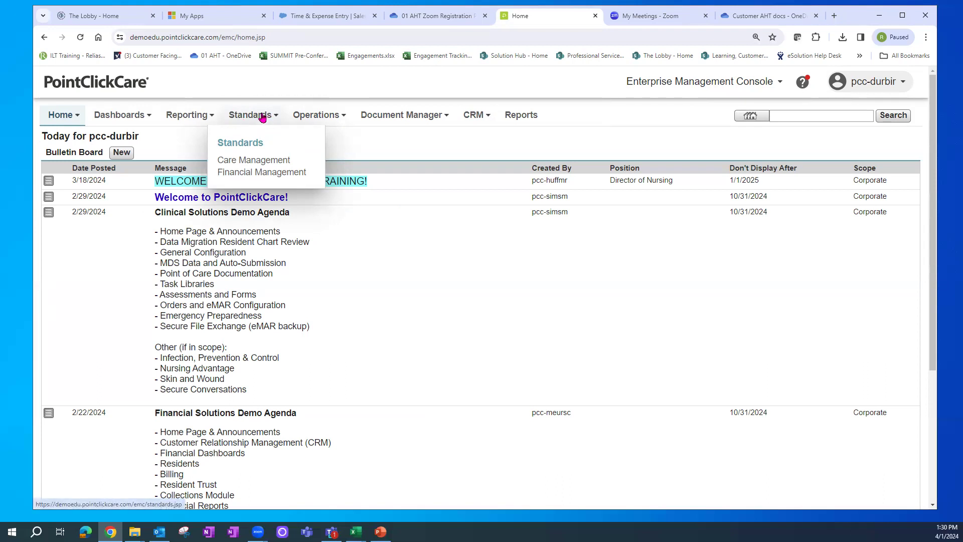
left_click(258, 173)
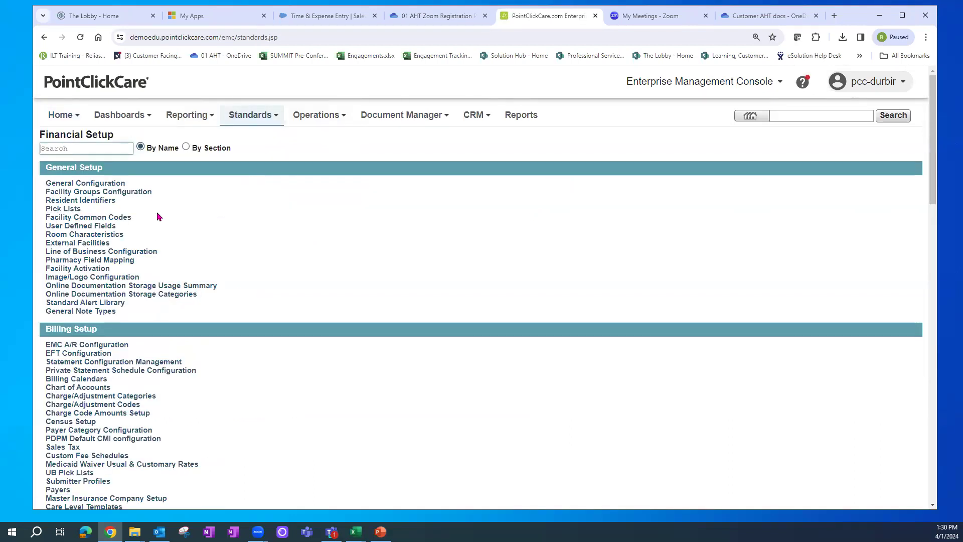
left_click(69, 213)
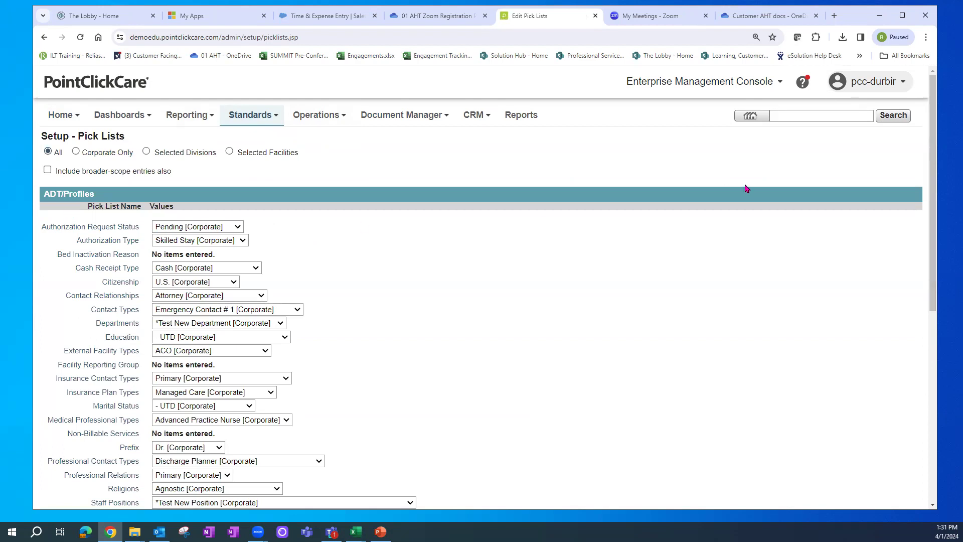
- Scroll down Setup - Pick Lists and open Departments, listing every Corporate department
left_click_drag(934, 104, 938, 135)
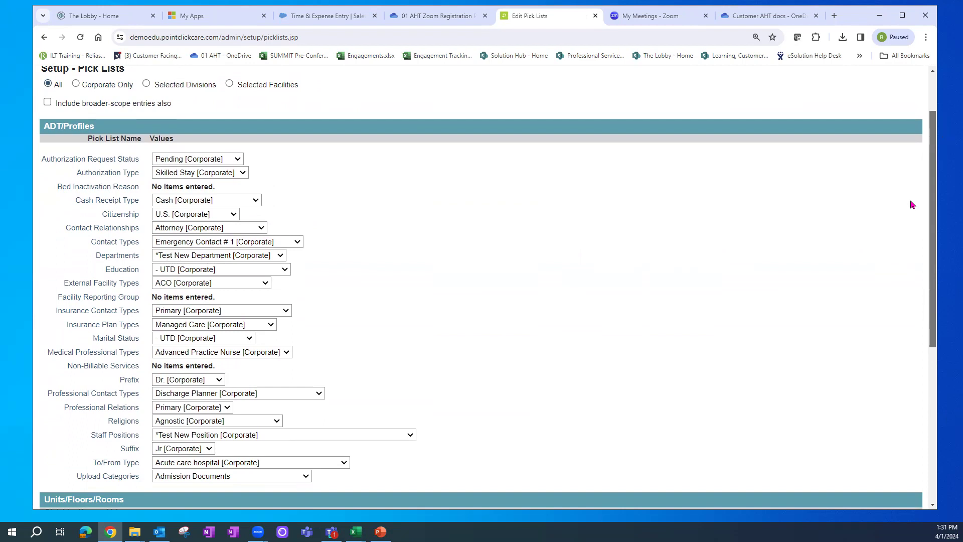
left_click(124, 259)
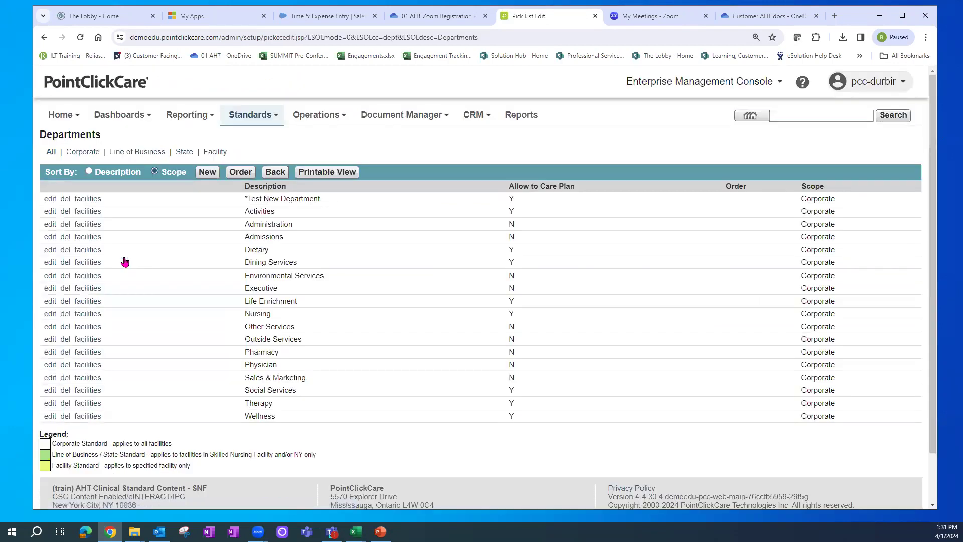
left_click_drag(509, 187, 584, 187)
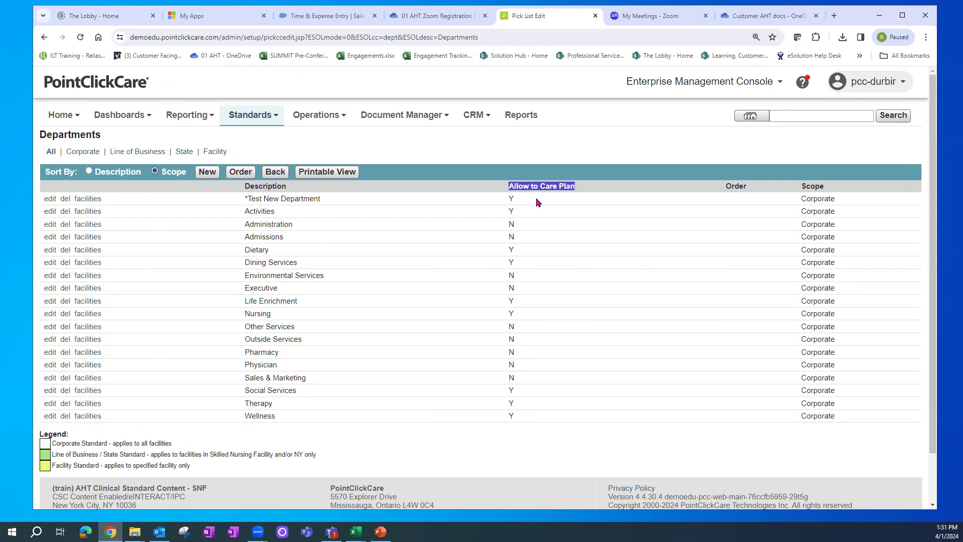
left_click_drag(505, 211, 519, 226)
double_click(511, 235)
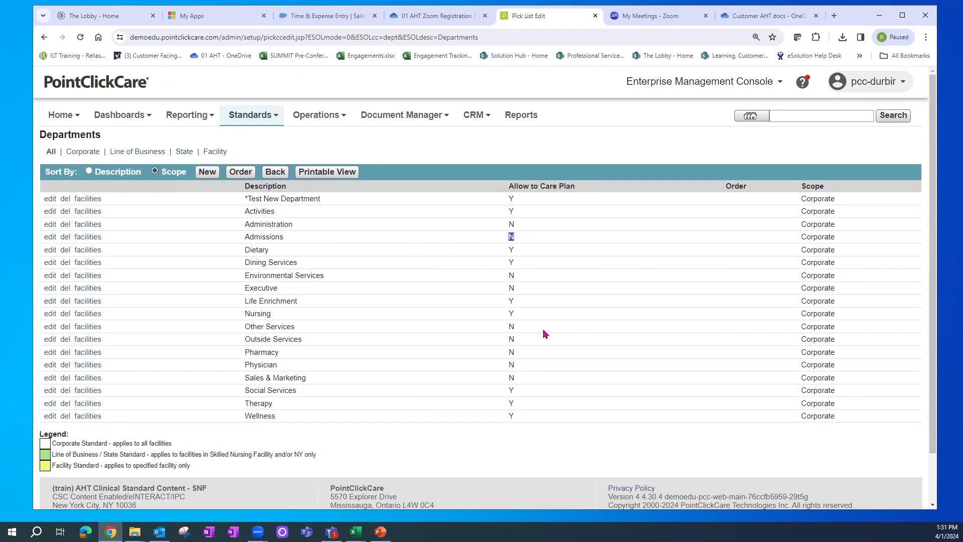
left_click_drag(245, 225, 293, 237)
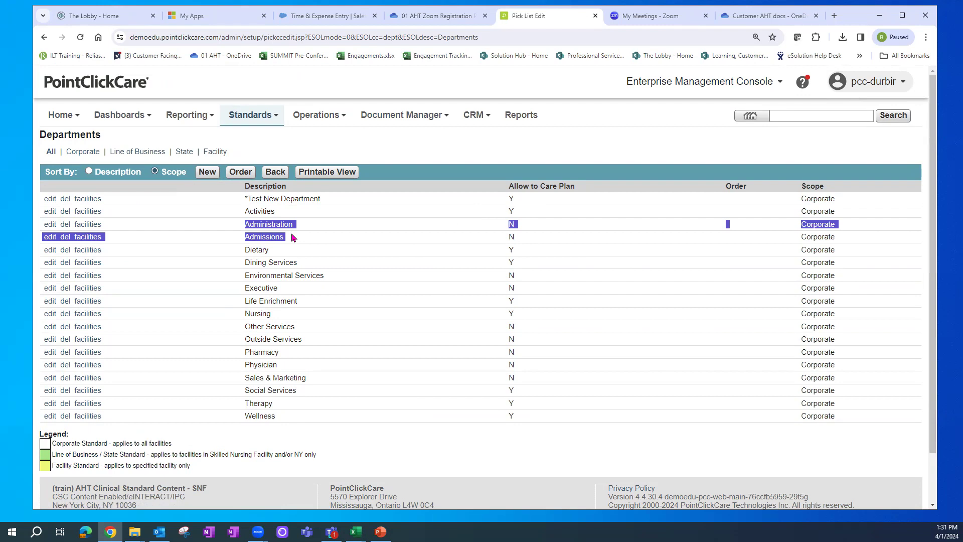
left_click(173, 311)
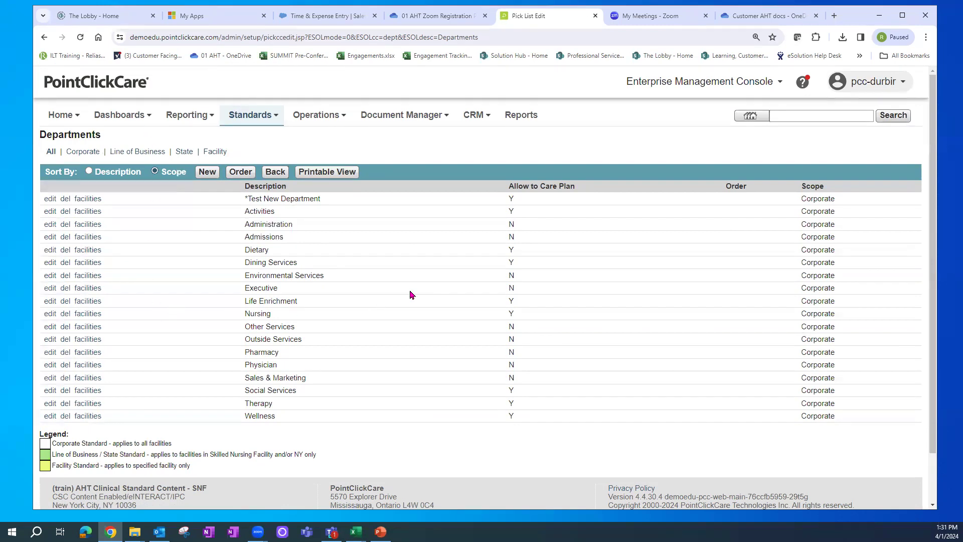
left_click_drag(253, 217, 279, 403)
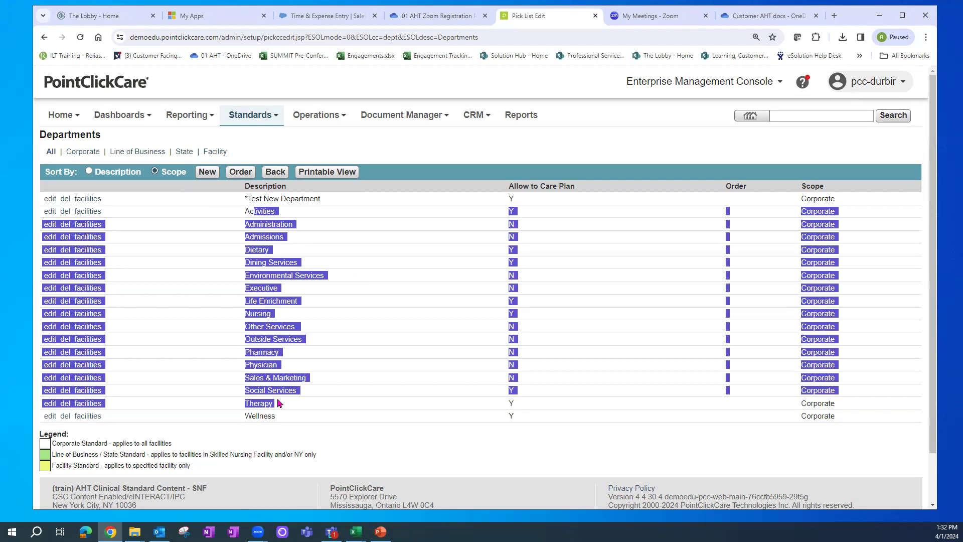
left_click(320, 432)
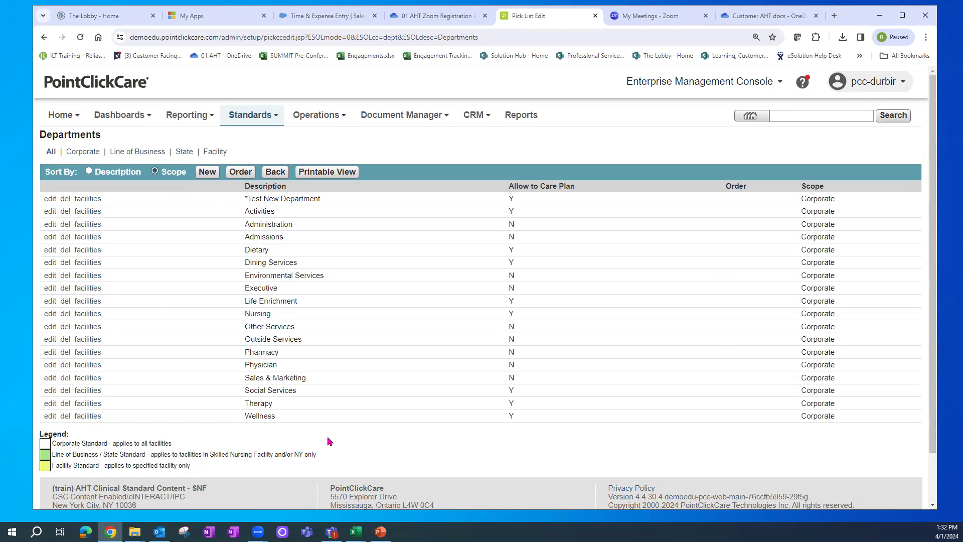
left_click_drag(240, 316, 290, 317)
left_click_drag(243, 416, 296, 420)
left_click(290, 427)
left_click_drag(251, 416, 284, 417)
left_click_drag(250, 314, 272, 314)
left_click(208, 176)
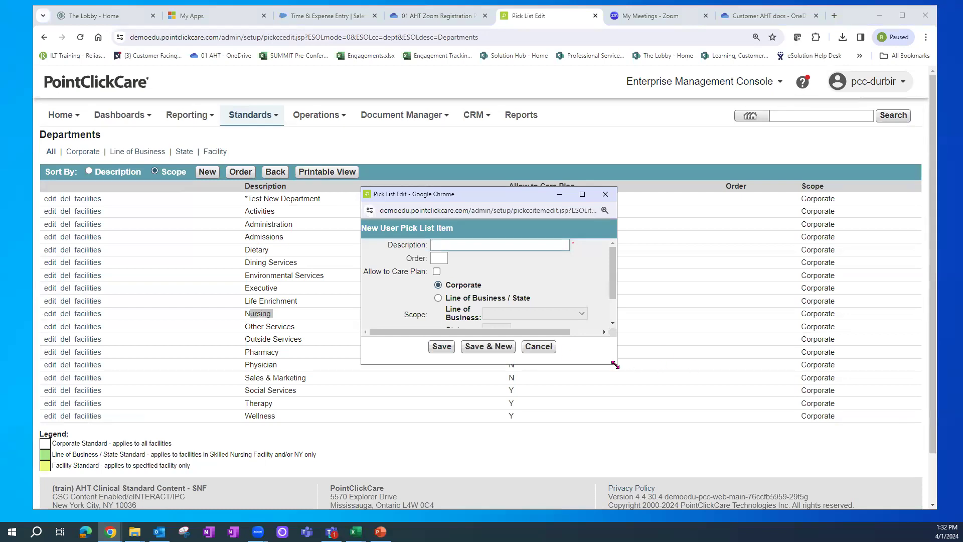
- Enter '*Test# 2' as the new department's description and allow it in care plans
left_click_drag(615, 364, 673, 429)
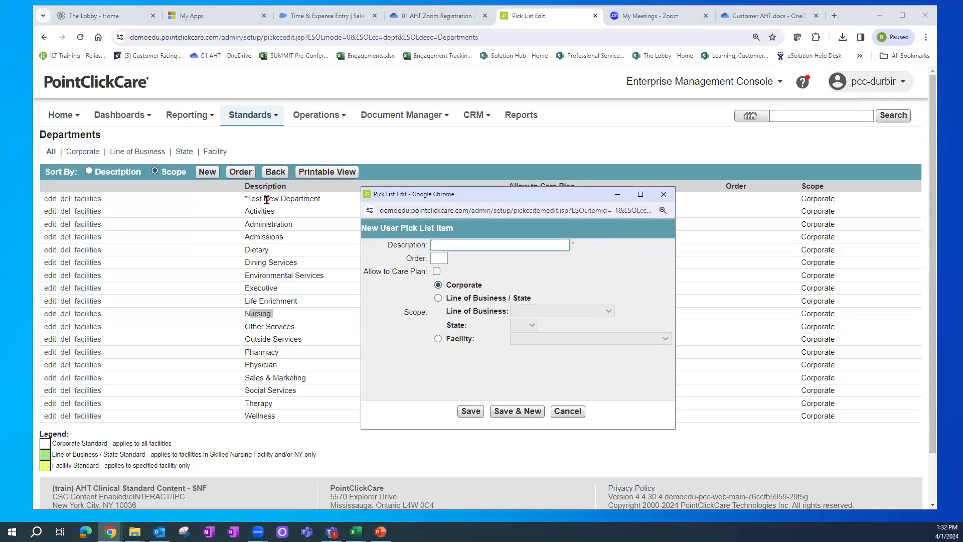
left_click(445, 243)
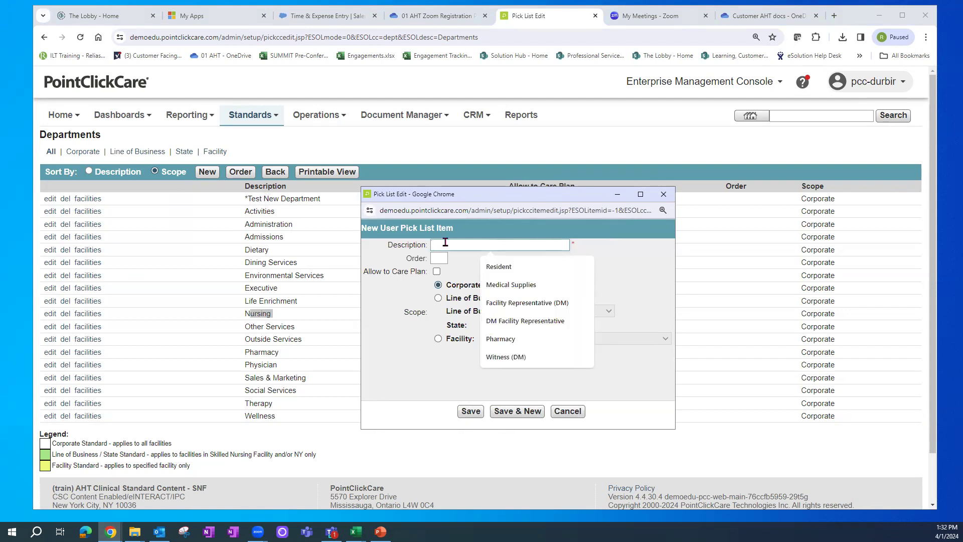
type("T")
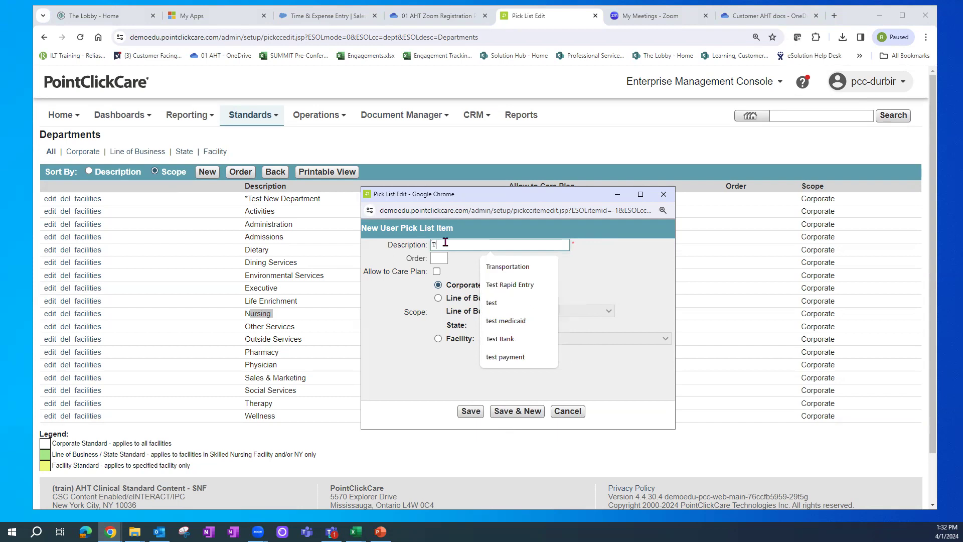
type("est# 1")
key("BackSpace")
type("2")
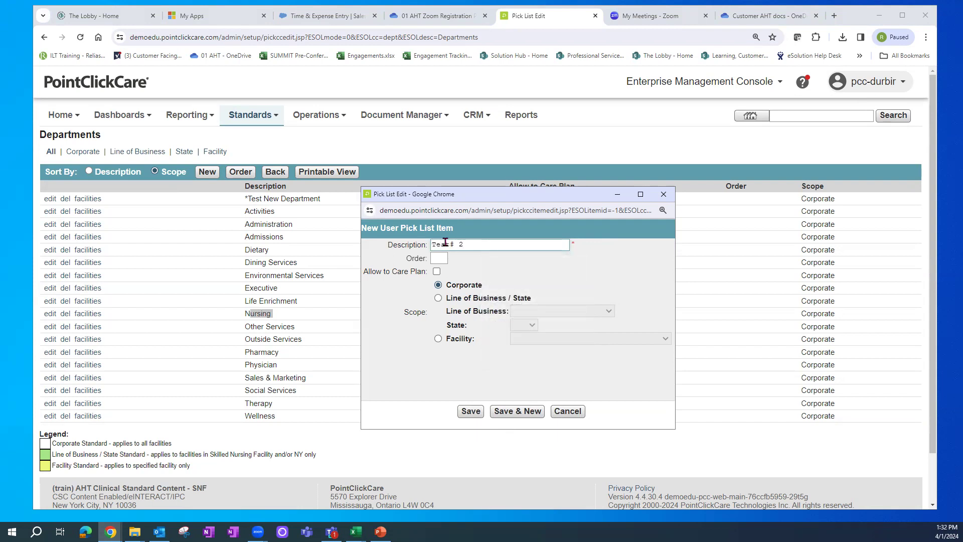
key("Home")
type("*")
left_click(437, 271)
- Scope the new department to the (train) AHT Training DB - ALF facility
left_click(438, 299)
left_click(608, 312)
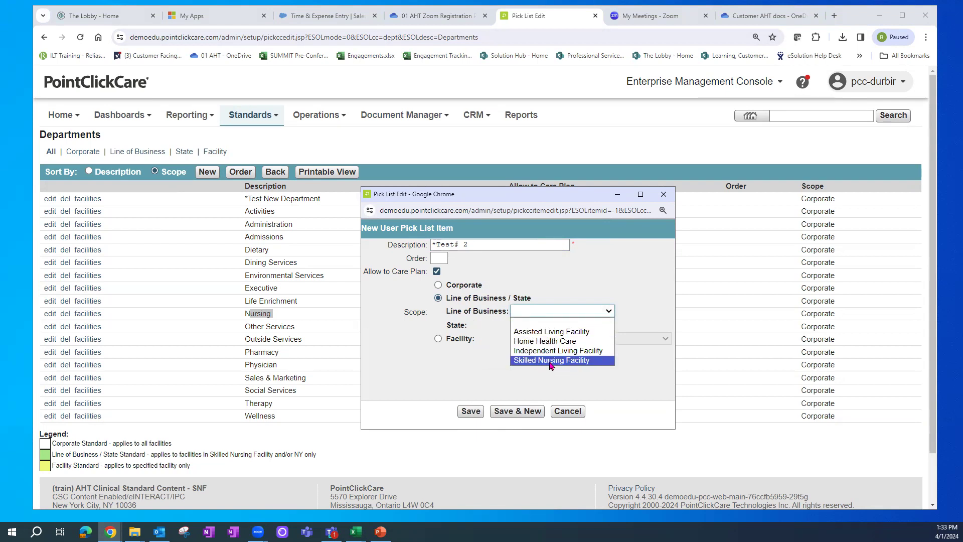
left_click(554, 276)
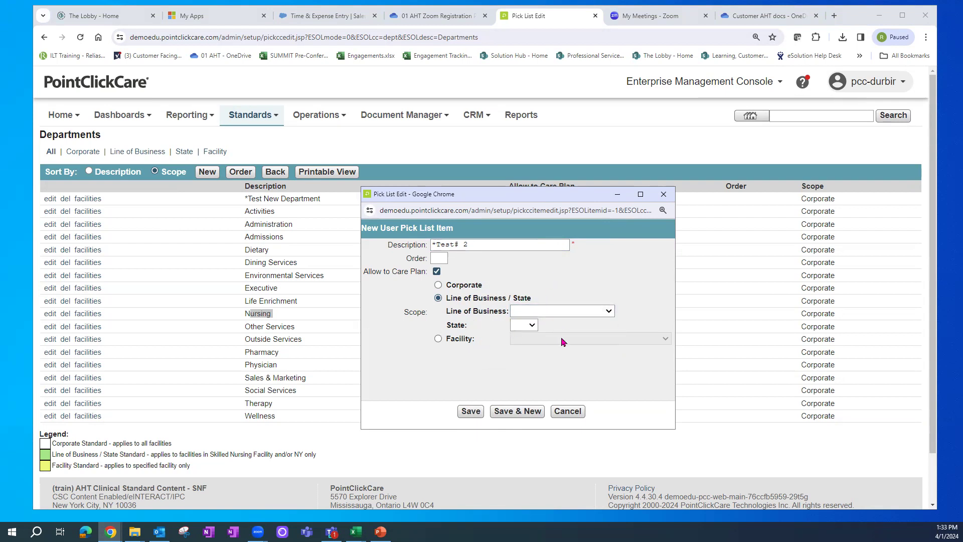
left_click(530, 325)
left_click_drag(536, 187, 536, 252)
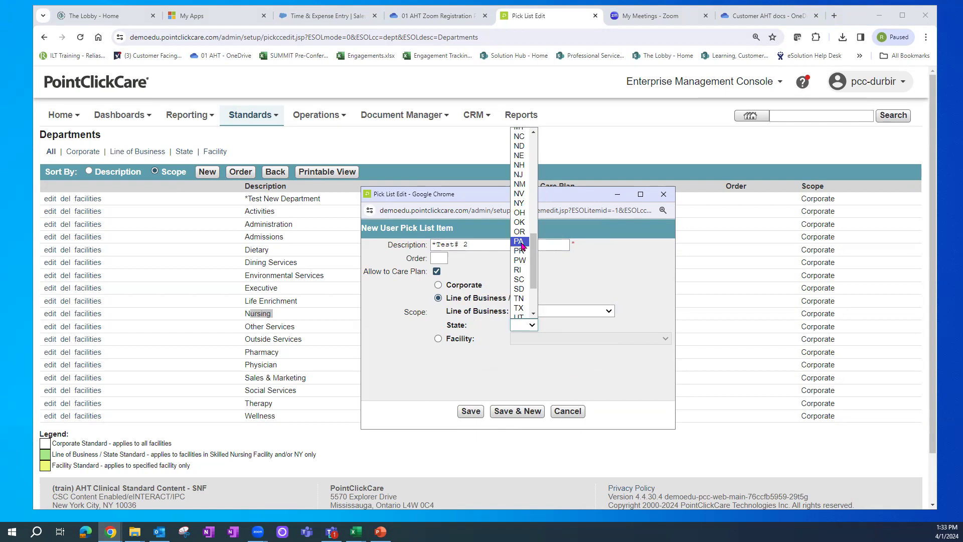
left_click(570, 252)
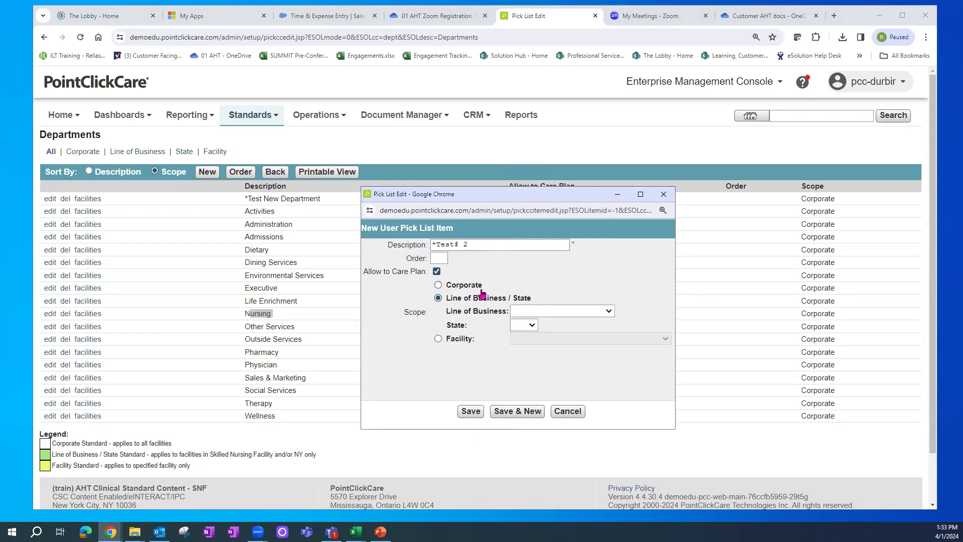
left_click(437, 338)
left_click(665, 338)
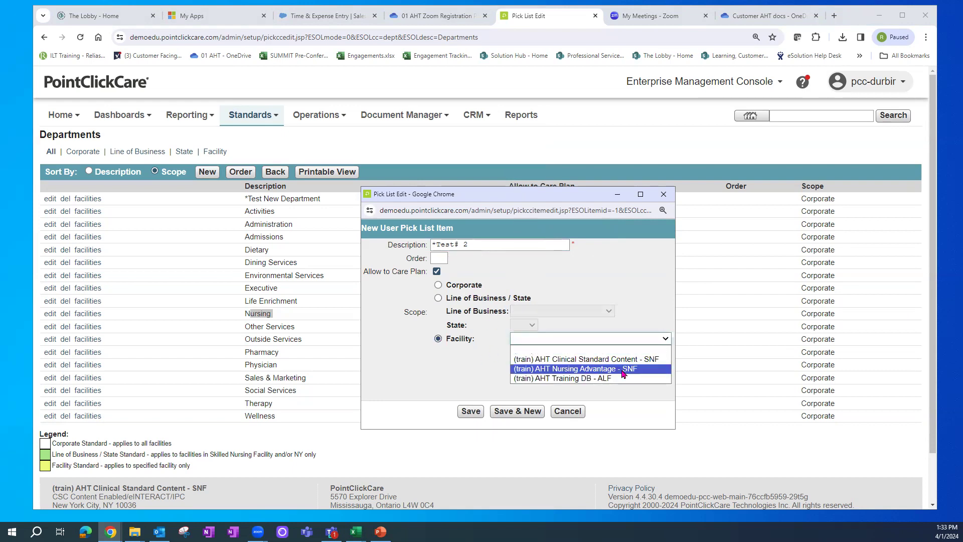
left_click(577, 380)
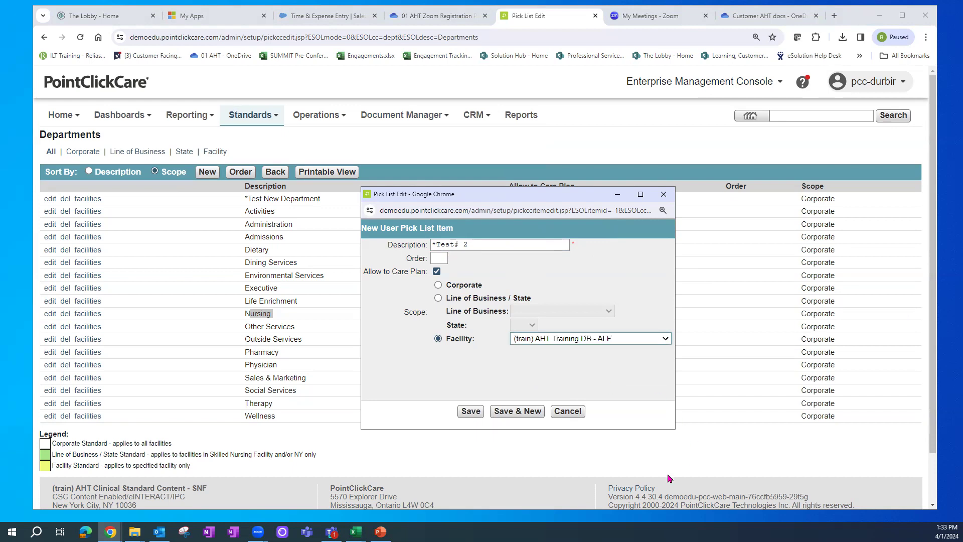
left_click(471, 412)
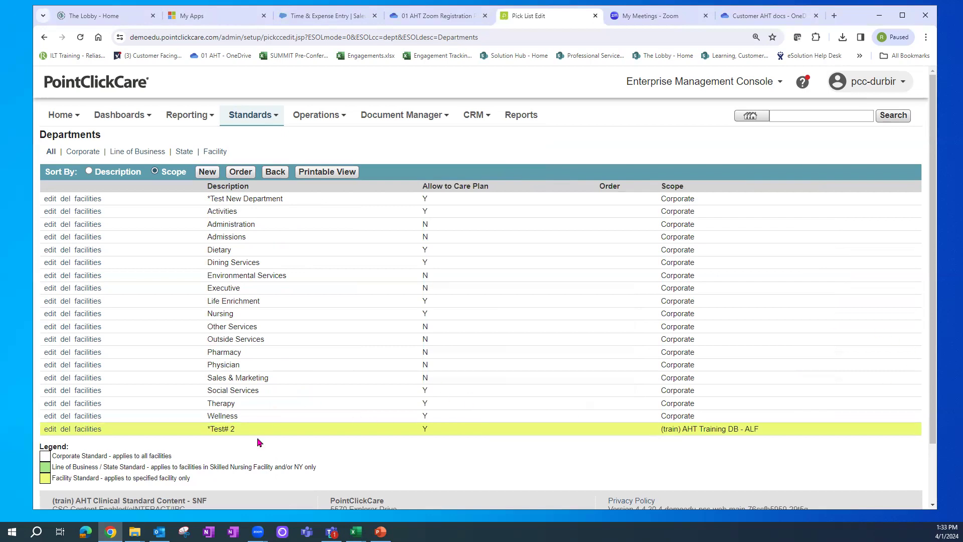
left_click_drag(659, 429, 776, 427)
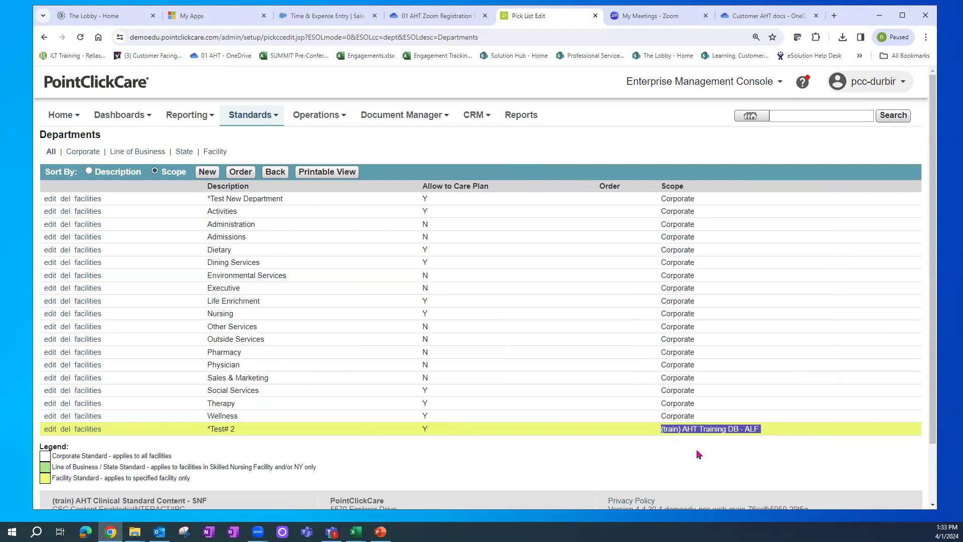
left_click_drag(683, 198, 703, 382)
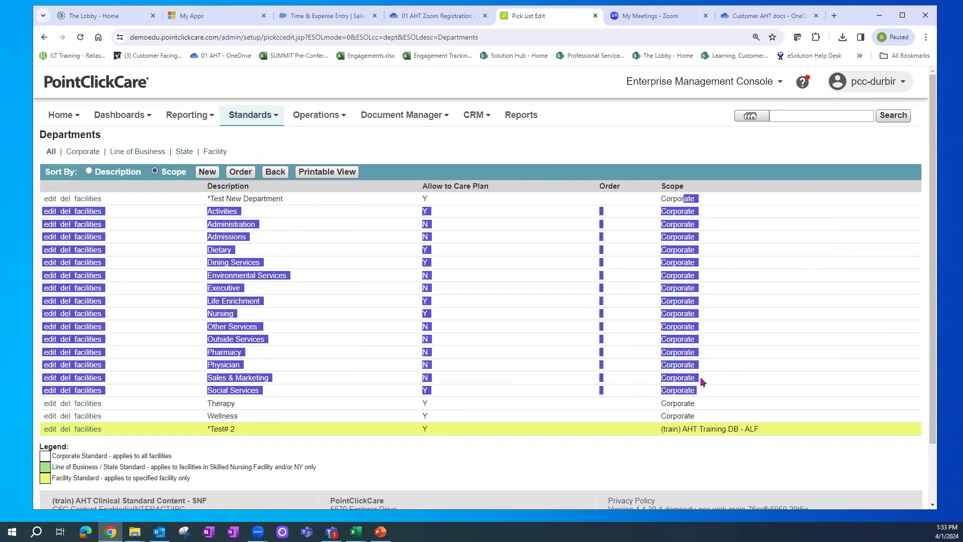
left_click(368, 441)
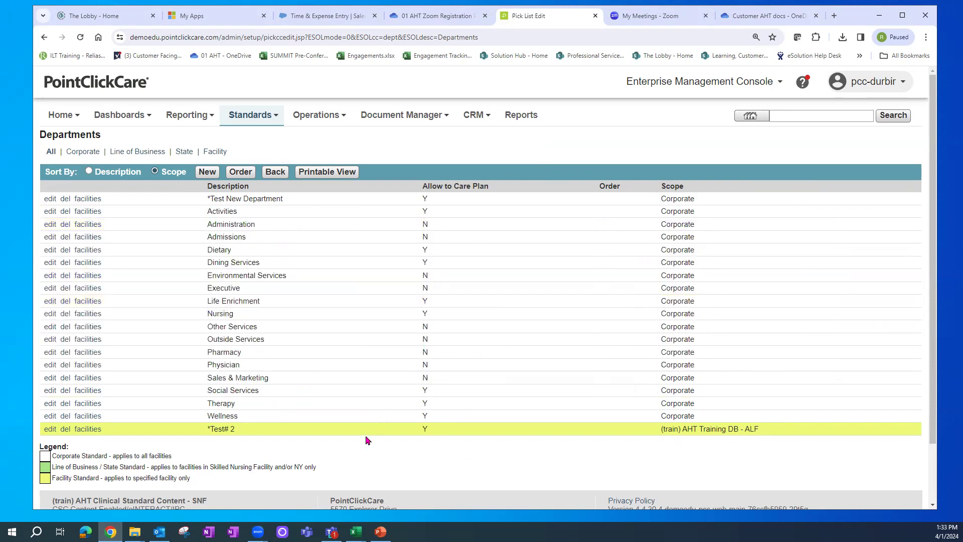
left_click_drag(663, 429, 770, 440)
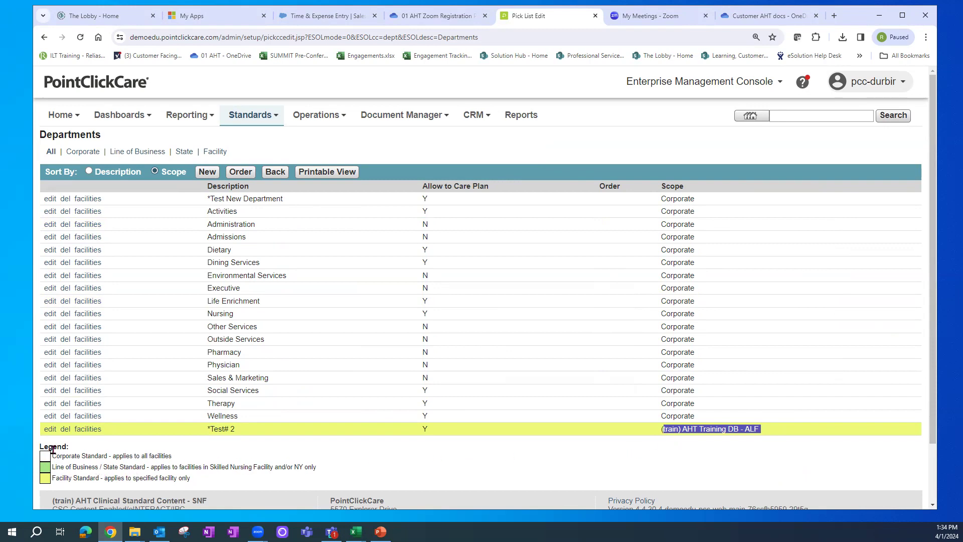
left_click(50, 429)
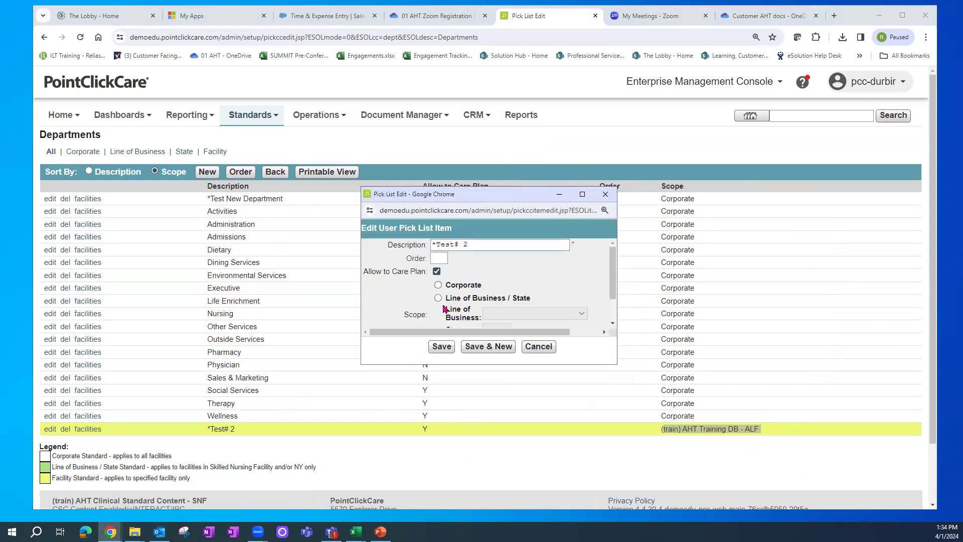
- Switch *Test# 2's scope from the ALF facility to Corporate and save it
left_click(437, 298)
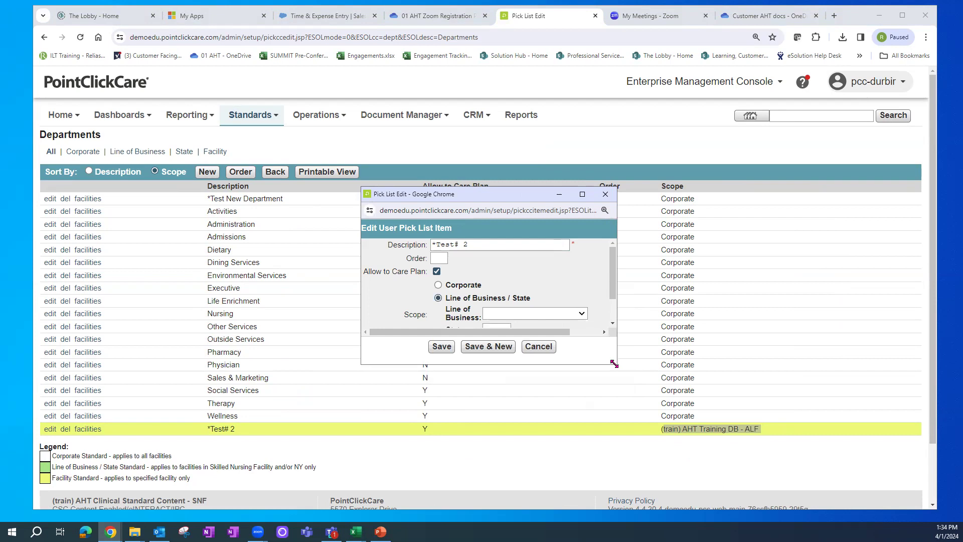
left_click_drag(617, 363, 626, 408)
left_click(580, 313)
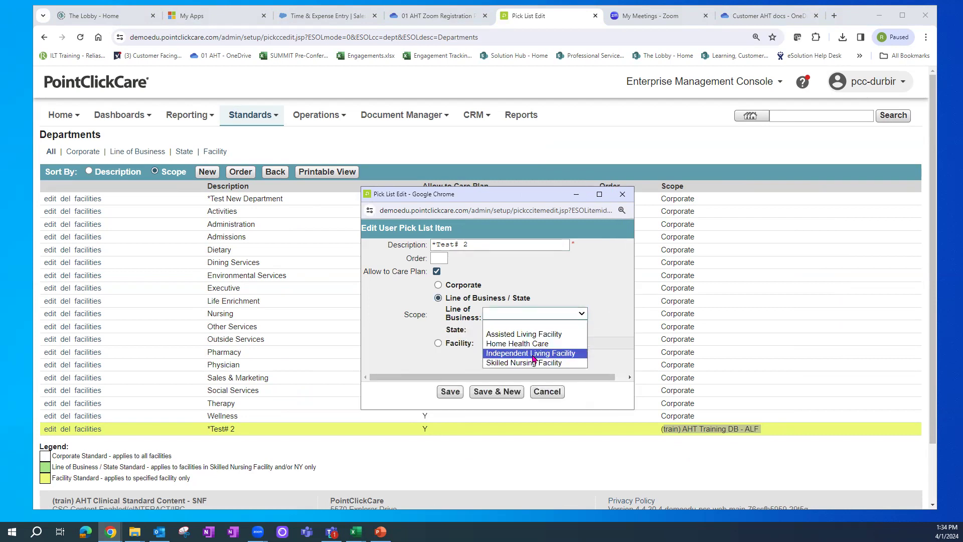
left_click(456, 332)
left_click(499, 329)
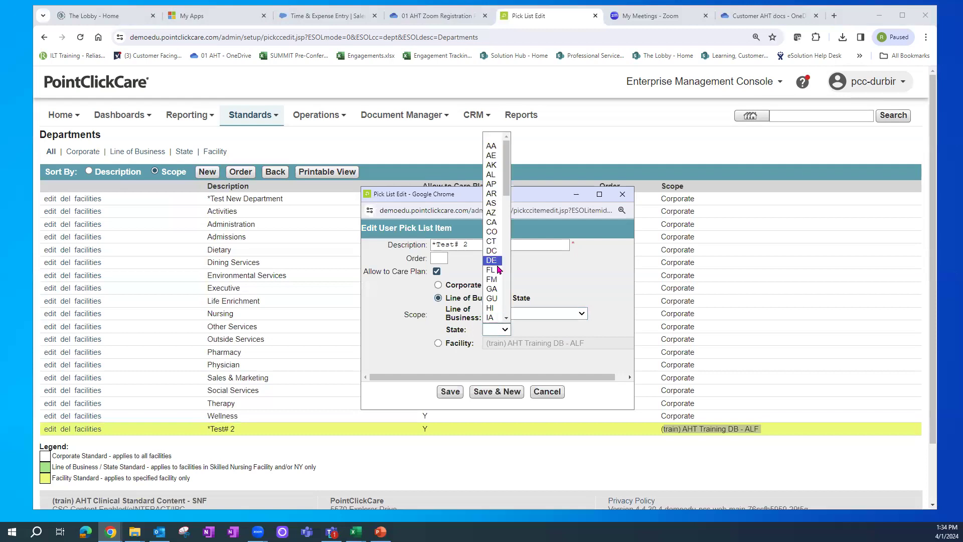
left_click(409, 330)
left_click(438, 285)
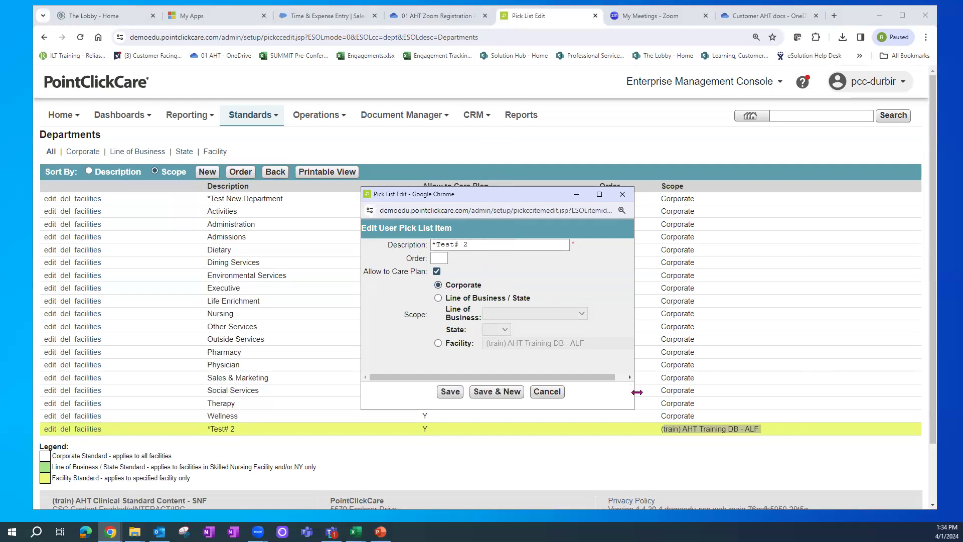
left_click(444, 396)
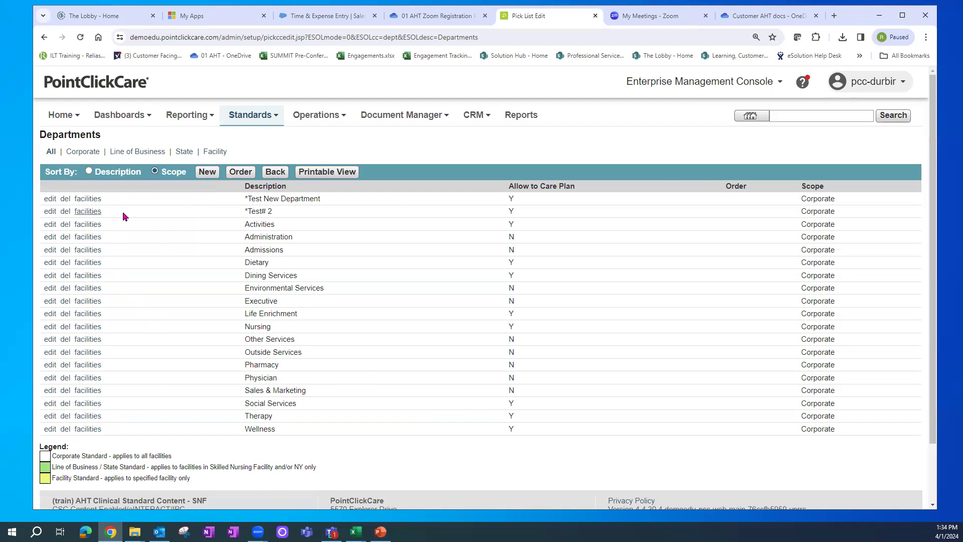
left_click_drag(230, 211, 284, 214)
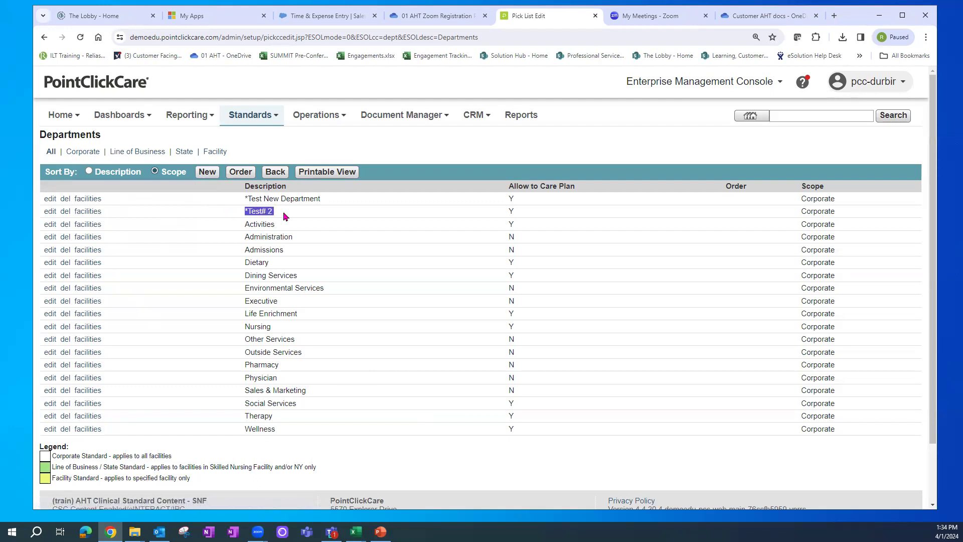
- Activate *Test# 2 for both SNF facilities, leave Training DB - ALF unchecked, and save
left_click(90, 215)
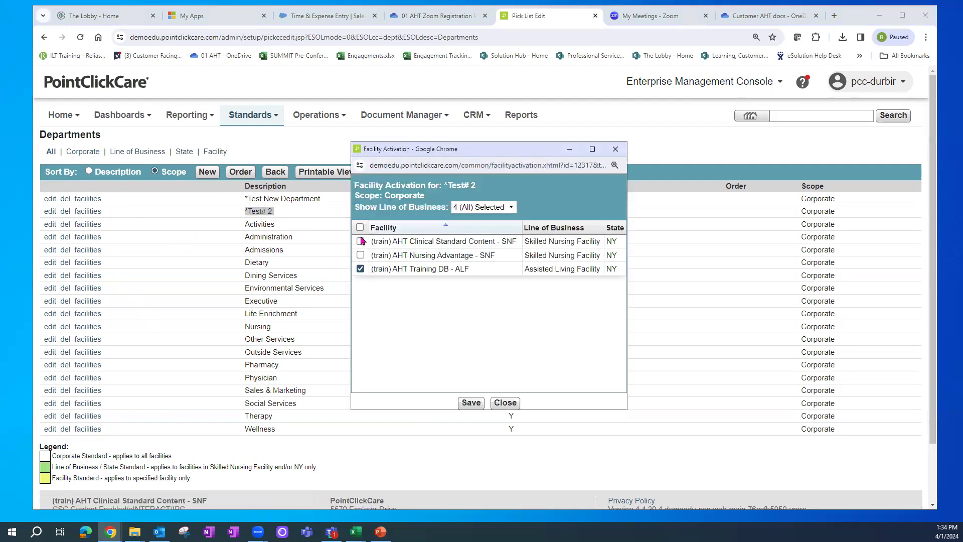
left_click(360, 268)
left_click(360, 241)
left_click(360, 255)
left_click(361, 269)
left_click(360, 255)
left_click(360, 241)
left_click(360, 255)
left_click(360, 268)
left_click(361, 269)
left_click(360, 255)
left_click(360, 269)
left_click(360, 255)
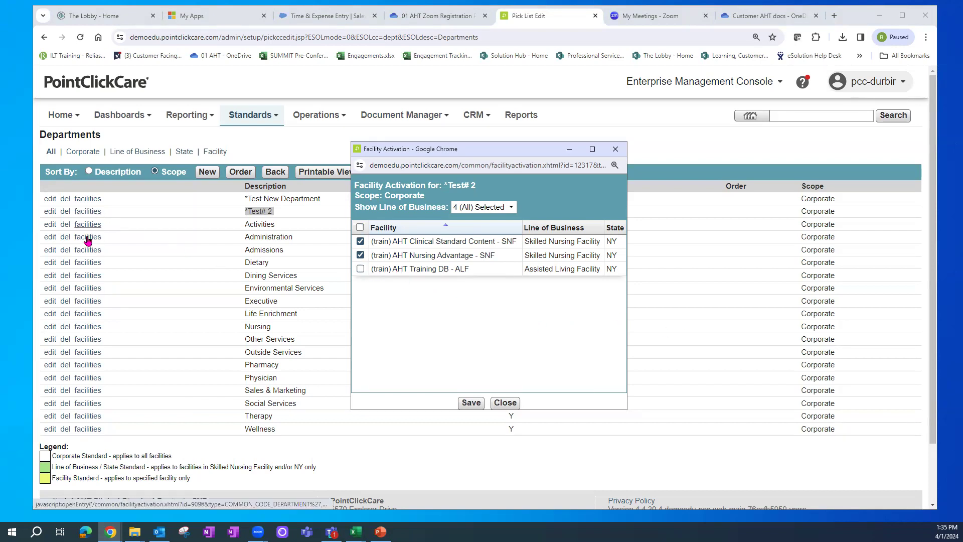
left_click(474, 405)
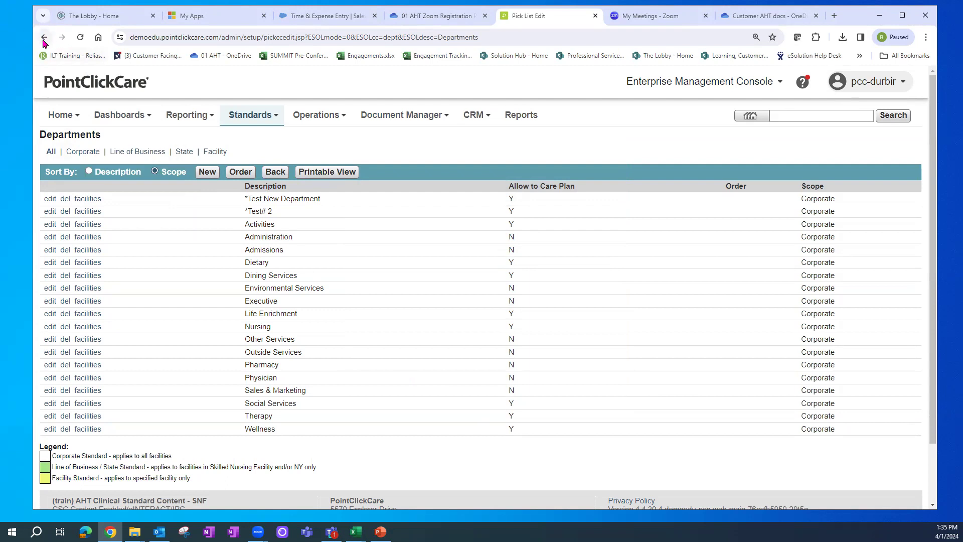
- Return to Setup - Pick Lists, then reopen Departments to review its entries
left_click(275, 172)
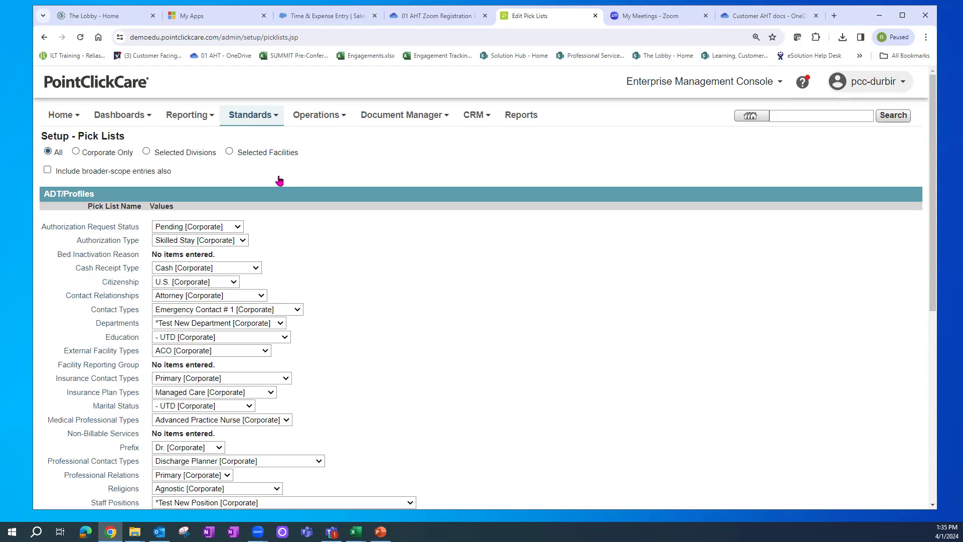
mouse_move(492, 179)
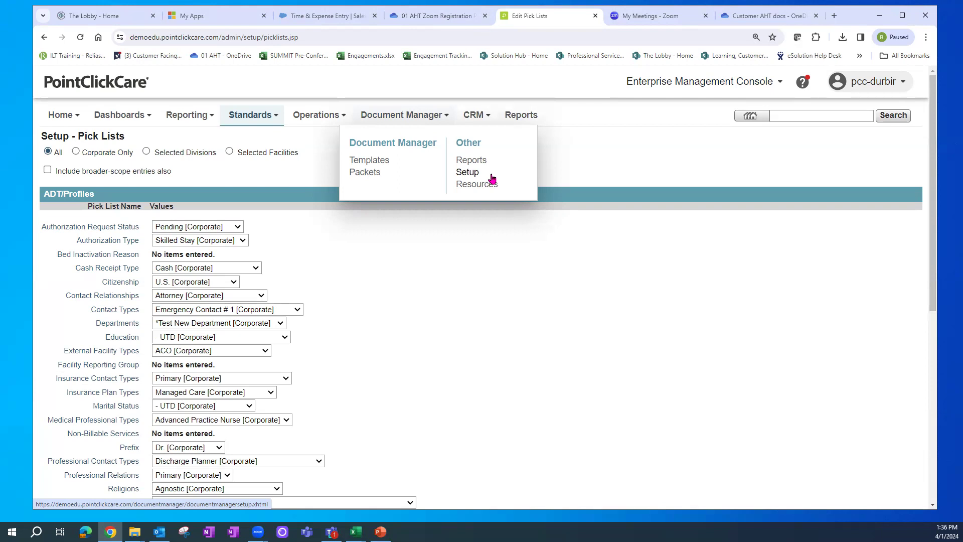
left_click(132, 323)
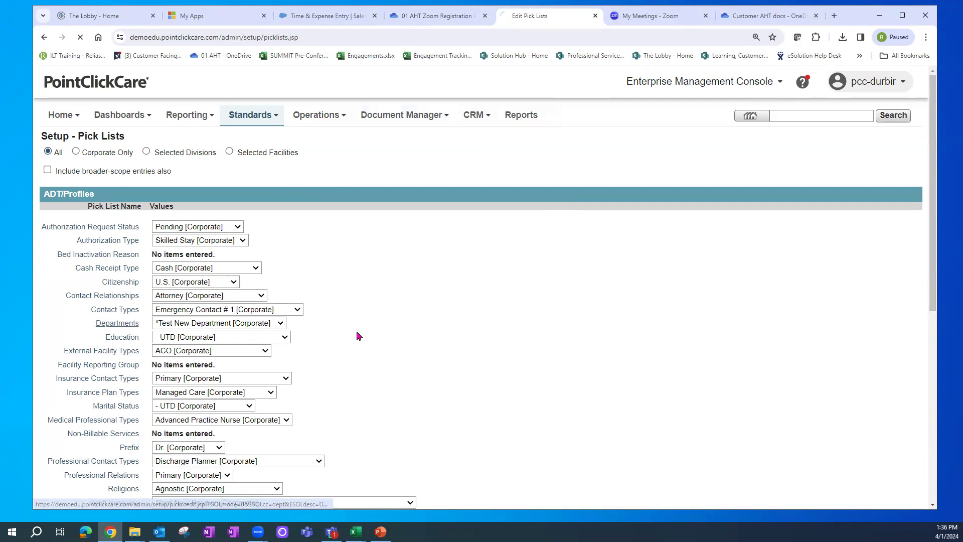
left_click_drag(244, 224, 319, 441)
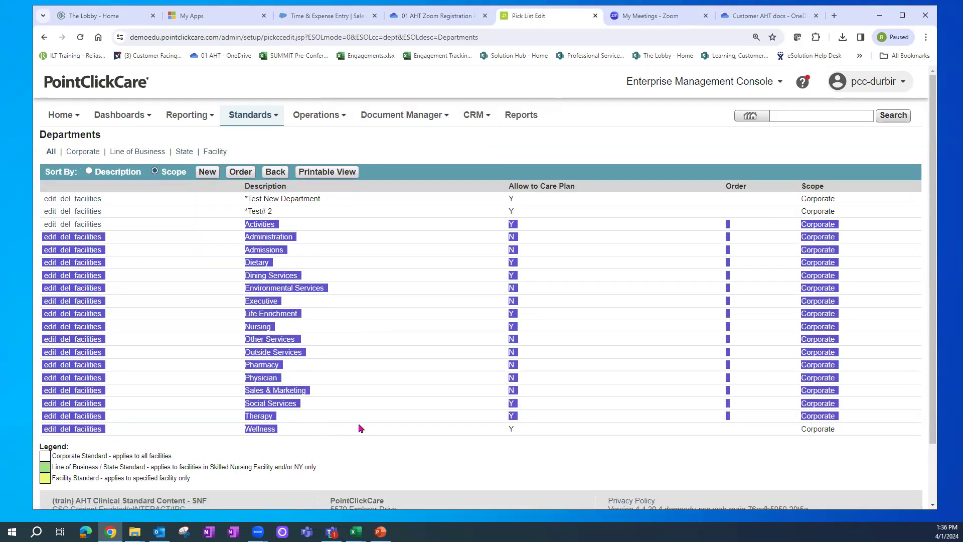
left_click(476, 448)
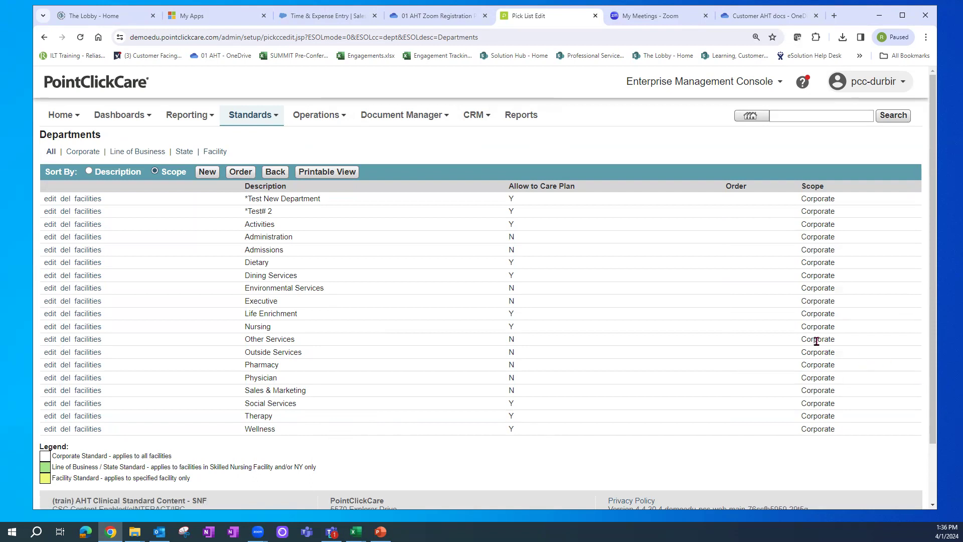
- Go back to Setup - Pick Lists and open the Staff Positions pick list
left_click(274, 174)
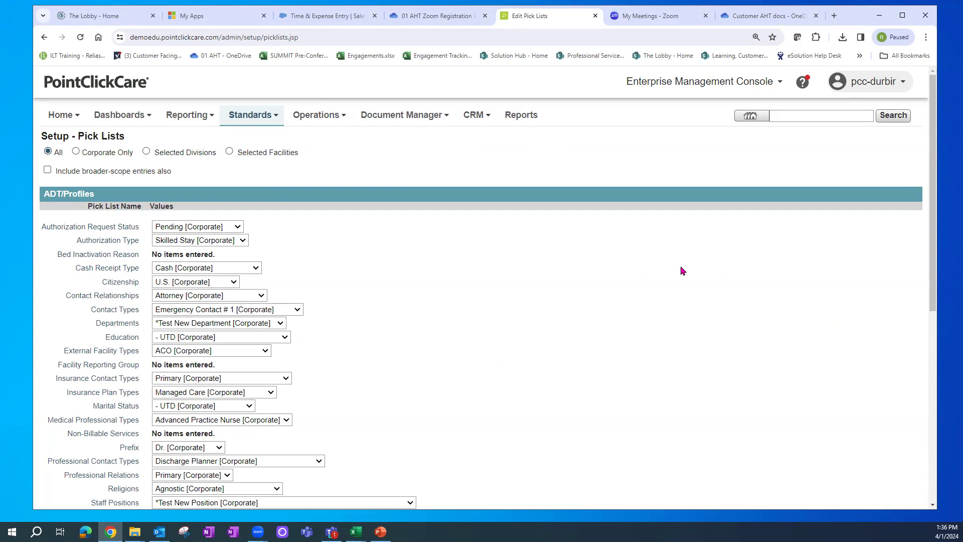
left_click_drag(931, 148, 931, 193)
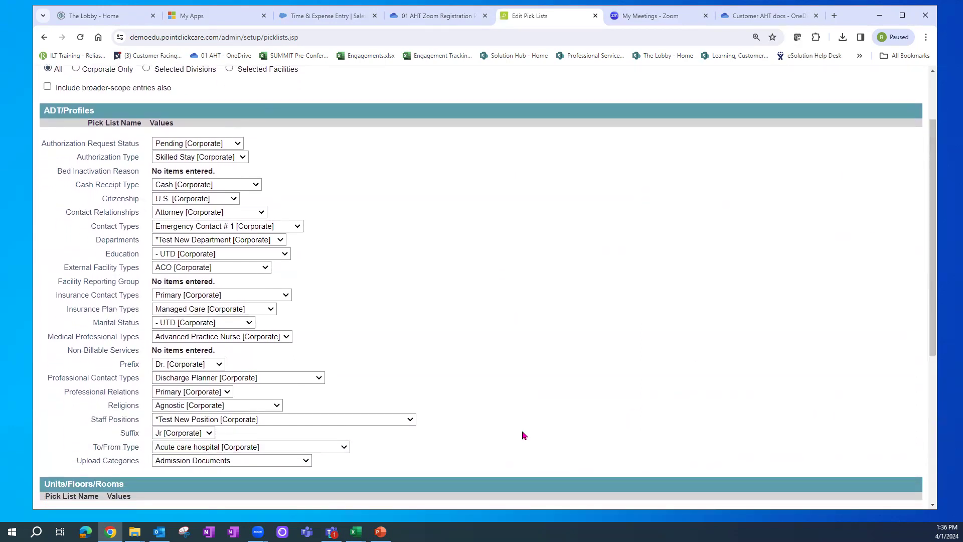
left_click(114, 422)
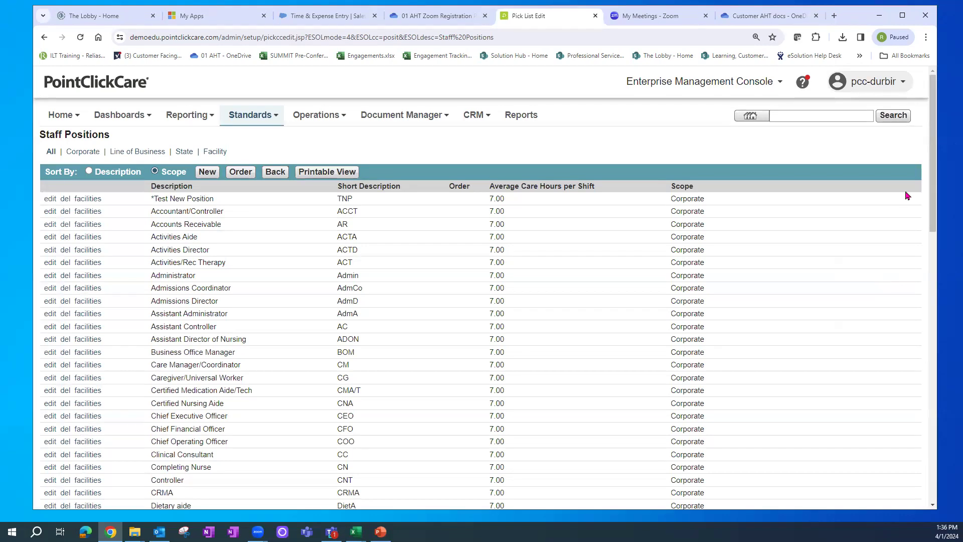
- Scroll through the Staff Positions list, reviewing entries down to DM-Facility Representative 2
left_click_drag(933, 189, 931, 225)
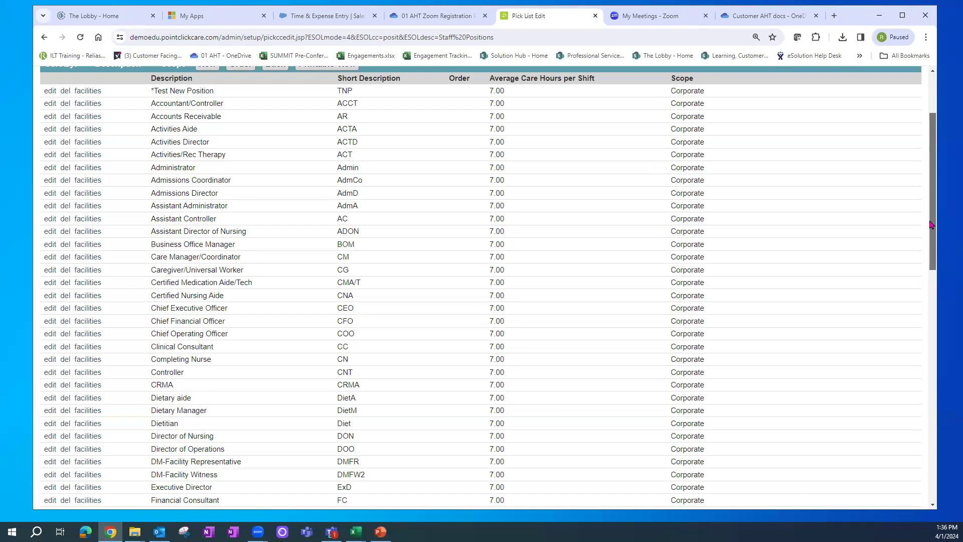
left_click_drag(935, 131, 950, 355)
triple_click(211, 394)
left_click_drag(302, 398, 683, 424)
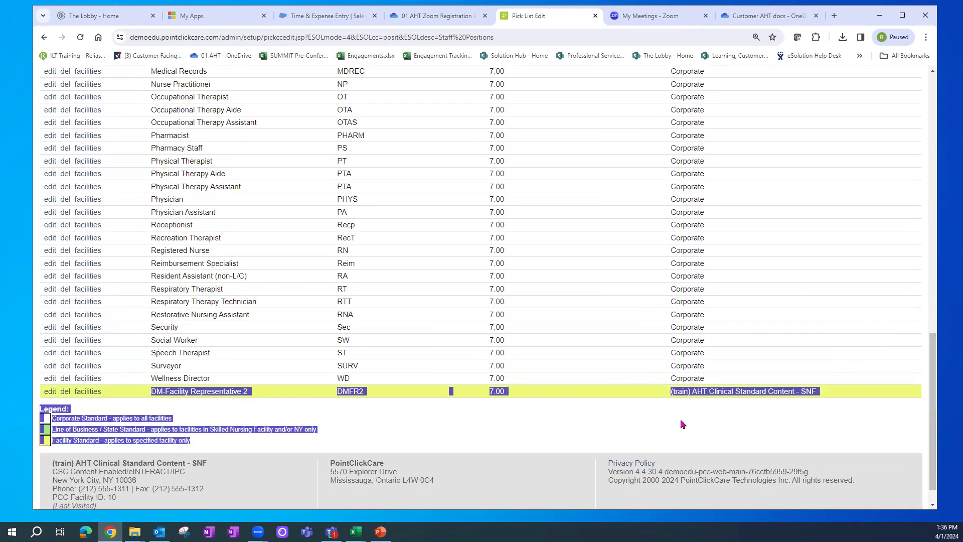
left_click(683, 425)
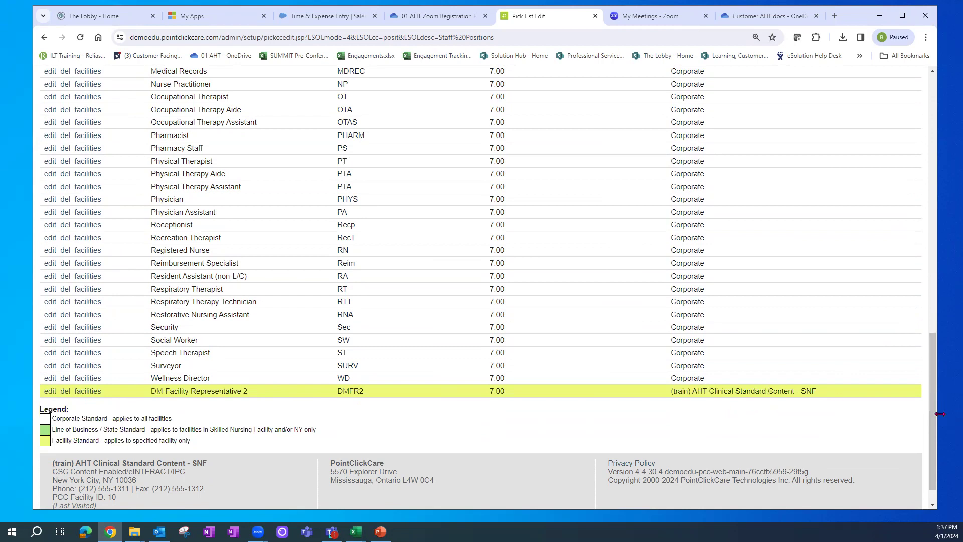
left_click_drag(934, 413, 938, 190)
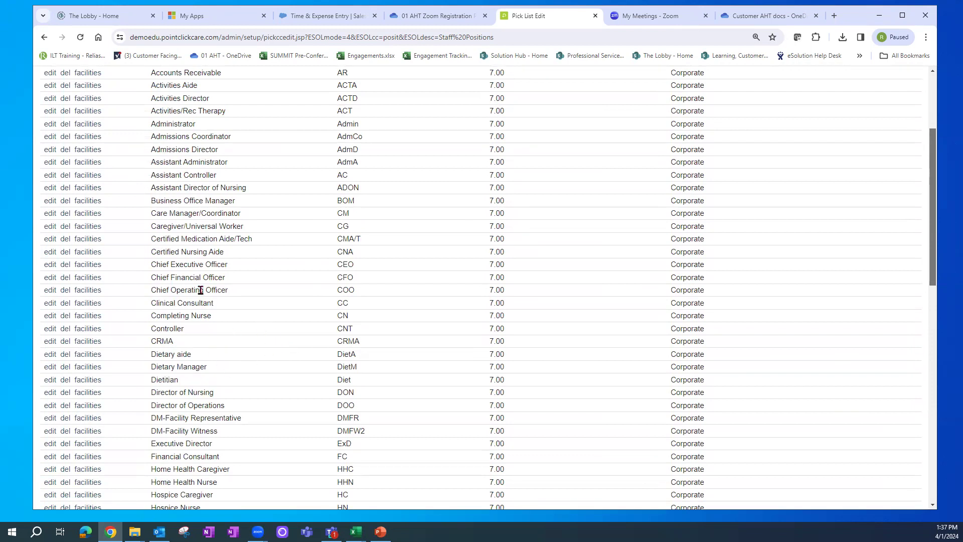
- Inspect Certified Medication Aide/Tech (CMA/T) in its edit window and close it without saving
left_click_drag(151, 239, 251, 239)
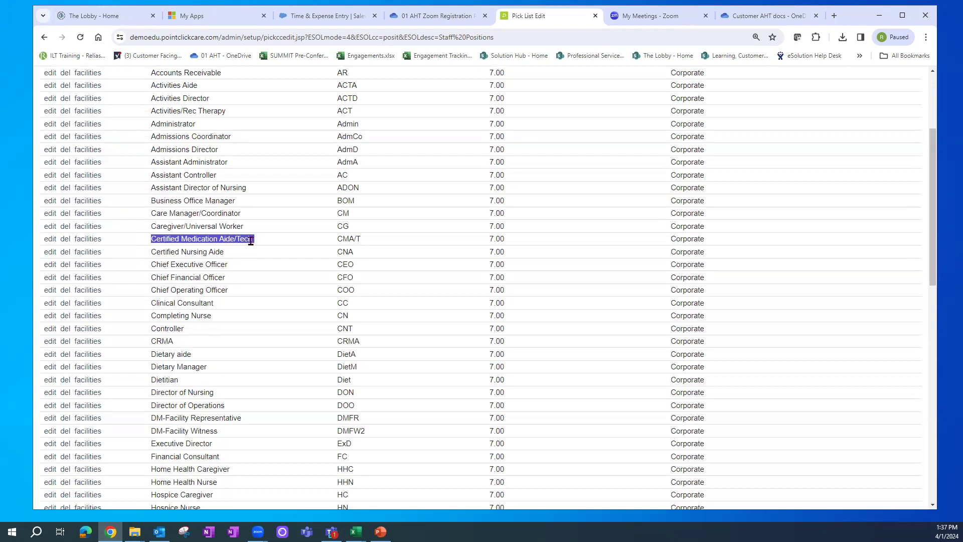
left_click(50, 240)
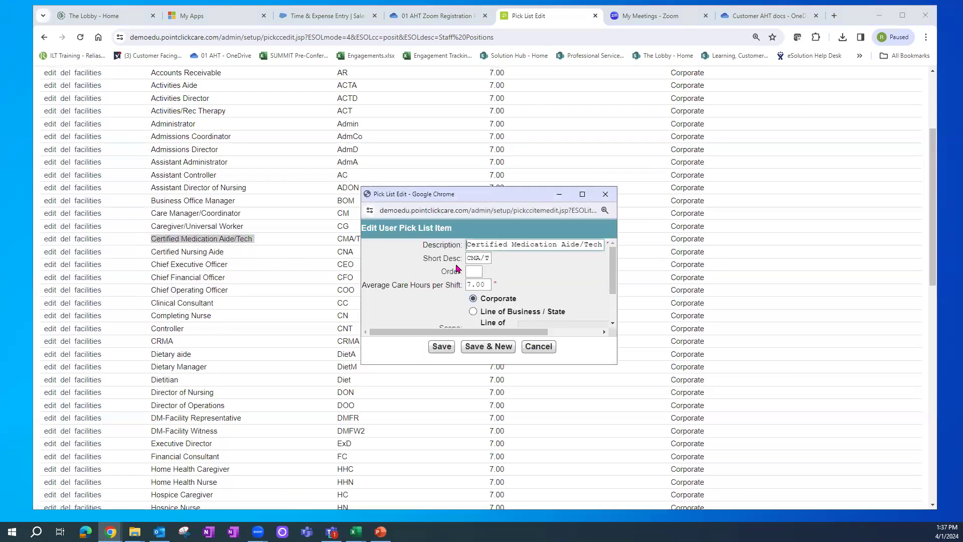
left_click_drag(579, 245, 607, 247)
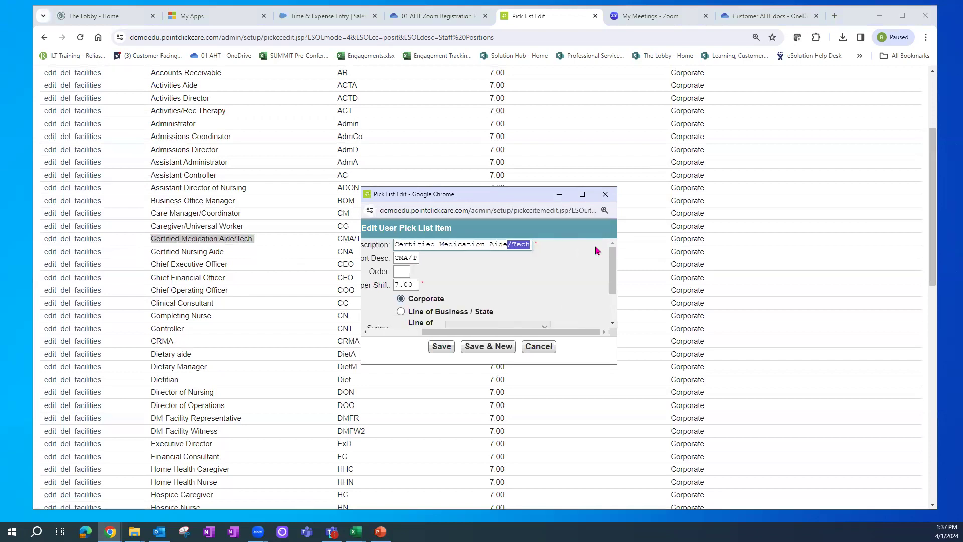
left_click(554, 349)
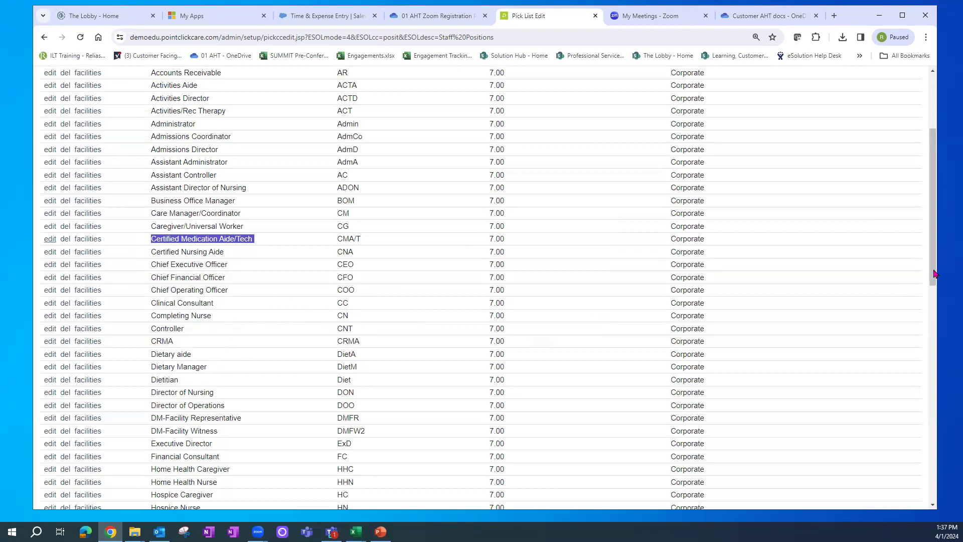
left_click_drag(934, 274, 935, 151)
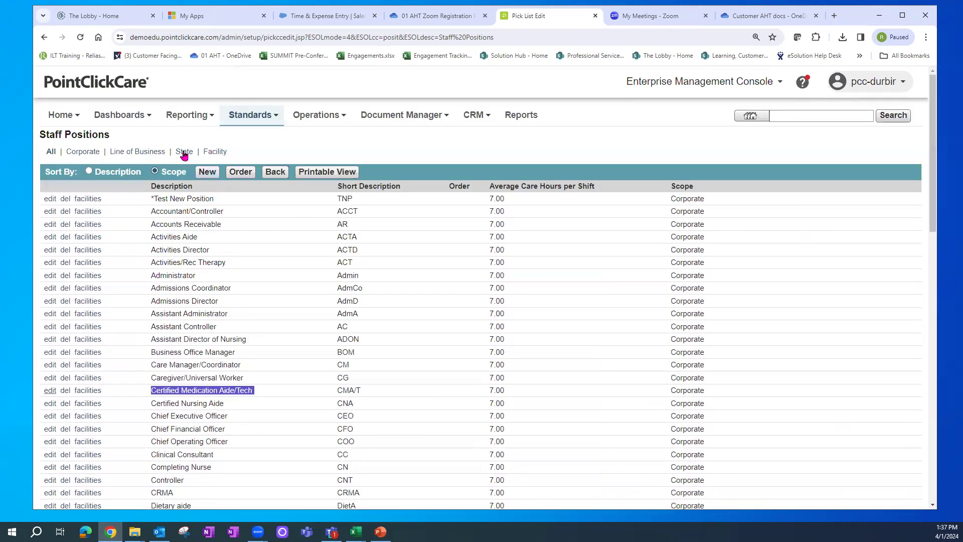
- Create the Corporate staff position '*Test Staff #2' at 7.00 care hours per shift and save it
left_click(215, 175)
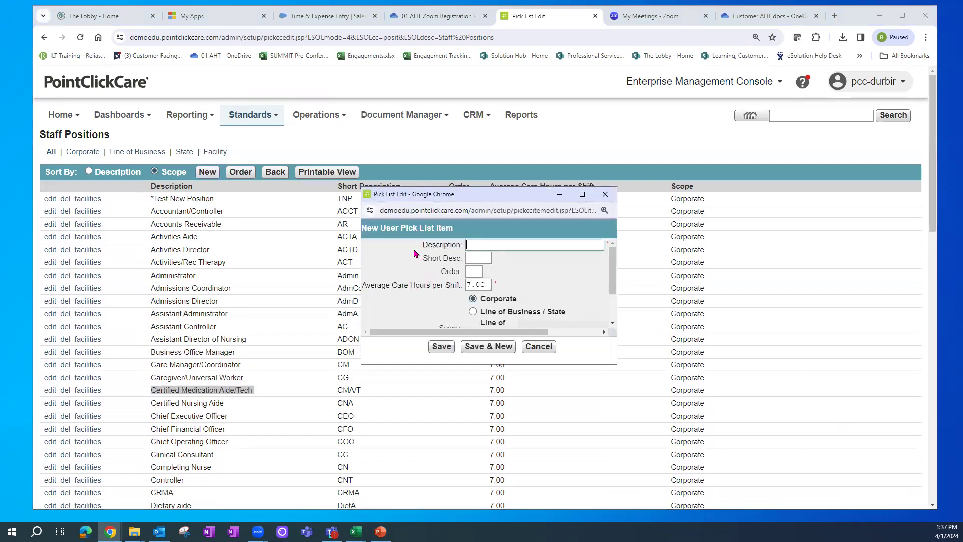
left_click(477, 245)
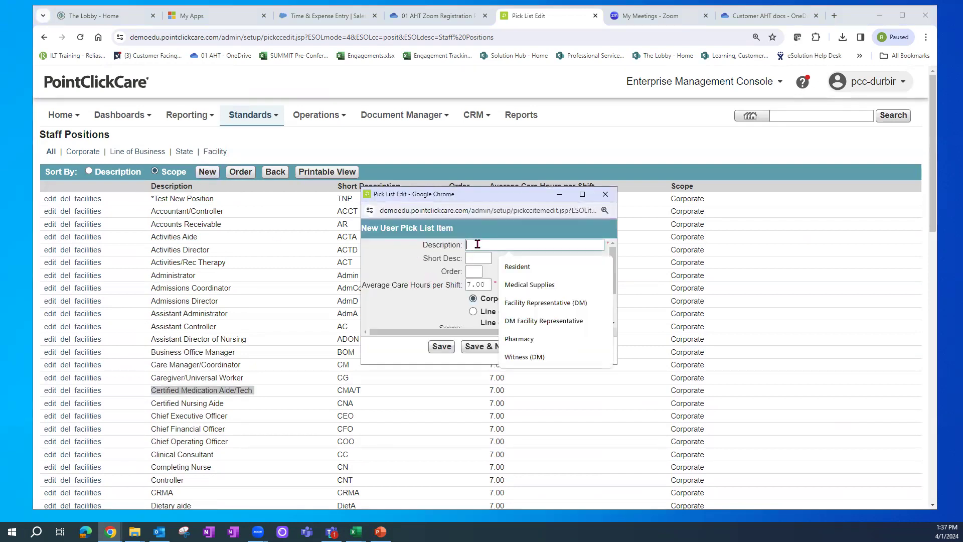
type("*")
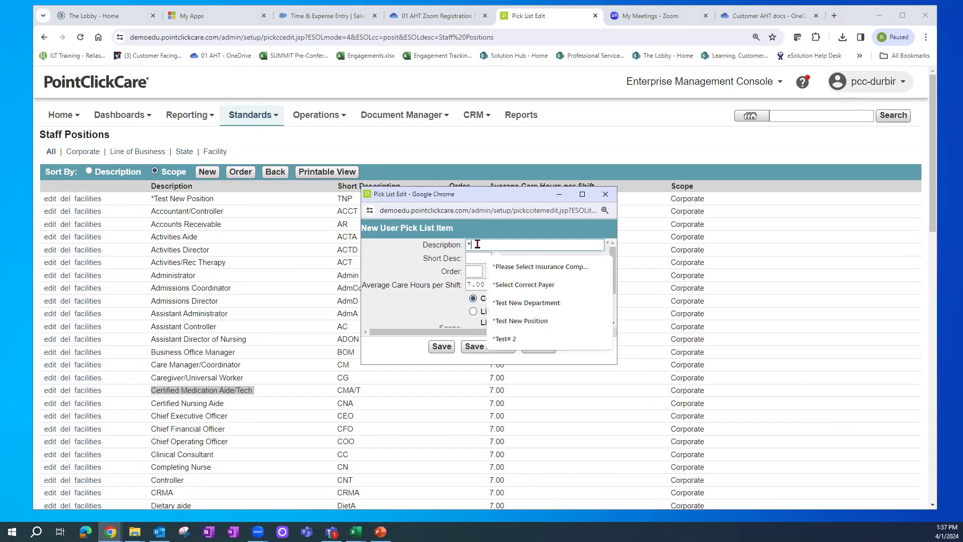
type("Test ")
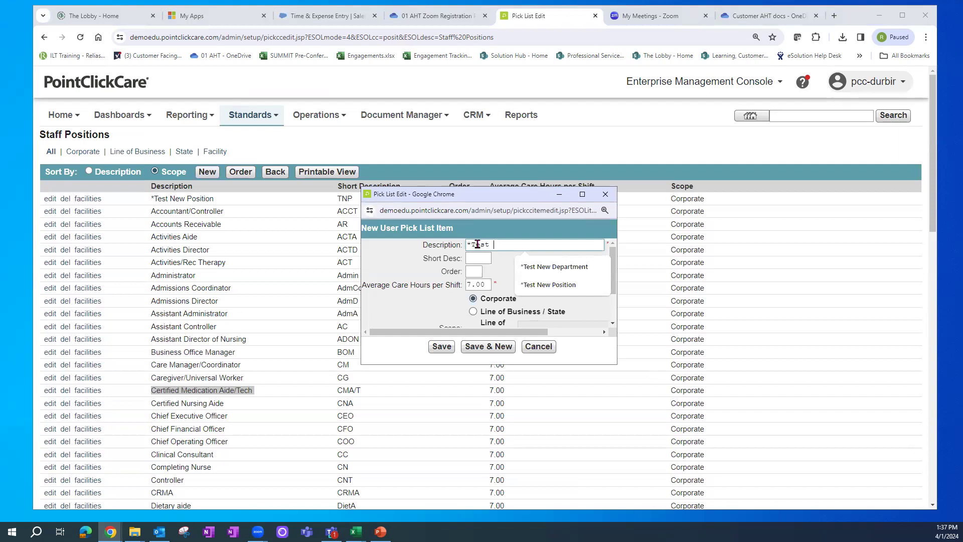
type("Staff #2")
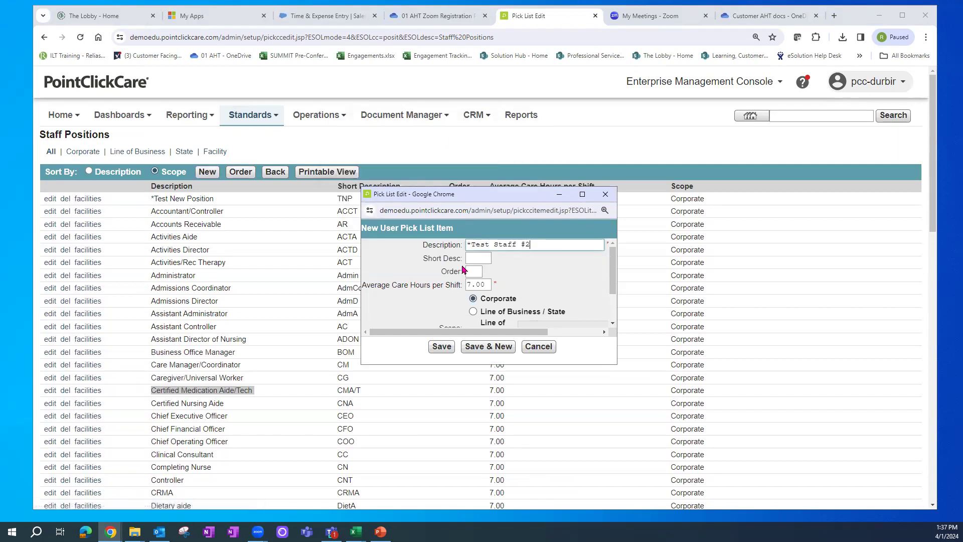
left_click(470, 256)
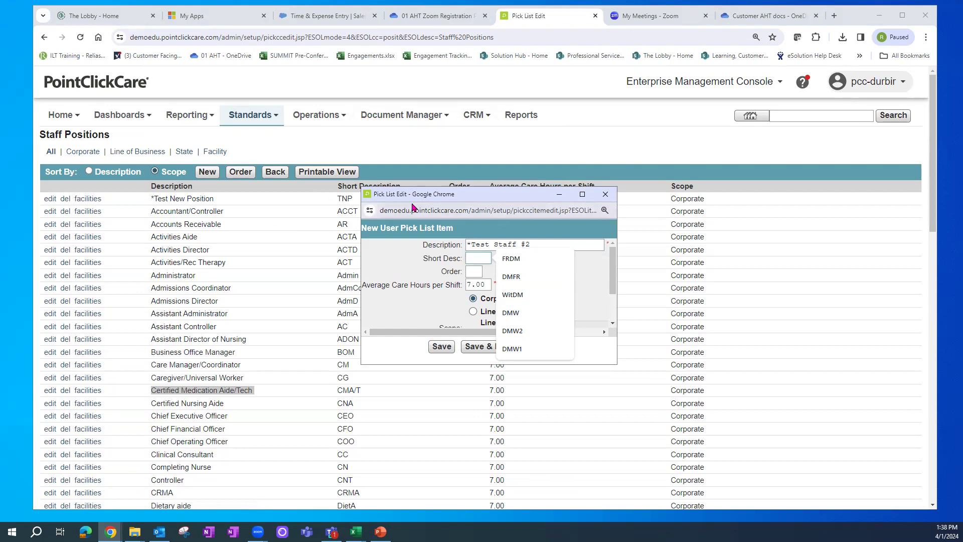
left_click_drag(425, 196, 471, 192)
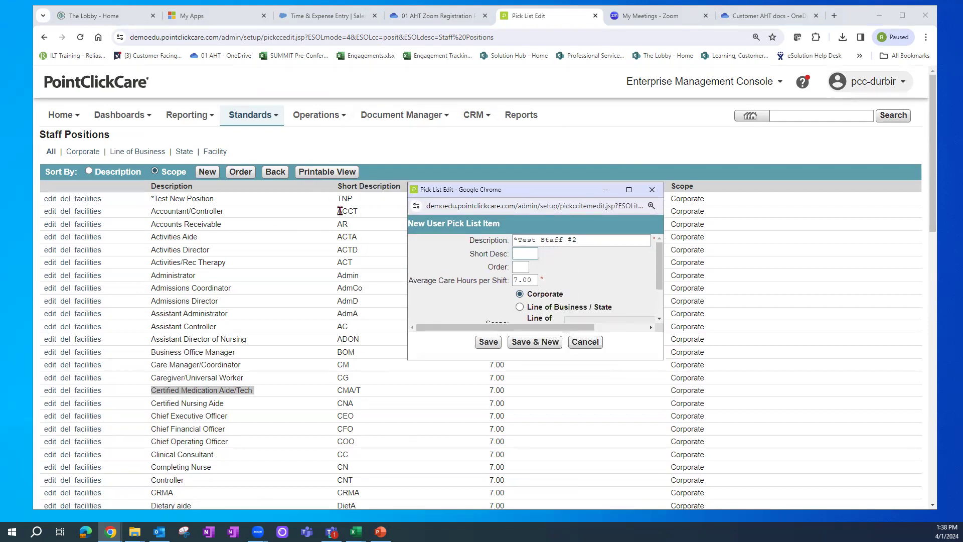
left_click(513, 269)
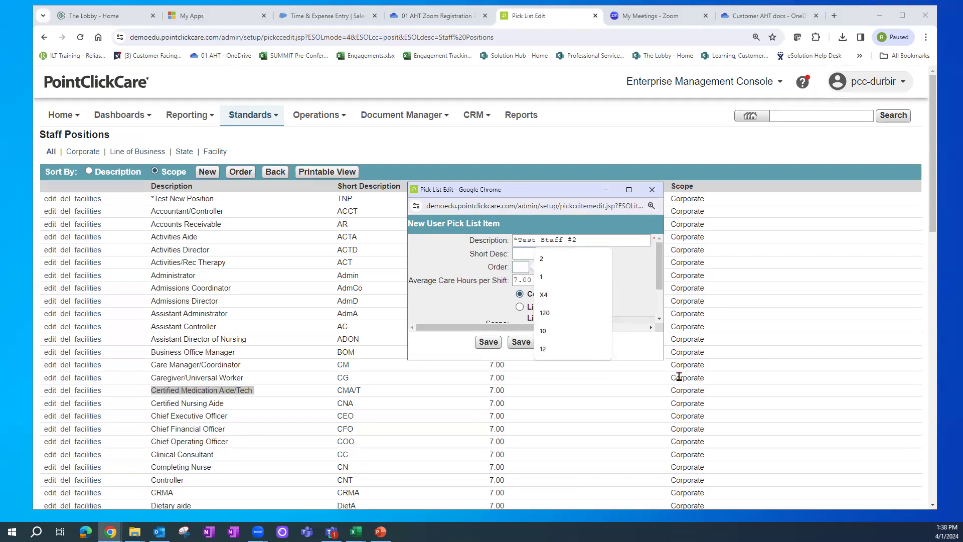
left_click_drag(666, 363, 707, 407)
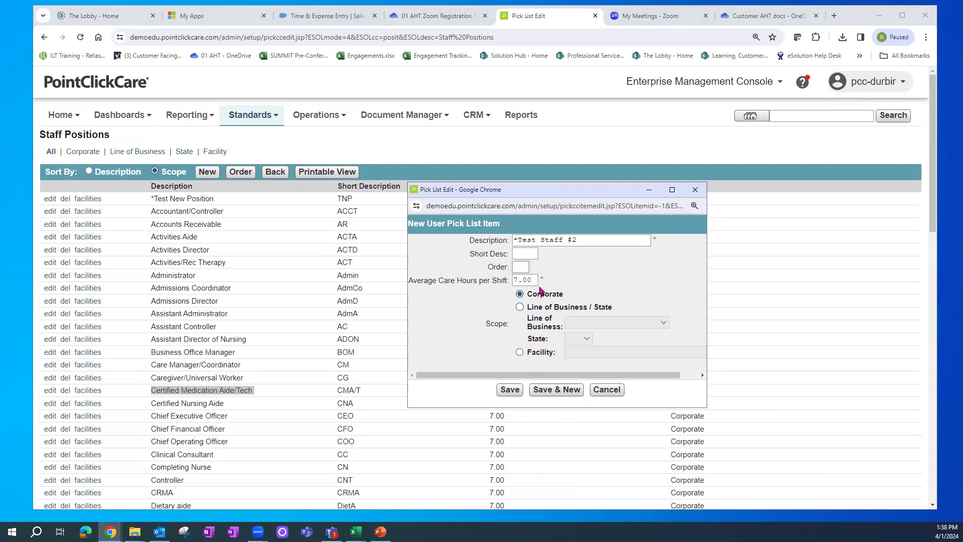
left_click(510, 389)
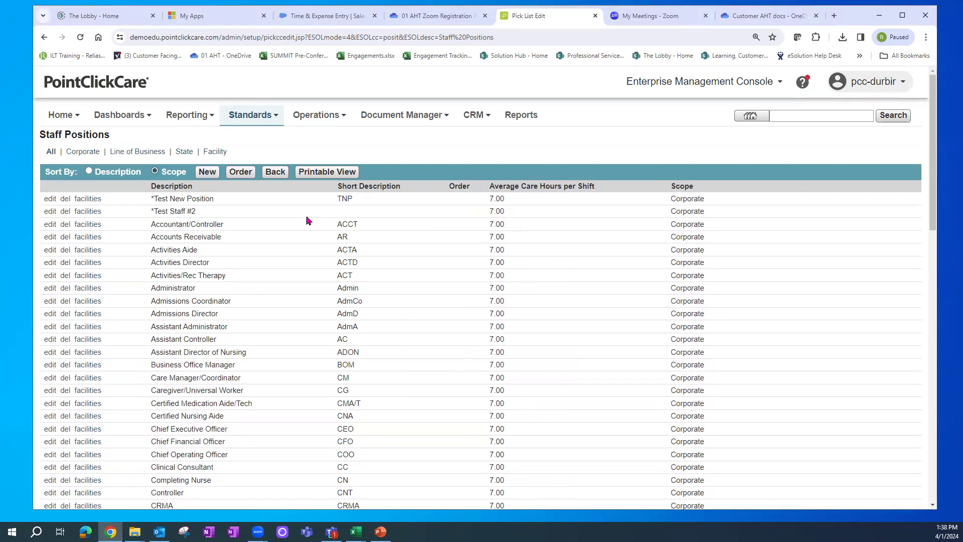
- Tick AHT Clinical Standard Content and AHT Nursing Advantage for *Test Staff #2 and save
left_click(95, 218)
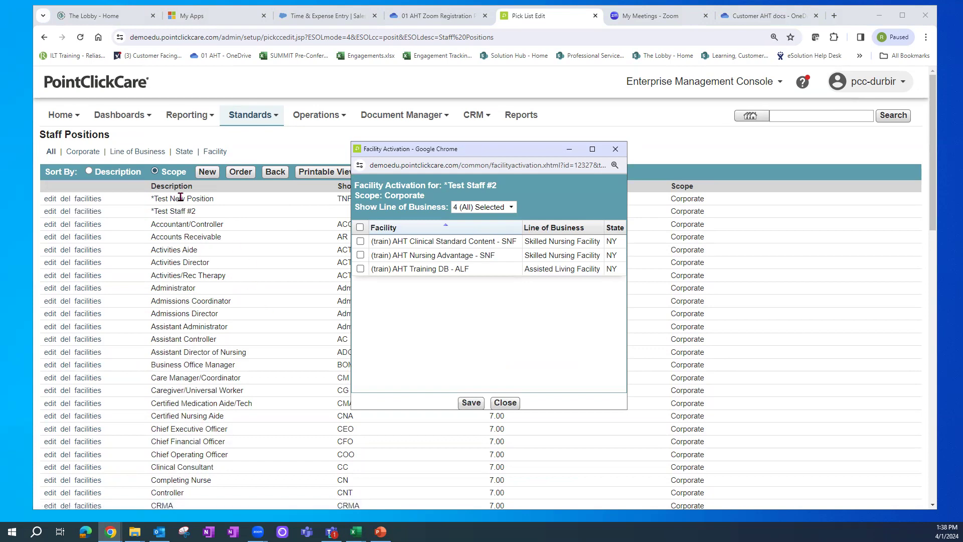
left_click(360, 241)
left_click(360, 255)
left_click(472, 405)
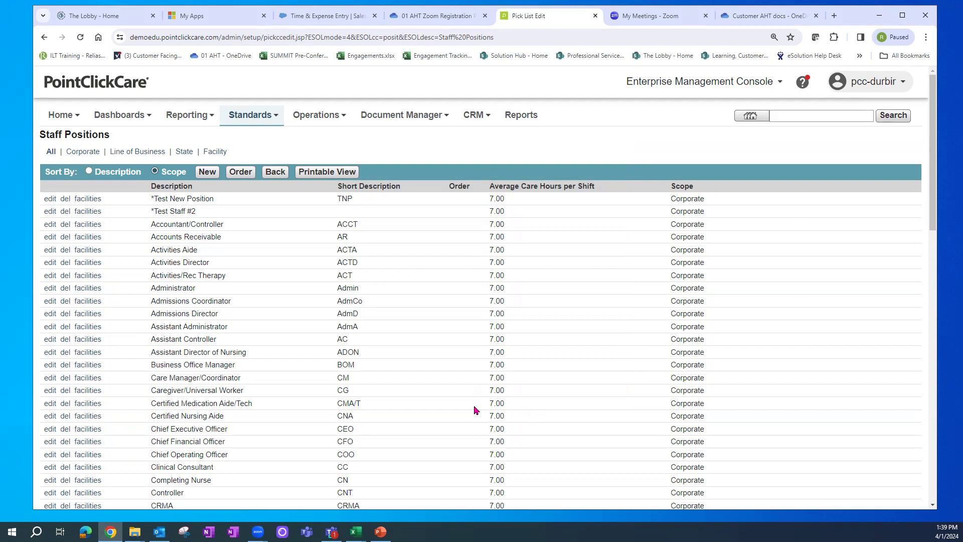
- Switch from the Enterprise Management Console into the (train) AHT Nursing Advantage - SNF facility
left_click(711, 87)
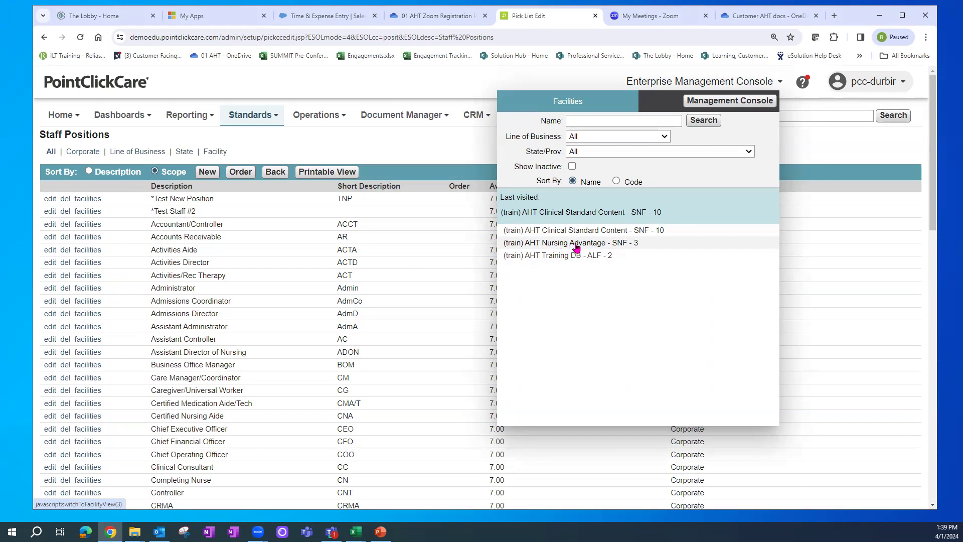
left_click(576, 243)
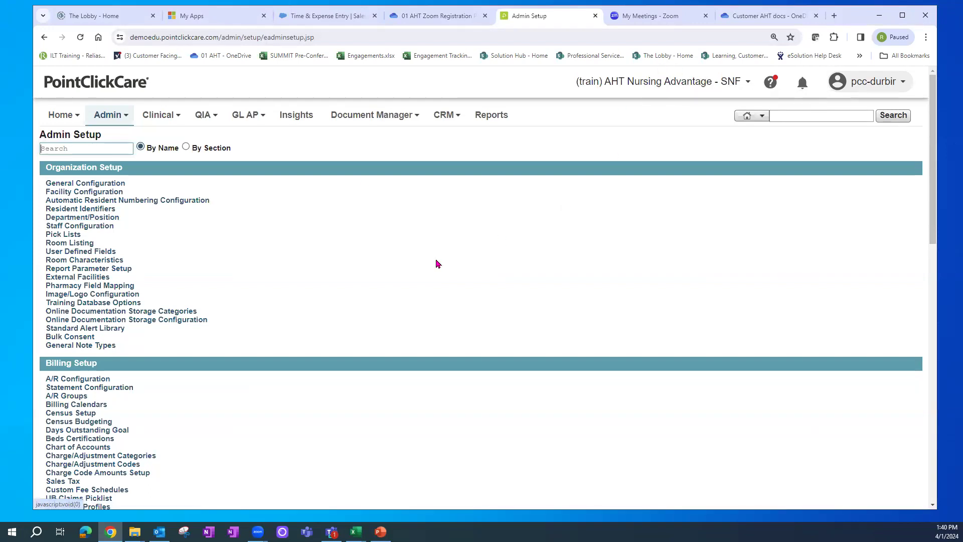
- Open Department/Position setup and select Activities, showing *Test Staff #2 among unassigned positions
left_click(90, 220)
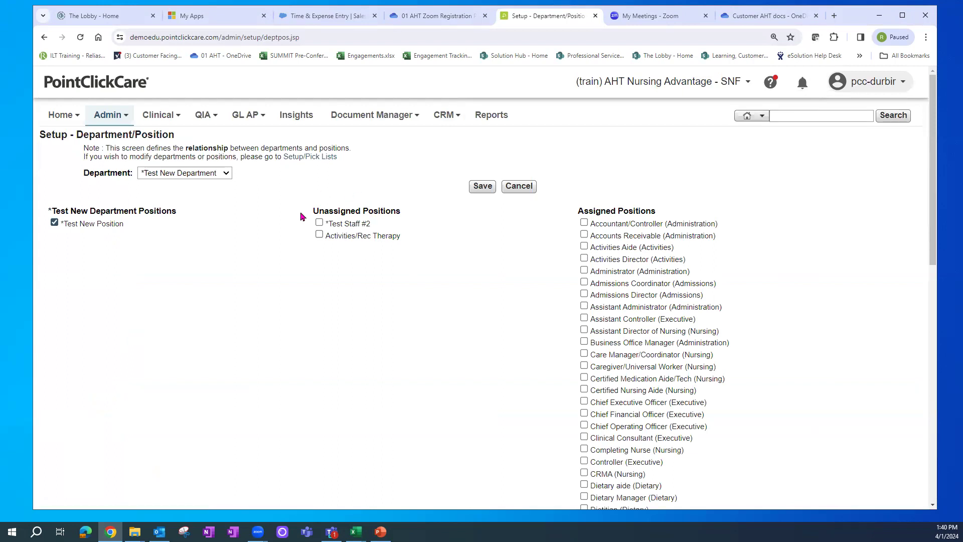
left_click_drag(328, 210, 381, 210)
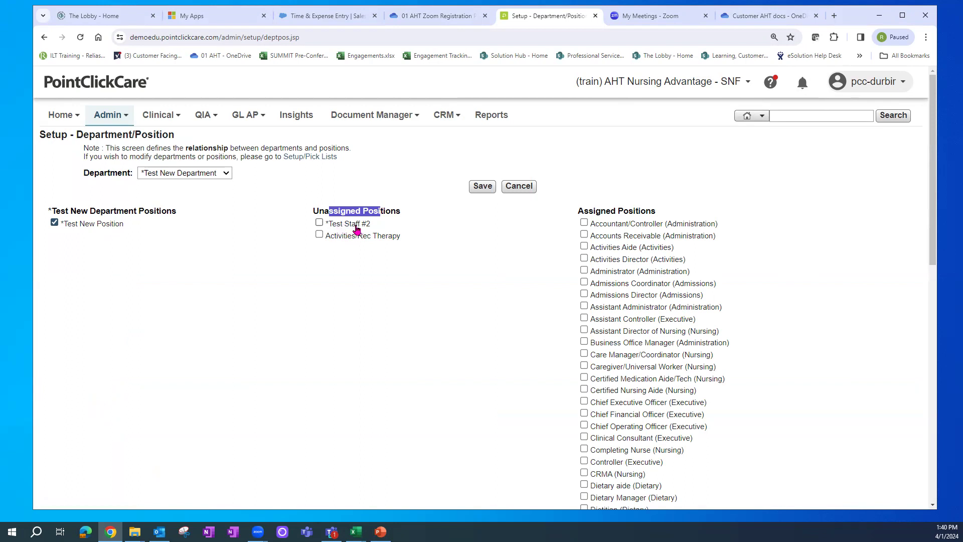
left_click_drag(611, 211, 762, 222)
left_click_drag(936, 129, 934, 184)
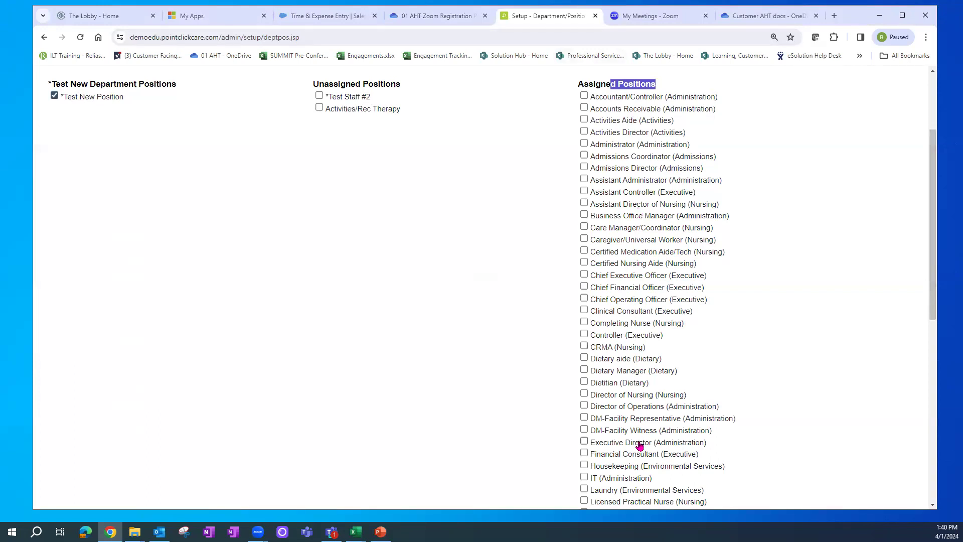
scroll(932, 216, "up", 3)
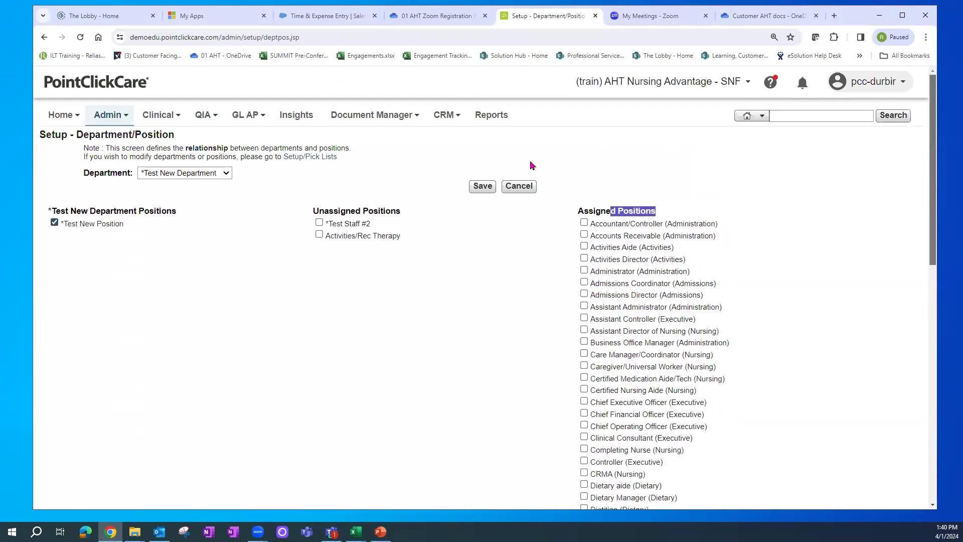
left_click(226, 173)
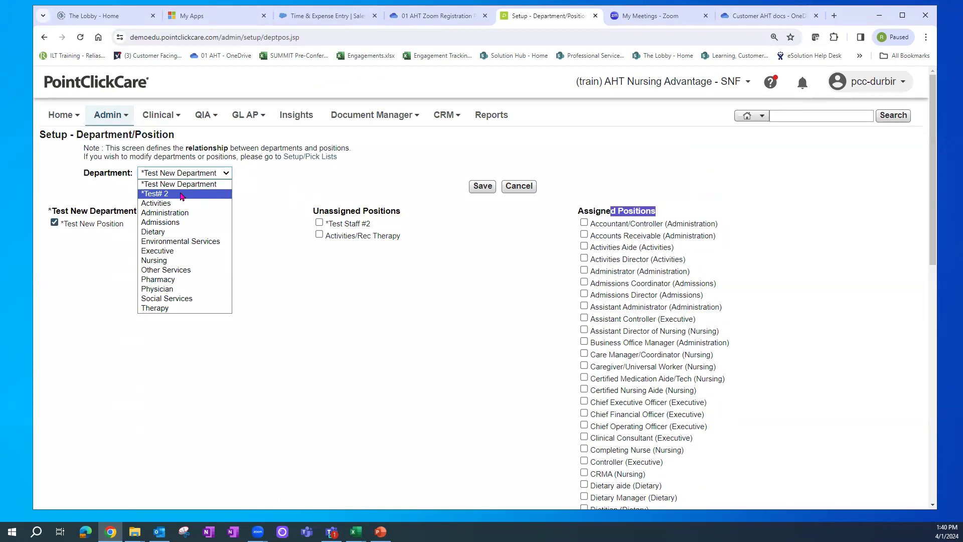
left_click(162, 205)
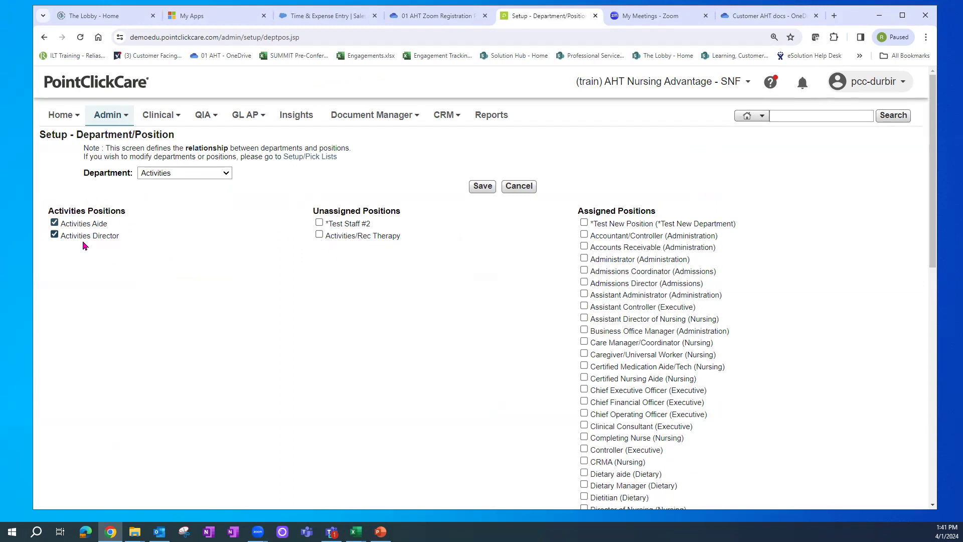
- Tick Activities/Rec Therapy among the unassigned positions and save it to the Activities department
left_click(319, 236)
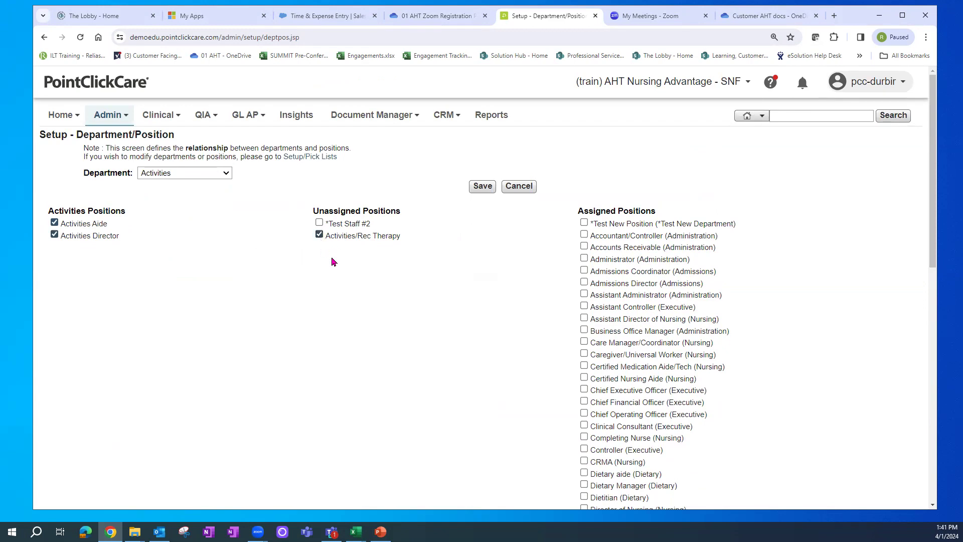
left_click(480, 190)
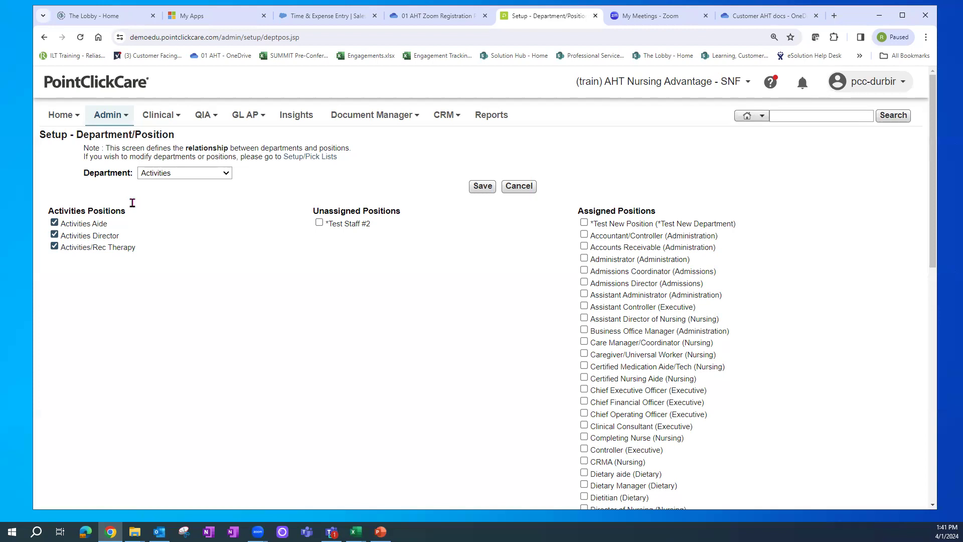
left_click(178, 174)
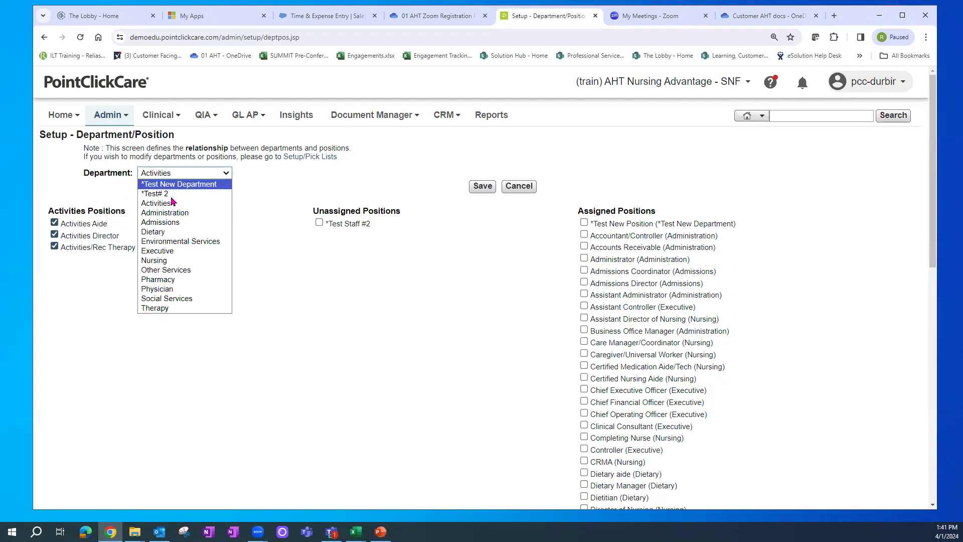
- In the Nursing department, untick CRMA from its positions and save, leaving CRMA unassigned
left_click(171, 262)
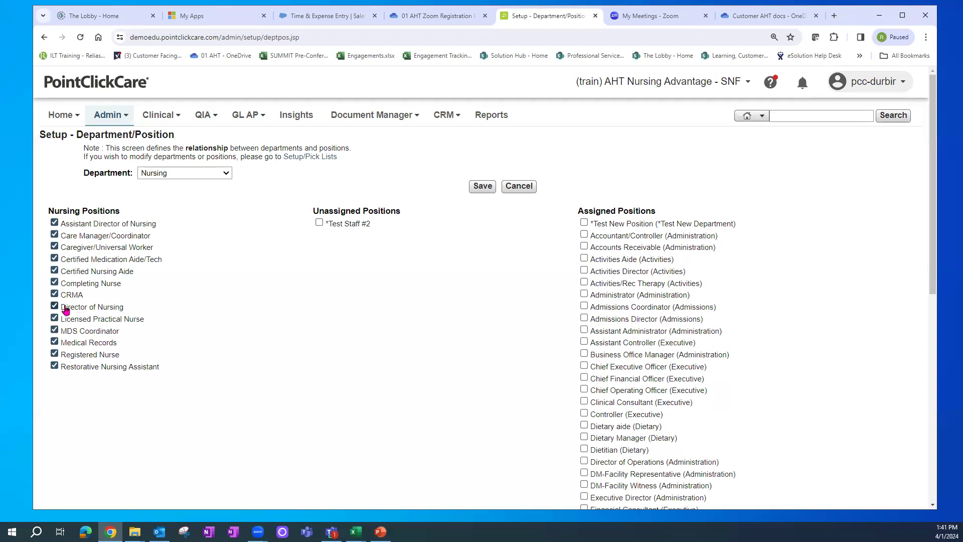
left_click(54, 294)
left_click(478, 189)
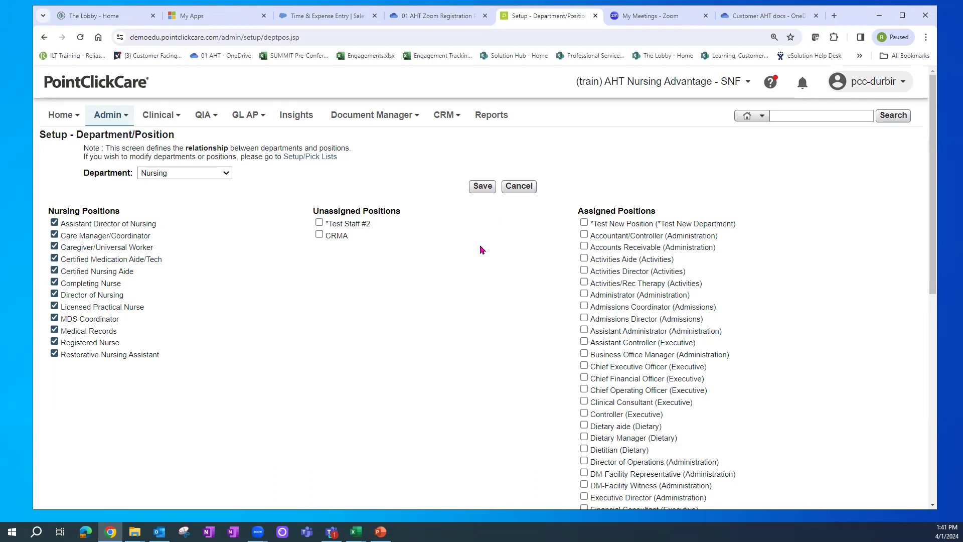
left_click(210, 174)
- Select the *Test# 2 department, tick *Test Staff #2 from the unassigned positions, and save
left_click(157, 194)
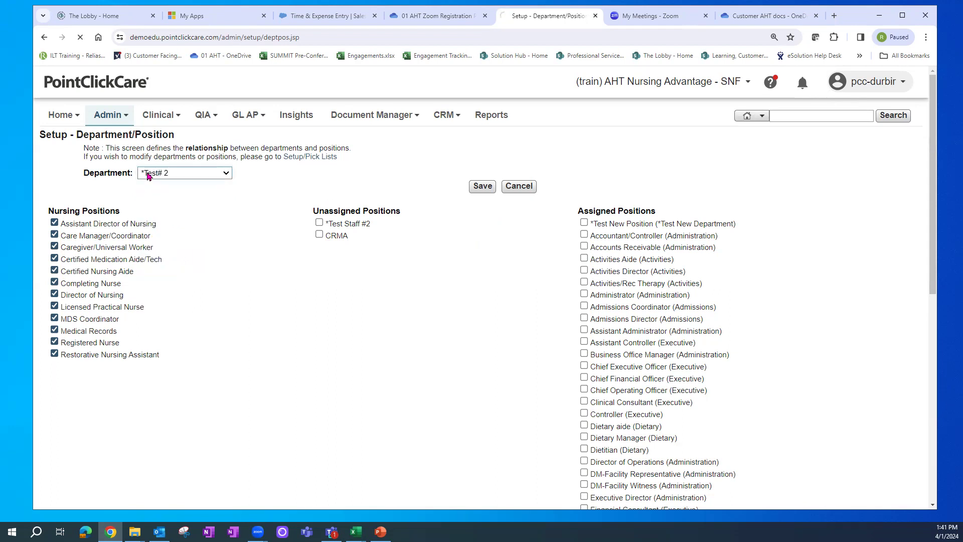
left_click(320, 223)
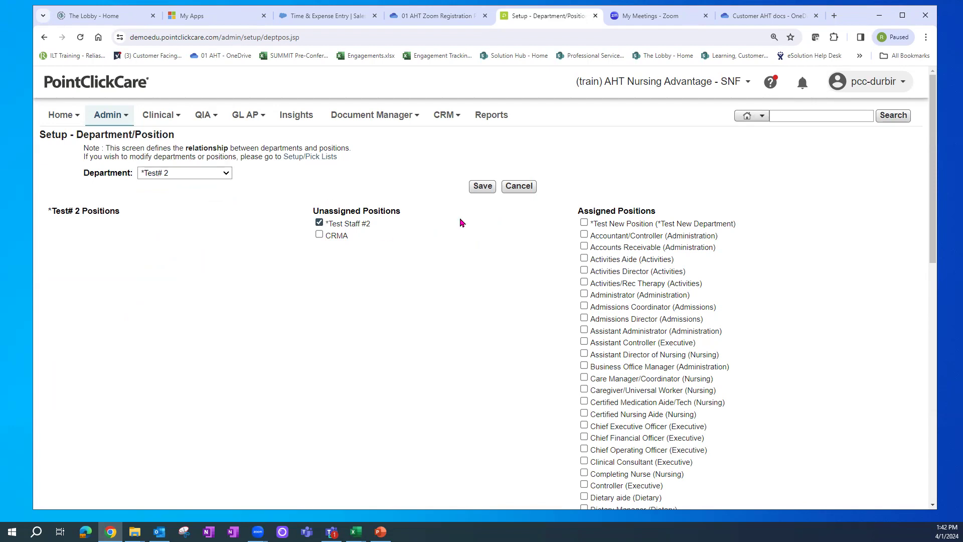
left_click(481, 190)
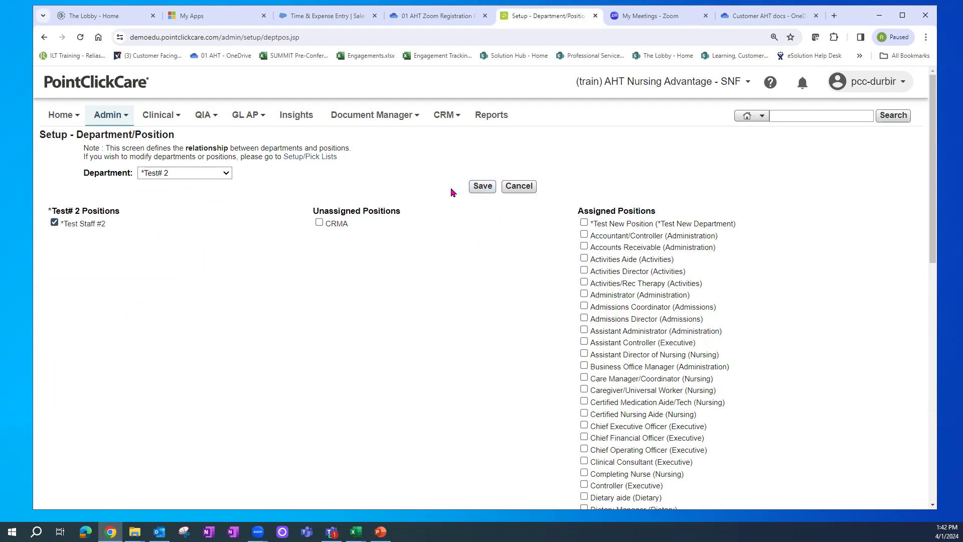
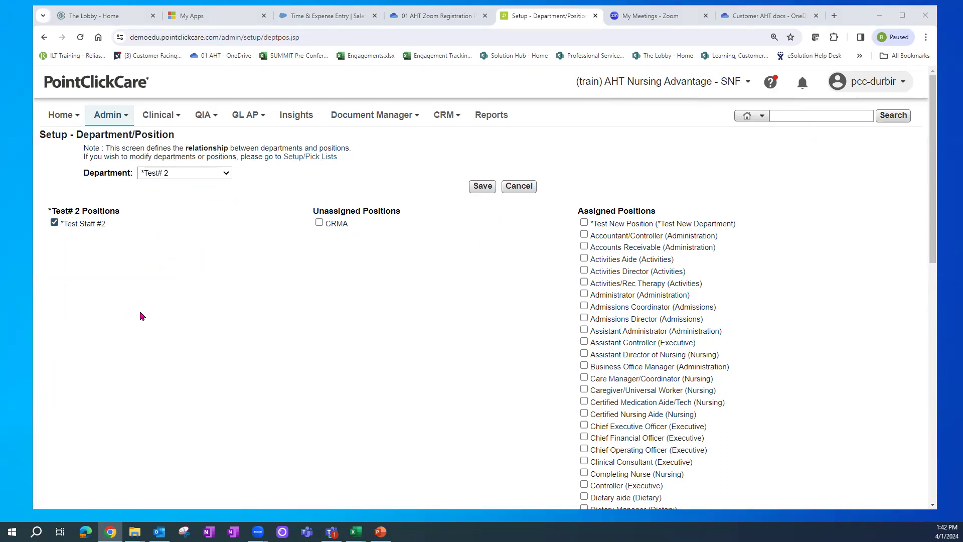
- Highlight the Unassigned Positions heading, then open the Facilities popup from the facility name
left_click_drag(334, 212, 382, 212)
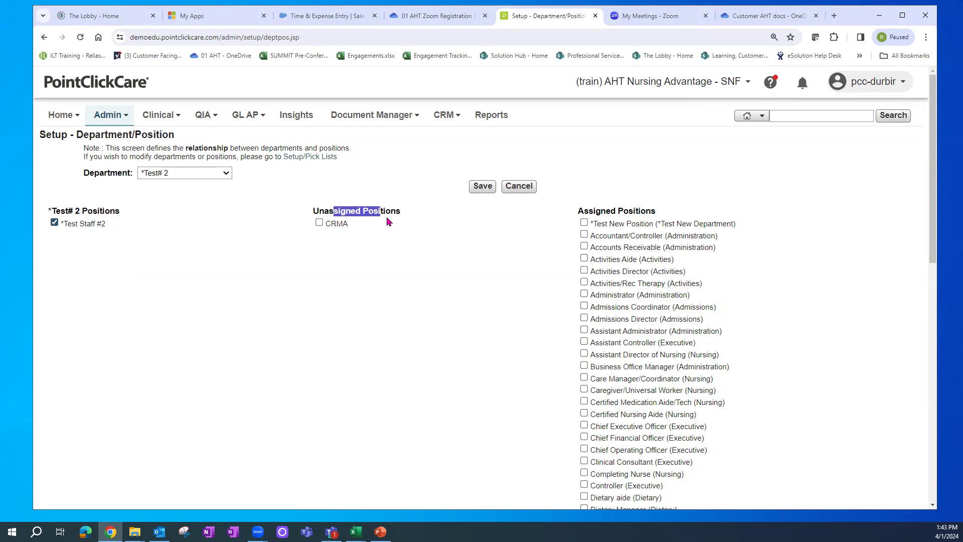
left_click(685, 86)
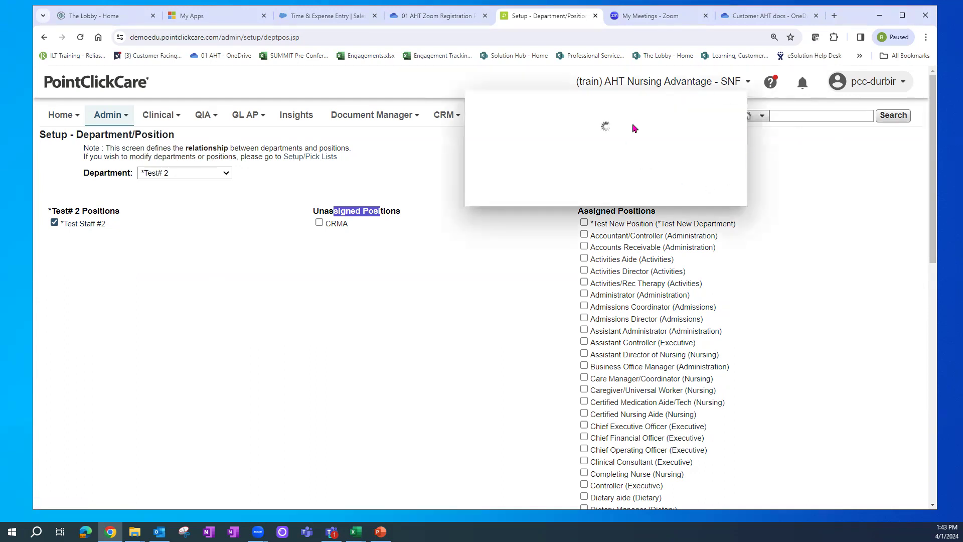
- Switch to the Enterprise Management Console and open Standards > Financial Management, scrolling down to Security
left_click(686, 102)
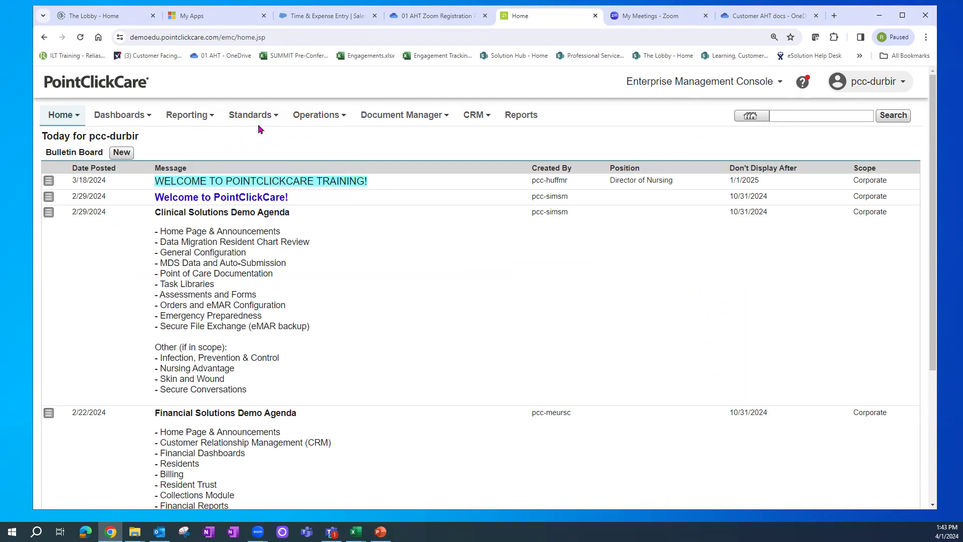
mouse_move(256, 122)
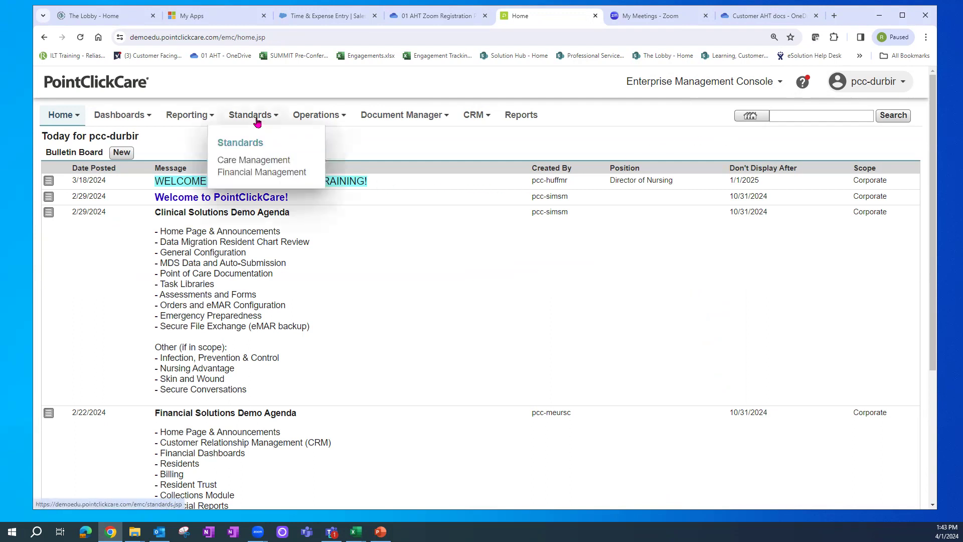
left_click(249, 173)
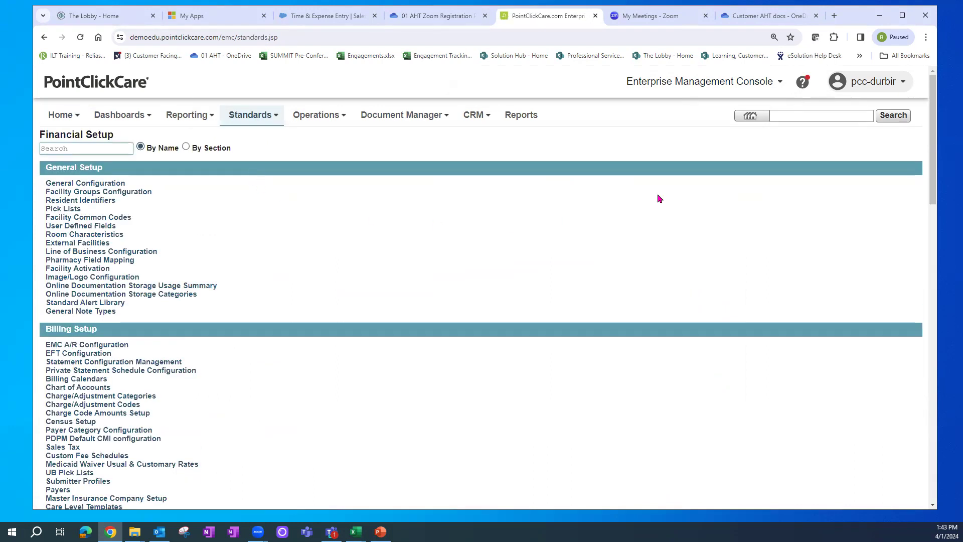
left_click_drag(932, 89, 949, 296)
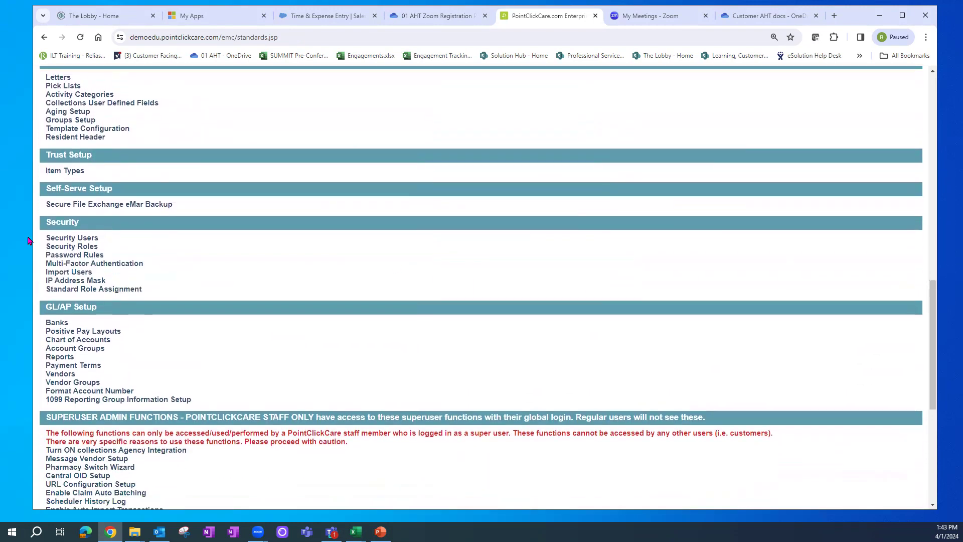
left_click_drag(45, 221, 104, 226)
- Open Password Rules, reposition and enlarge the window, and set IP Address Failed Logins to 20
left_click(87, 258)
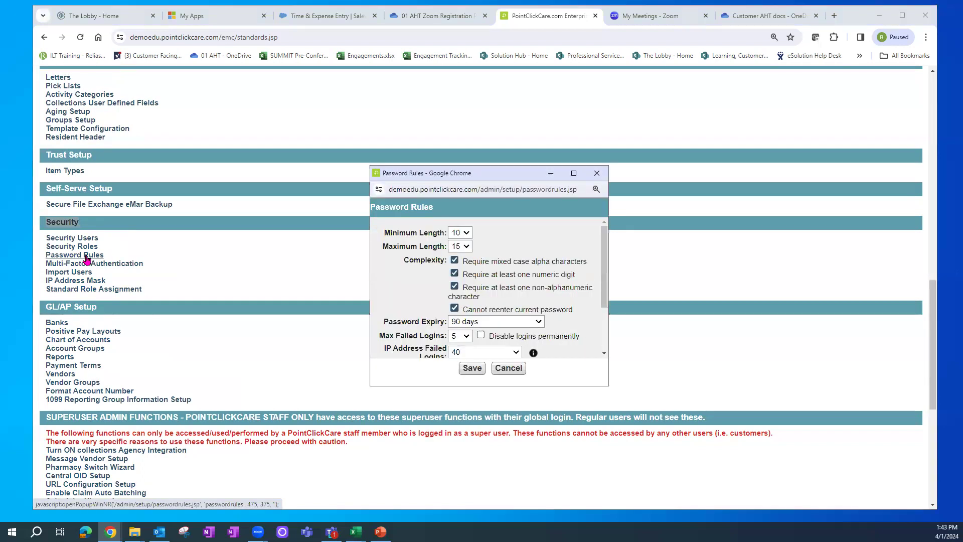
left_click_drag(444, 173, 394, 51)
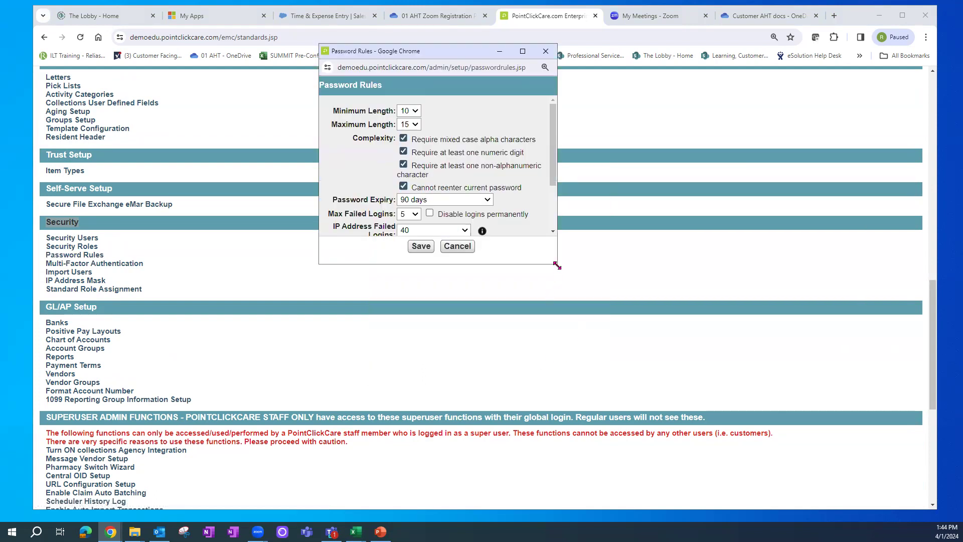
left_click_drag(556, 265, 616, 355)
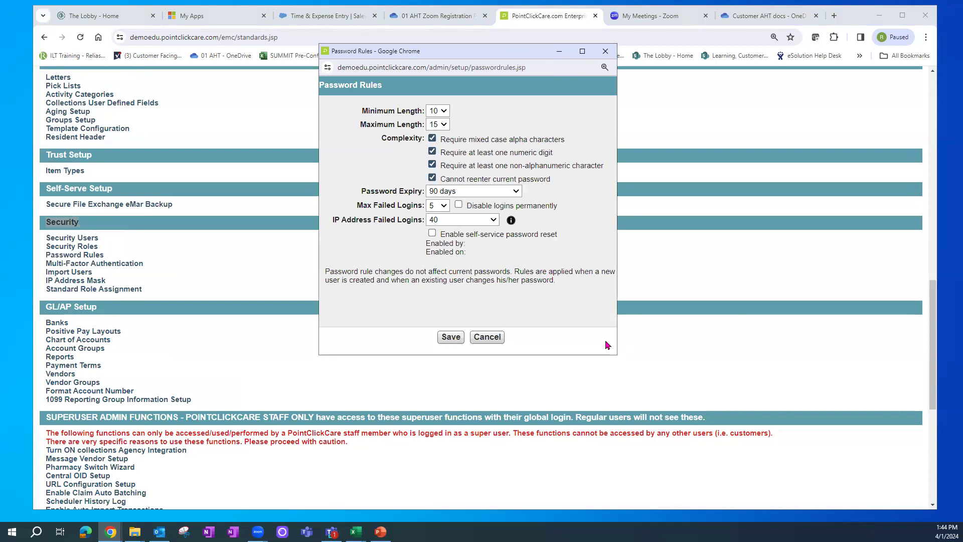
left_click(481, 220)
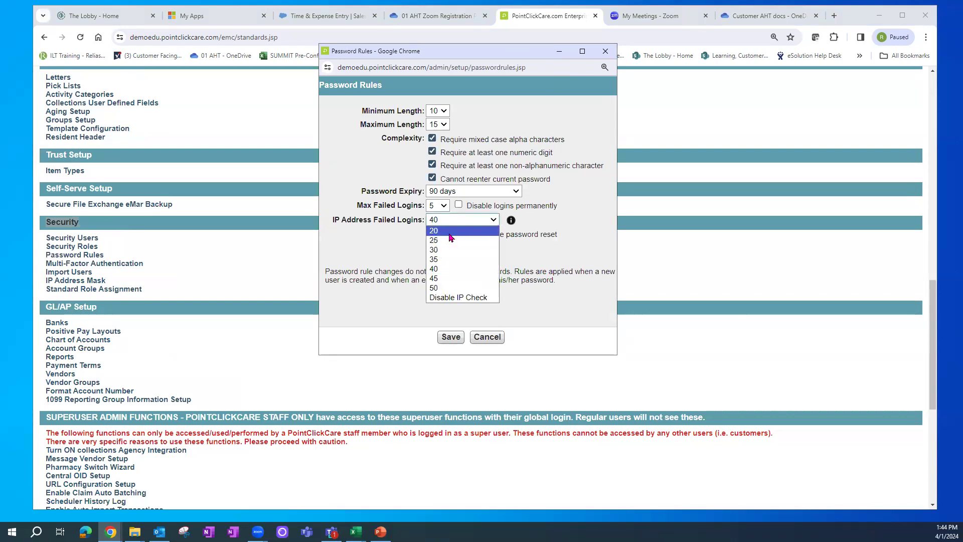
left_click(449, 234)
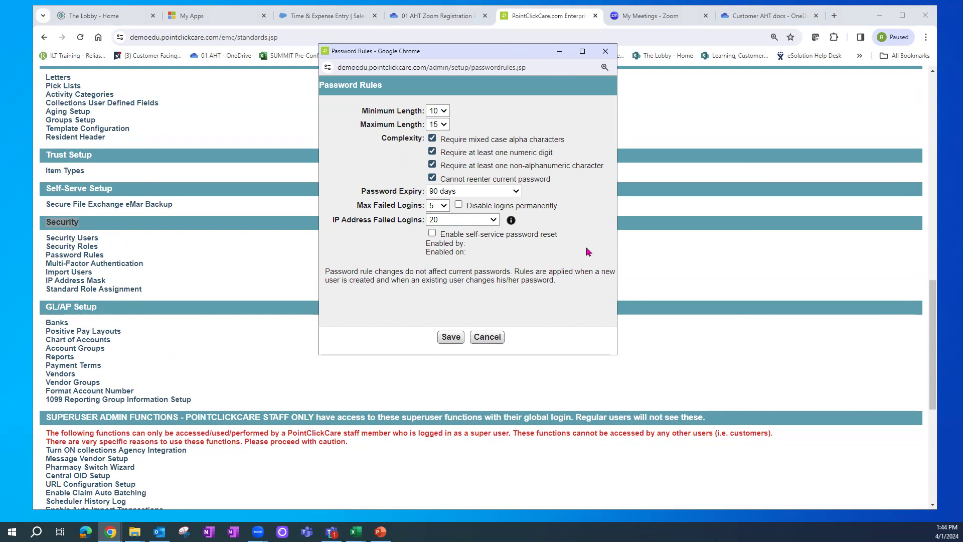
- Review the password length options, keeping minimum length 10 and maximum length 15
left_click(448, 112)
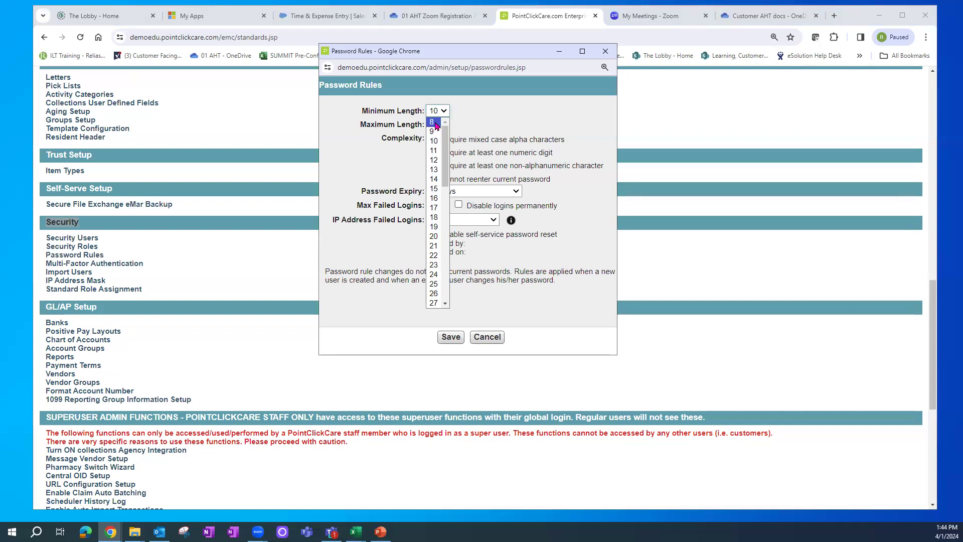
left_click(532, 124)
left_click(444, 125)
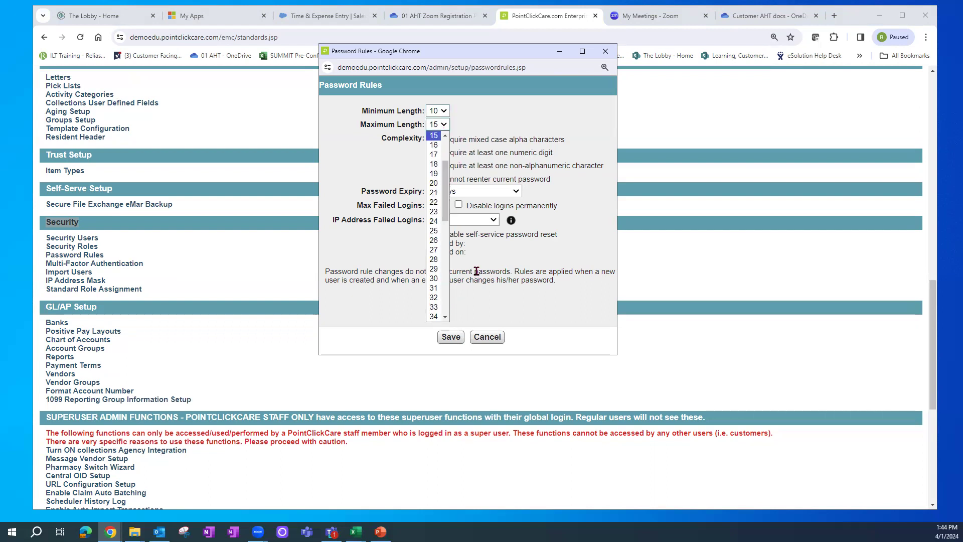
left_click(480, 131)
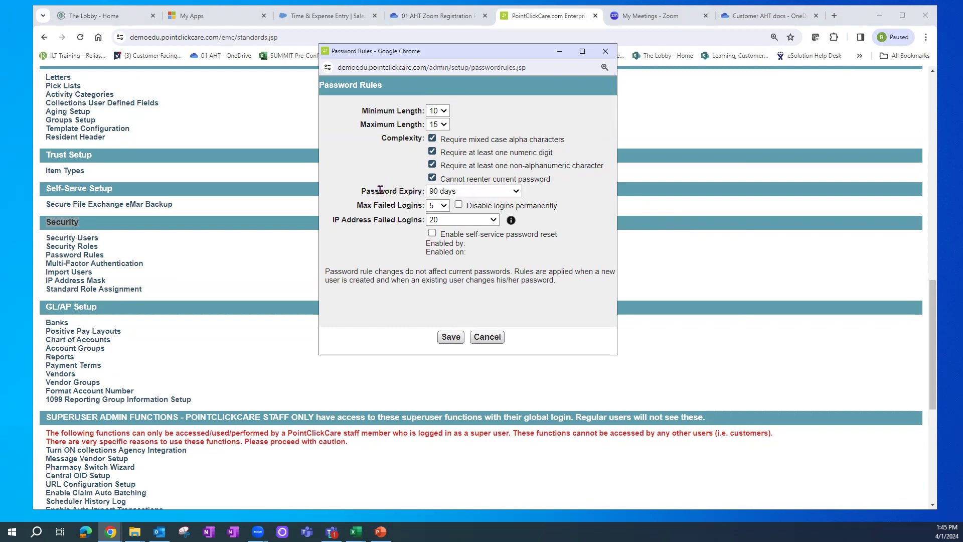
left_click(517, 194)
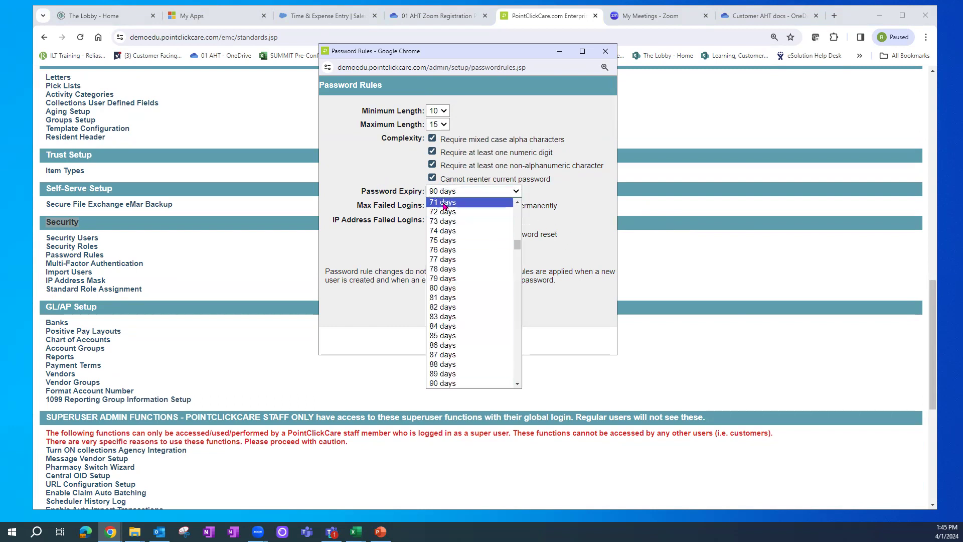
scroll(519, 235, "up", 3)
left_click_drag(519, 236, 519, 210)
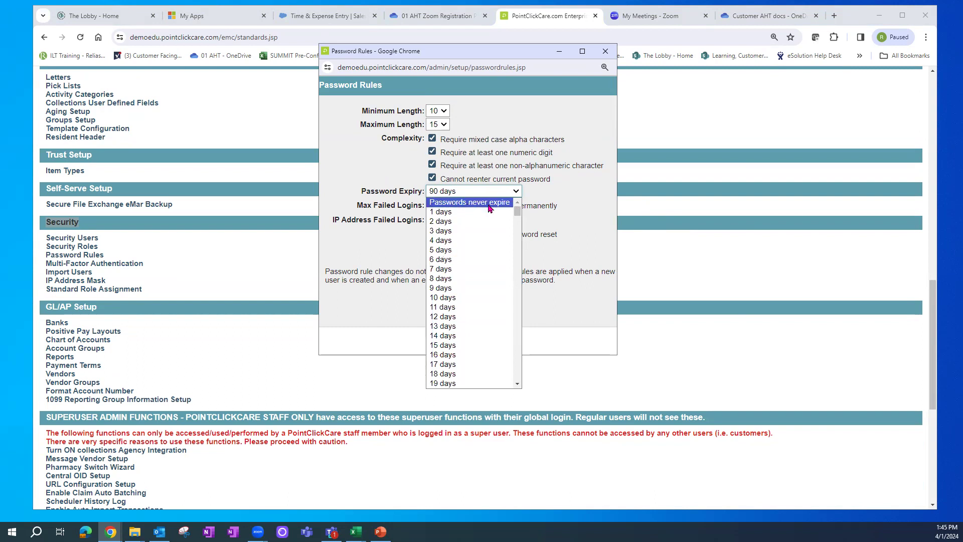
left_click(595, 212)
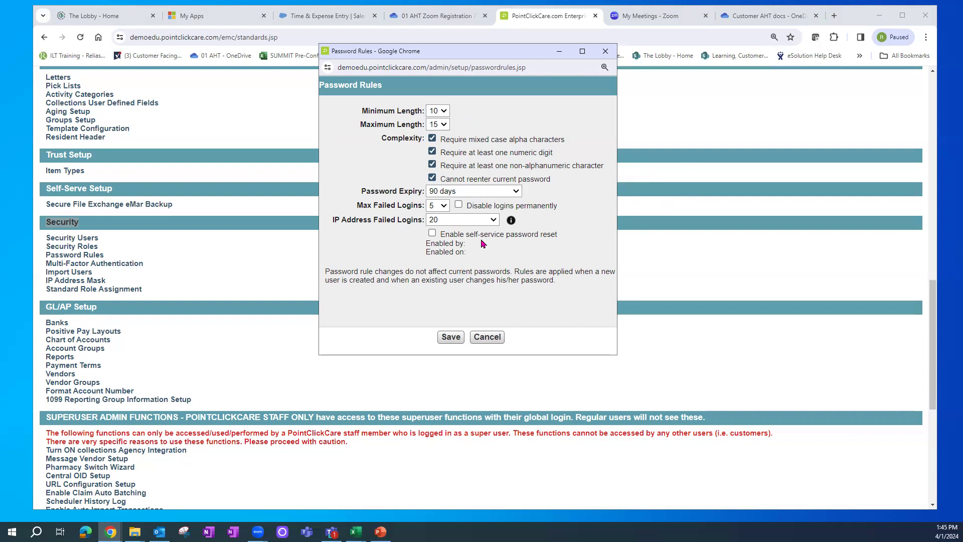
left_click(443, 208)
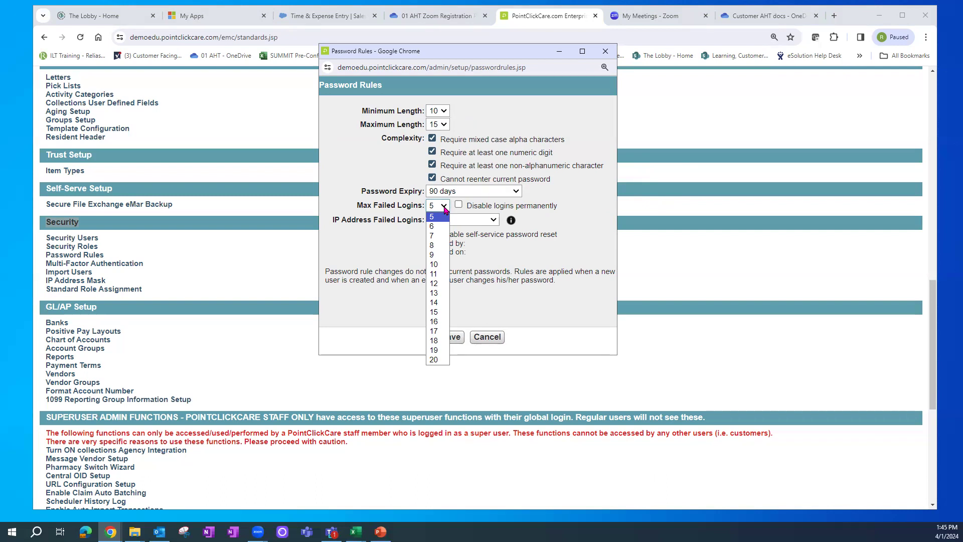
left_click(357, 233)
left_click_drag(351, 221, 396, 222)
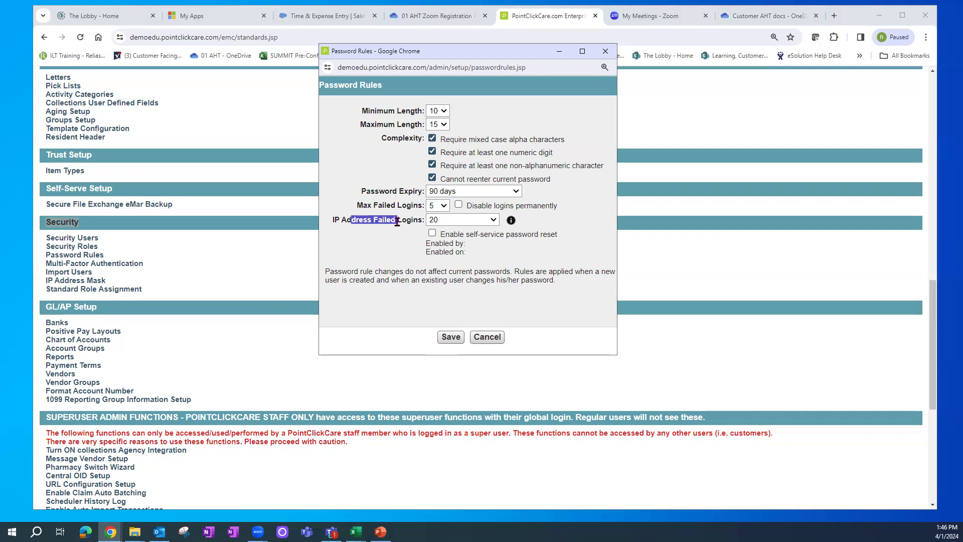
- Return IP Address Failed Logins to 40, then tick Enable self-service password reset
left_click(491, 221)
left_click(468, 269)
left_click(496, 221)
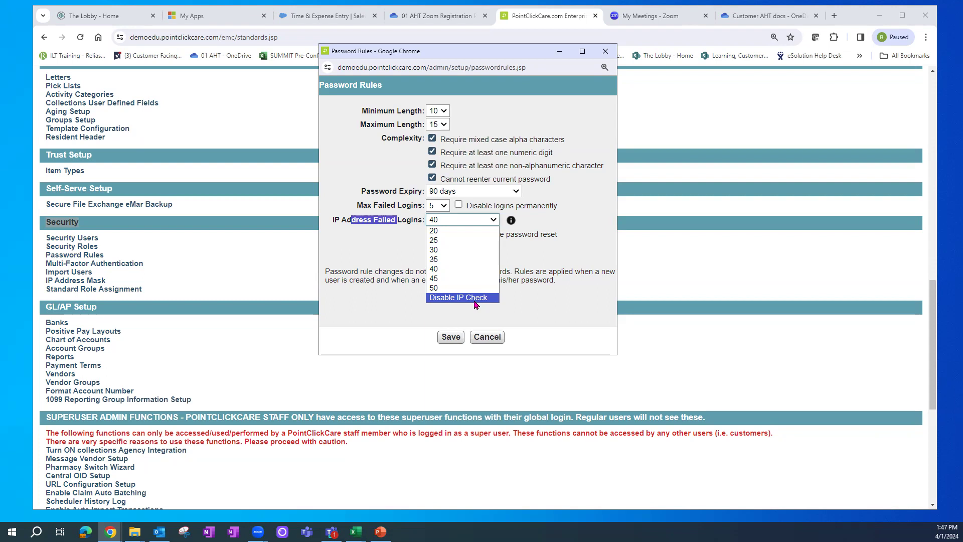
left_click(594, 306)
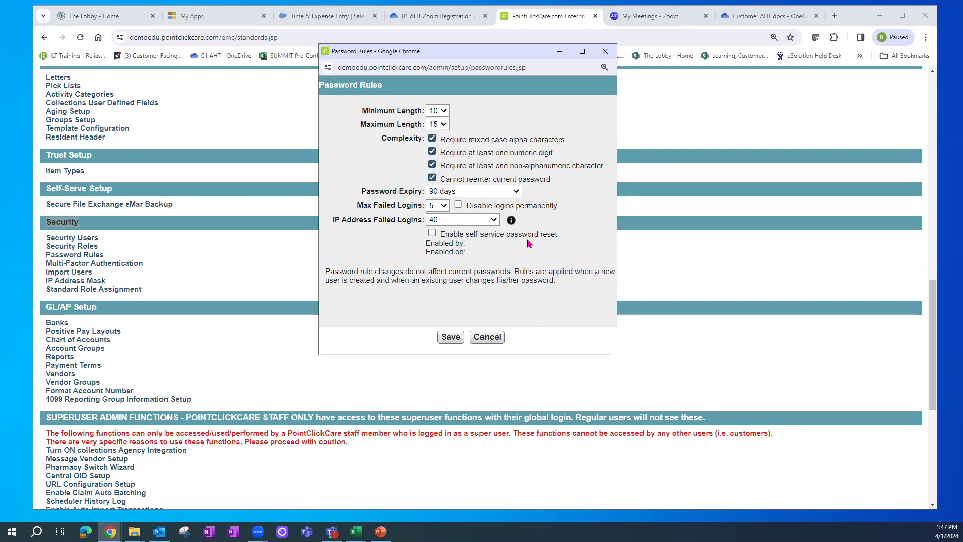
left_click(432, 233)
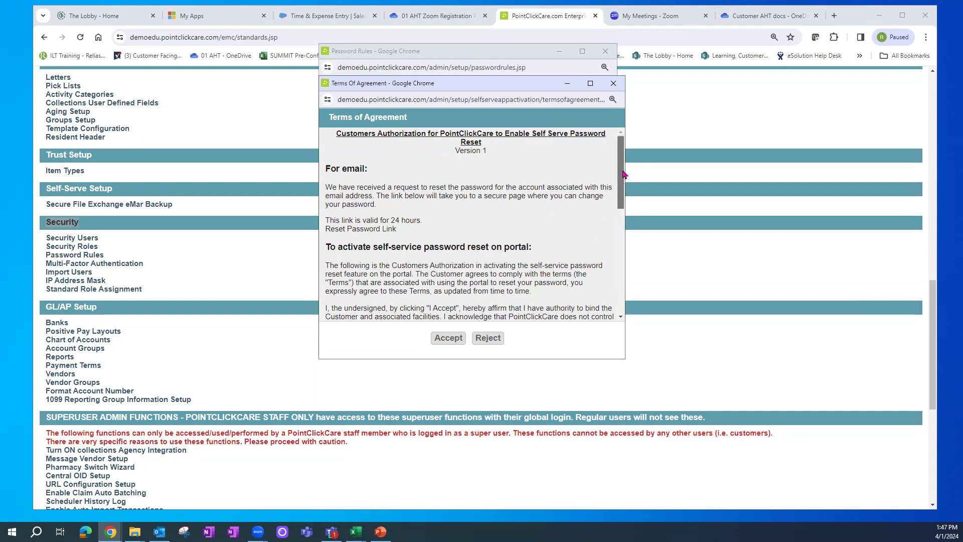
- Scroll through the self-service reset Terms of Agreement and close it without accepting
left_click_drag(622, 174, 633, 143)
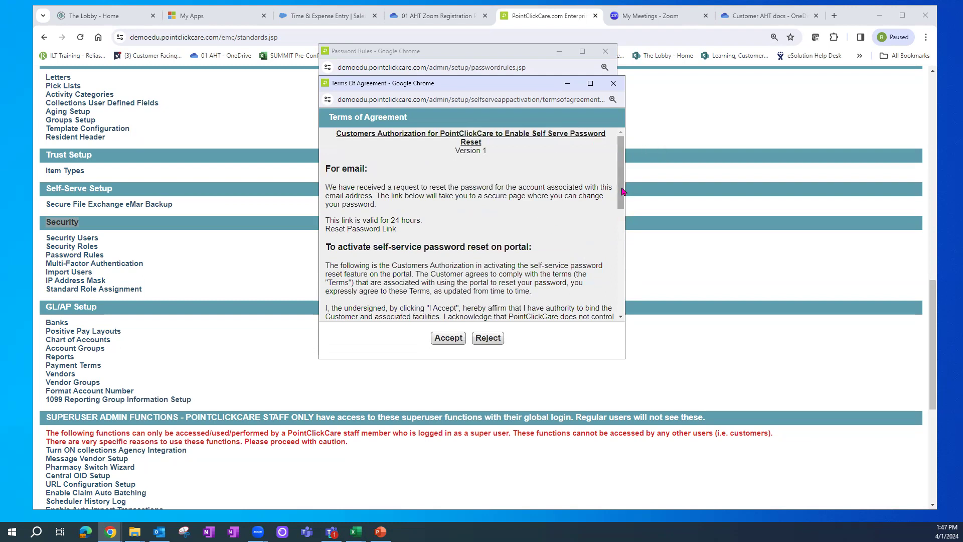
left_click(614, 85)
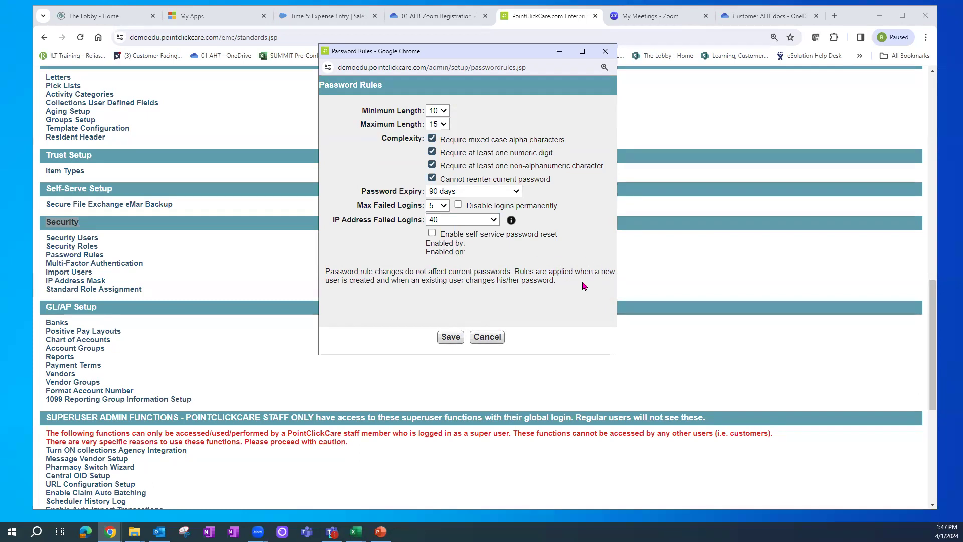
- Highlight the note on when rules apply, then cancel Password Rules and confirm discarding changes
left_click_drag(352, 280, 437, 281)
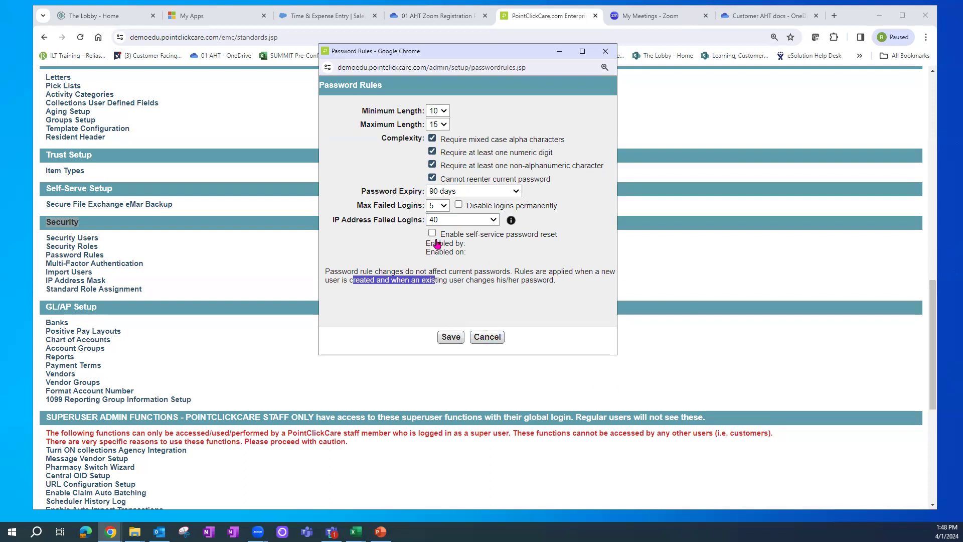
left_click(491, 341)
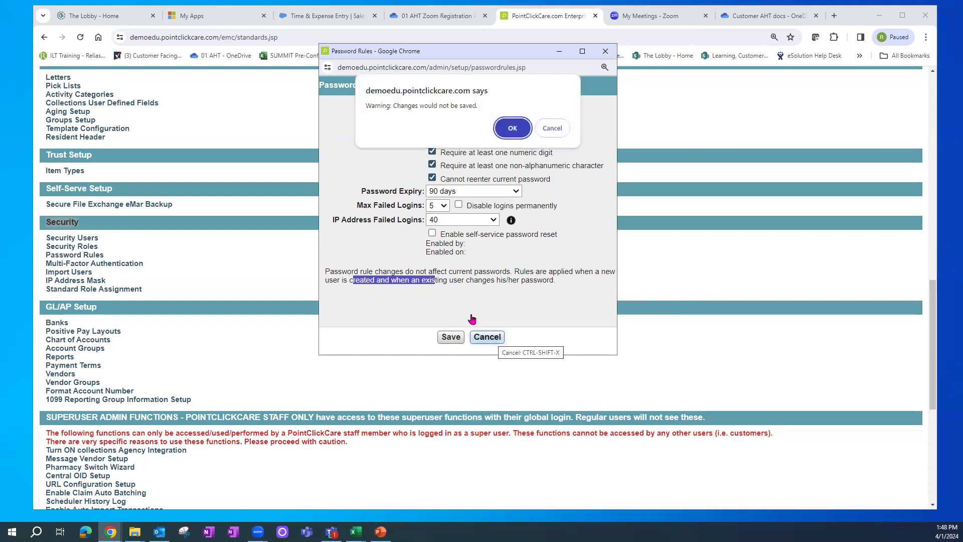
left_click(509, 128)
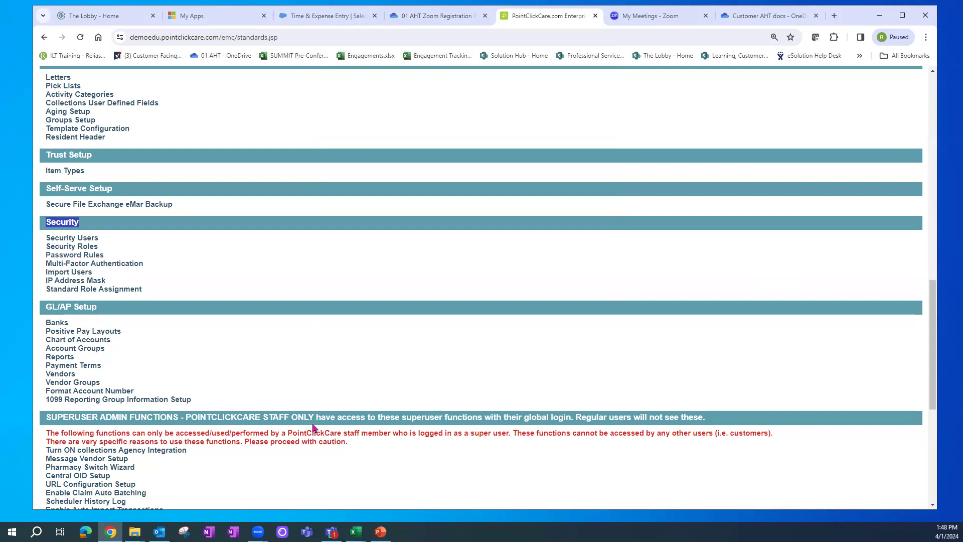
- Open IP Address Mask, view the Clinical Standard Content facility's masks, then switch to Bulk Update
left_click(76, 282)
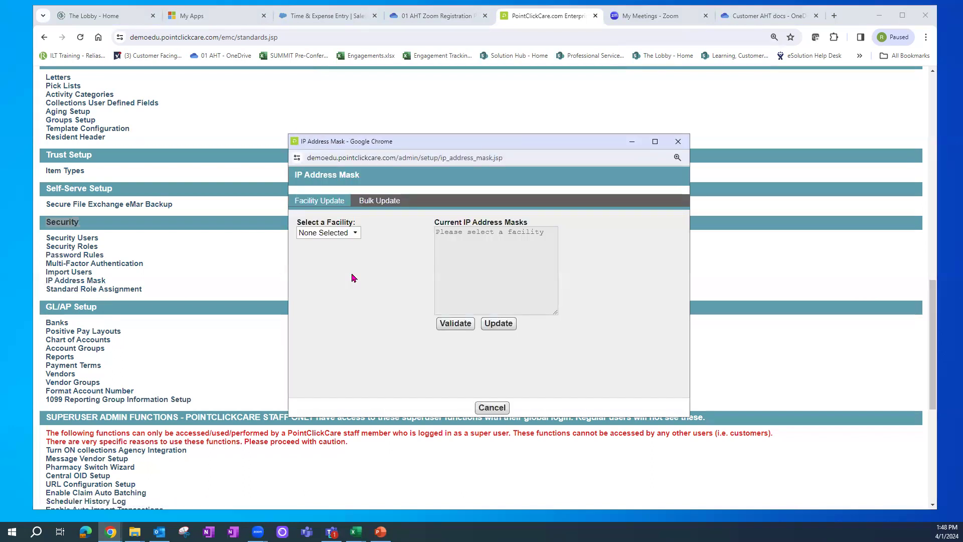
left_click(354, 234)
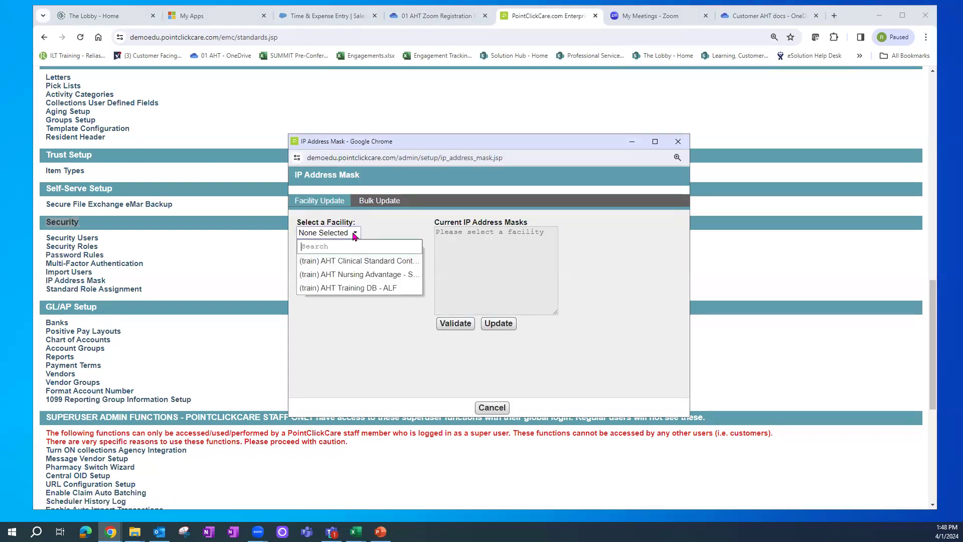
left_click(331, 261)
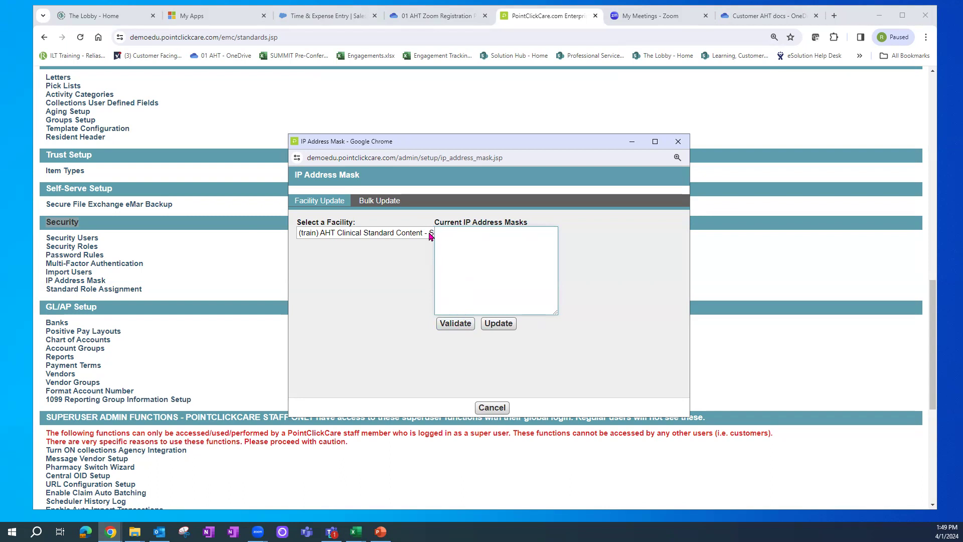
left_click(381, 203)
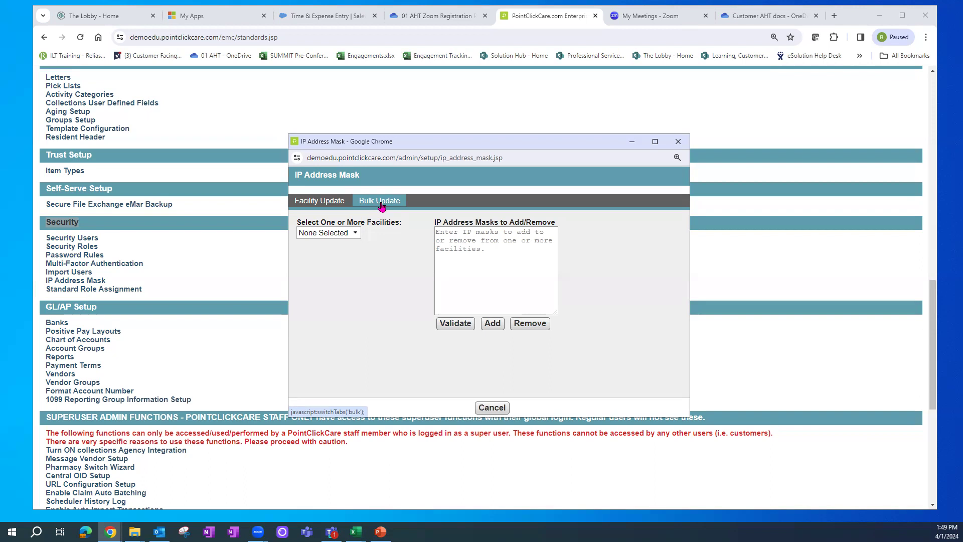
- Tick all three facilities, untick Training DB - ALF, and close the IP Address Mask window
left_click(358, 234)
left_click(304, 273)
left_click(304, 288)
left_click(305, 301)
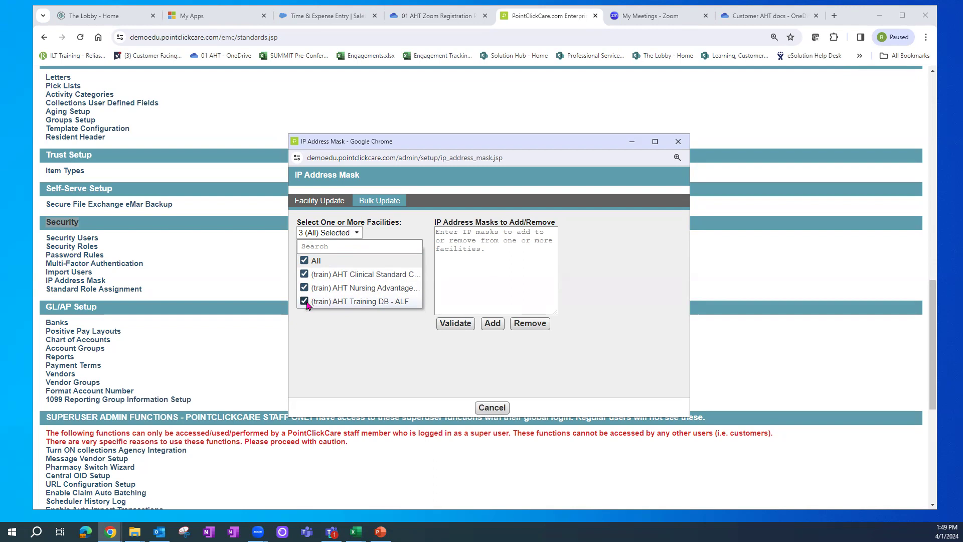
left_click(305, 301)
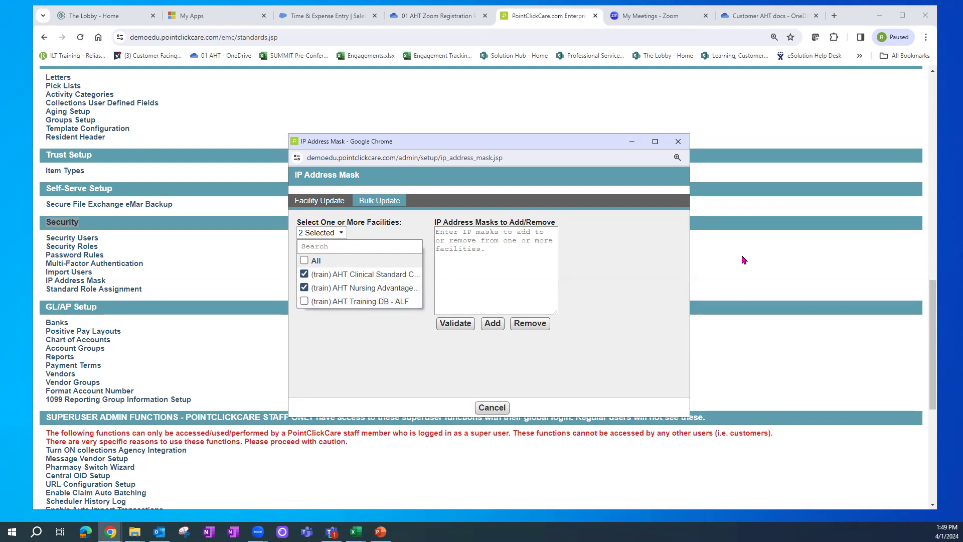
left_click(677, 143)
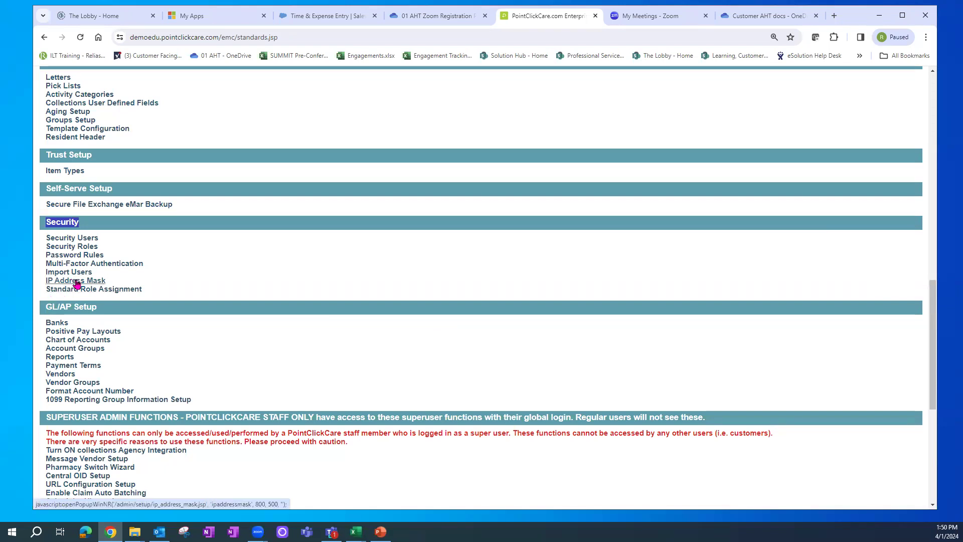
- Switch into the (train) AHT Nursing Advantage - SNF facility and open Admin > Setup
left_click_drag(934, 309, 933, 78)
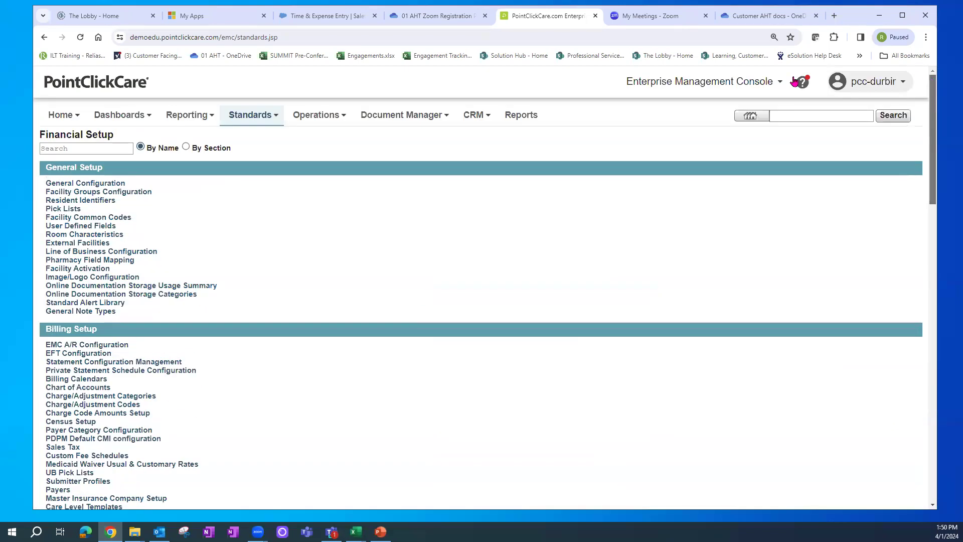
left_click(718, 86)
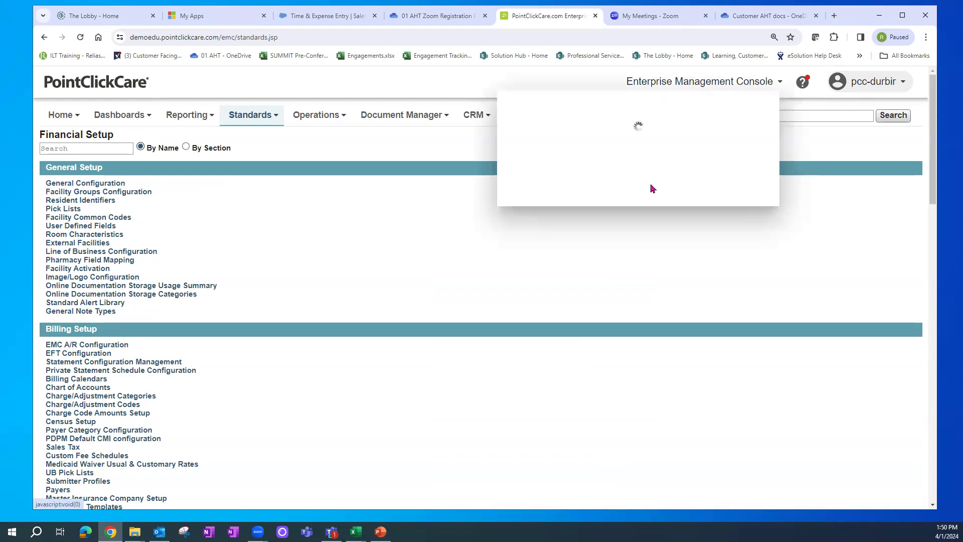
left_click(614, 246)
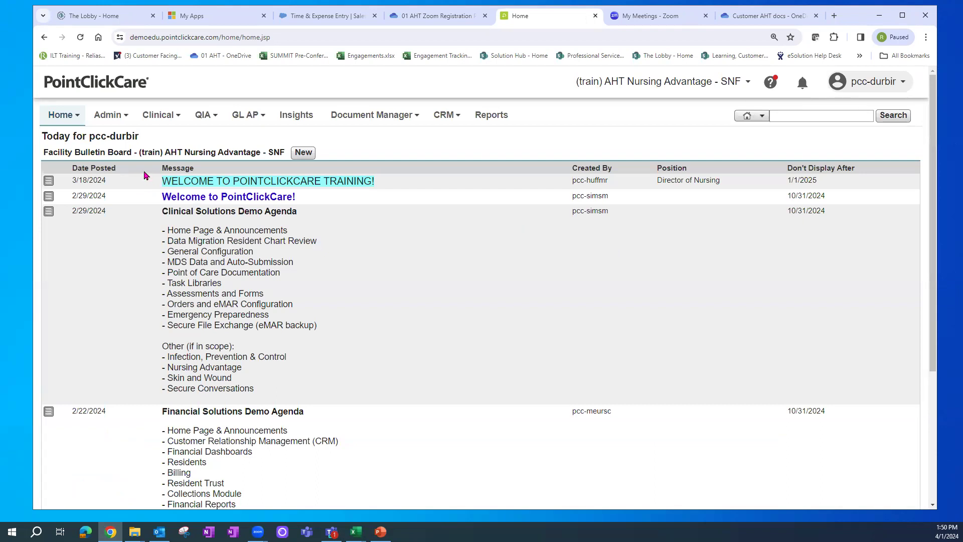
mouse_move(119, 123)
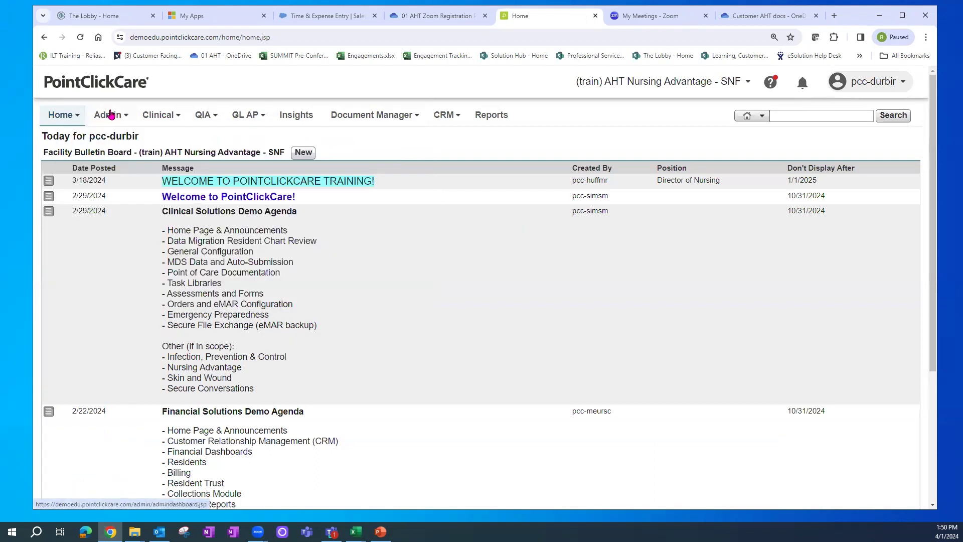
left_click(346, 176)
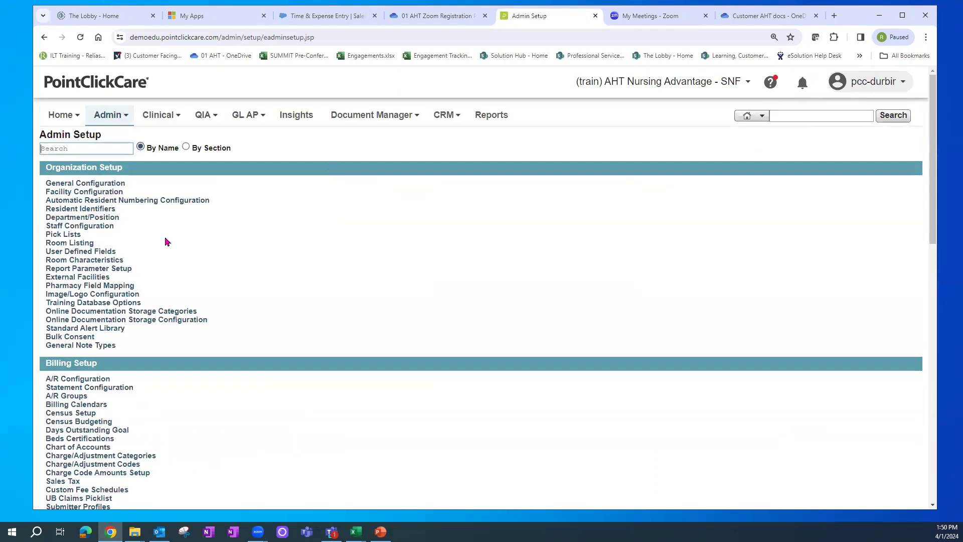
- Open Facility Configuration and scroll down to the empty IP Address Mask field
left_click(85, 195)
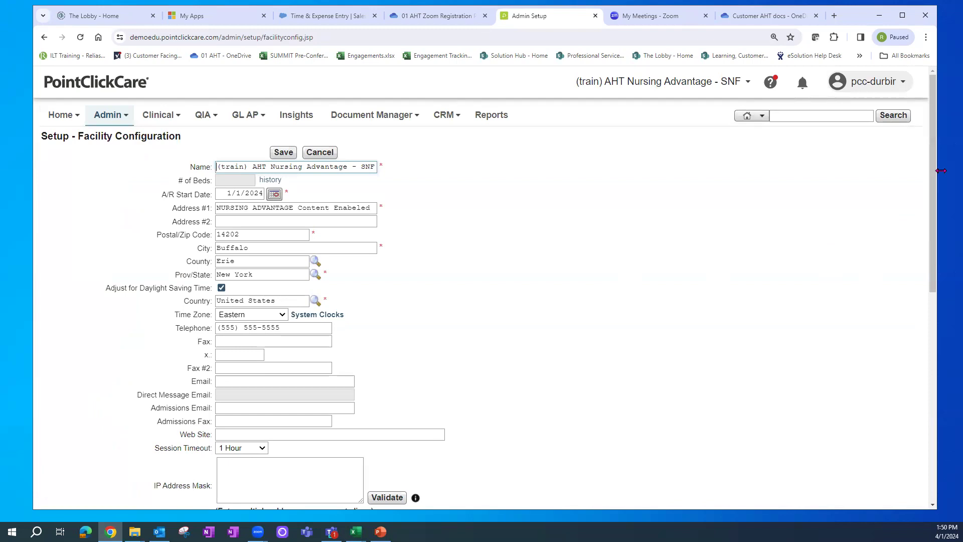
left_click_drag(932, 168, 932, 219)
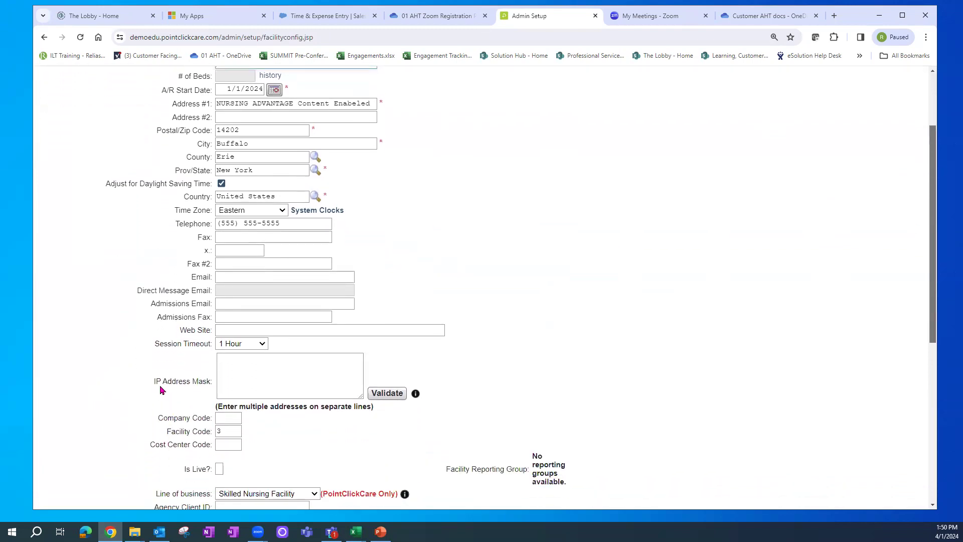
left_click_drag(151, 382, 216, 382)
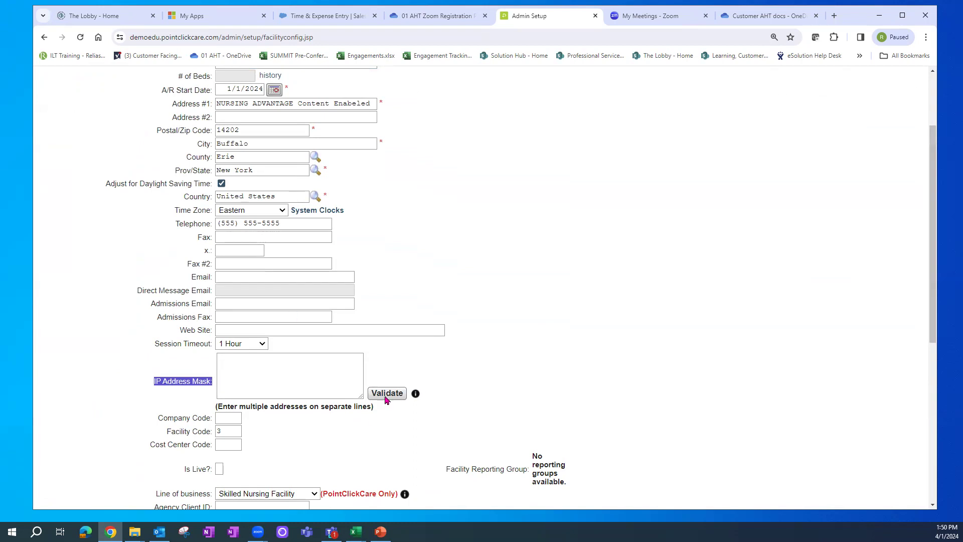
left_click(229, 363)
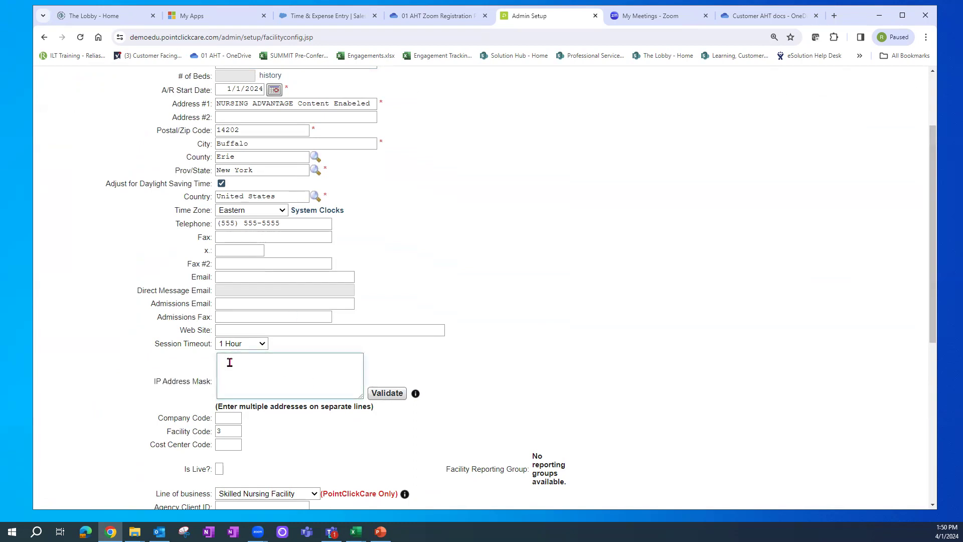
- Check the Session Timeout choices, leaving it at 1 Hour, and highlight the IP Address Mask label
left_click(261, 345)
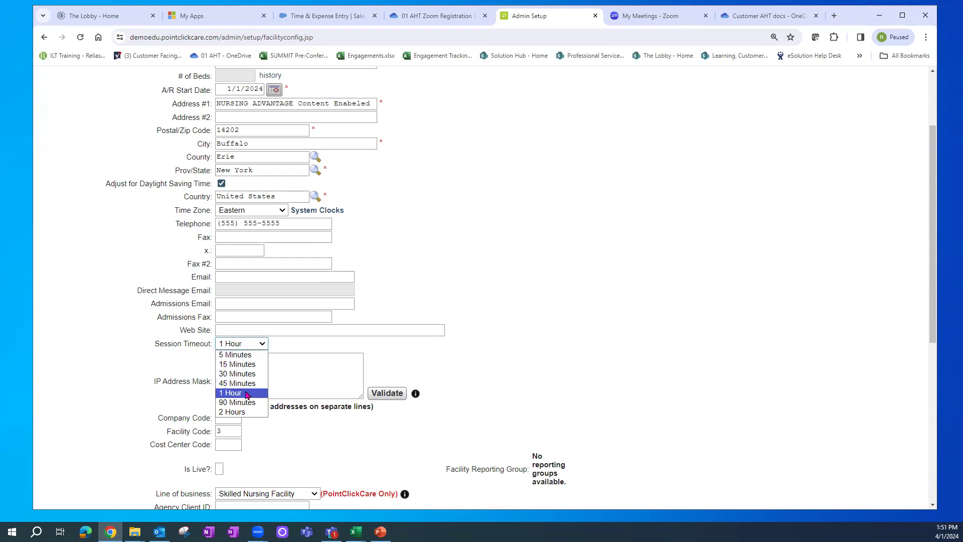
left_click(452, 376)
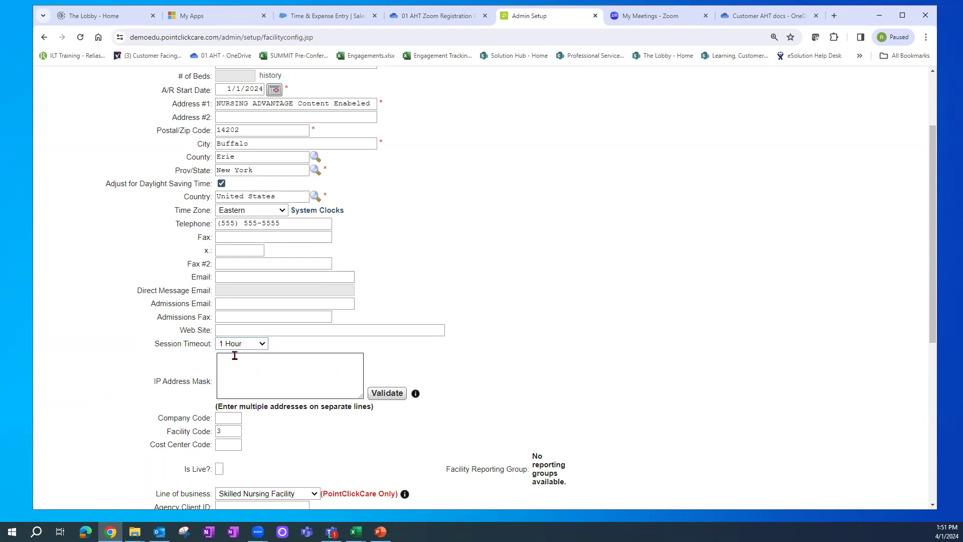
left_click(258, 345)
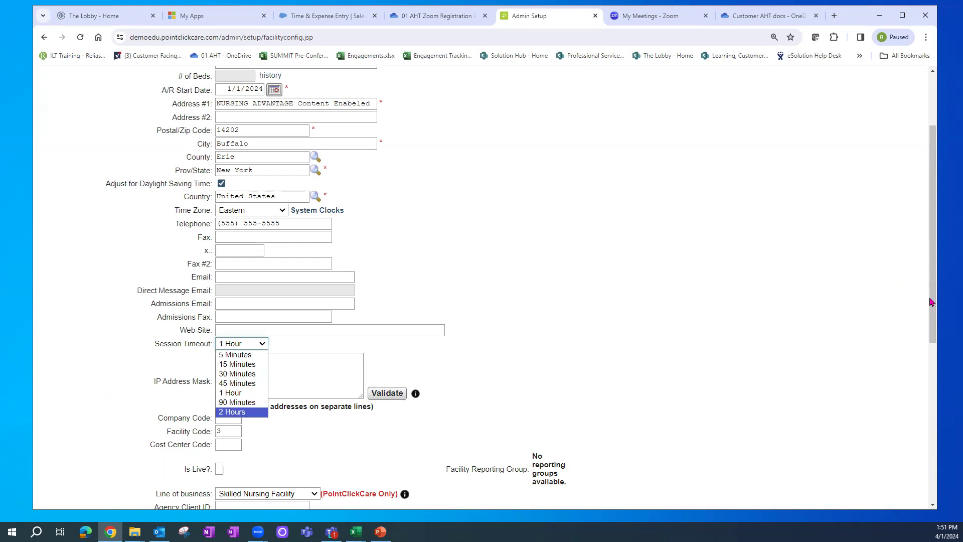
scroll(930, 301, "up", 2)
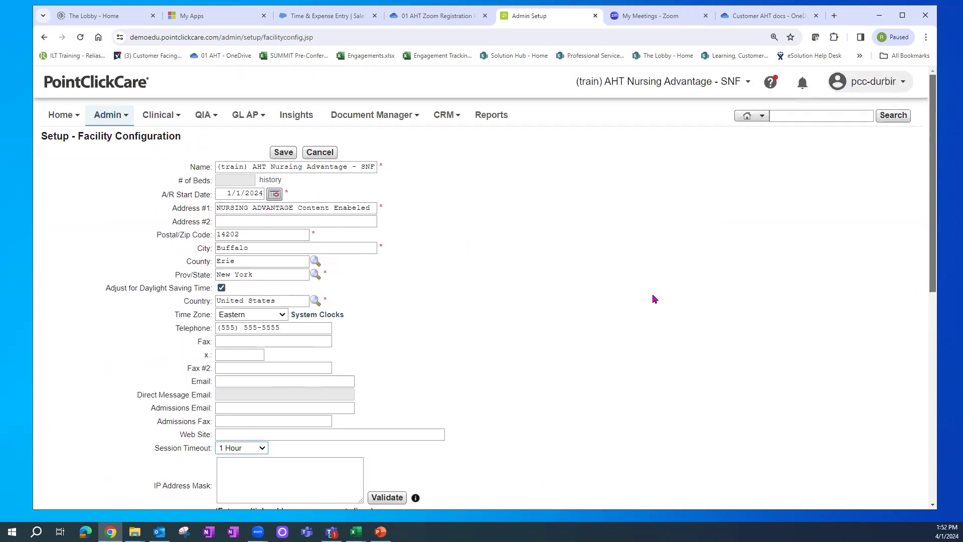
left_click_drag(155, 485, 211, 485)
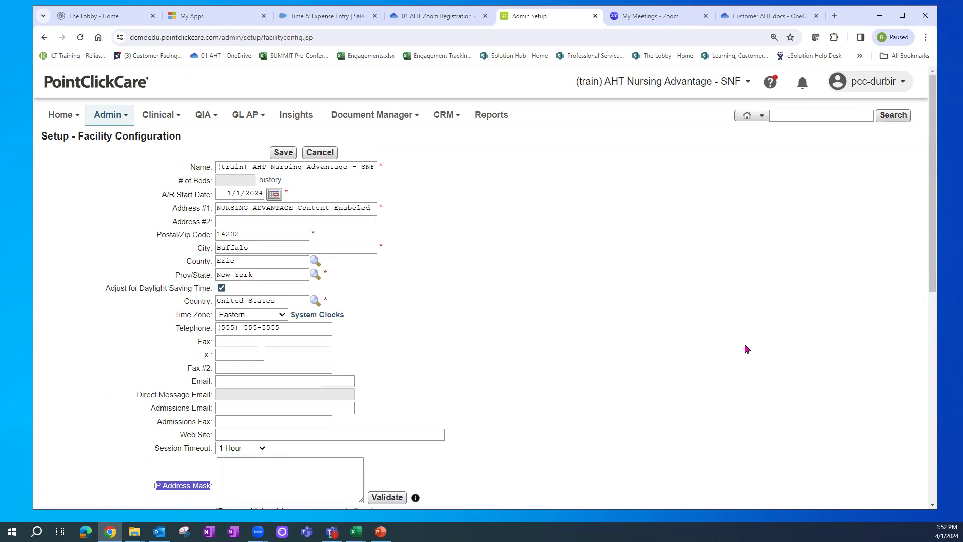
- Switch back to the Management Console and open Security Users under Financial Management's Security section
left_click(670, 89)
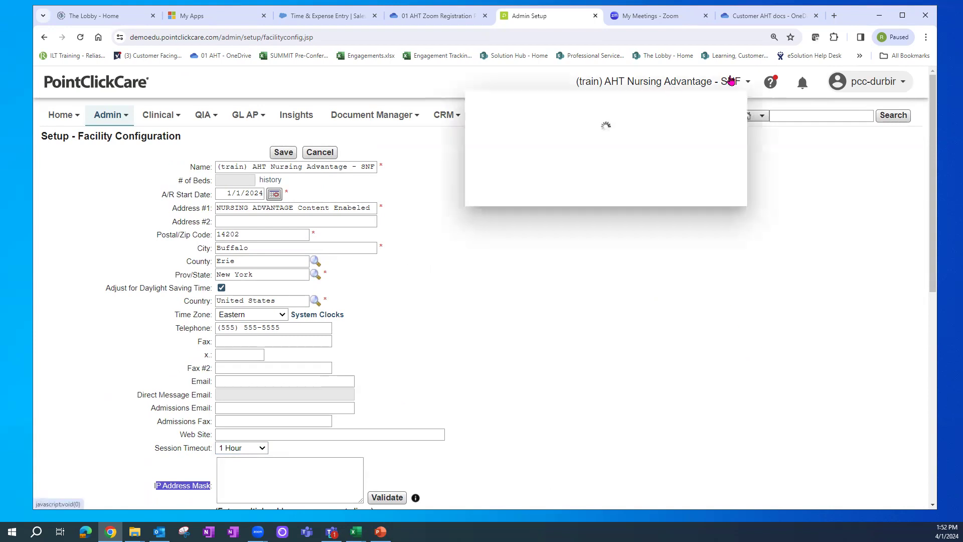
left_click(705, 102)
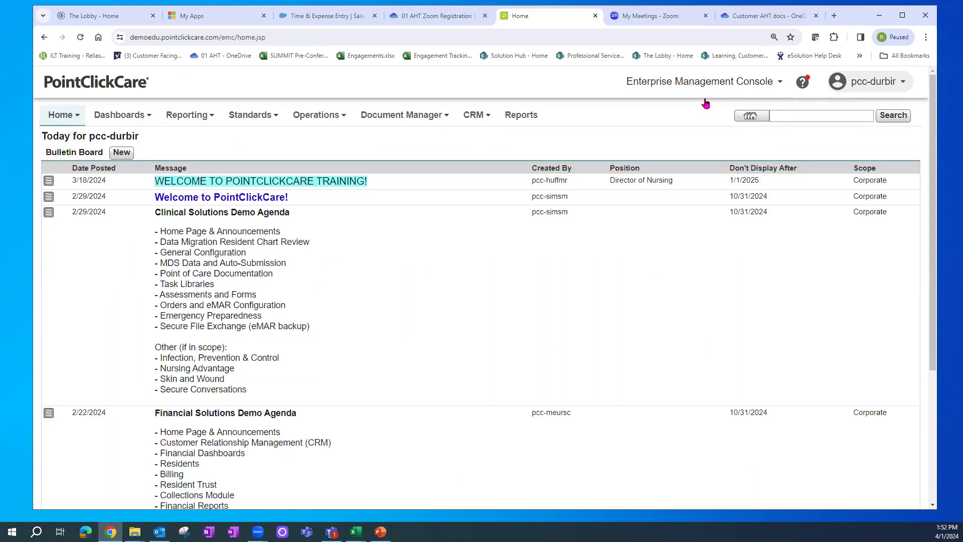
mouse_move(253, 120)
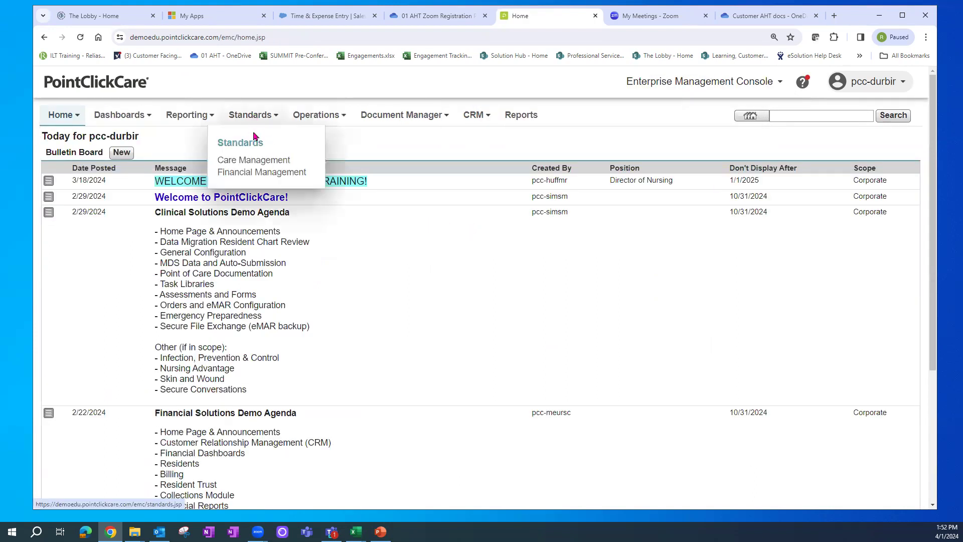
left_click(258, 172)
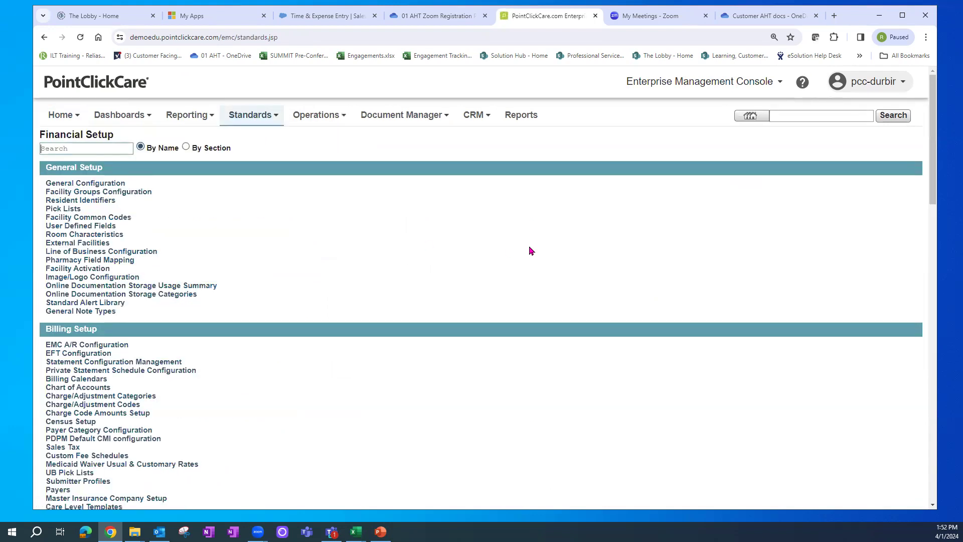
left_click_drag(932, 111, 926, 256)
scroll(925, 256, "down", 2)
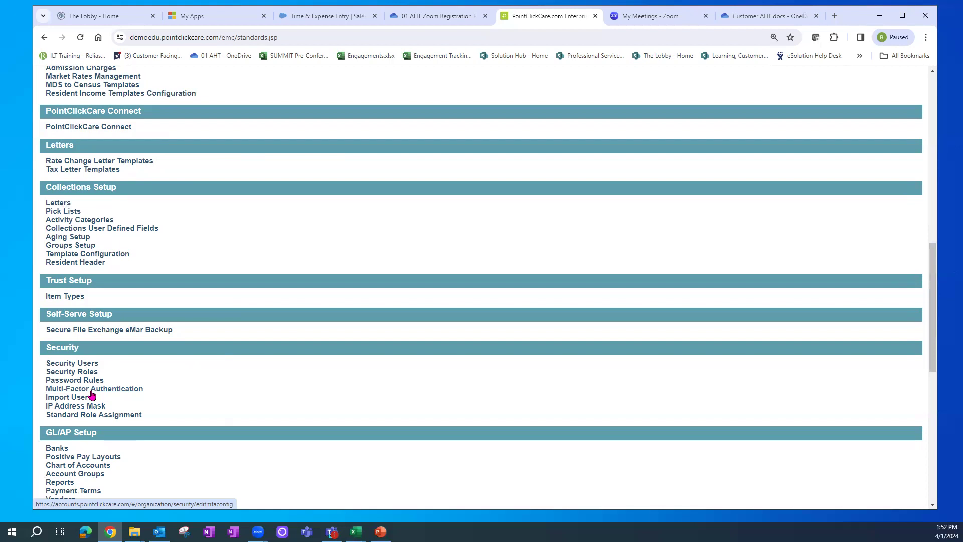
left_click(79, 367)
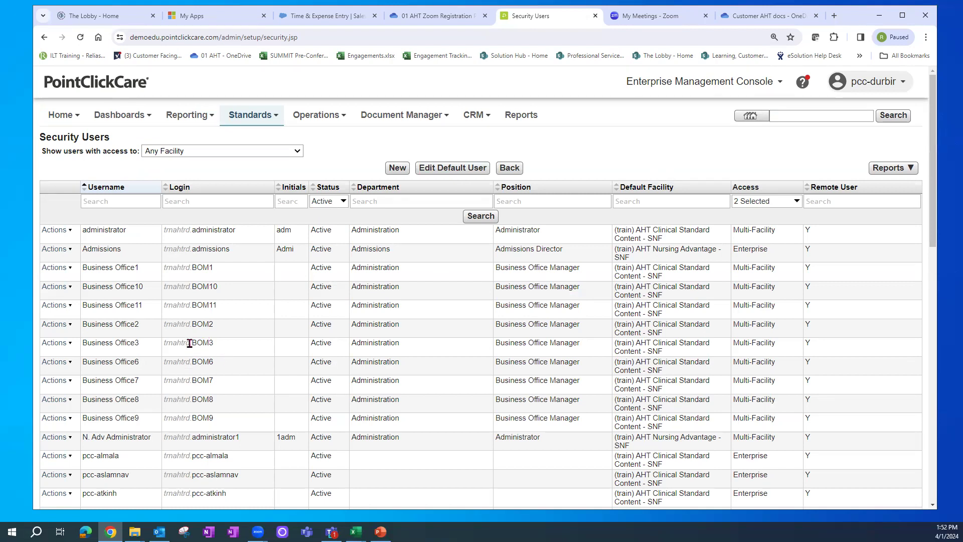
- Filter Security Users by the suggested 'pcc' staff username and open that account for editing
left_click(107, 201)
type("pcc")
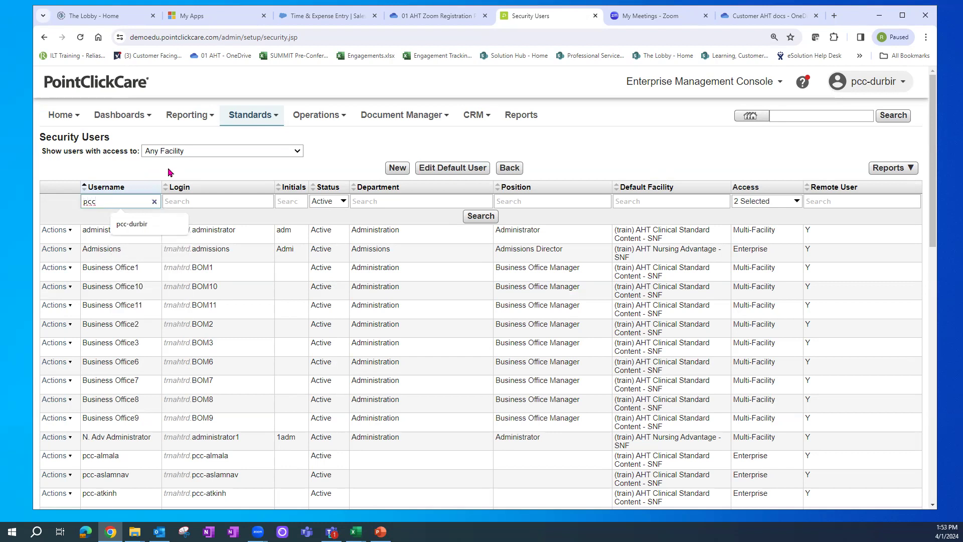
left_click(132, 224)
key("Return")
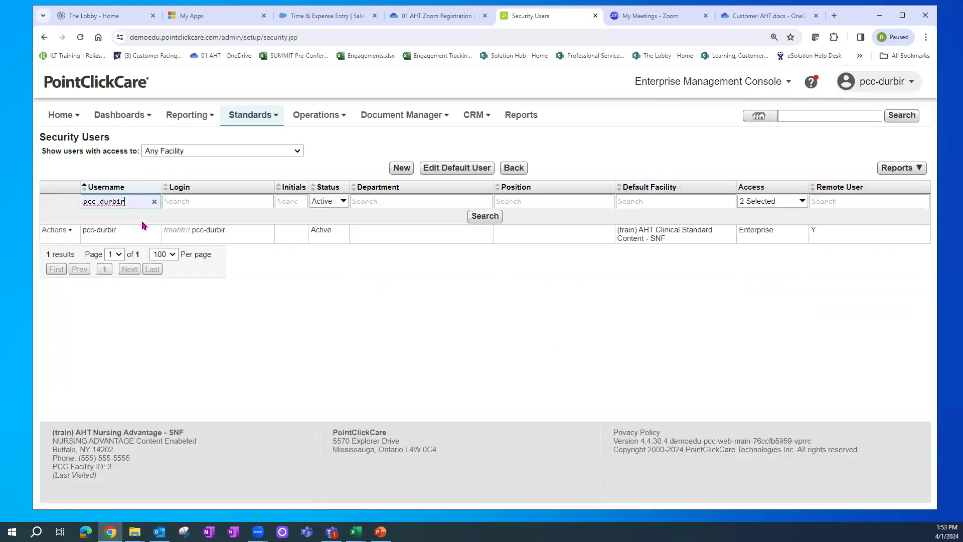
left_click(63, 234)
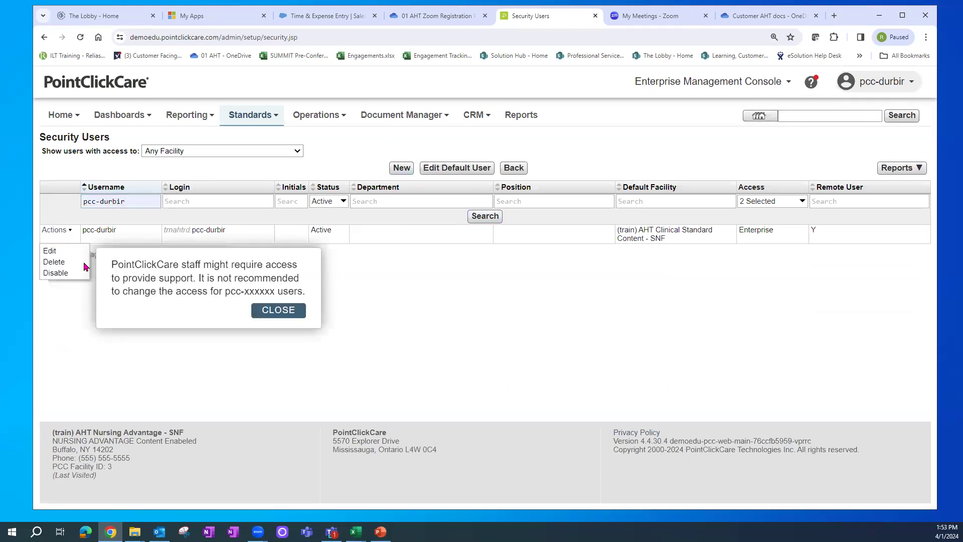
left_click(50, 251)
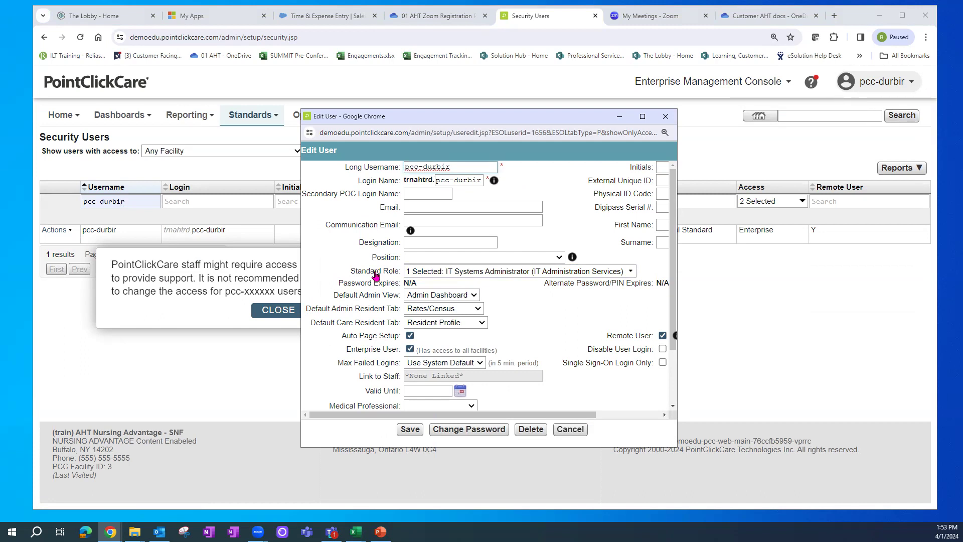
- Check the Standard Role options, then cancel Edit User and close the staff-access warning
left_click(630, 271)
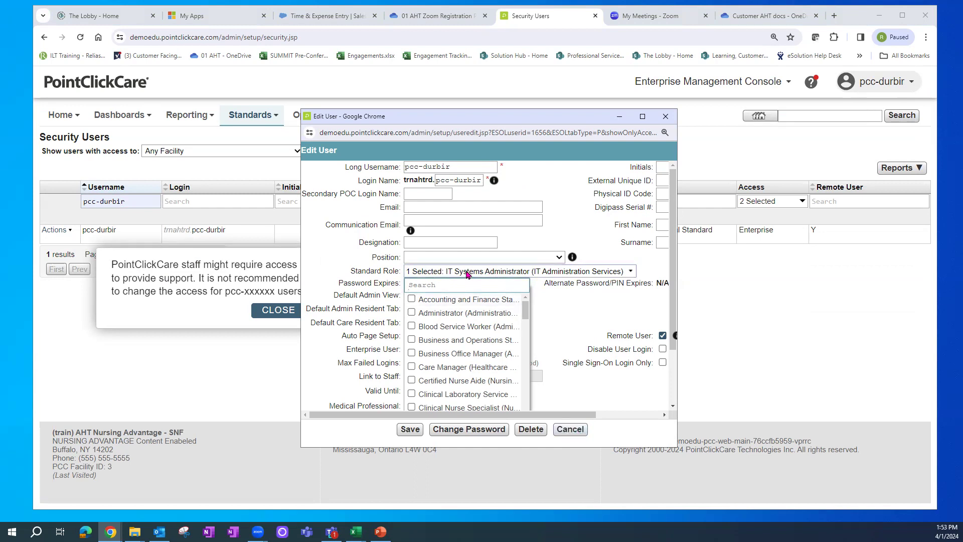
left_click(570, 430)
left_click(279, 312)
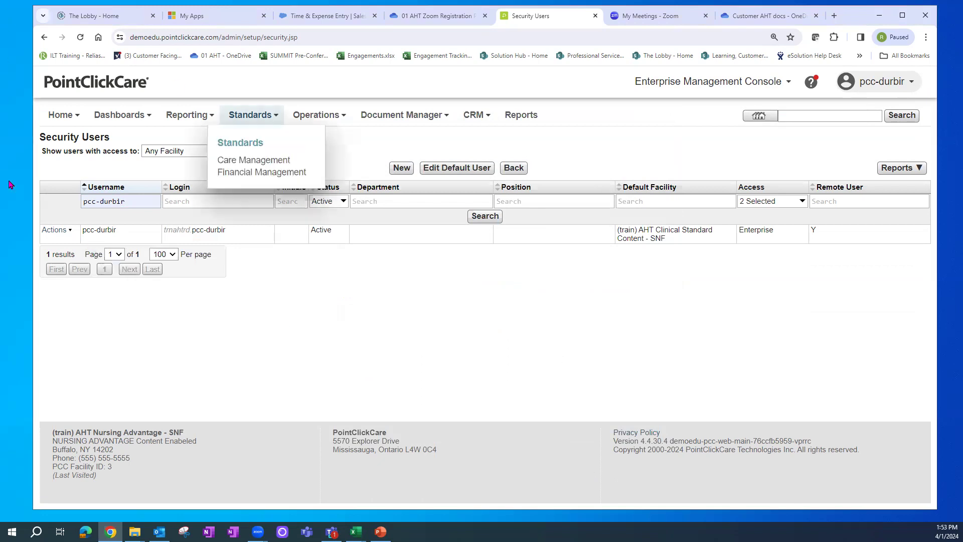
- Go to Standards > Financial Management and open Multi-Factor Authentication under Security
left_click(111, 202)
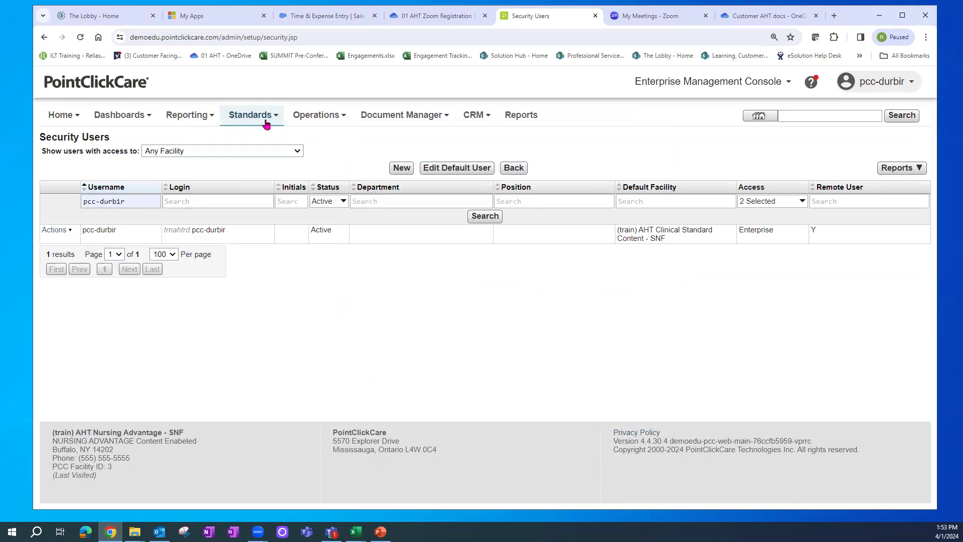
left_click(265, 120)
left_click(262, 173)
left_click_drag(931, 141, 936, 326)
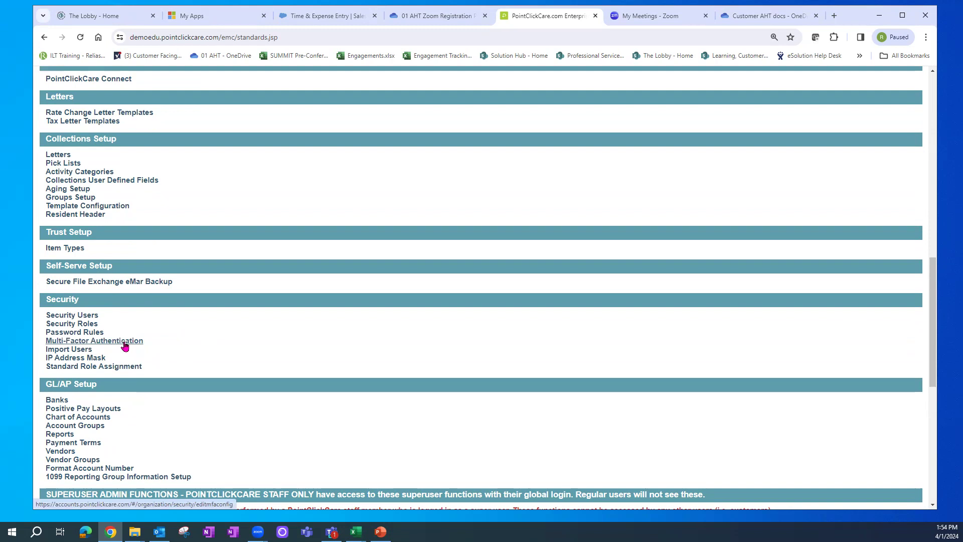
left_click(125, 346)
- Sign in with the saved login name and account password to reach the MFA settings
left_click(428, 274)
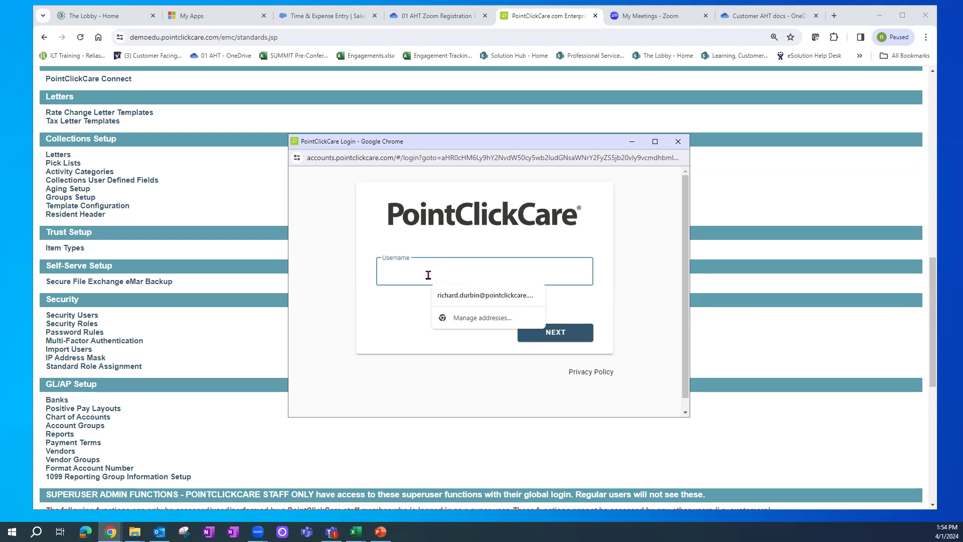
type("p")
key("BackSpace")
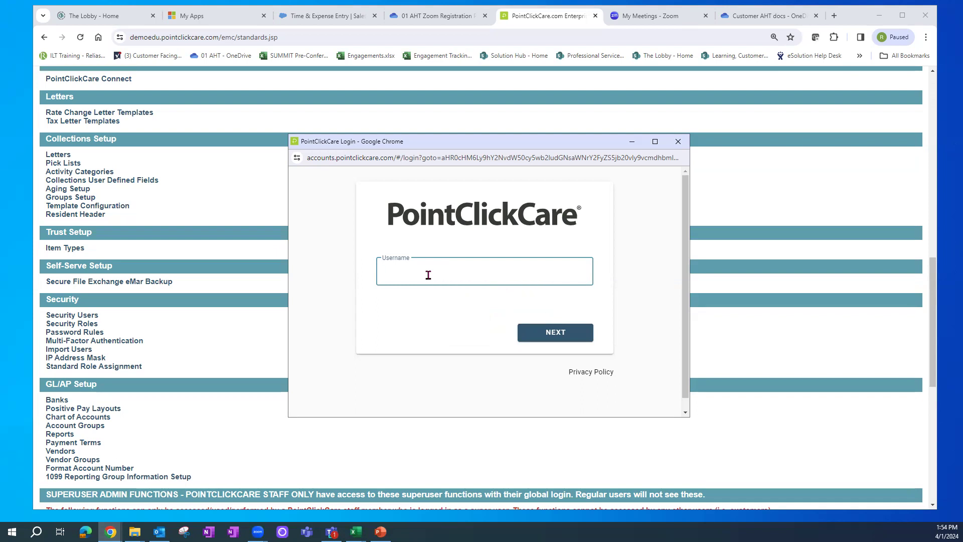
type("tr")
left_click(506, 299)
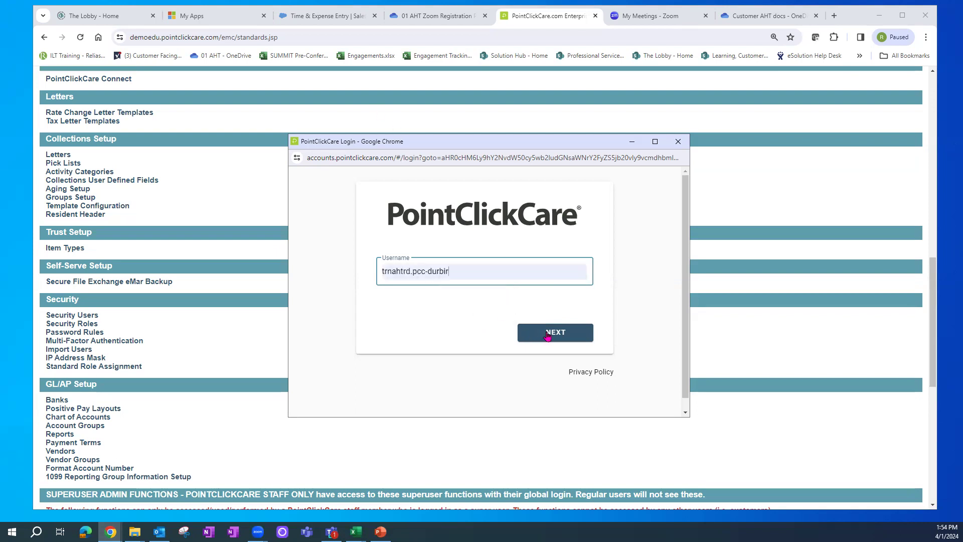
left_click(547, 335)
type("••")
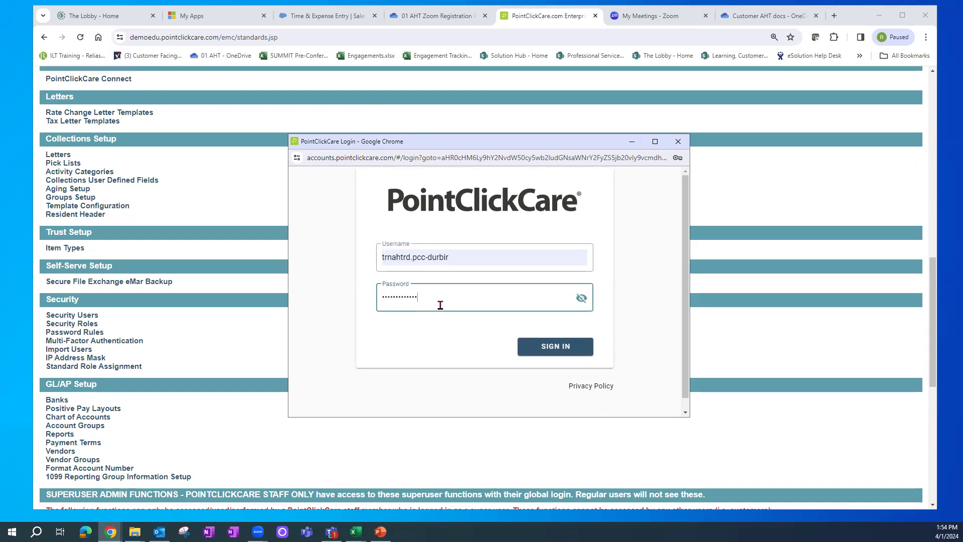
key("Return")
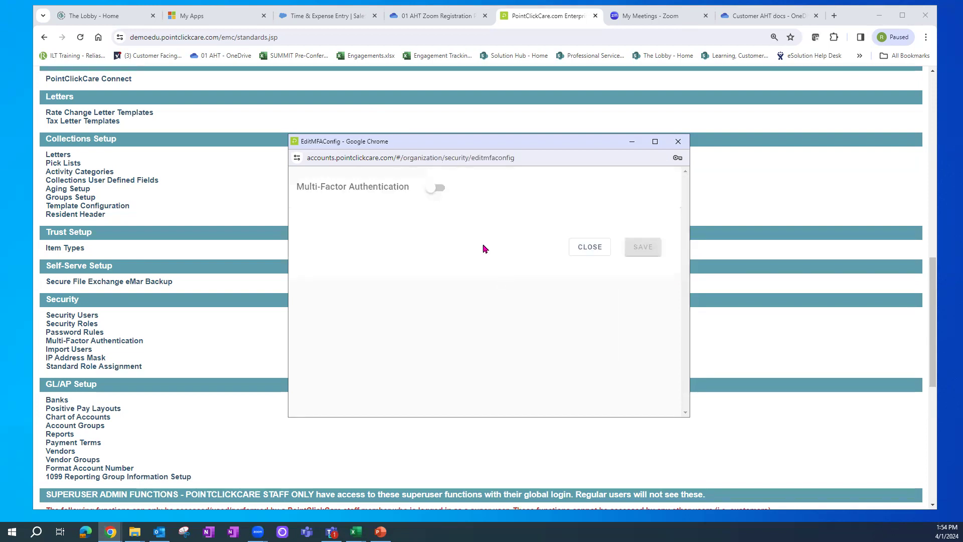
- Turn Multi-Factor Authentication on, accept its terms, then move and enlarge the settings window
left_click(430, 193)
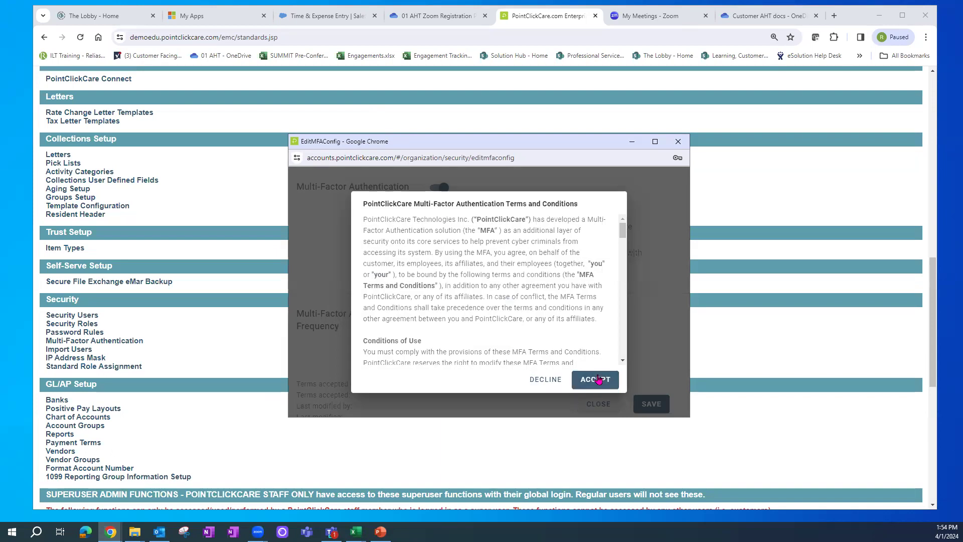
left_click(595, 383)
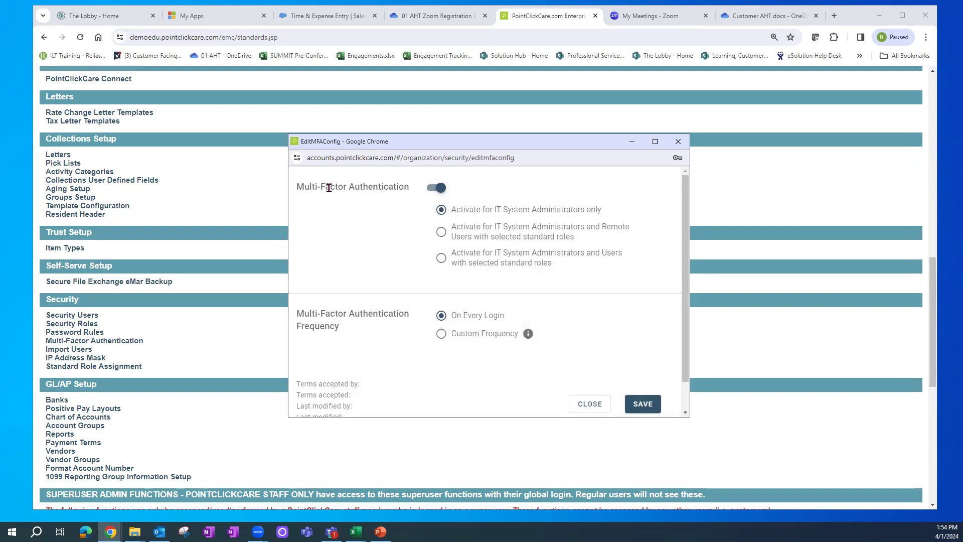
scroll(691, 404, "down", 1)
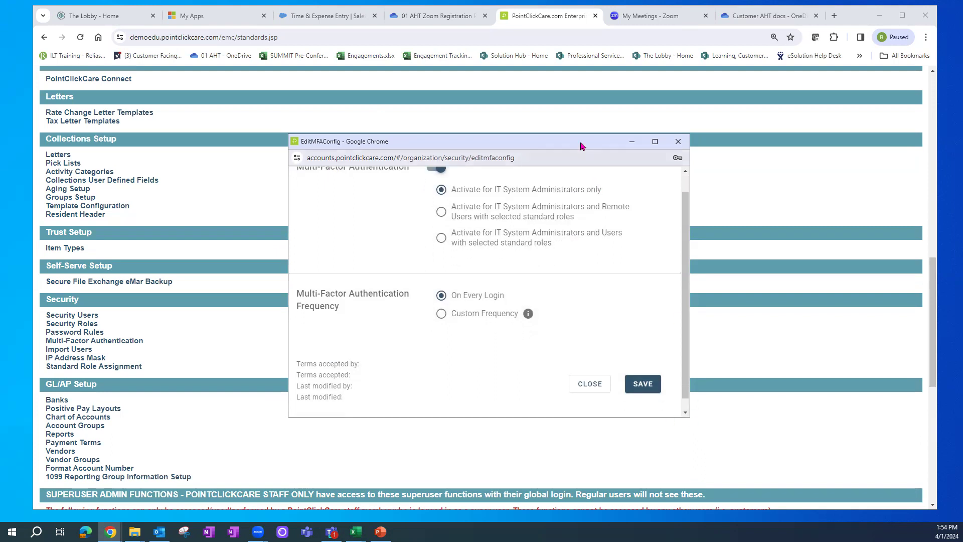
left_click_drag(572, 139, 528, 51)
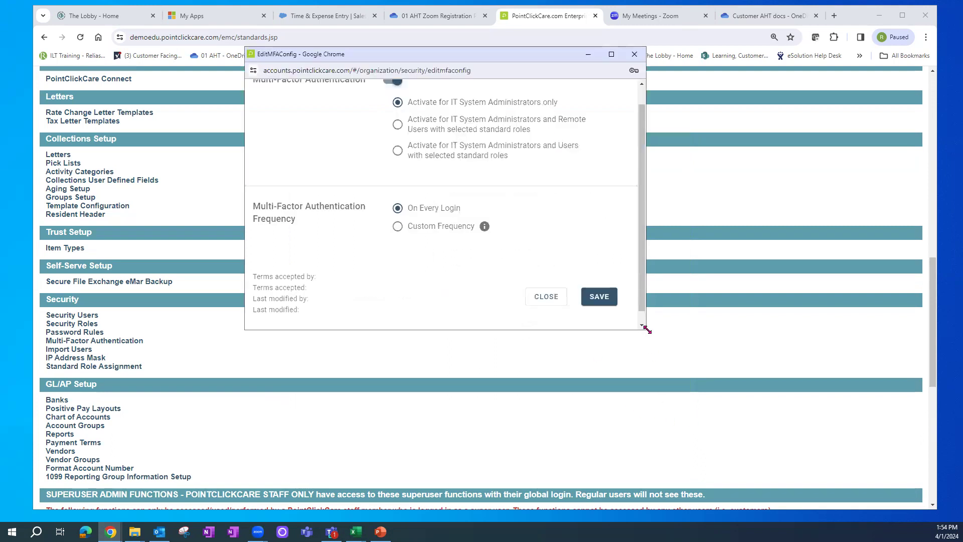
left_click_drag(647, 332, 694, 450)
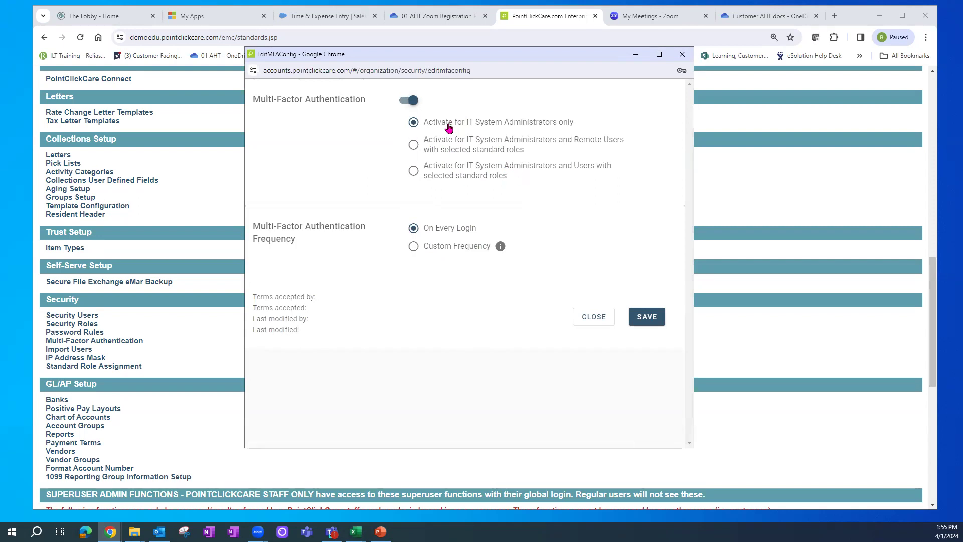
- Extend MFA to remote users with the Certified Nurse Aide role, then close without saving
left_click(414, 145)
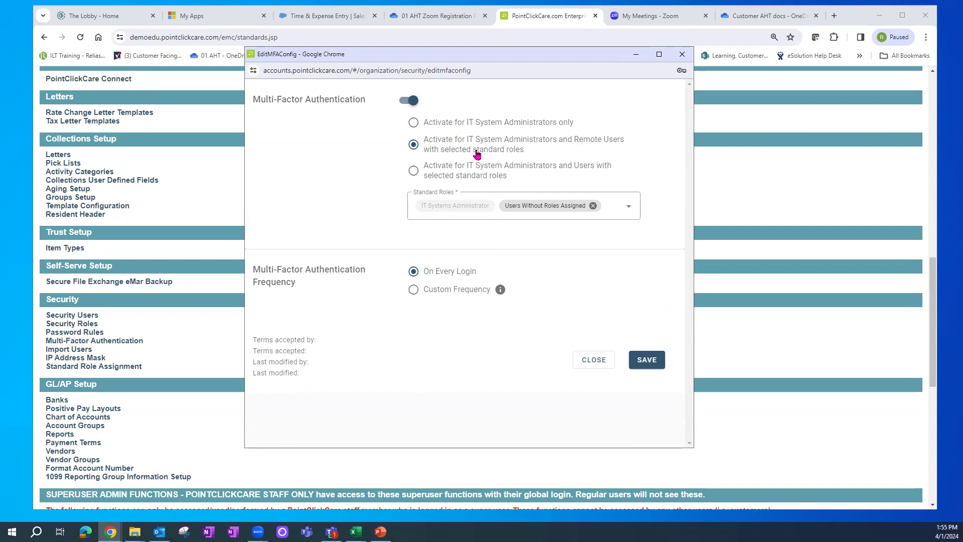
left_click(628, 207)
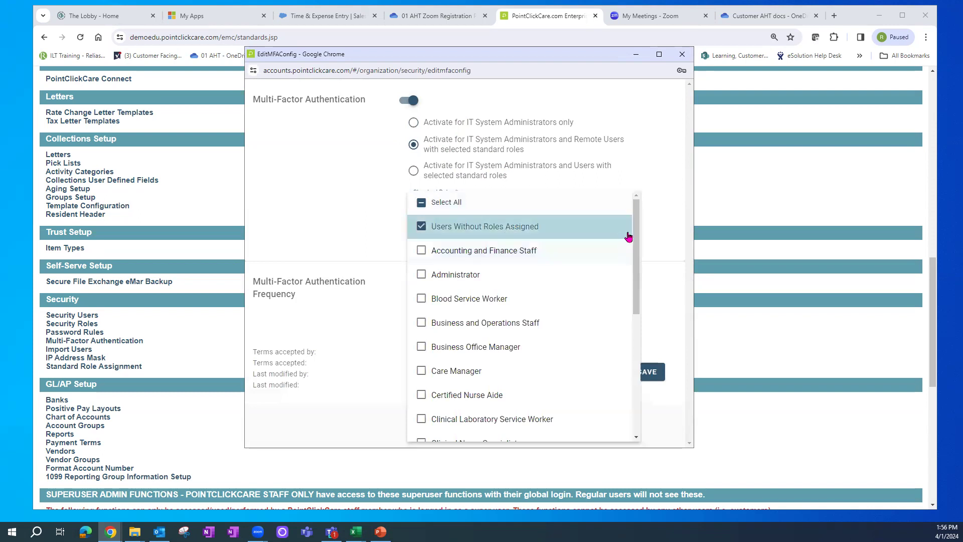
scroll(635, 251, "down", 5)
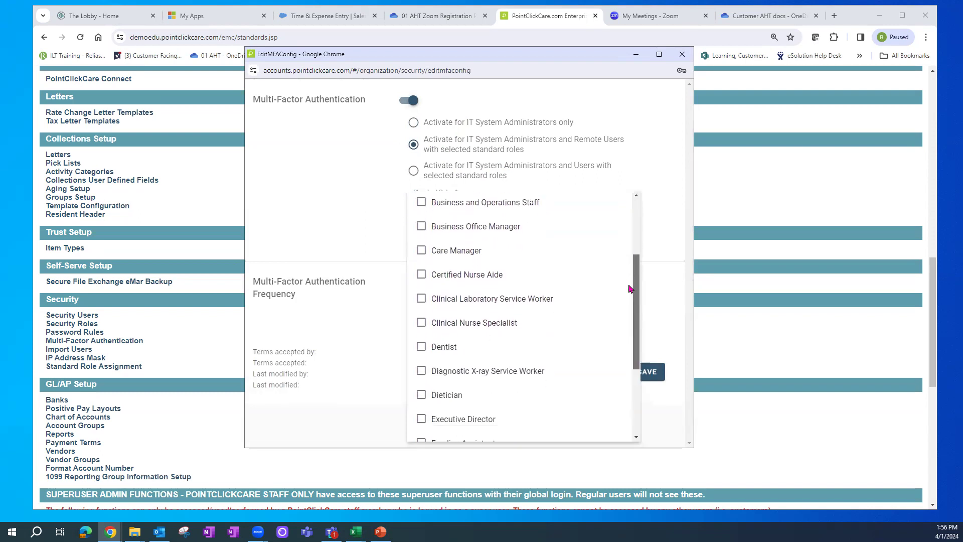
left_click_drag(627, 314, 672, 263)
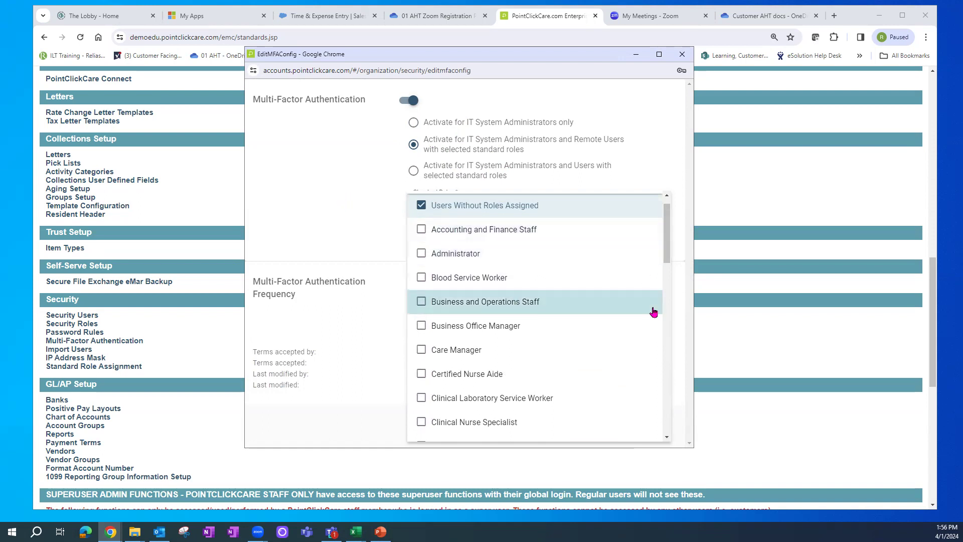
left_click_drag(664, 236, 676, 271)
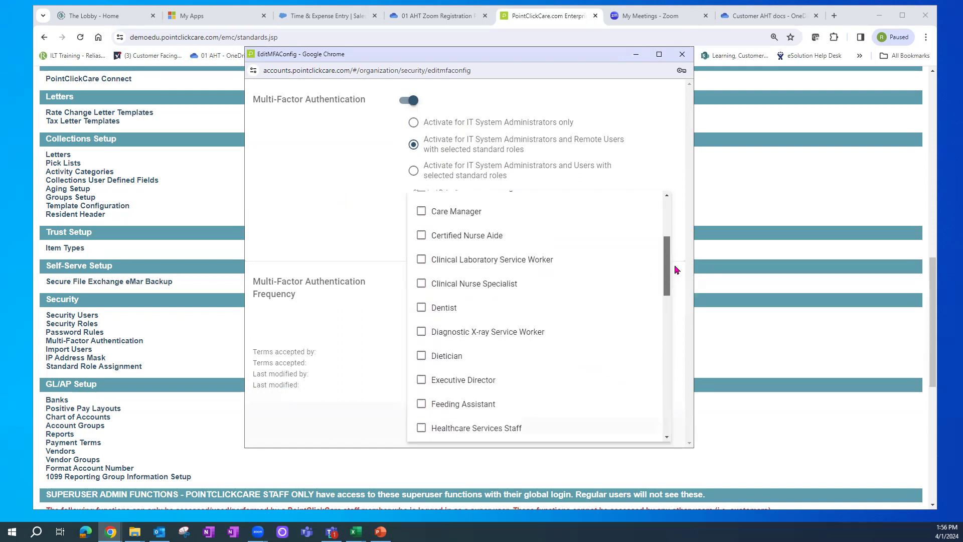
left_click(422, 236)
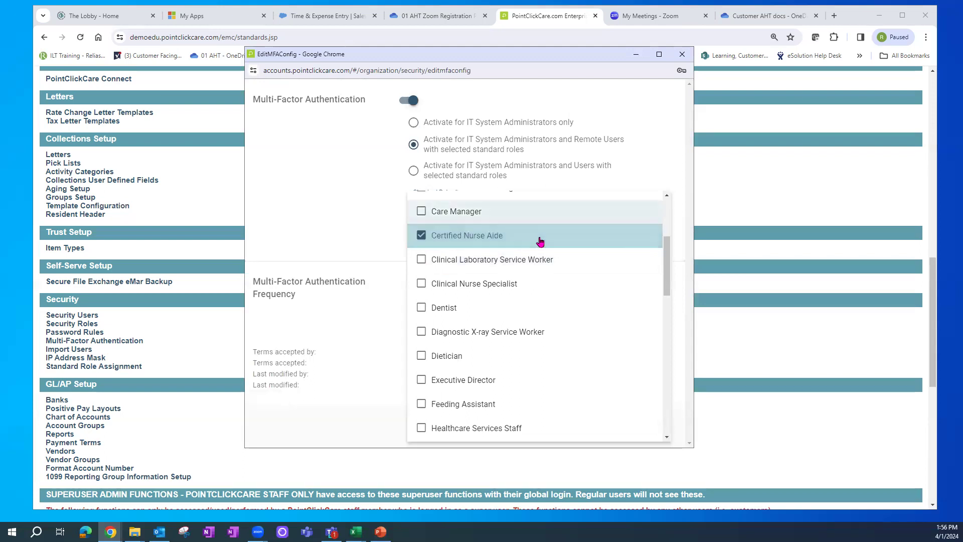
left_click(281, 222)
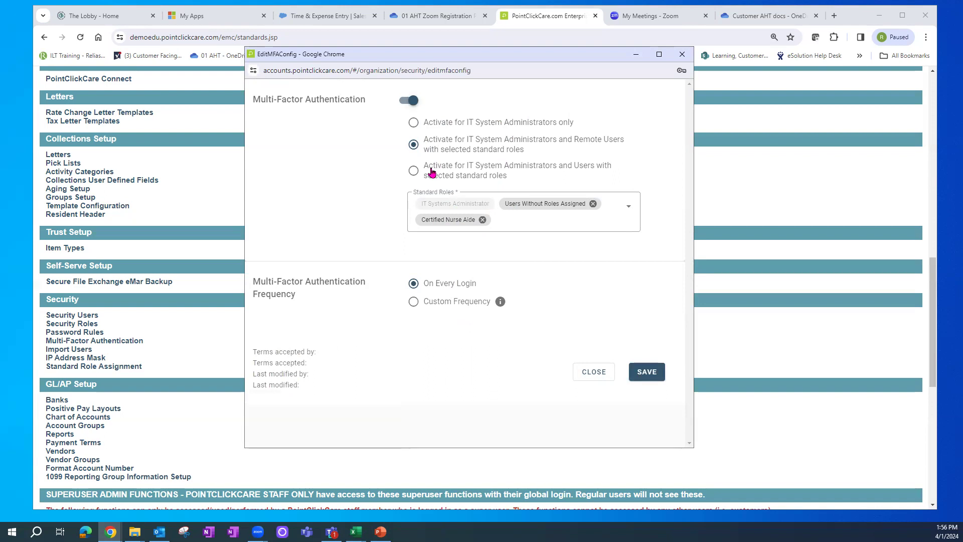
left_click(601, 373)
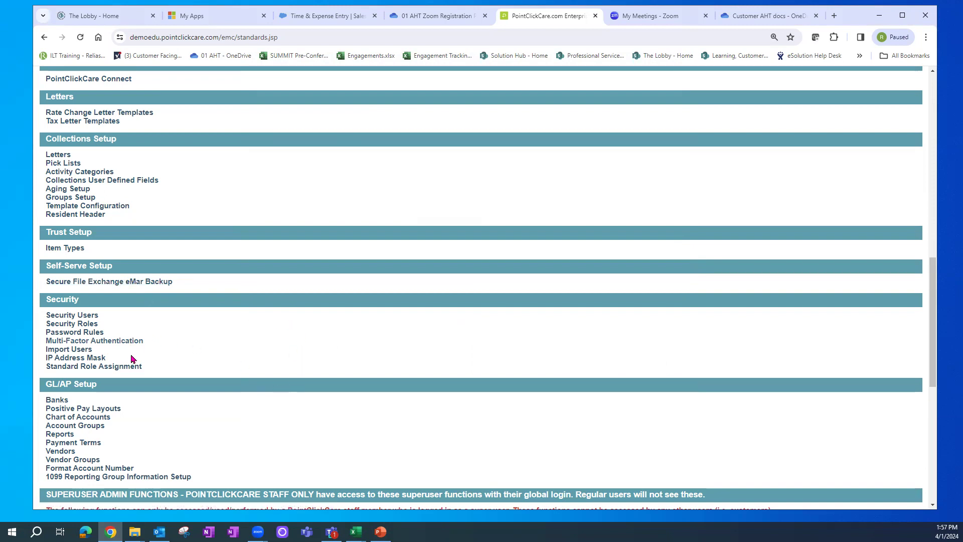
- Open Security Users from the Security section of the standards page
left_click(75, 317)
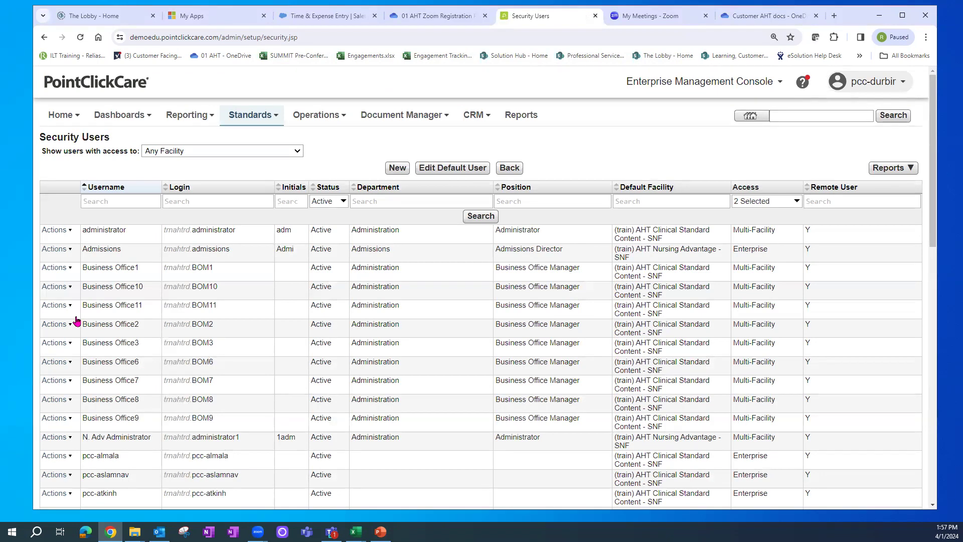
- Review the 44 Multi-Facility and Enterprise users, then open the Access '2 Selected' filter
left_click(728, 83)
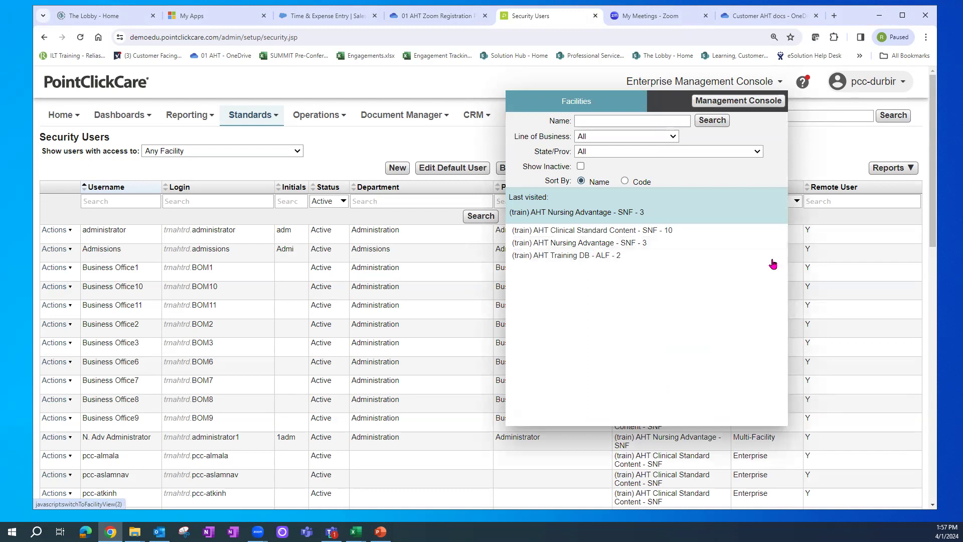
left_click(818, 148)
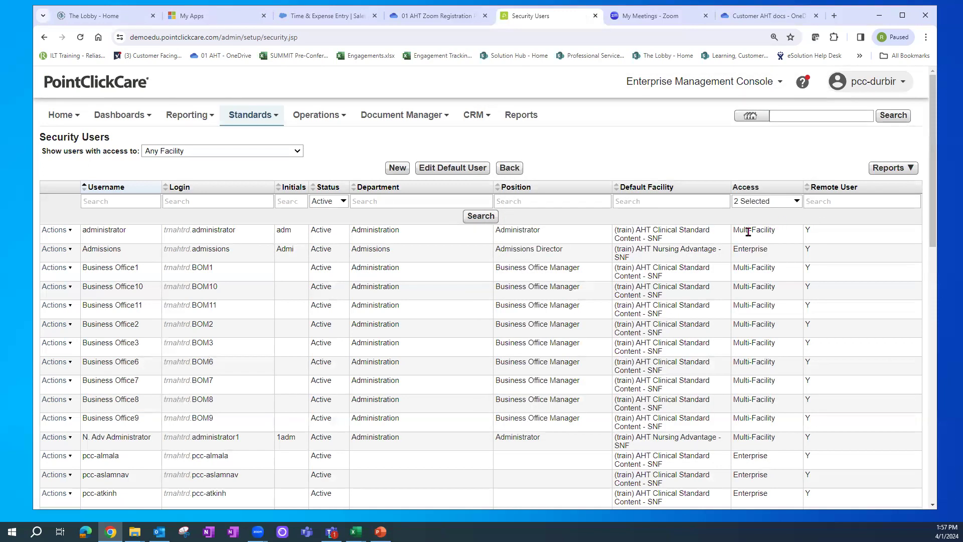
left_click_drag(733, 230, 769, 250)
left_click_drag(931, 222, 933, 486)
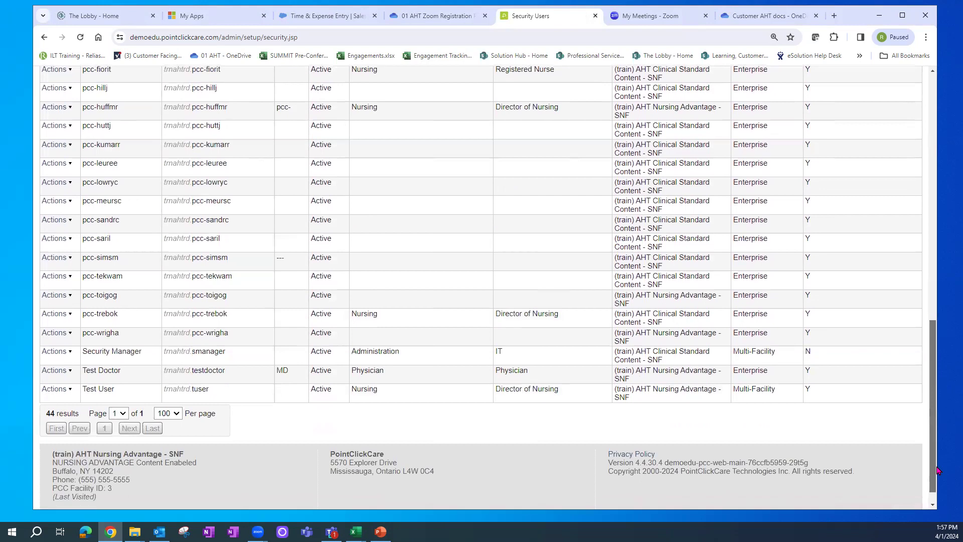
left_click_drag(50, 411, 79, 412)
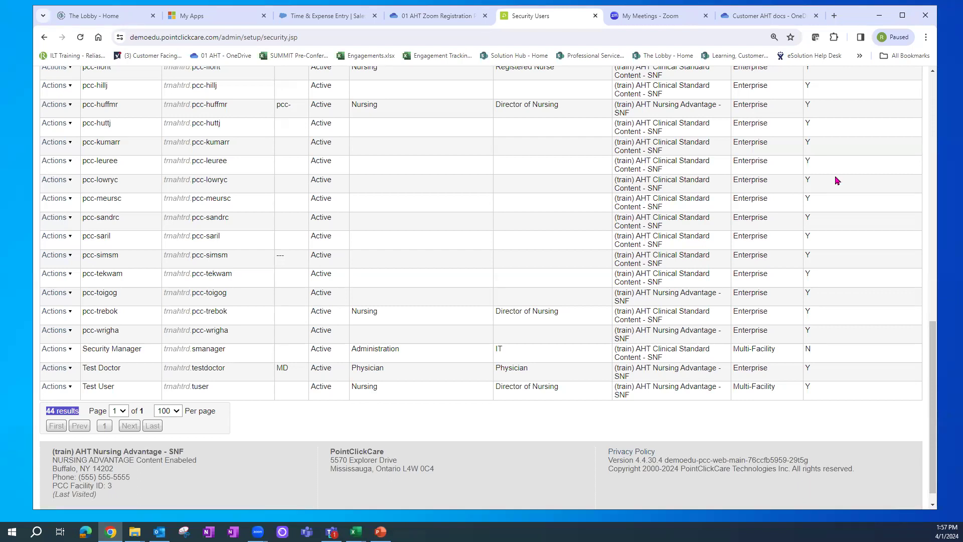
left_click_drag(934, 336, 934, 334)
scroll(928, 231, "up", 6)
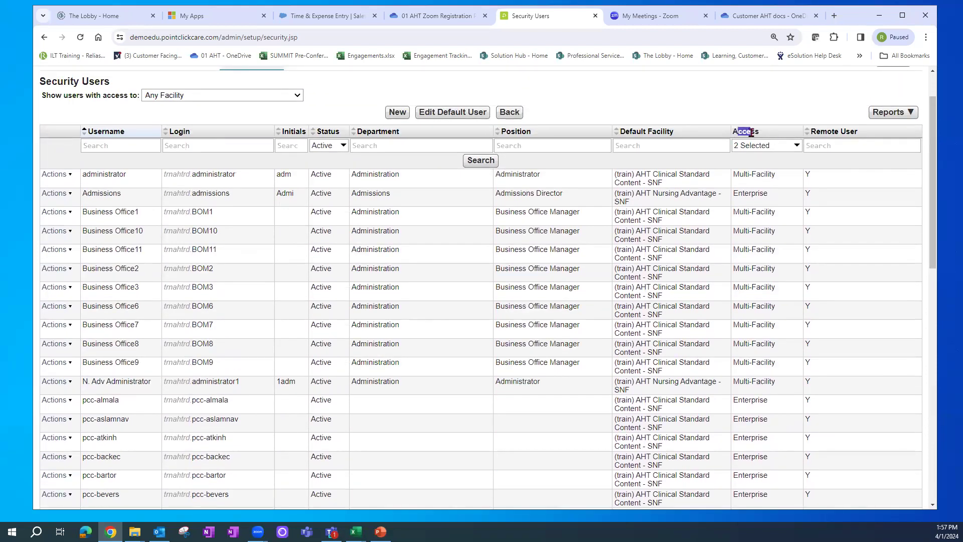
left_click(798, 145)
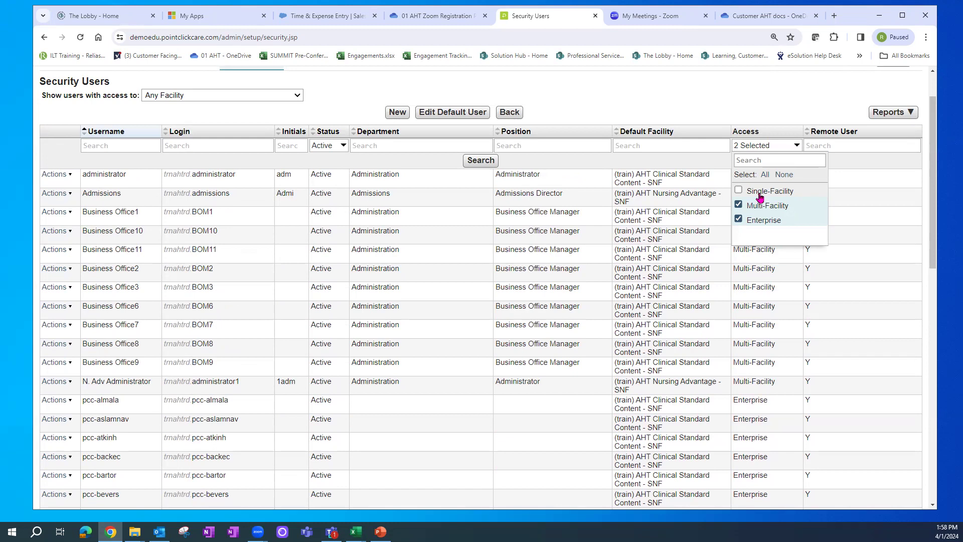
- Add Single-Facility to the Access filter and scroll through the resulting 209 users
left_click(741, 191)
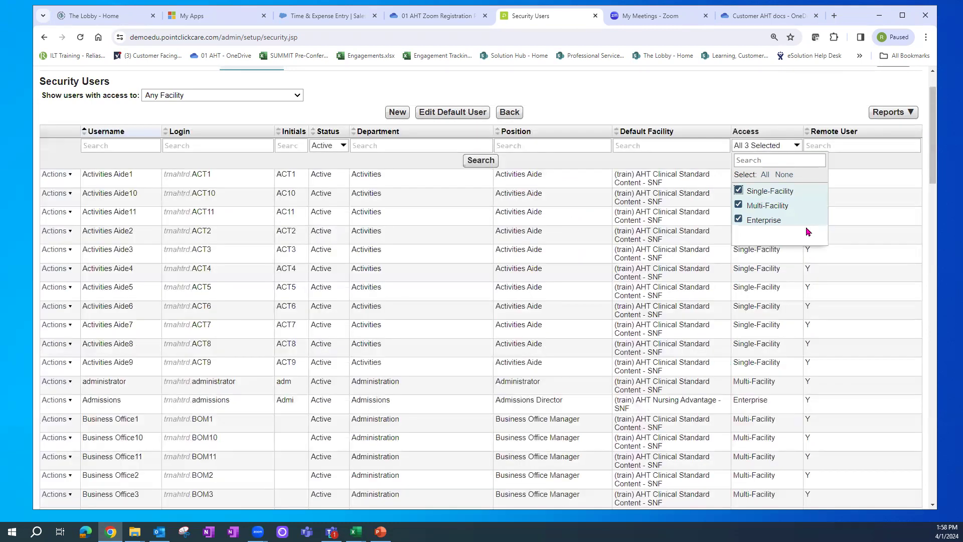
left_click(931, 135)
left_click_drag(932, 134, 936, 263)
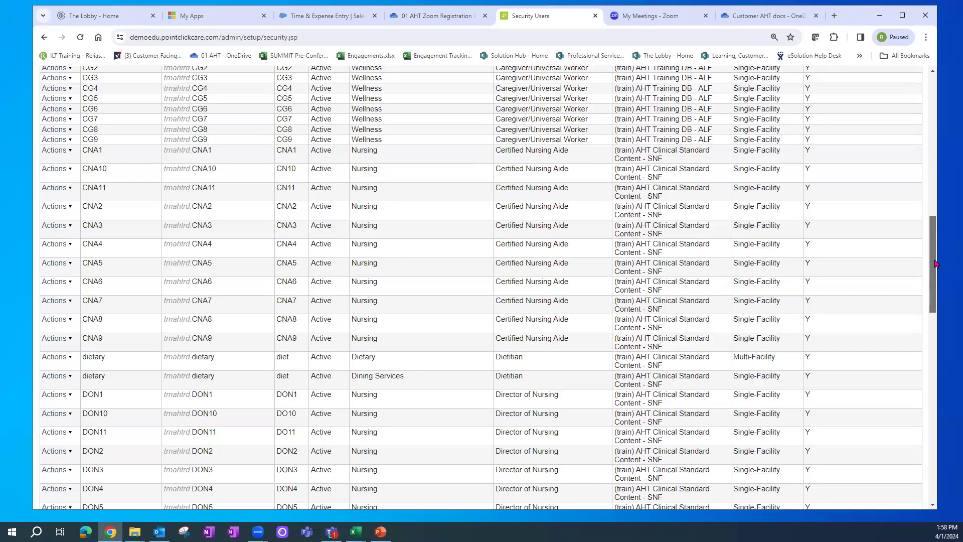
left_click_drag(936, 263, 950, 462)
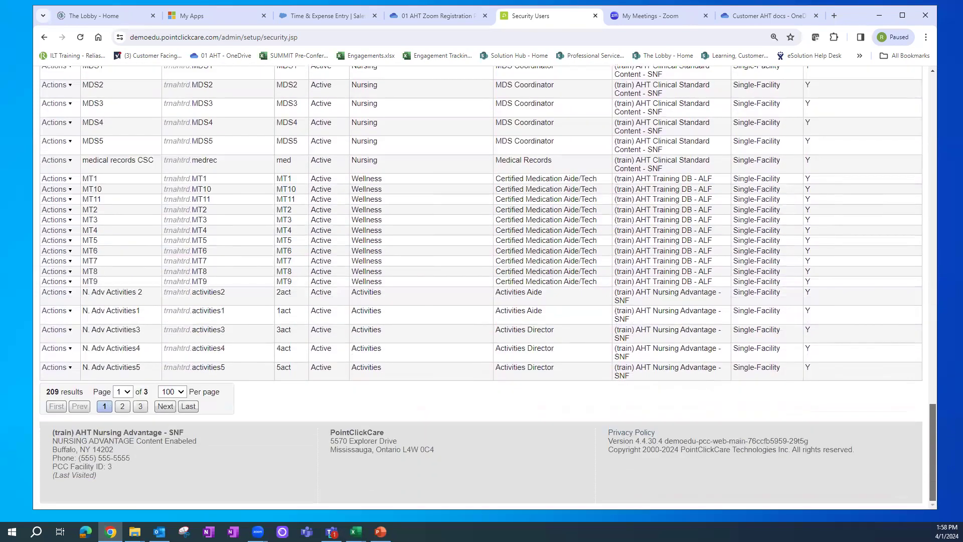
left_click_drag(47, 394, 70, 392)
left_click_drag(933, 432, 947, 102)
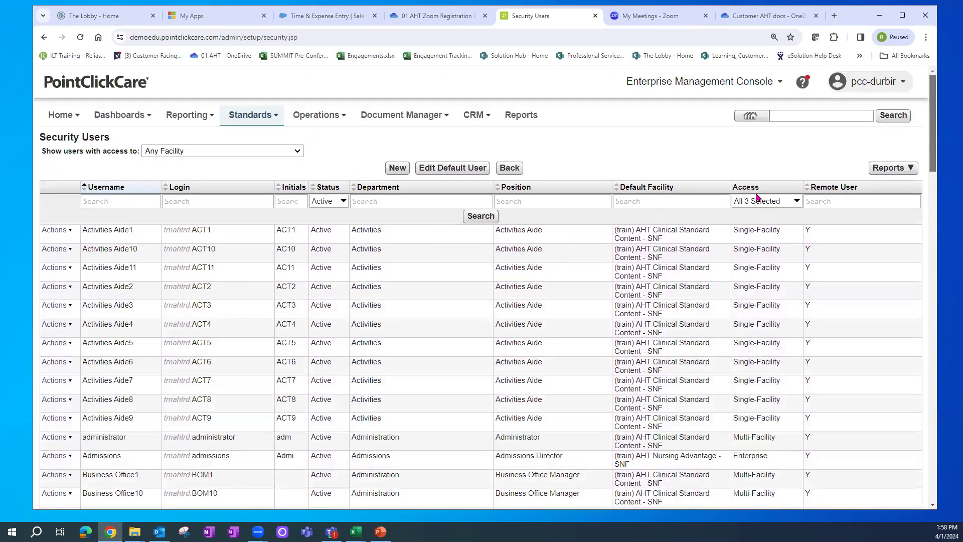
left_click(775, 205)
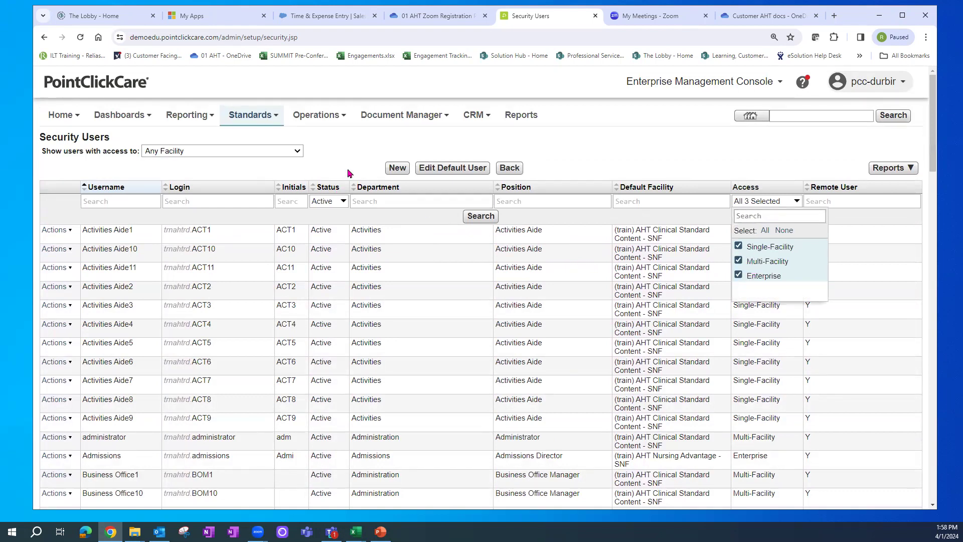
left_click(348, 152)
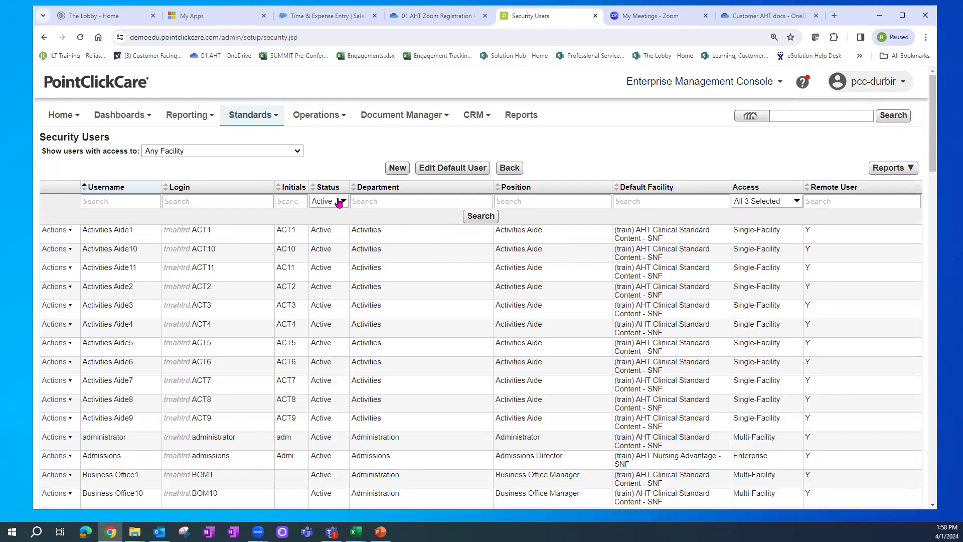
left_click(340, 201)
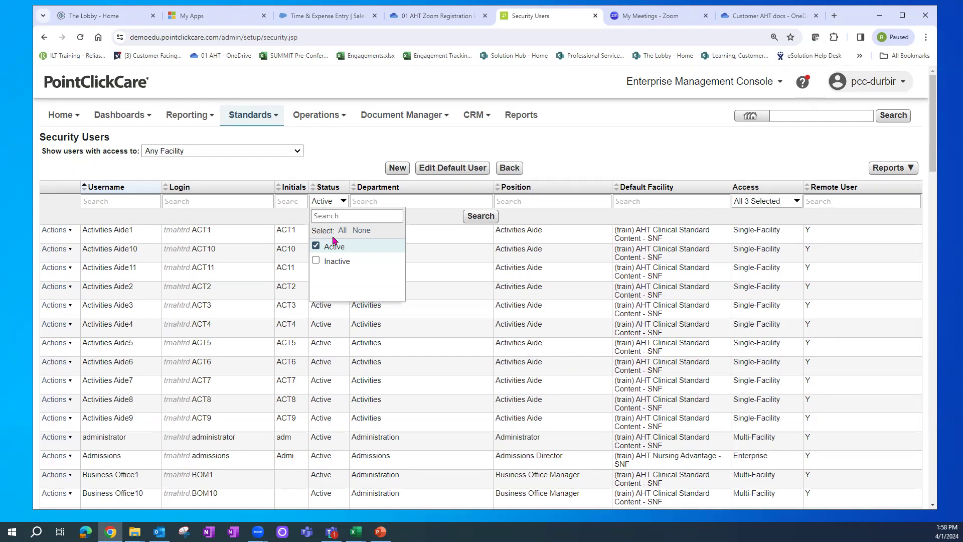
left_click(331, 262)
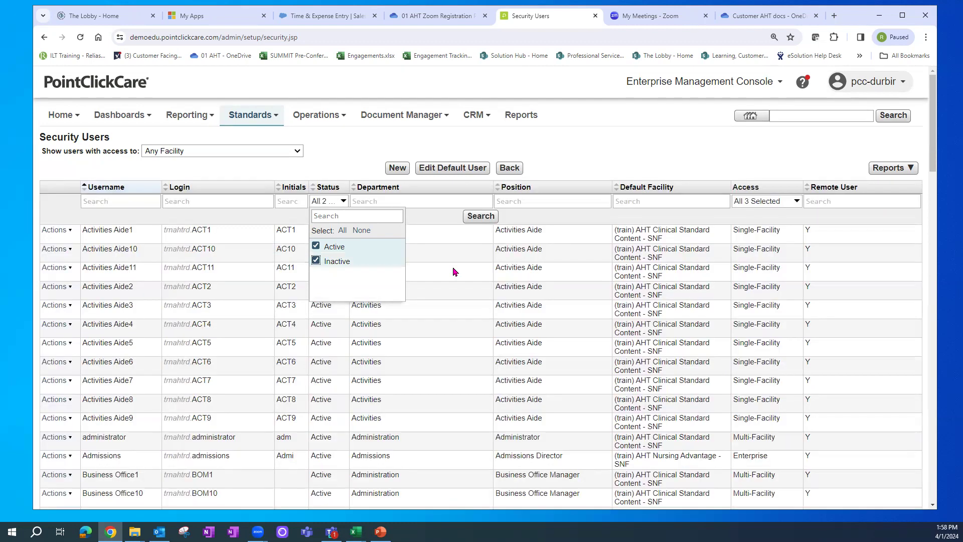
left_click(342, 155)
left_click(828, 202)
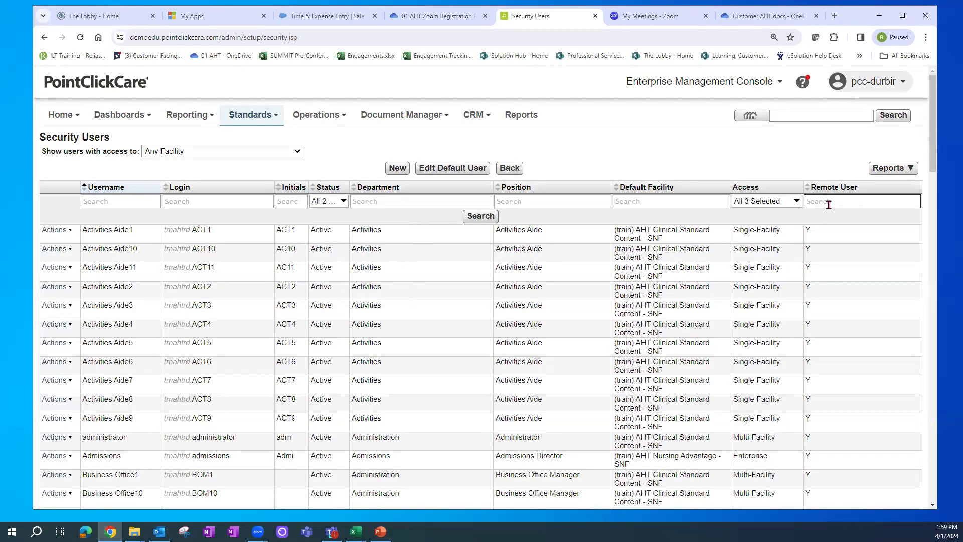
left_click_drag(934, 164, 933, 191)
left_click(339, 83)
left_click(325, 127)
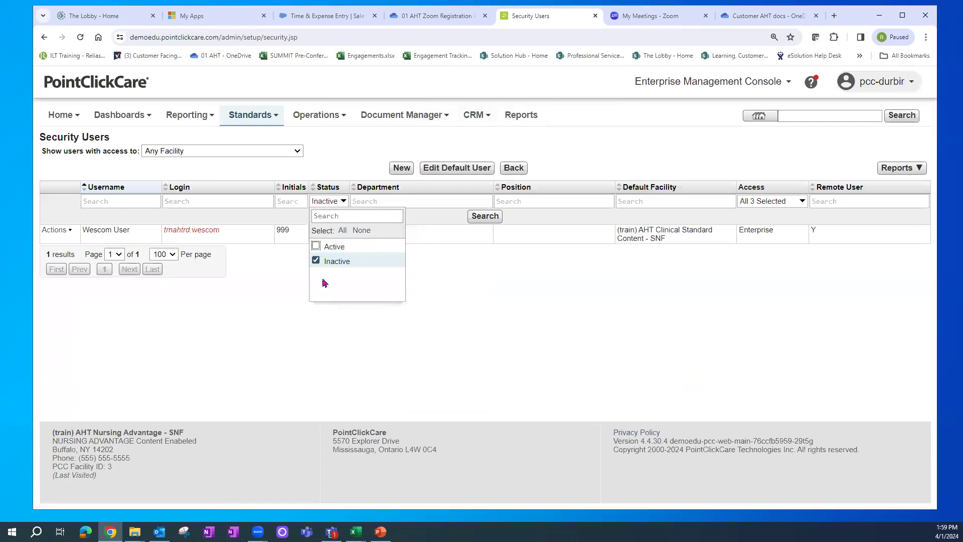
left_click(245, 332)
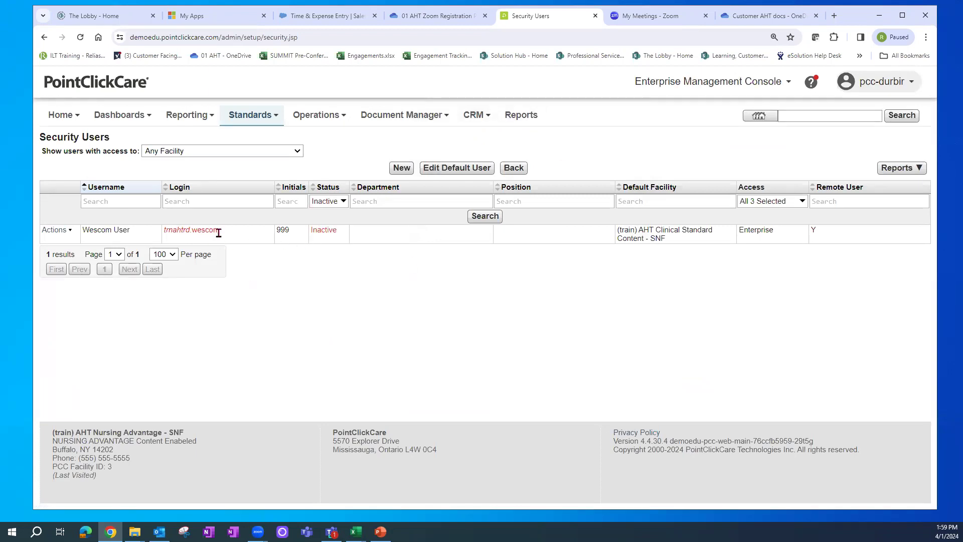
left_click(60, 230)
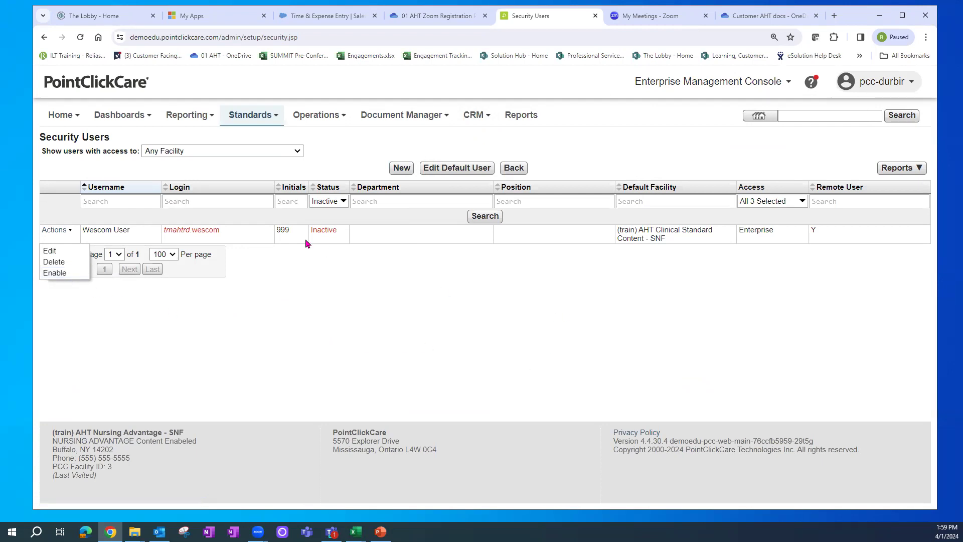
left_click(333, 202)
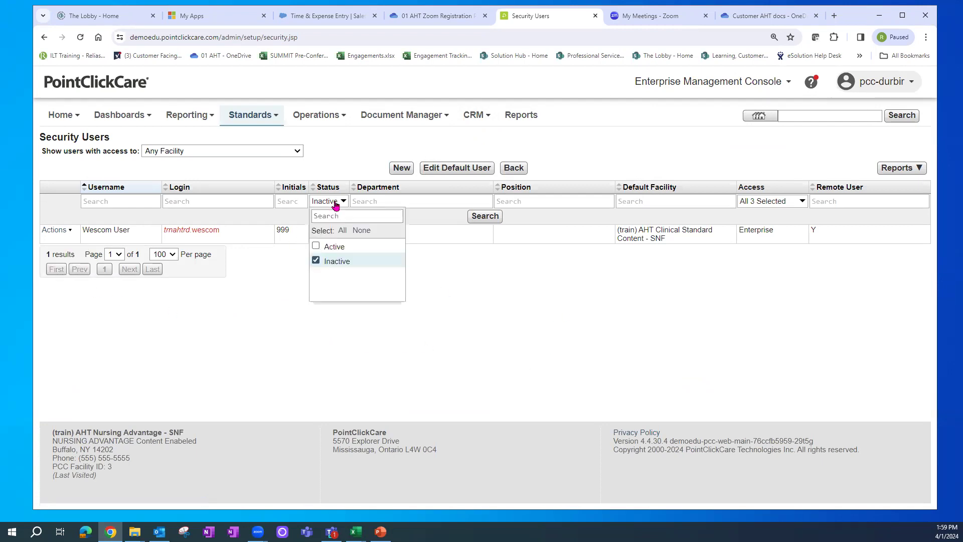
left_click(316, 247)
left_click(316, 261)
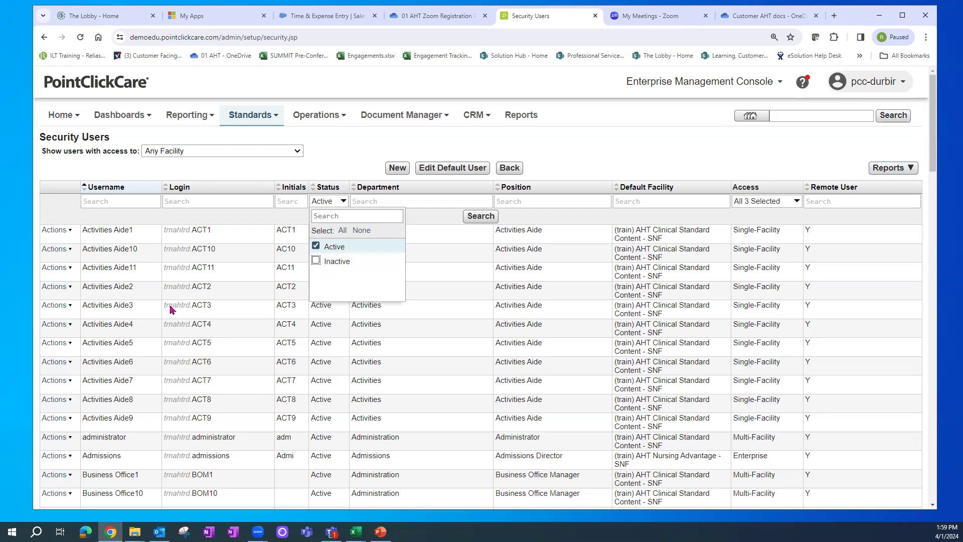
left_click(361, 161)
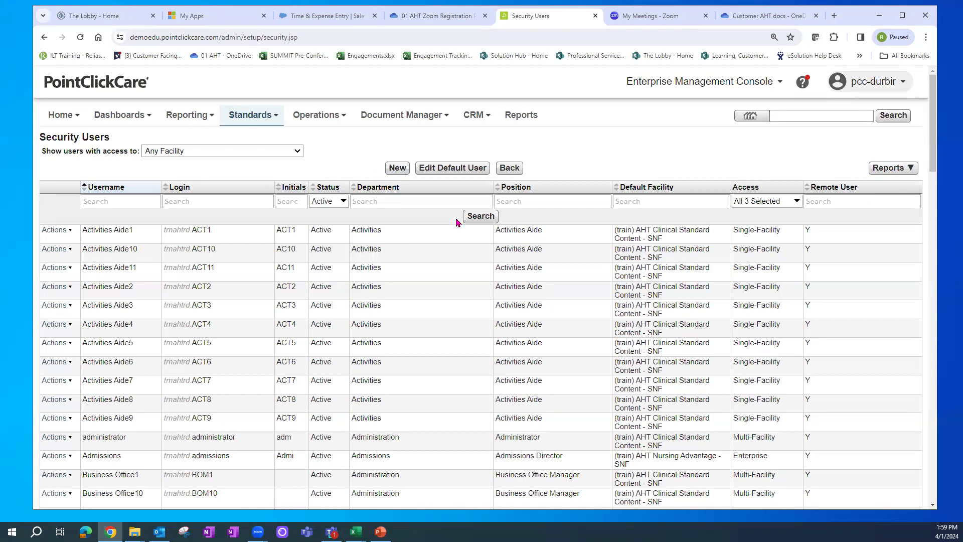
- Open a blank New User window, moved to the top-left and enlarged to show every field
left_click(398, 169)
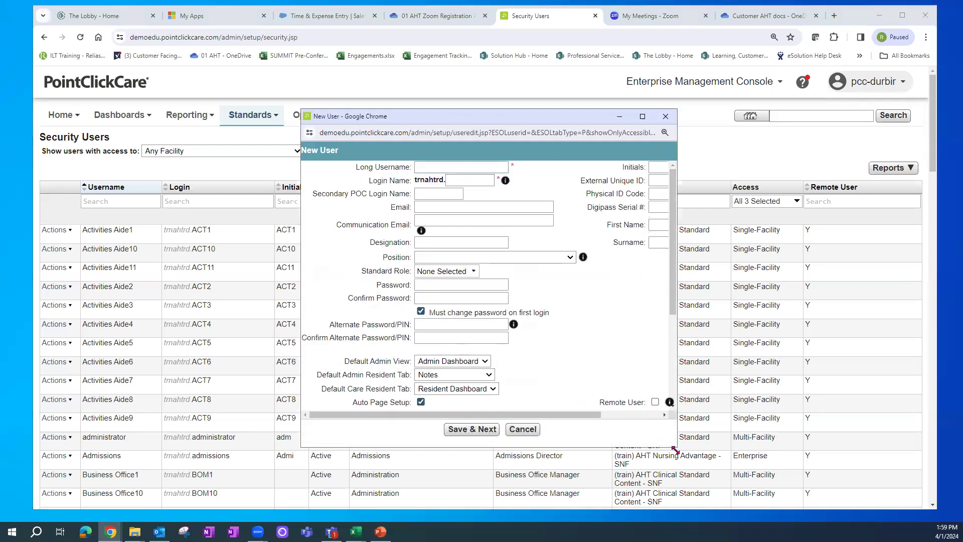
left_click_drag(466, 109, 372, 13)
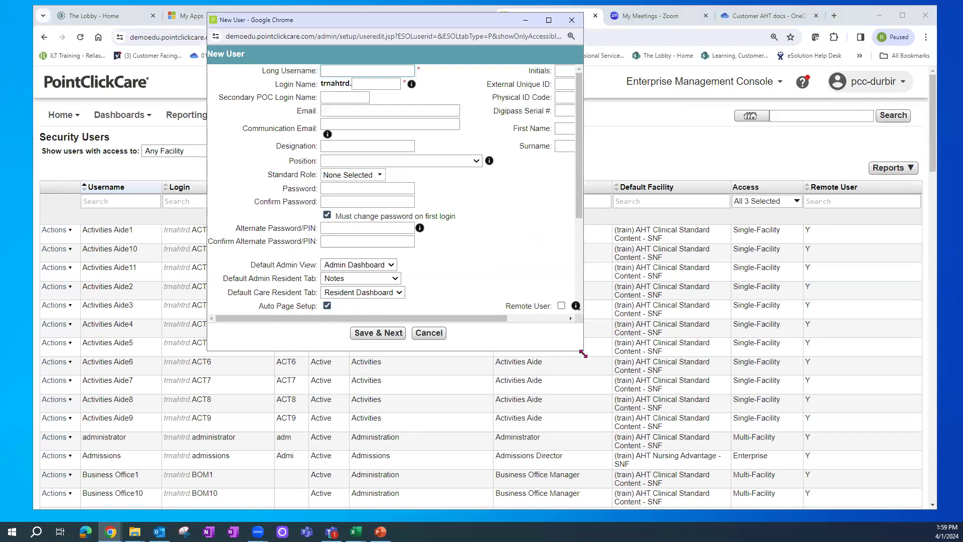
left_click_drag(582, 353, 824, 510)
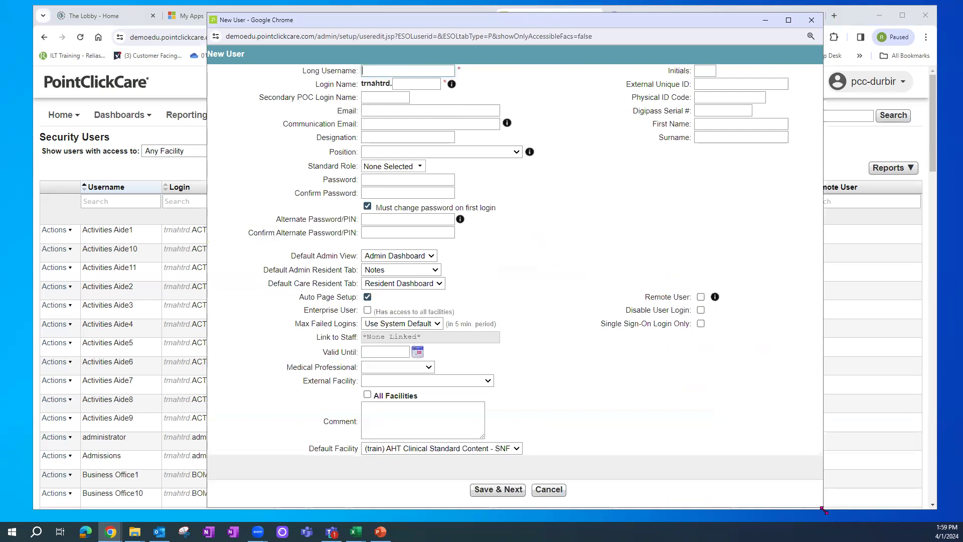
double_click(458, 71)
left_click(386, 72)
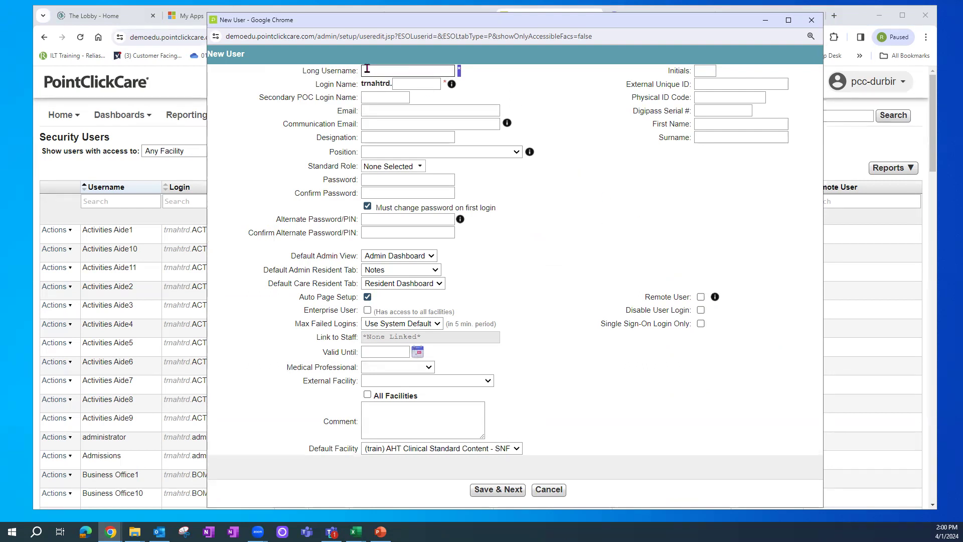
- Enter the new user's full name in the Long Username field
left_click(366, 68)
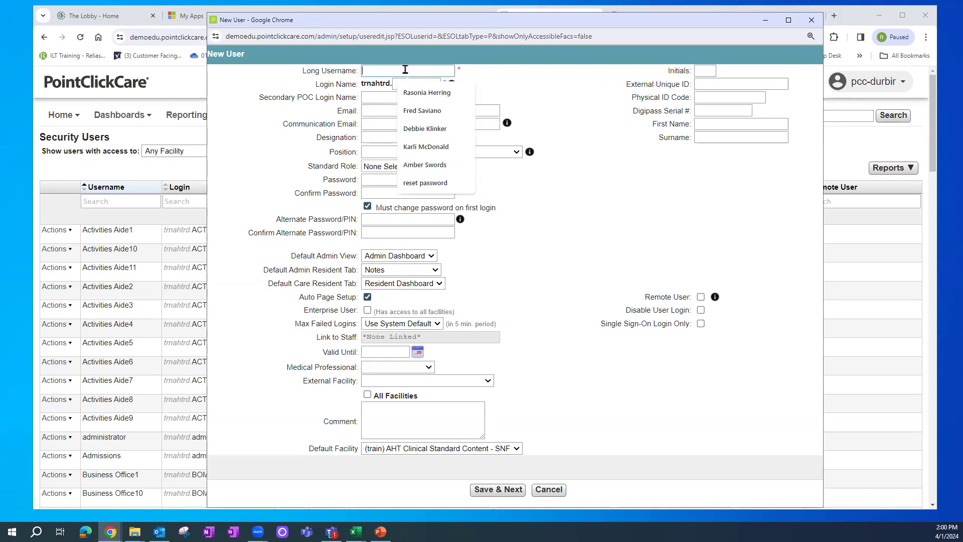
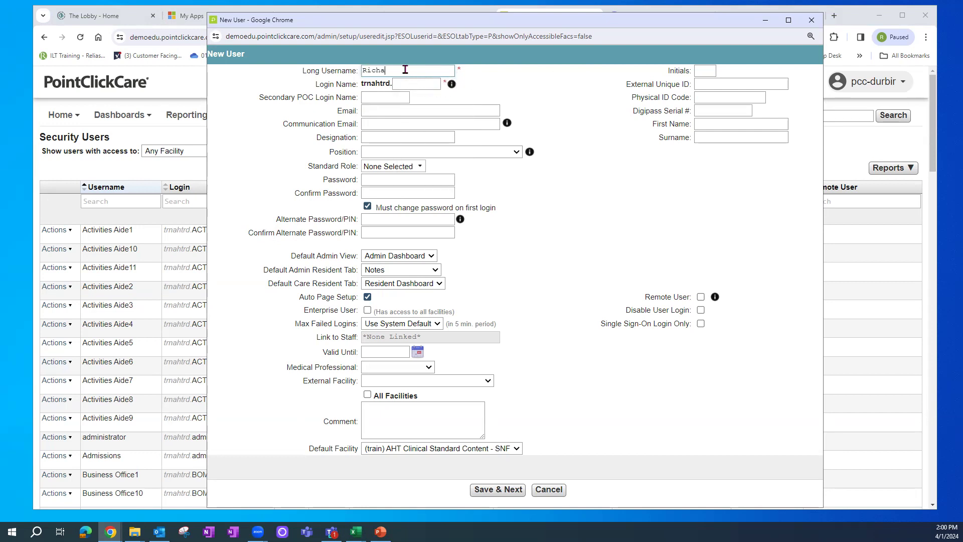
key("Tab")
left_click(702, 72)
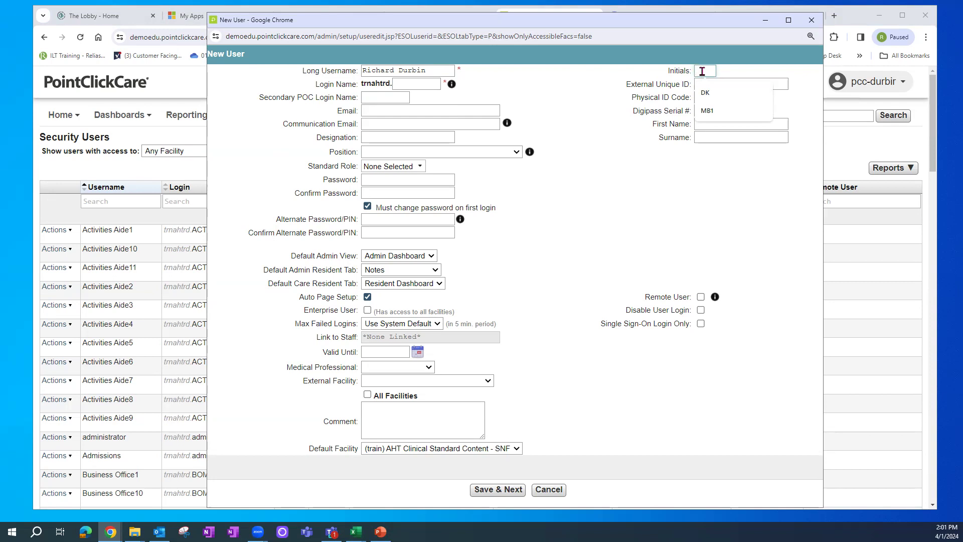
- Leave Initials blank and enter the user's login name after the trnahtrd. prefix
key("Tab")
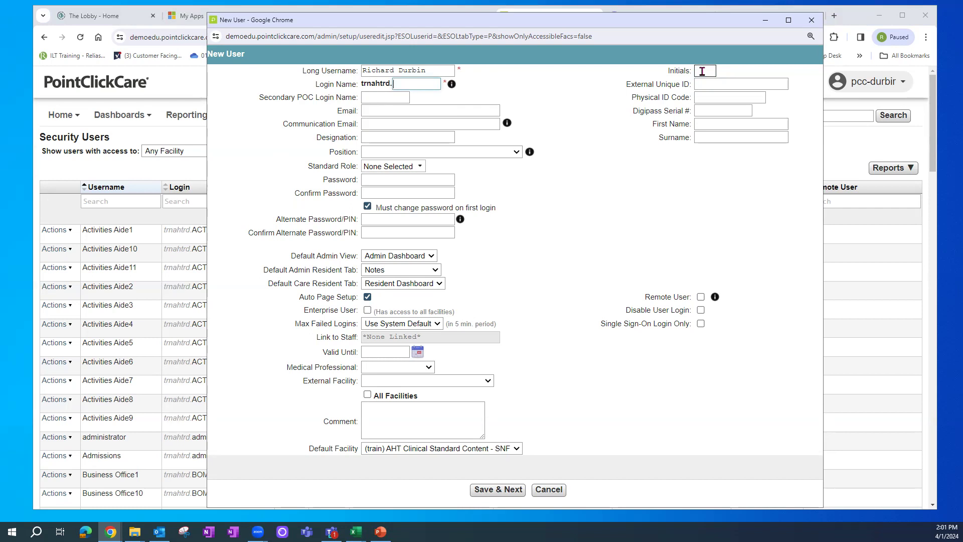
key("Tab")
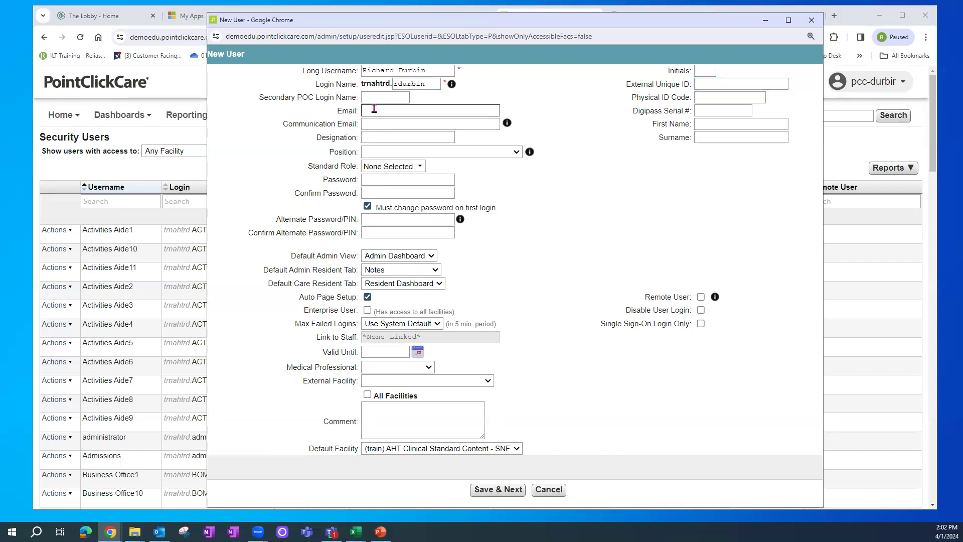
left_click(705, 97)
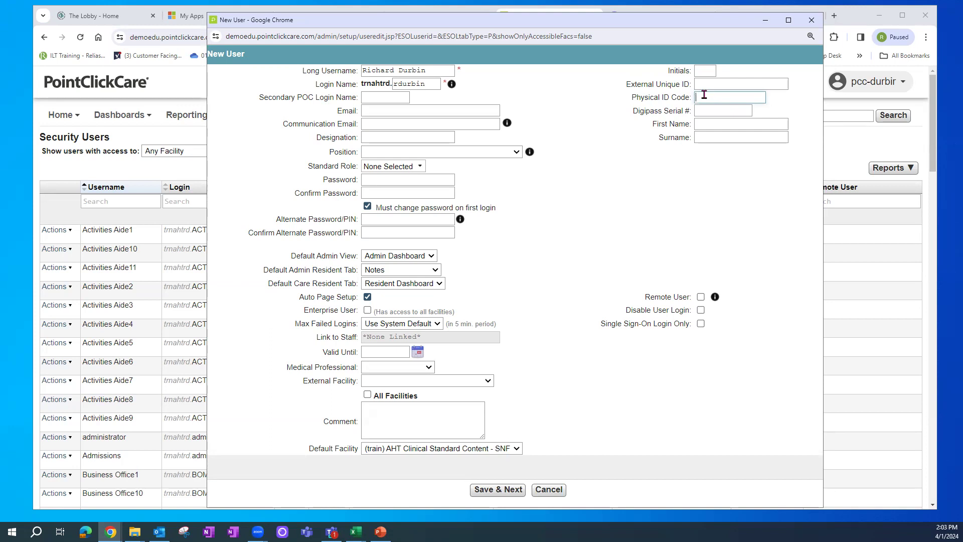
key("Tab")
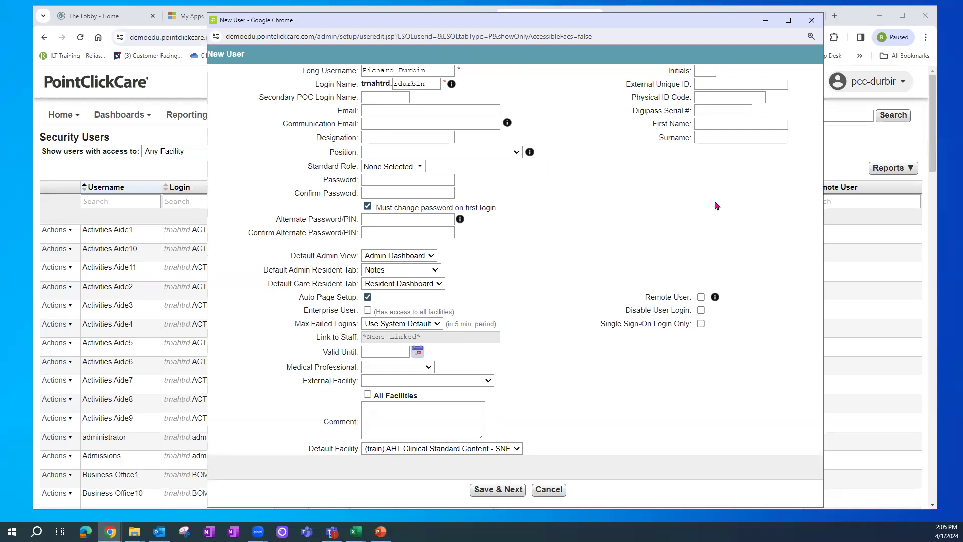
- Check the new user's First Name and Surname fields
left_click(702, 110)
left_click(707, 137)
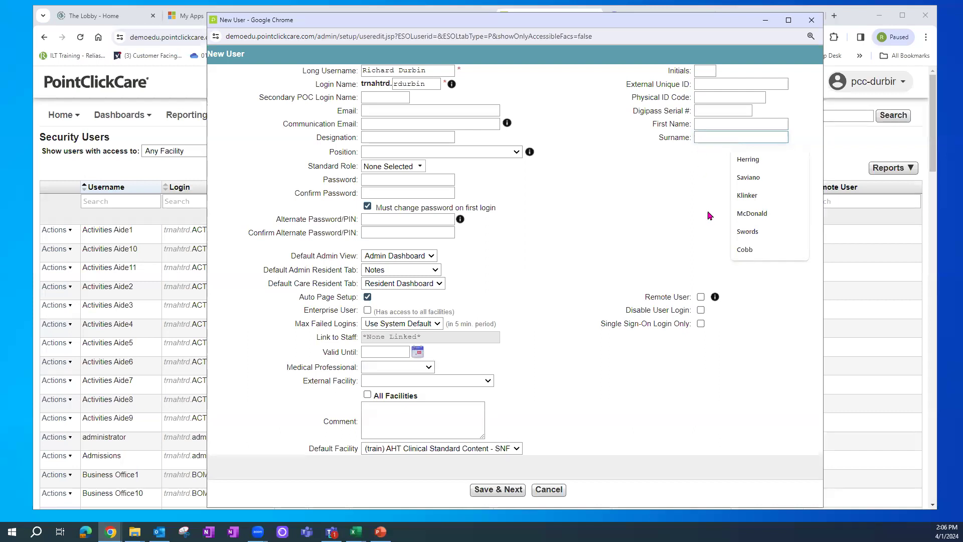
left_click(697, 126)
left_click(700, 137)
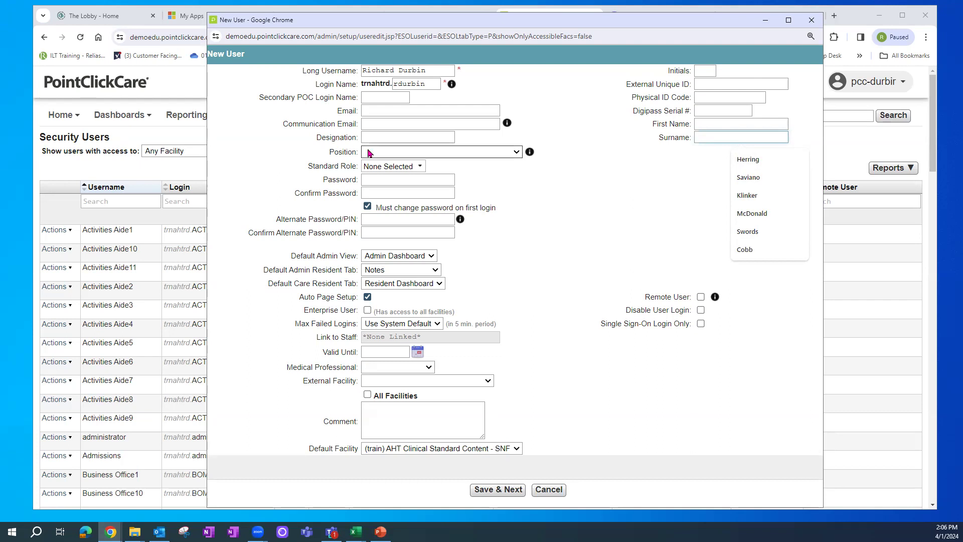
- Set the Position to Administrator [Corporate]
left_click(516, 153)
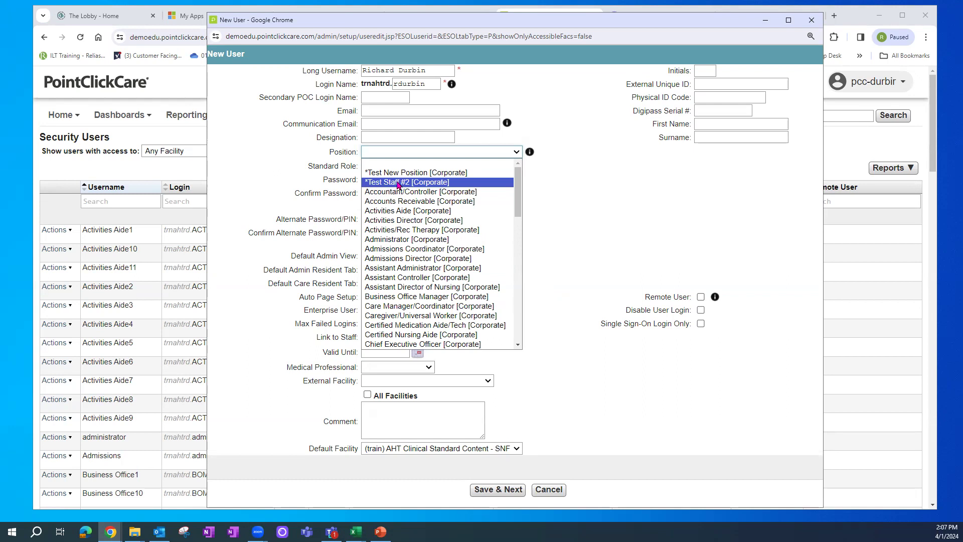
mouse_move(520, 200)
left_mouse_down()
mouse_move(523, 225)
mouse_move(521, 204)
left_mouse_up()
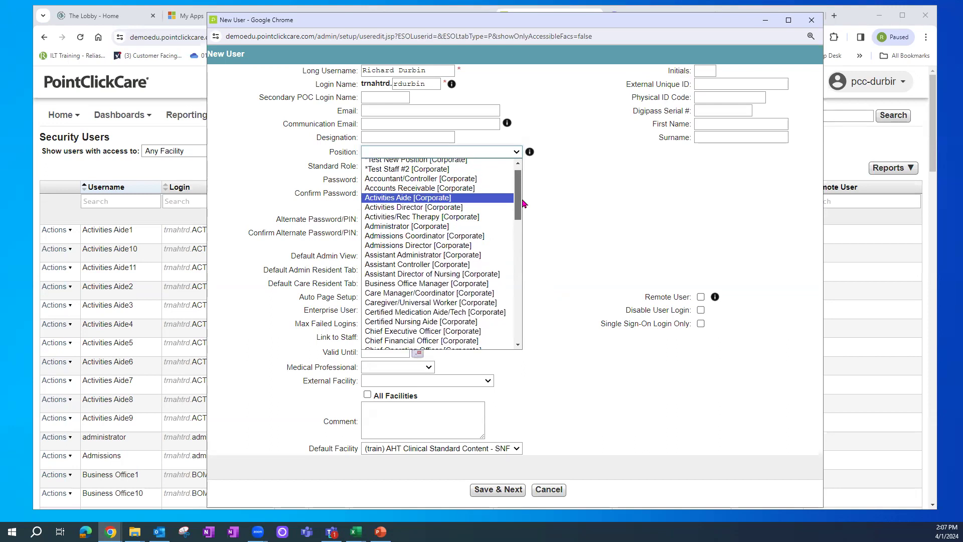
left_click(427, 228)
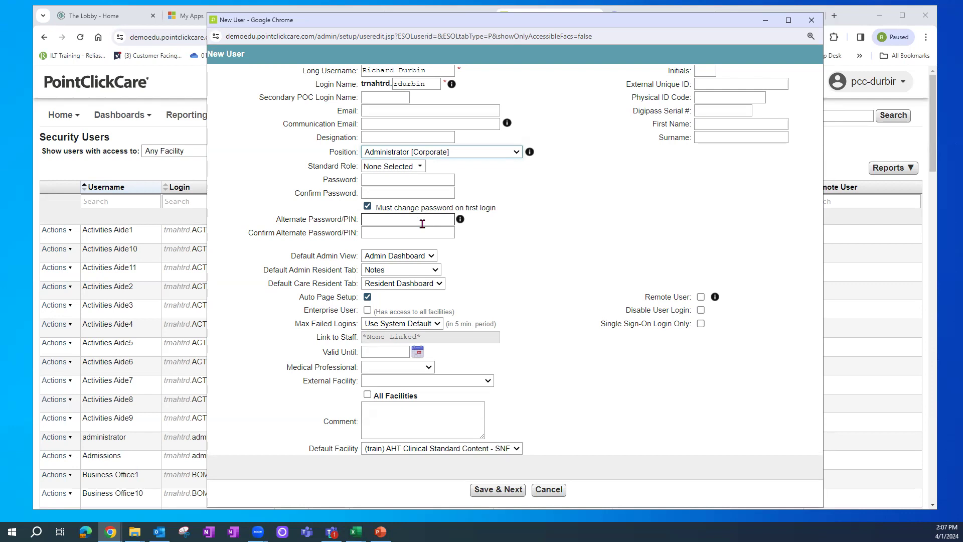
- Enter NHA in the Designation field and check the entry
left_click(375, 137)
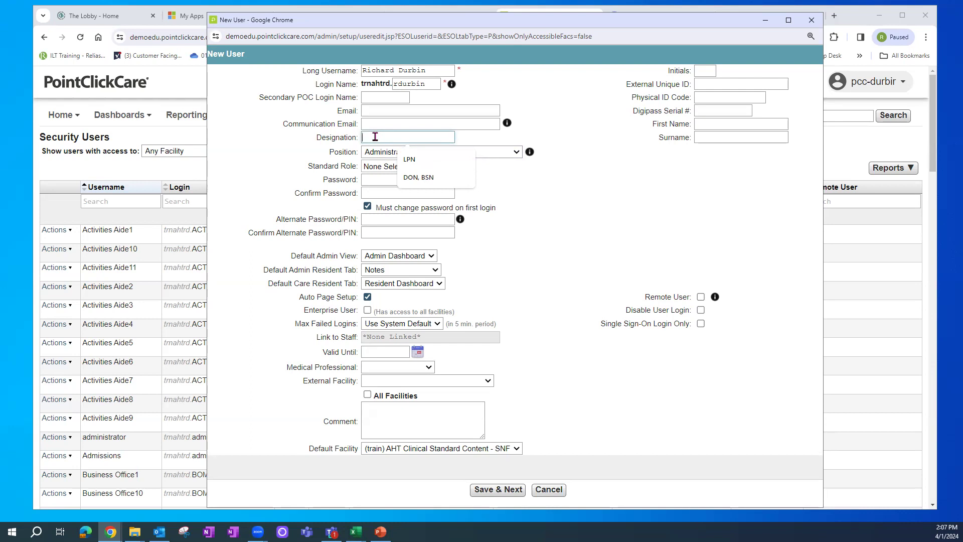
type("NHA")
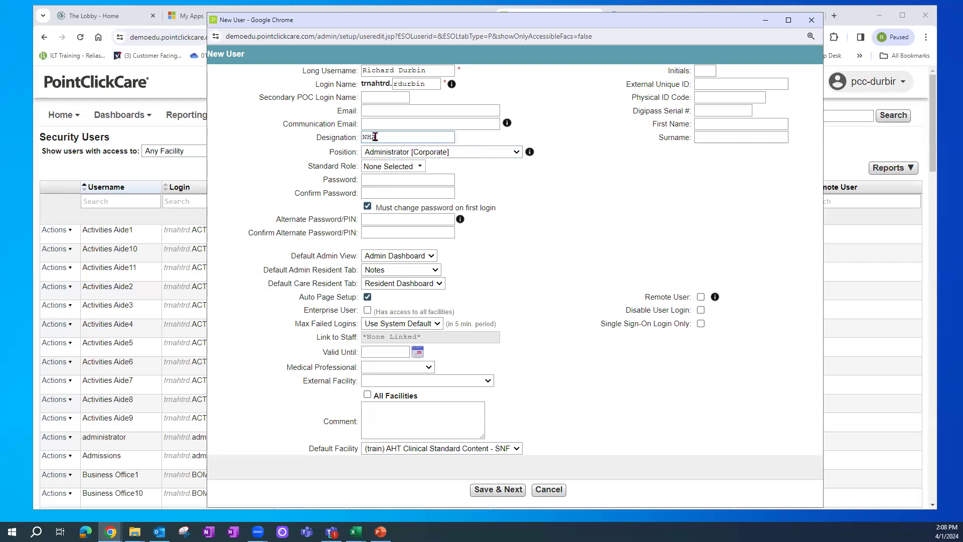
left_click(369, 139)
left_click_drag(381, 137, 338, 145)
left_click(381, 138)
left_click_drag(379, 139, 339, 143)
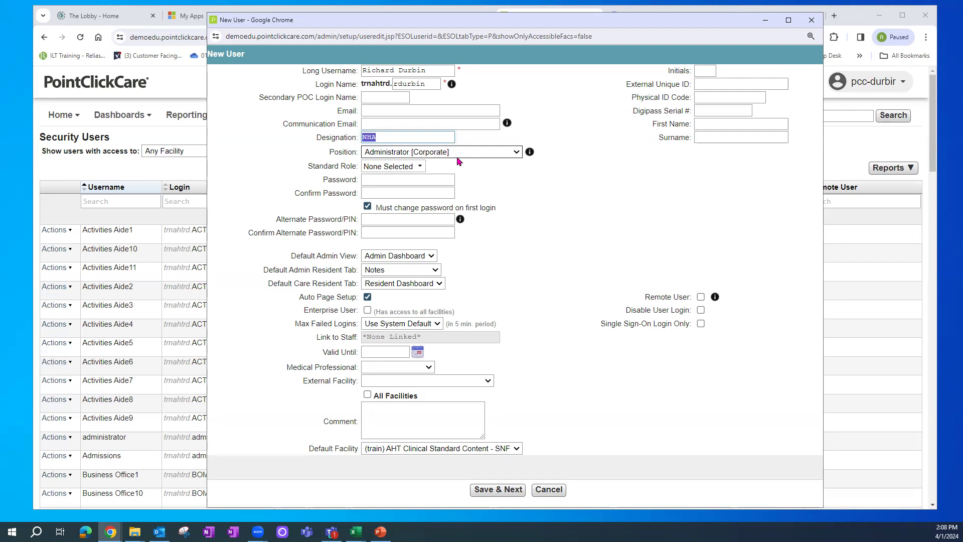
left_click(588, 194)
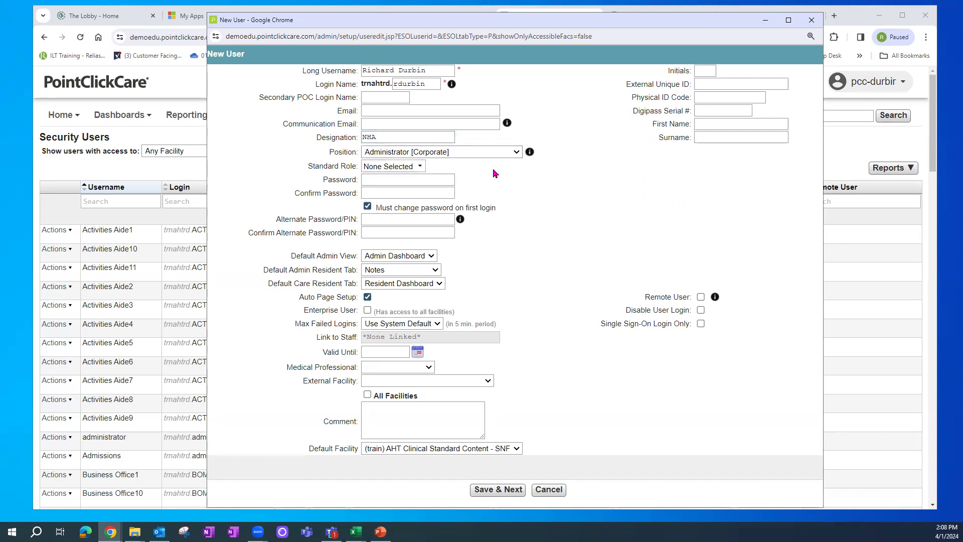
- Read and dismiss the SmartZone Position note and the Pulse Communication Email note
left_click(529, 152)
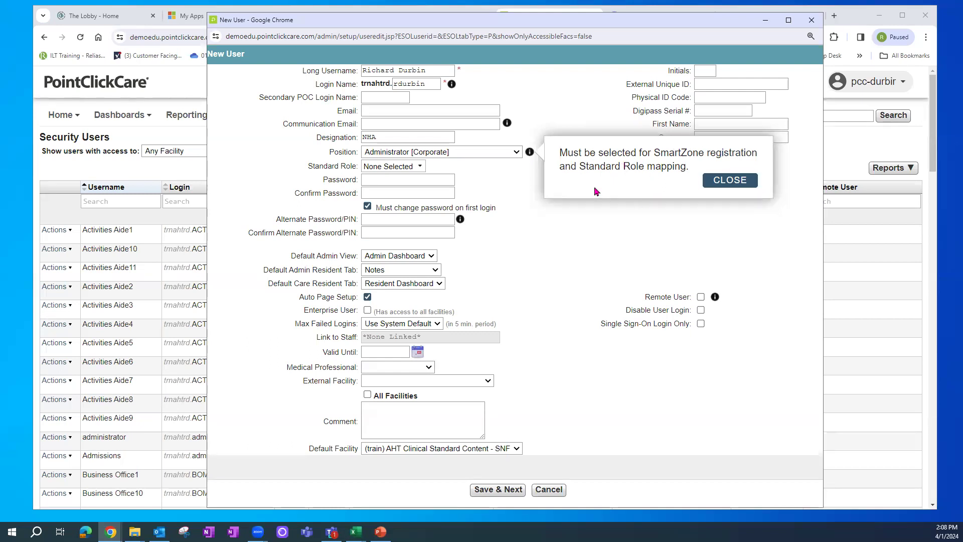
left_click(504, 146)
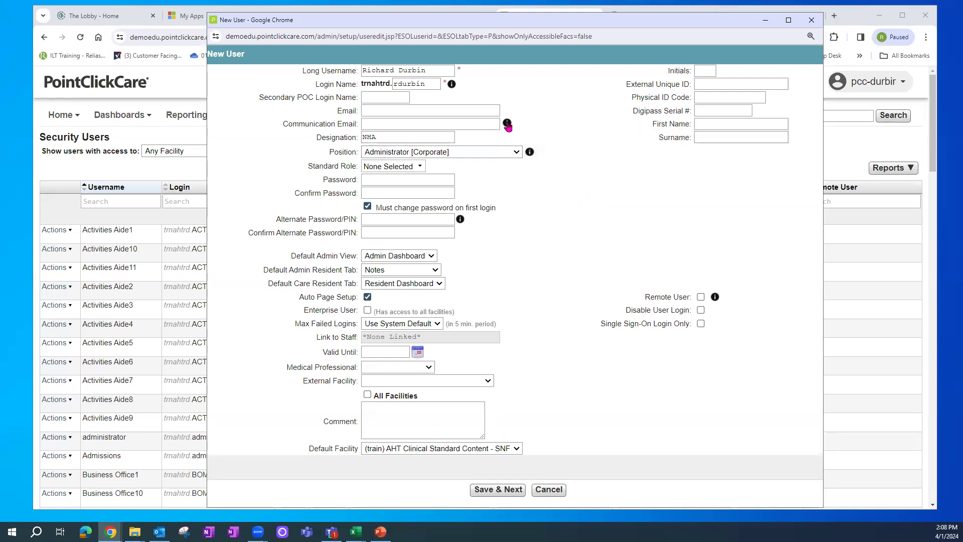
left_click(507, 124)
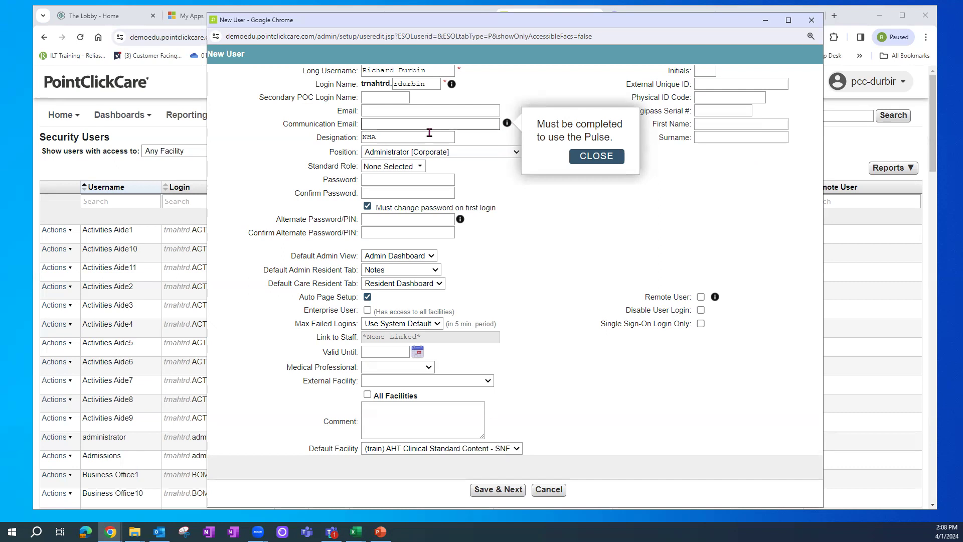
left_click(371, 123)
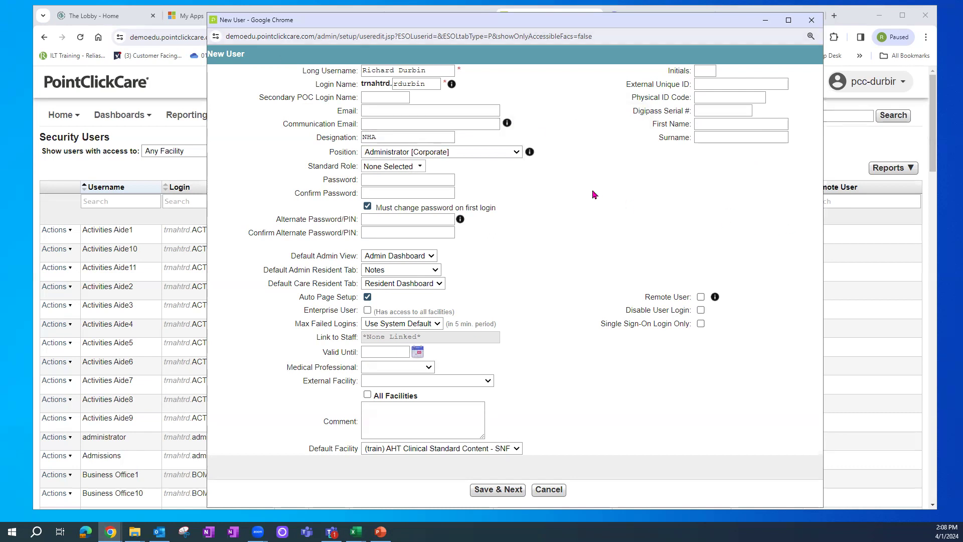
left_click(422, 167)
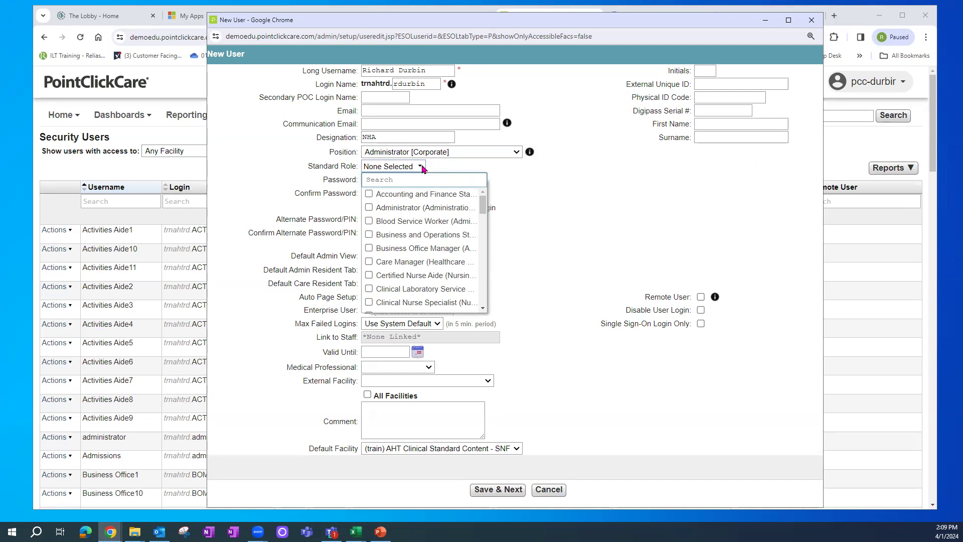
- Tick Administrator (Administration Services) and IT Systems Administrator as standard roles
left_click(369, 208)
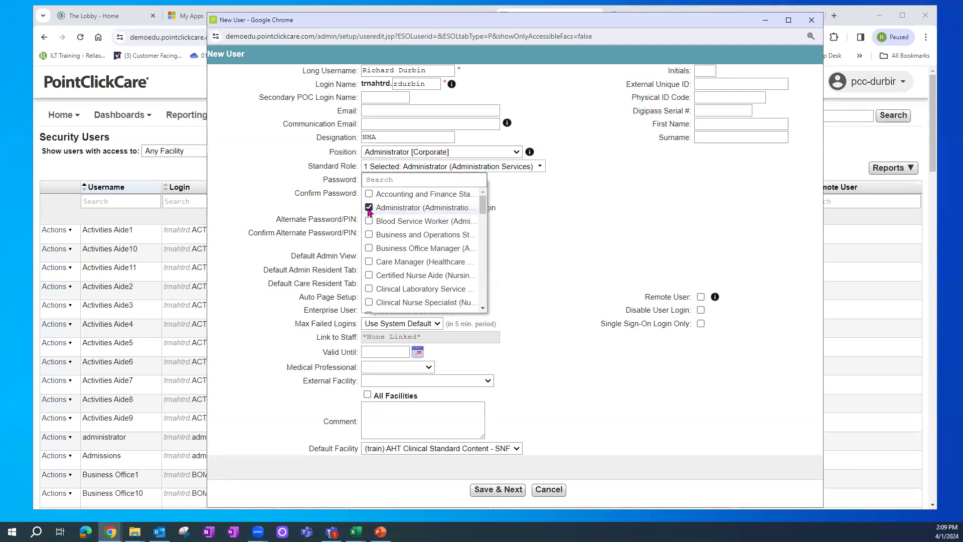
scroll(484, 296, "down", 5)
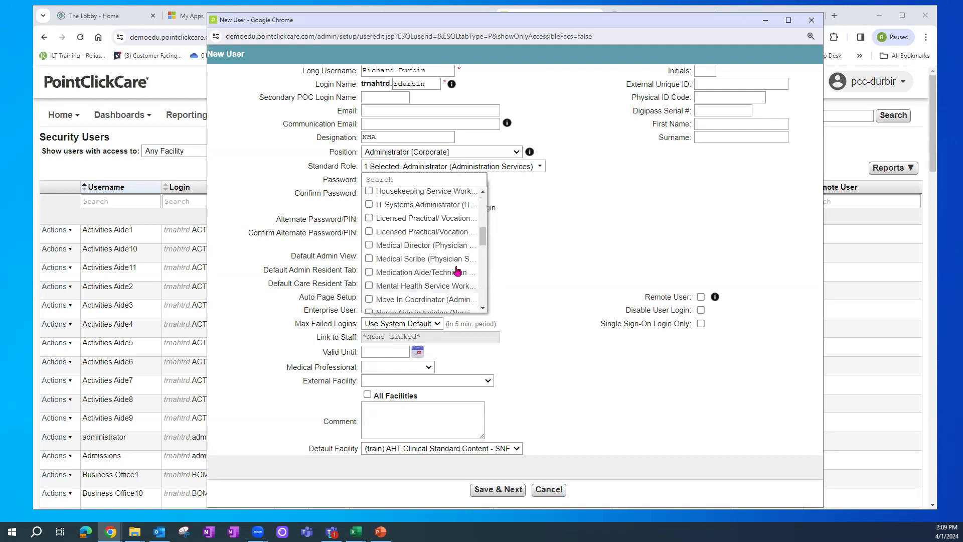
left_click(369, 208)
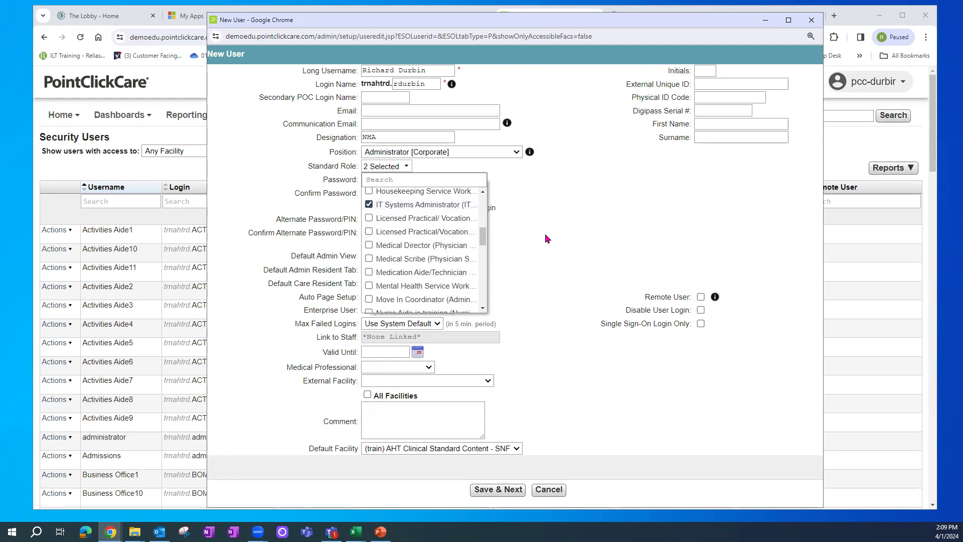
left_click(580, 220)
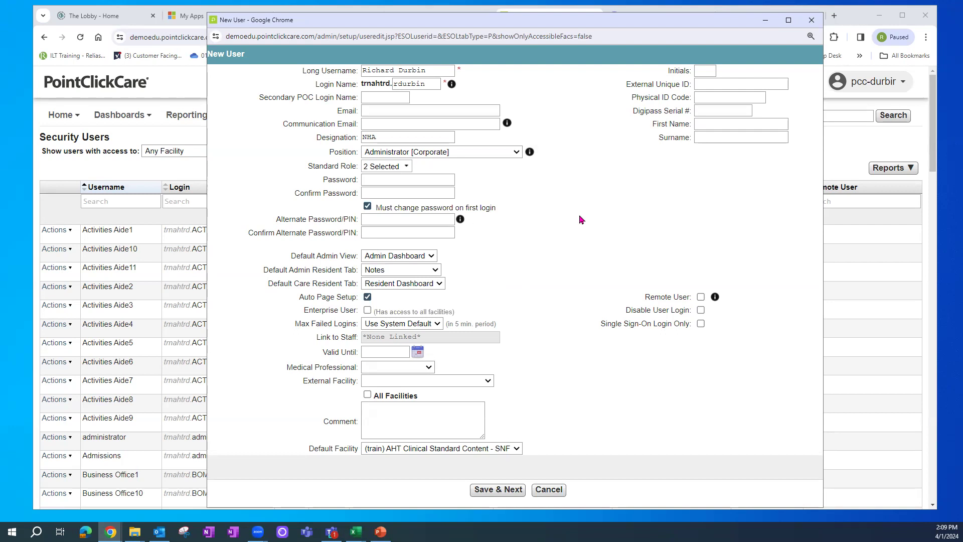
- Enter the user's password and fill the Confirm Password field
left_click(376, 180)
type("••••••••••")
key("Tab")
type("••••••••••")
left_click(436, 180)
left_click_drag(437, 180, 299, 181)
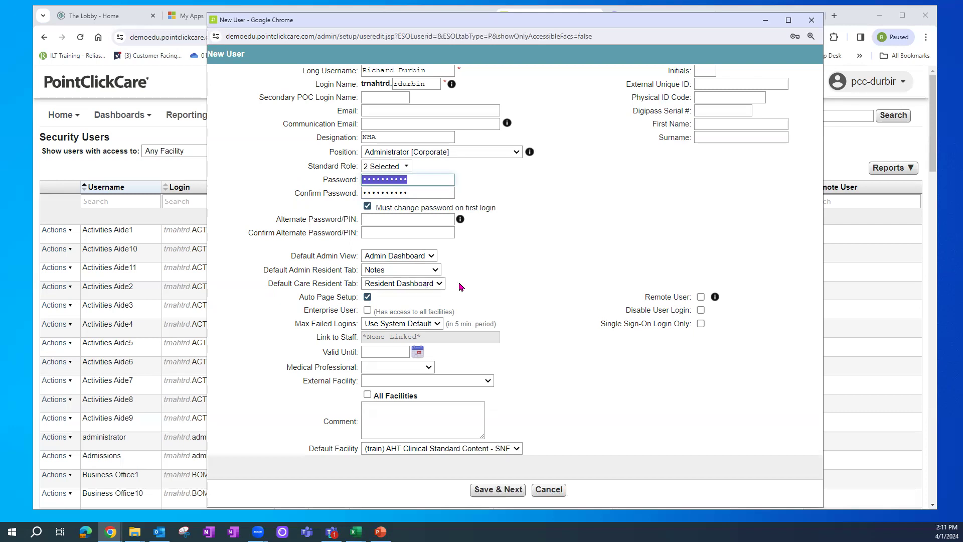
left_click(433, 257)
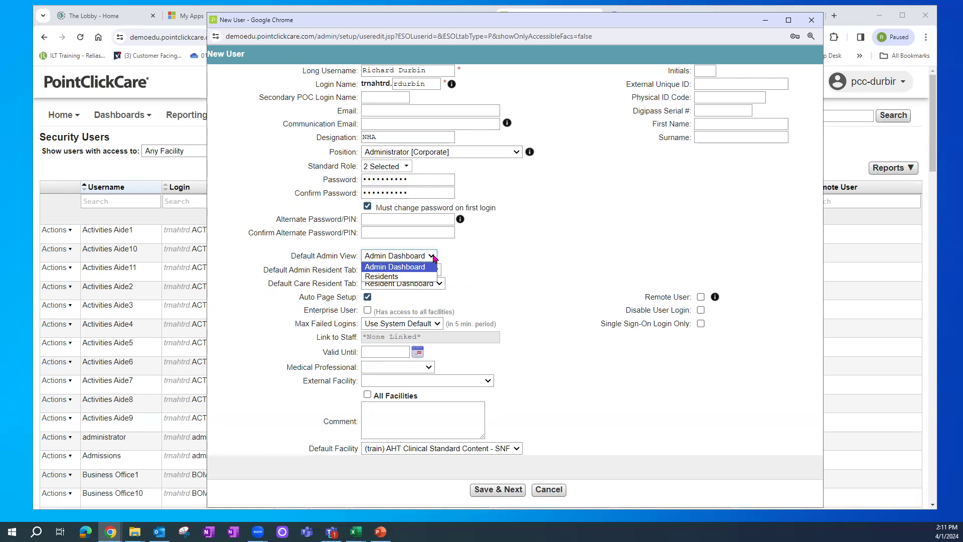
left_click(524, 254)
left_click(436, 270)
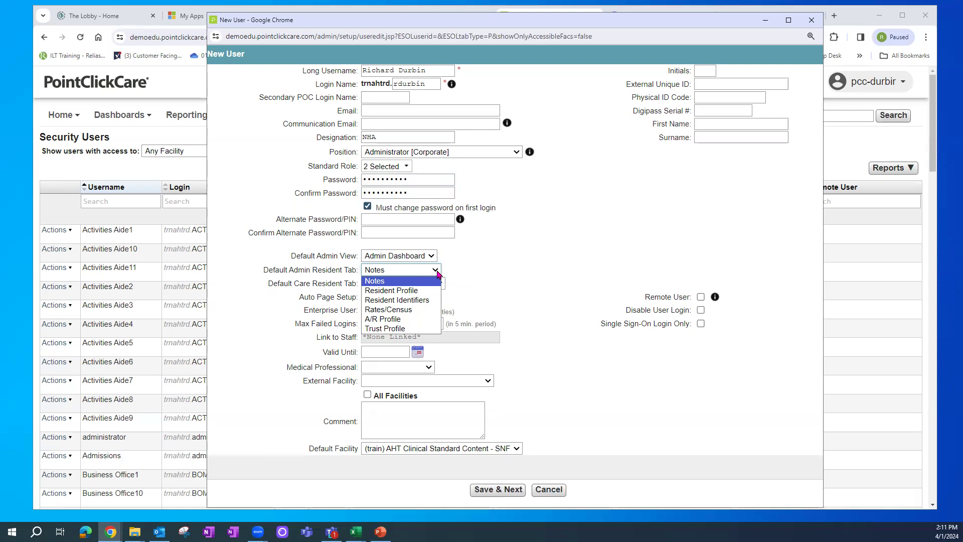
left_click(544, 283)
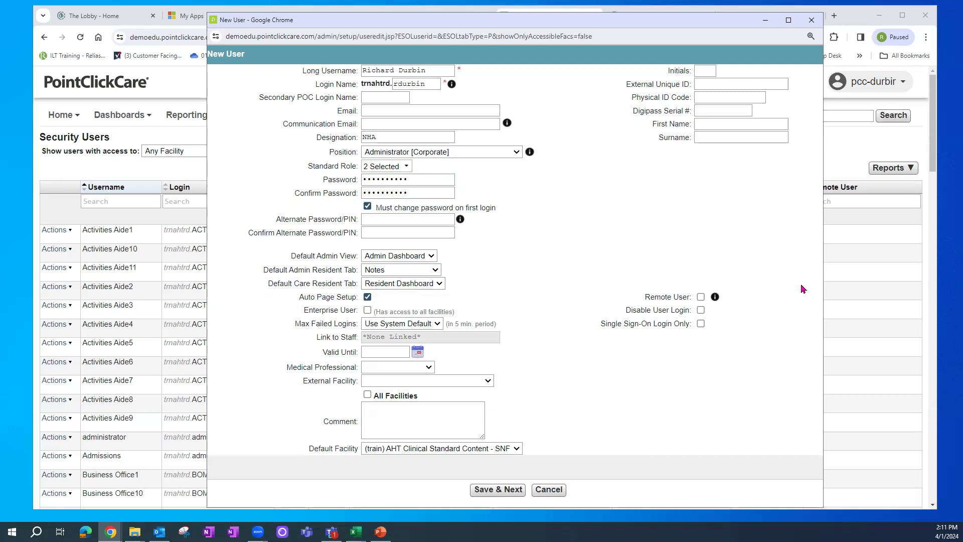
- Leave Remote User unticked after reading and closing its access explanation
left_click(702, 300)
left_click(701, 298)
left_click(716, 298)
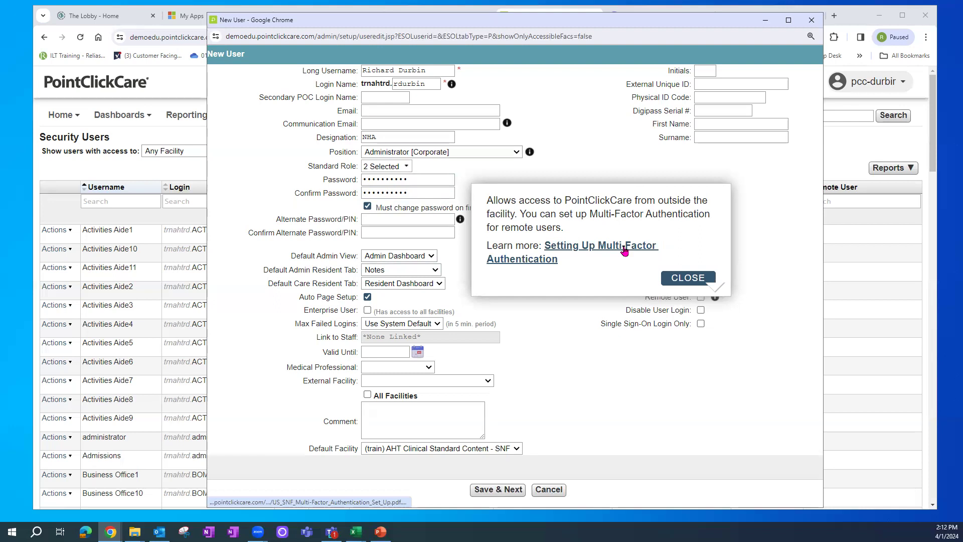
left_click(720, 431)
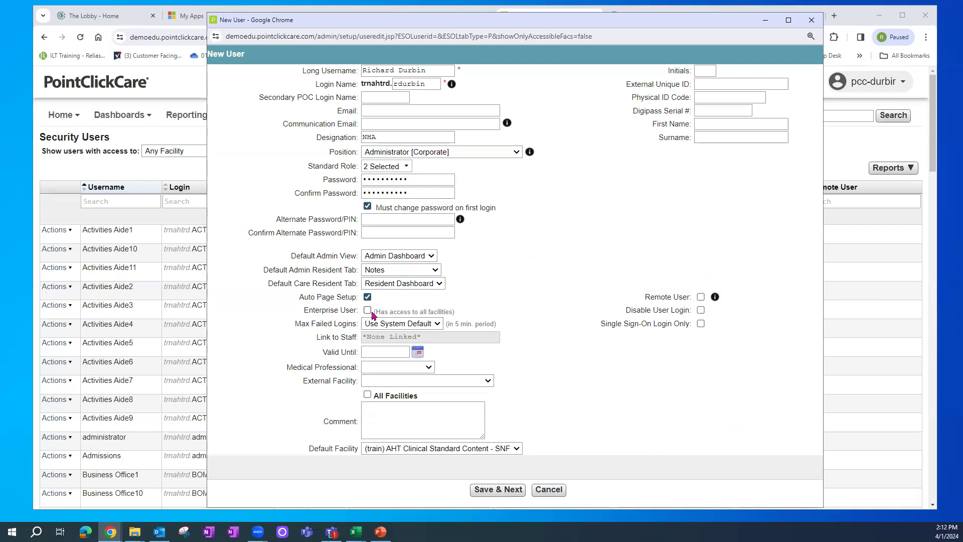
- Leave Enterprise User unticked after briefly turning it on
left_click_drag(404, 312, 462, 317)
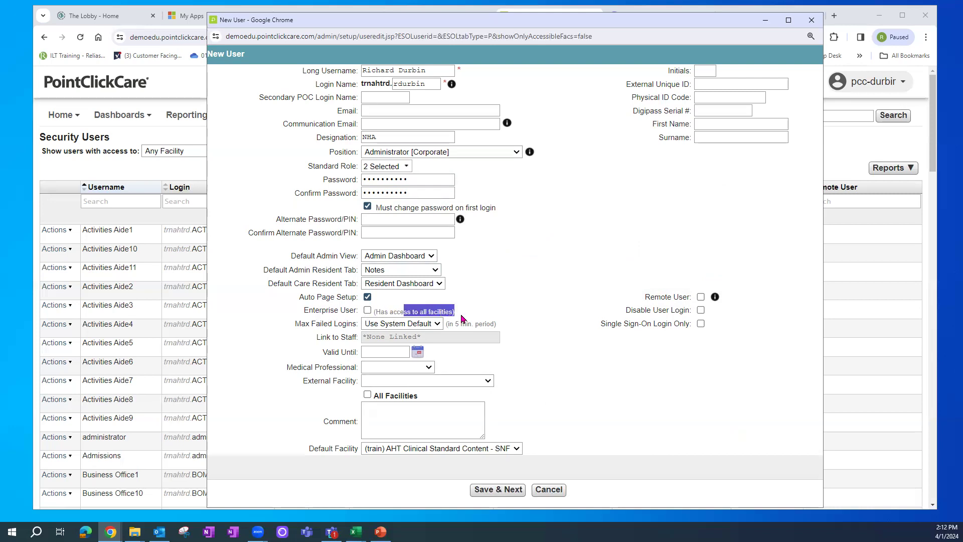
left_click(368, 310)
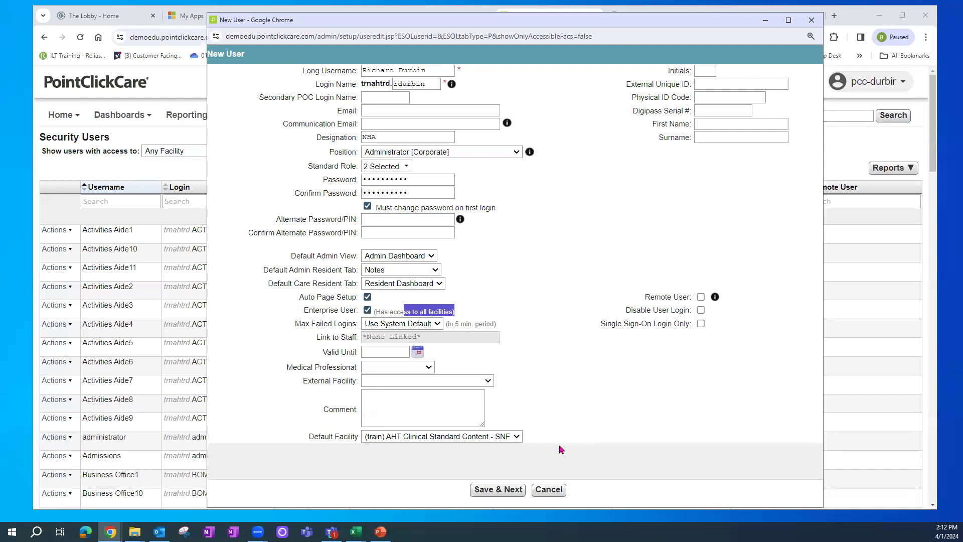
left_click(367, 311)
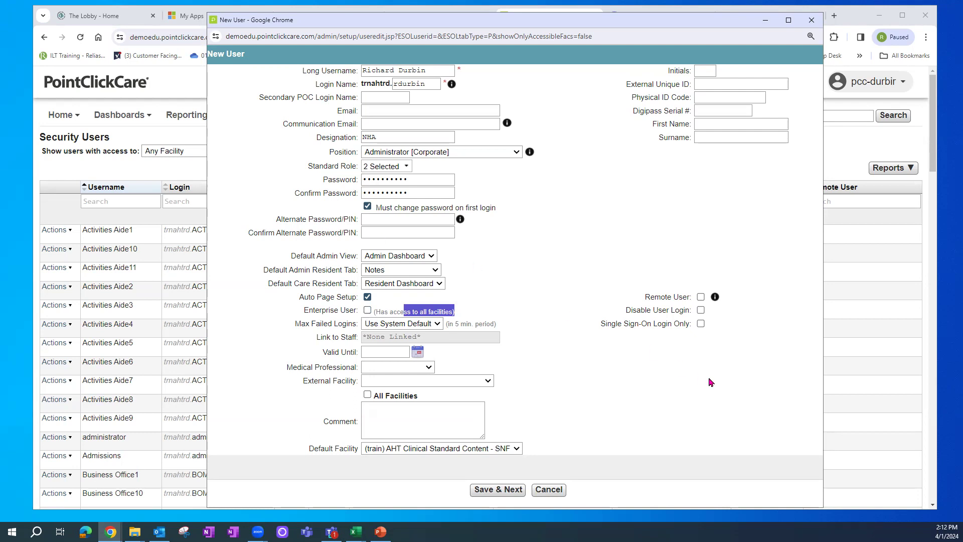
- Choose (train) AHT Nursing Advantage - SNF as default facility, keeping Disable User Login unticked
left_click(499, 451)
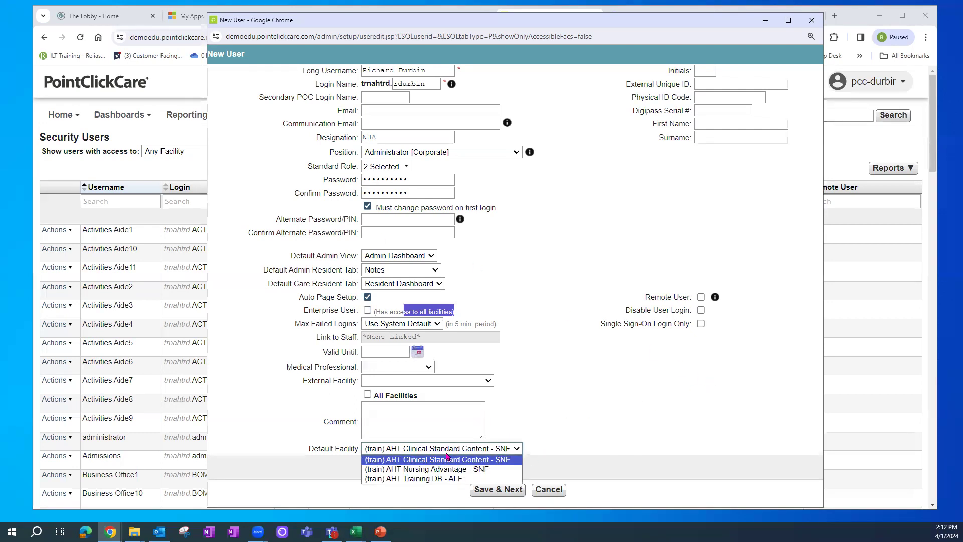
left_click(444, 469)
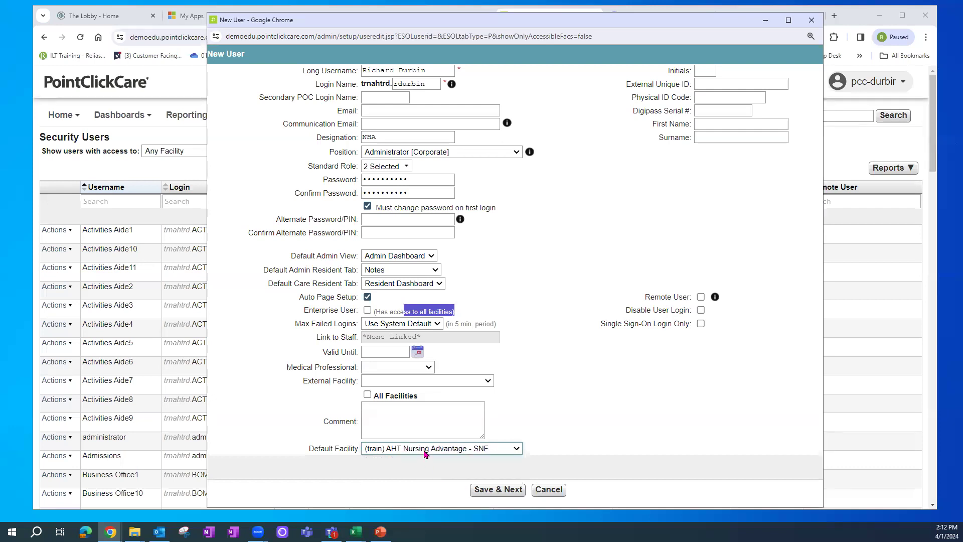
left_click(563, 309)
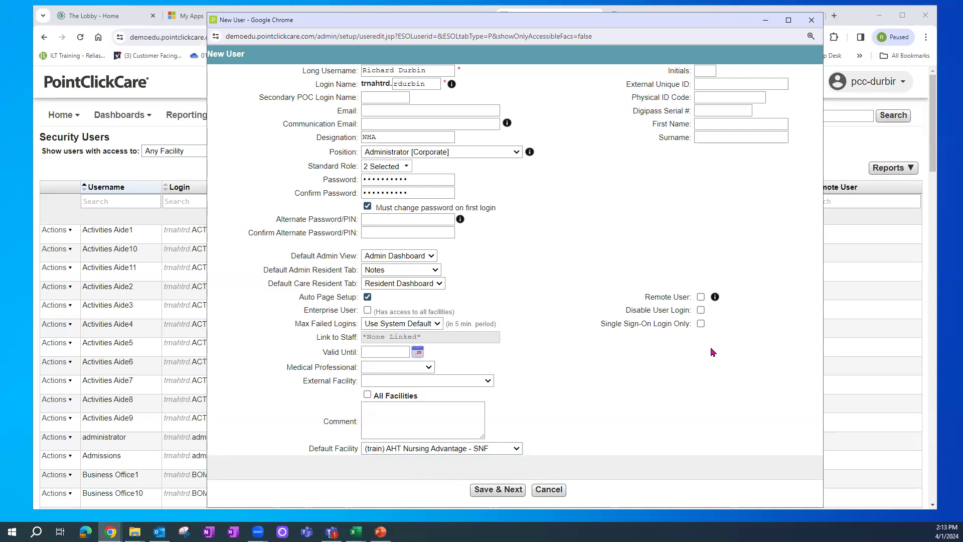
left_click(702, 310)
left_click(701, 310)
left_click(438, 324)
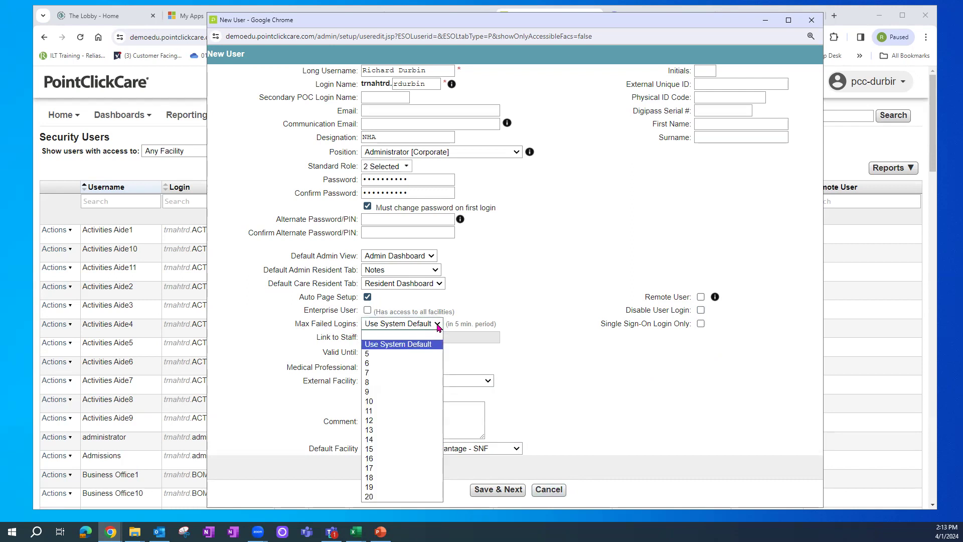
left_click(404, 344)
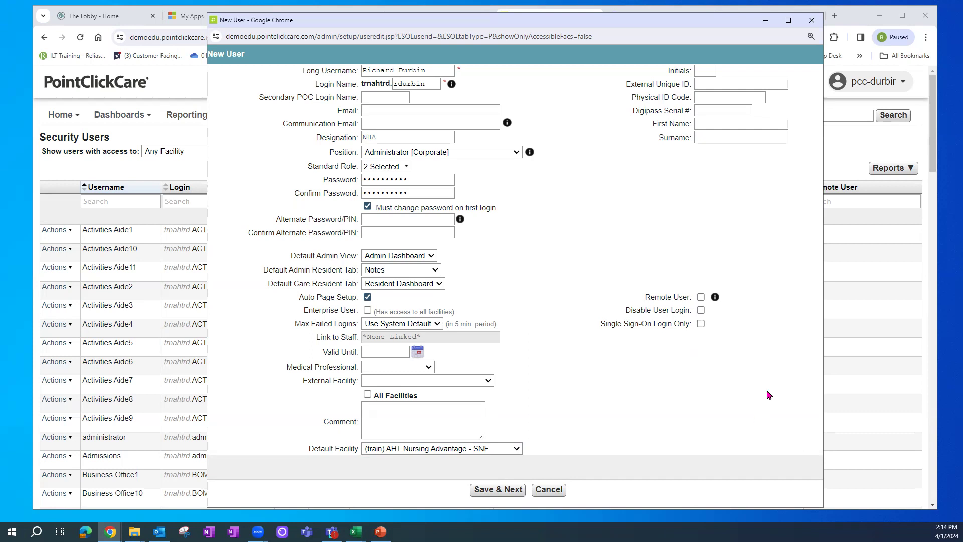
left_click(367, 352)
- View the Medical Professional choices and leave that field blank
left_click(430, 368)
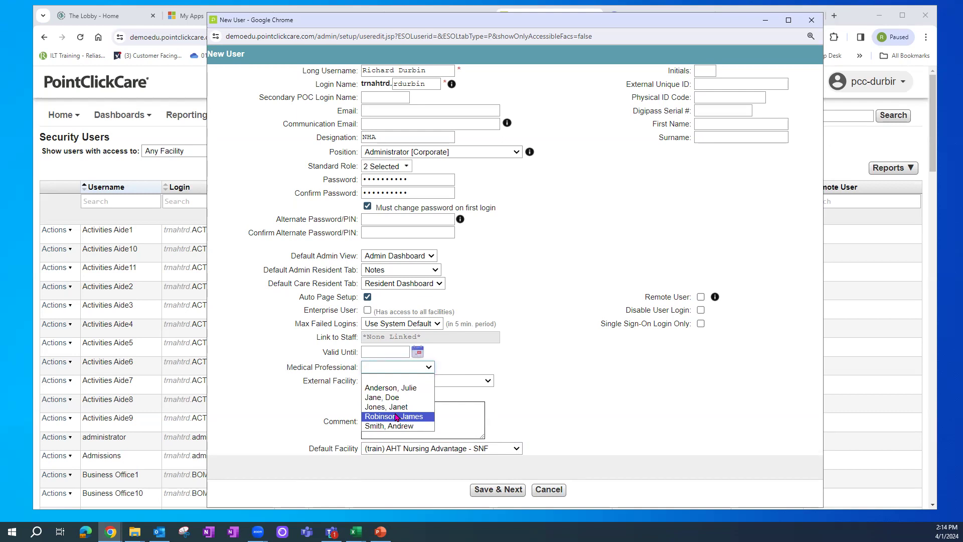
left_click(551, 395)
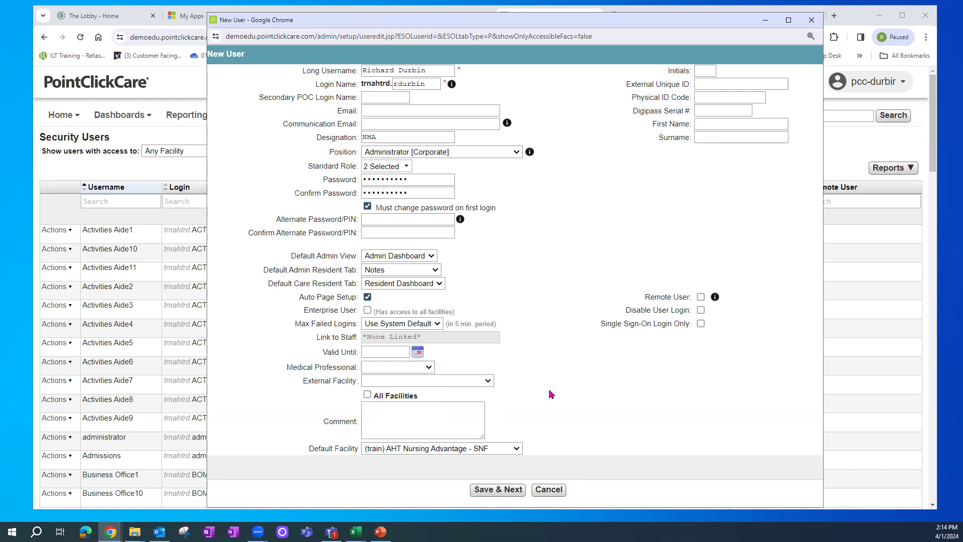
left_click(489, 381)
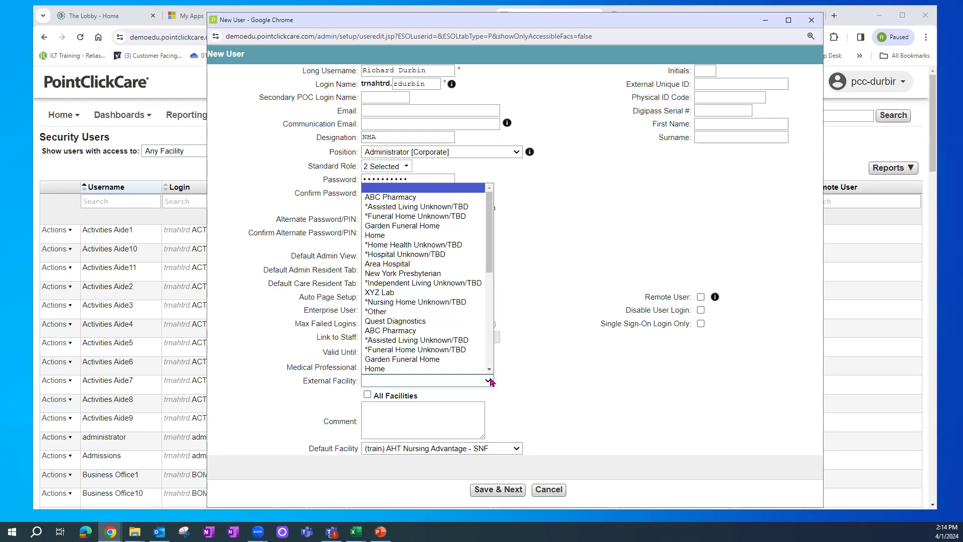
- Choose ABC Pharmacy as the External Facility
left_click(397, 197)
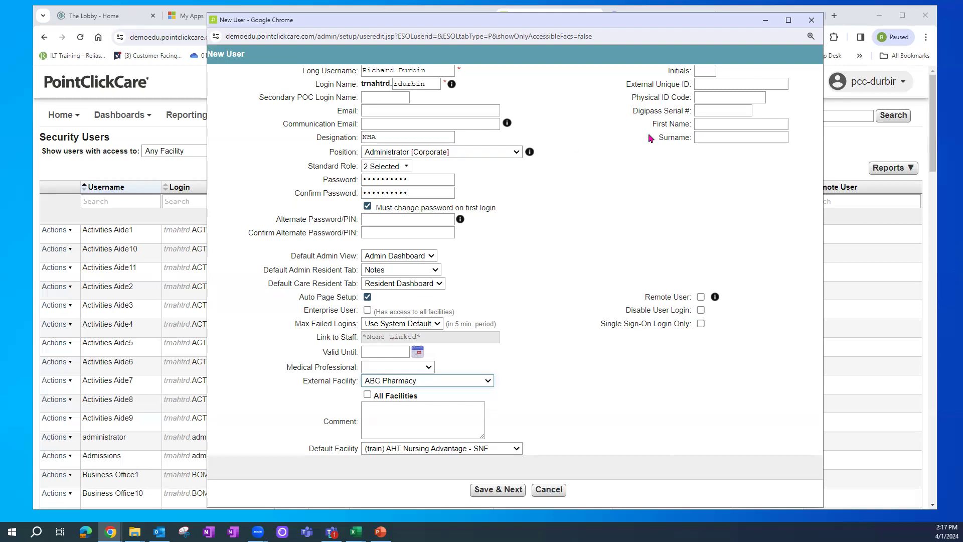
- Save the user with Save & Next and cancel the Roles Assigned window
left_click(498, 491)
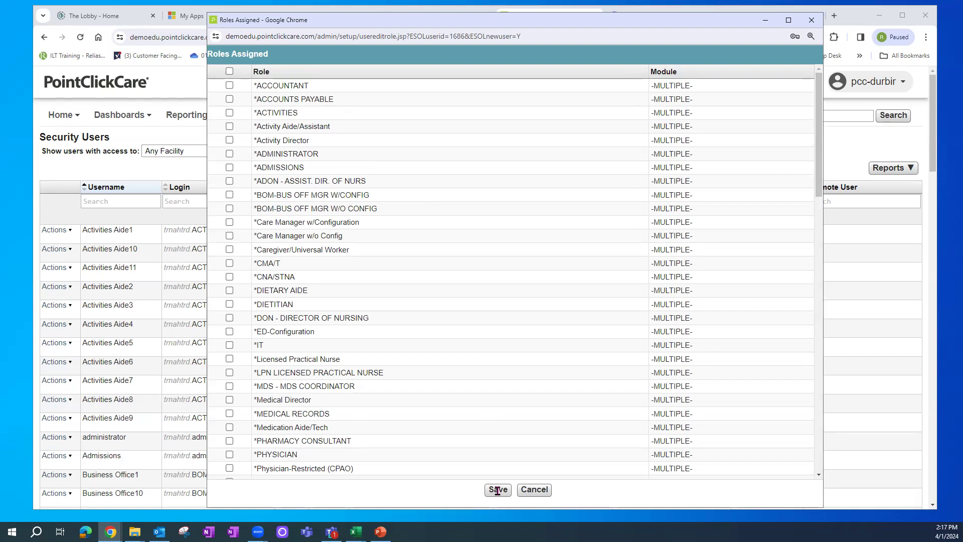
left_click(531, 492)
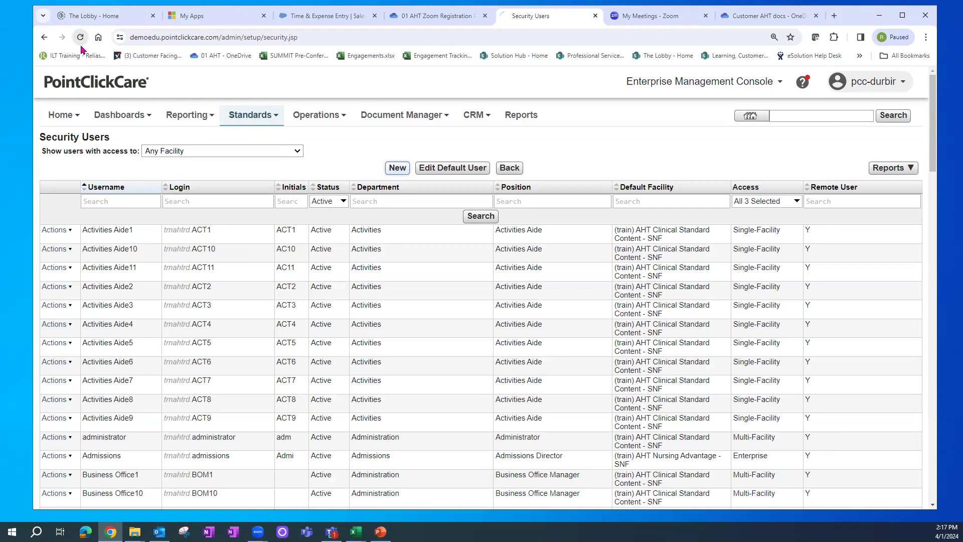
- Reload the Security Users list and add Single-Facility users so all three access types are selected
left_click(81, 38)
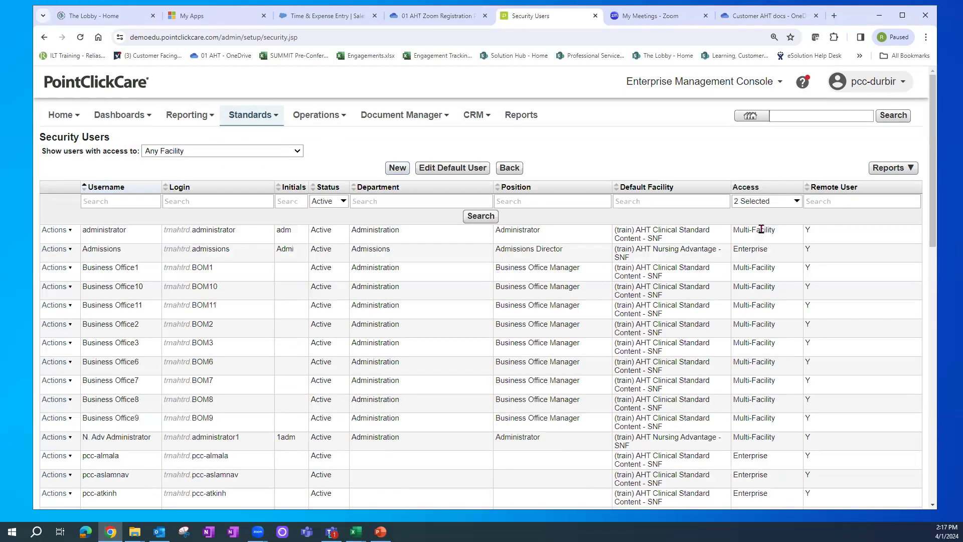
left_click(761, 202)
left_click(757, 249)
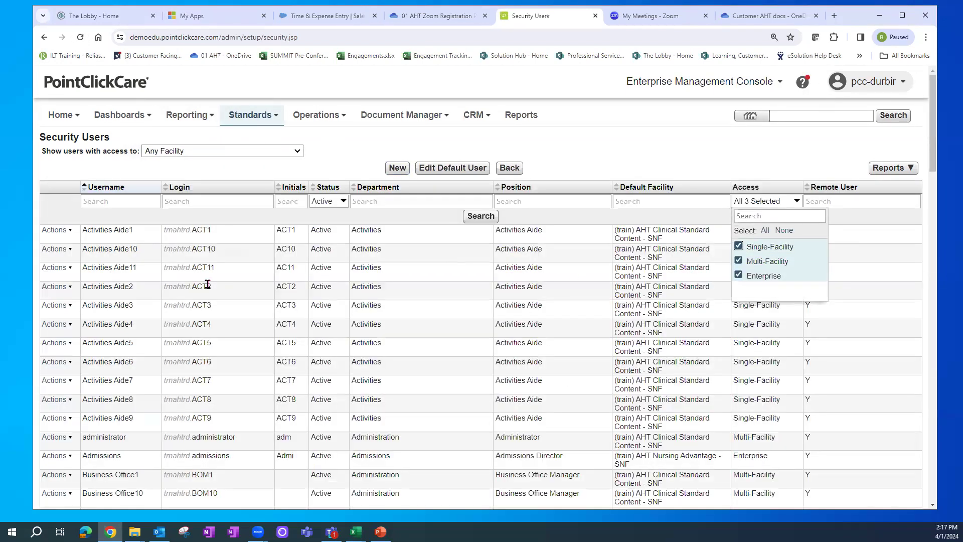
- Search usernames for 'rich' and bring up the Actions menu on the new user's row
left_click(122, 203)
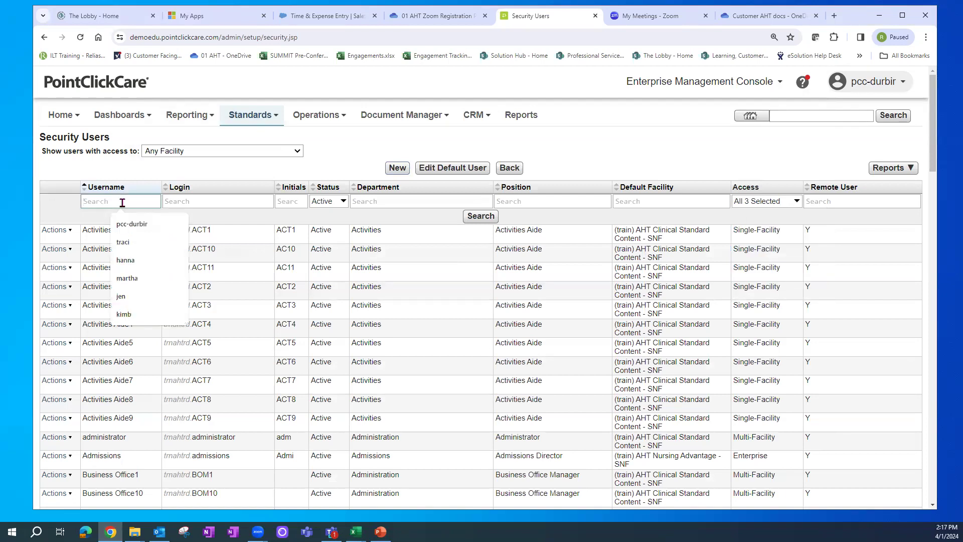
type("rich")
key("Return")
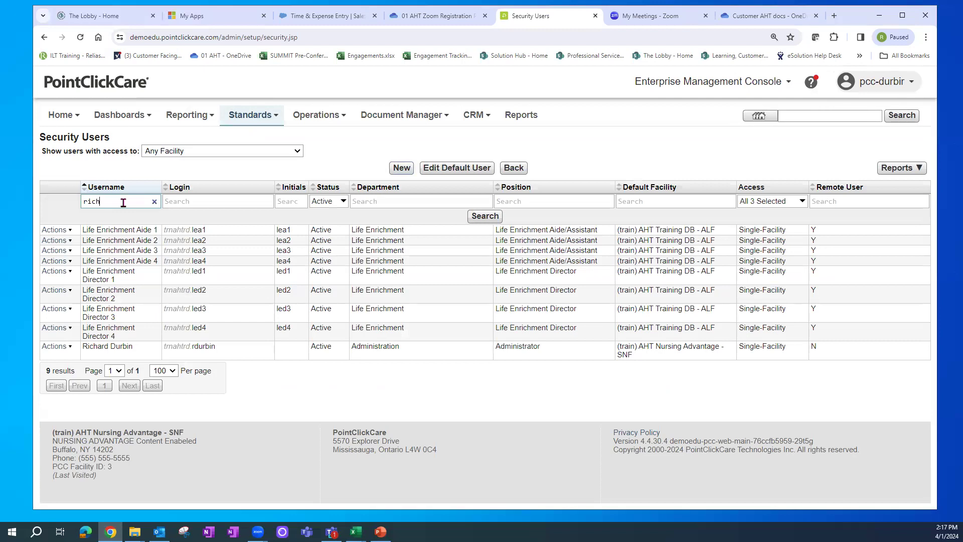
double_click(103, 202)
left_click(54, 347)
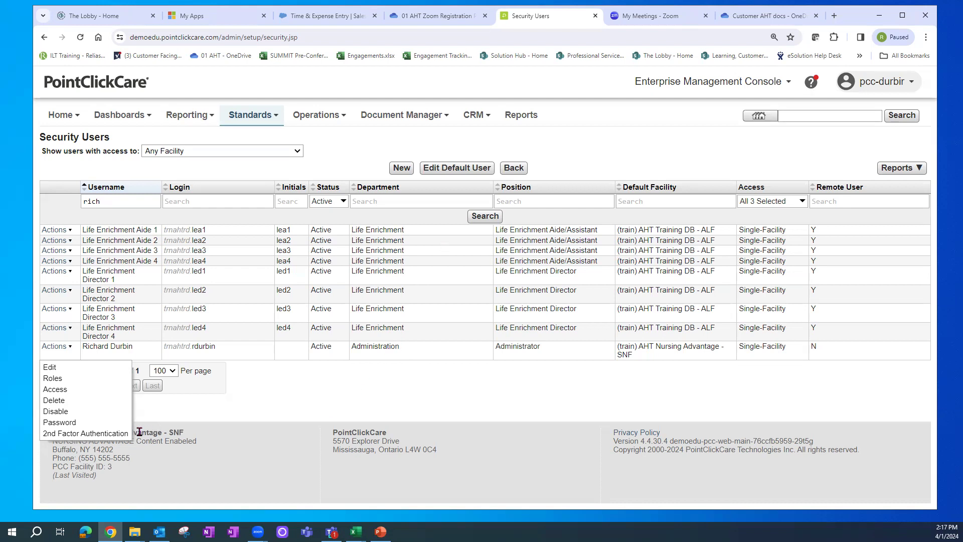
- Add (train) AHT Clinical Standard Content - SNF to the new user's facility access, save, and bring up the facility chooser
left_click(64, 391)
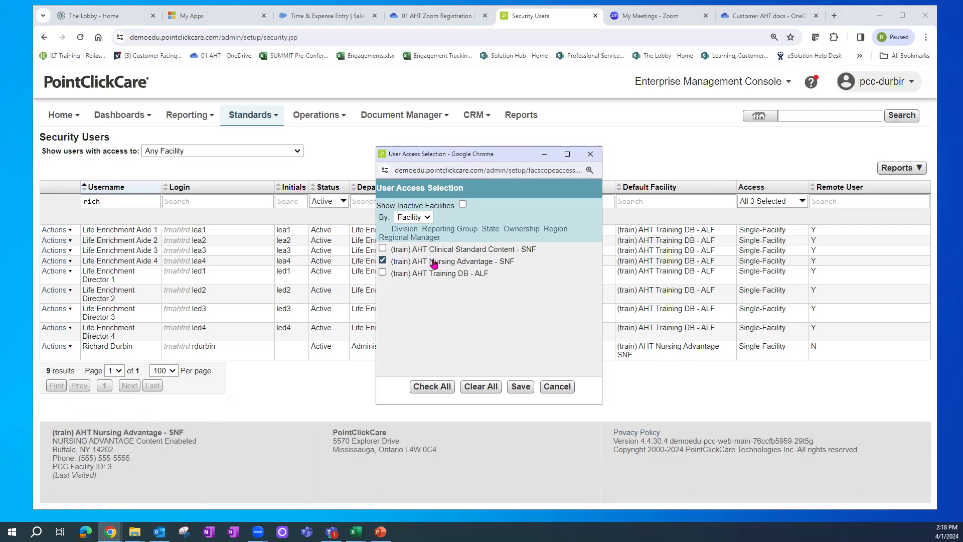
left_click(383, 249)
left_click(520, 386)
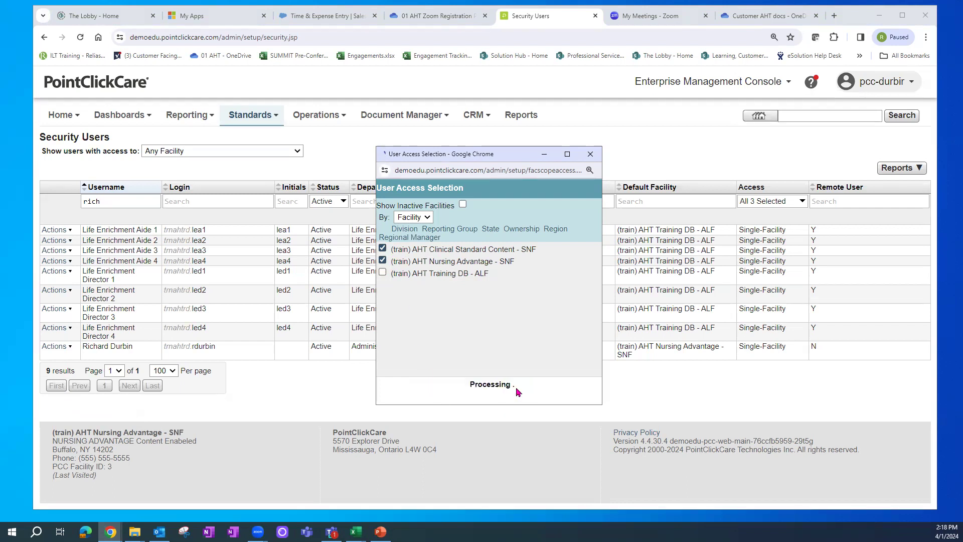
left_click(730, 89)
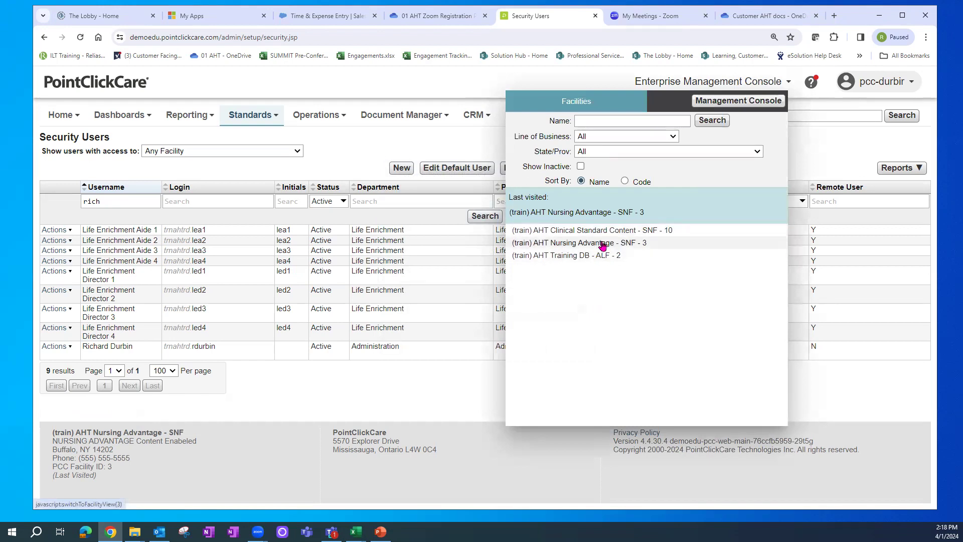
- Dismiss the facility chooser, then uncheck Clinical Standard Content in the user's facility access and save
left_click(381, 390)
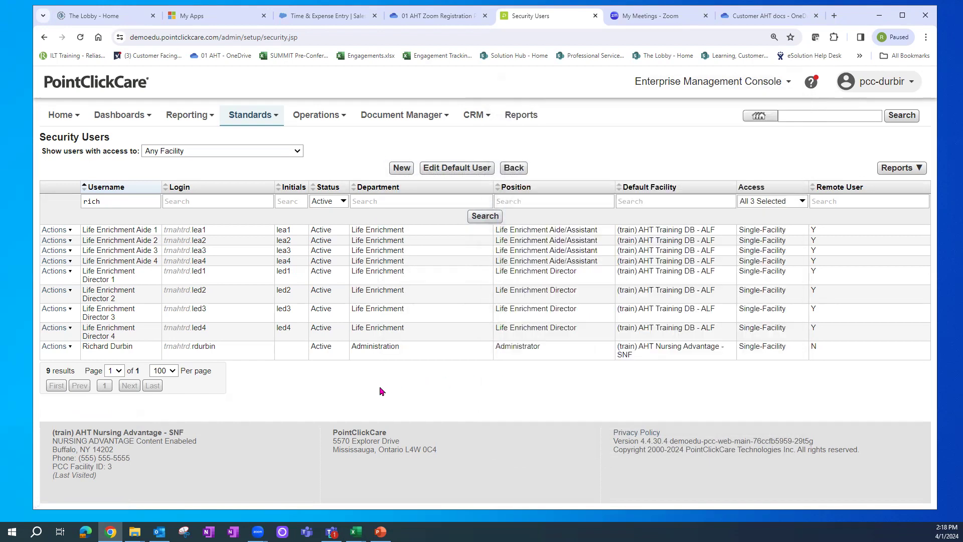
left_click(55, 347)
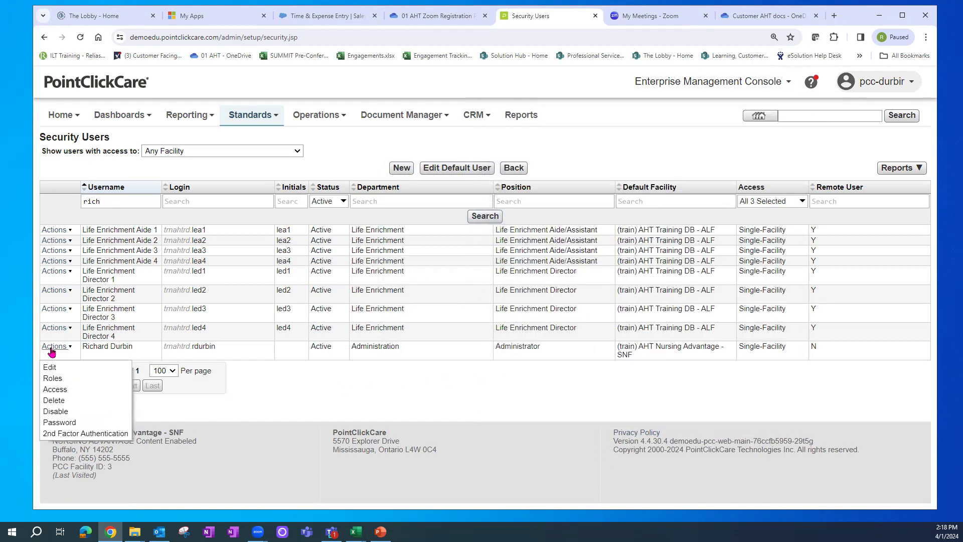
left_click(55, 390)
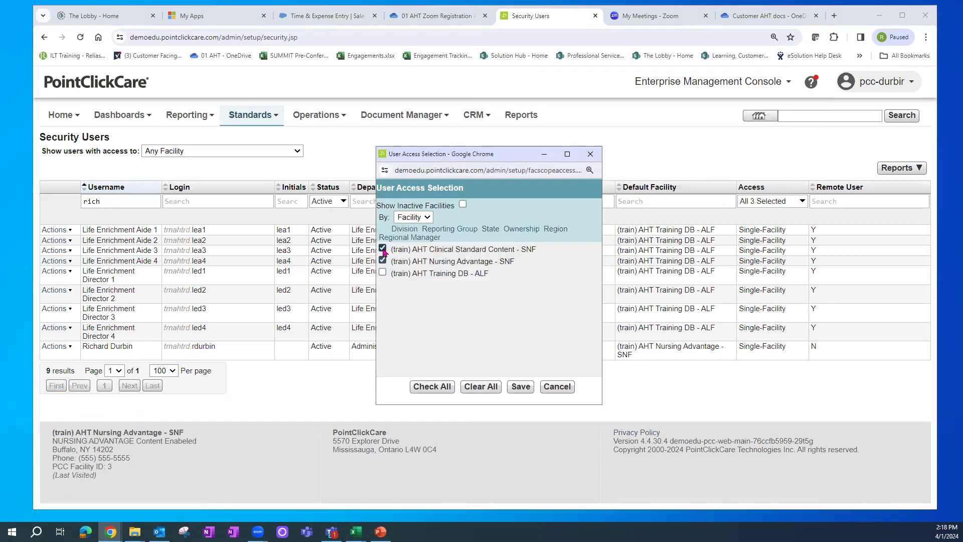
left_click(382, 249)
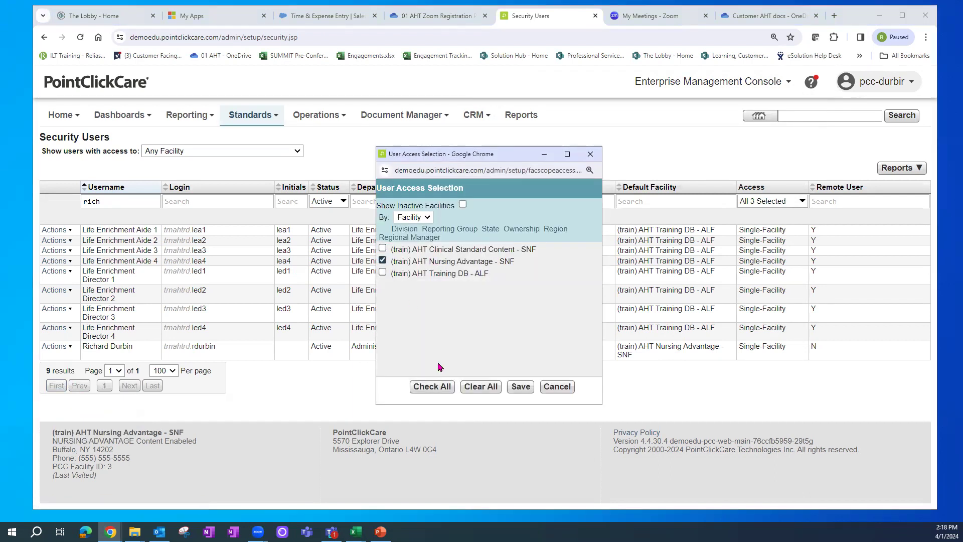
left_click(521, 393)
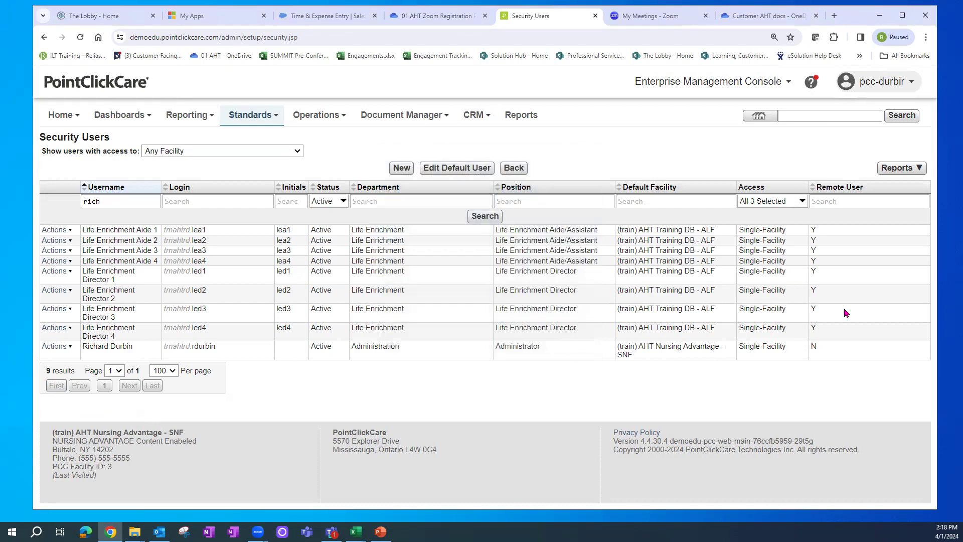
- Check the facility chooser without switching, then return to the Administration user's Actions menu
left_click(736, 83)
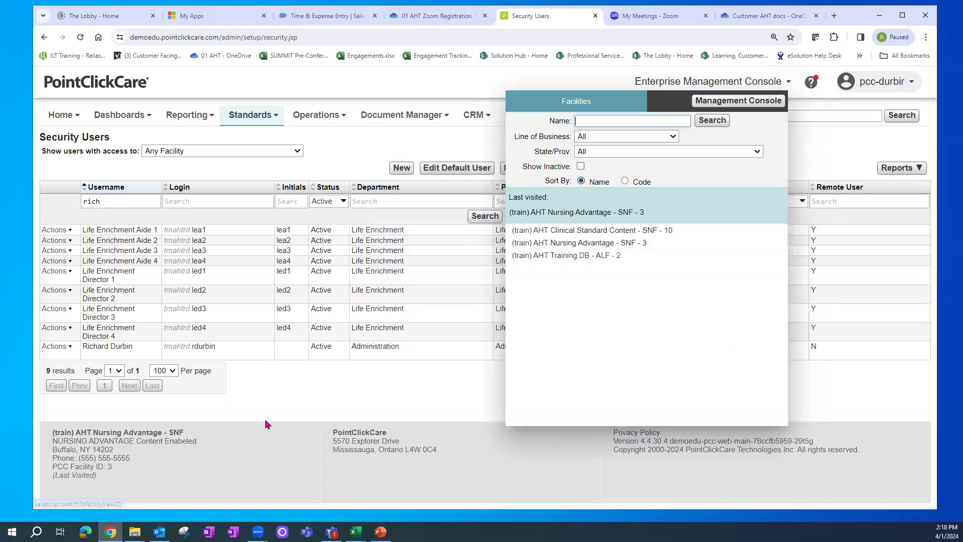
left_click(297, 392)
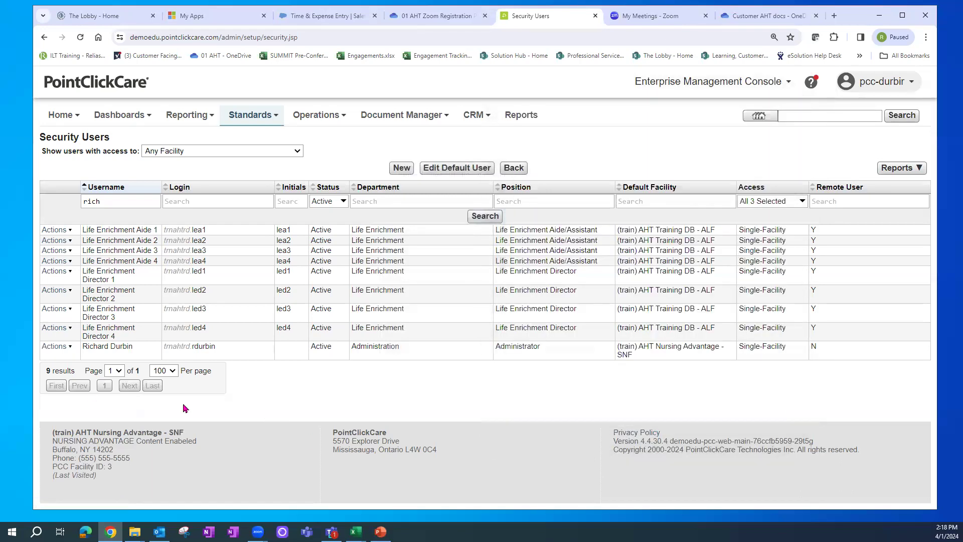
left_click(54, 351)
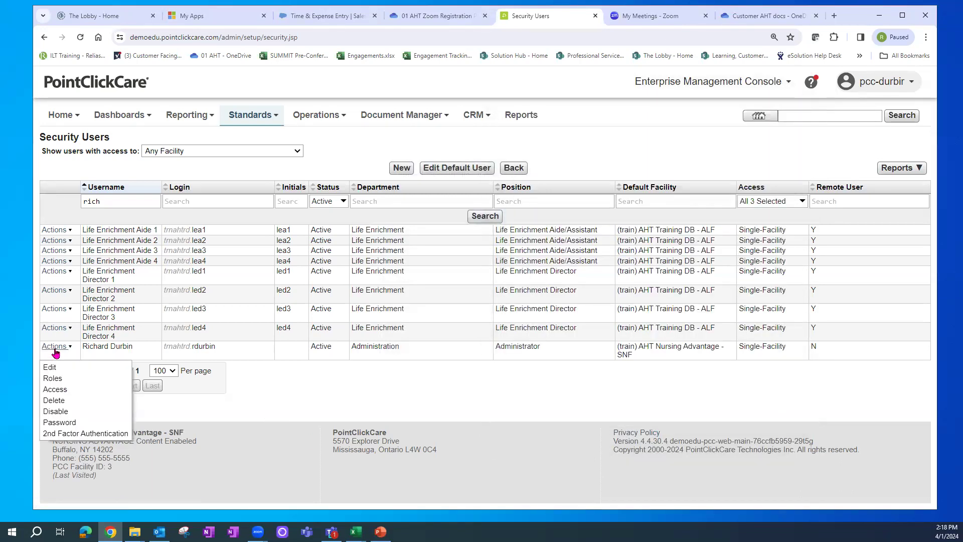
left_click(55, 401)
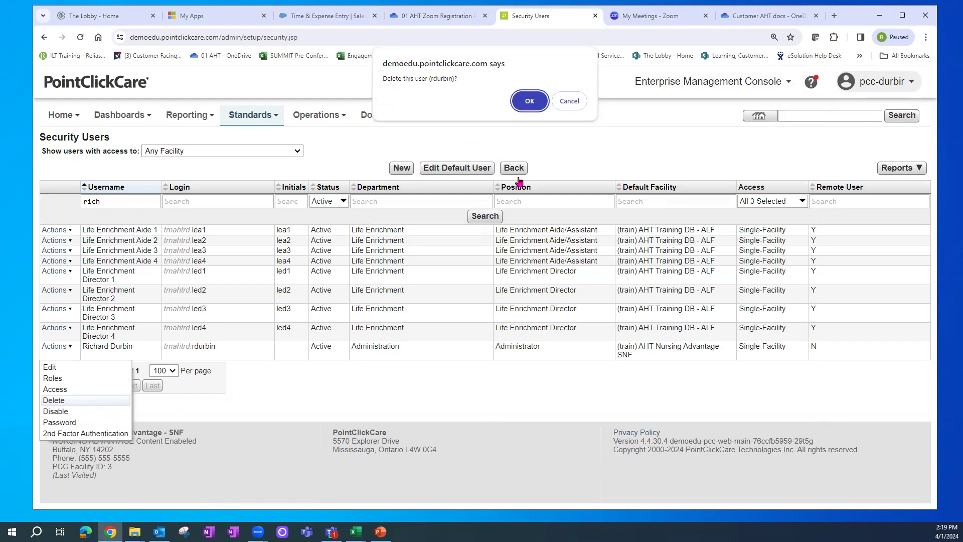
left_click(584, 102)
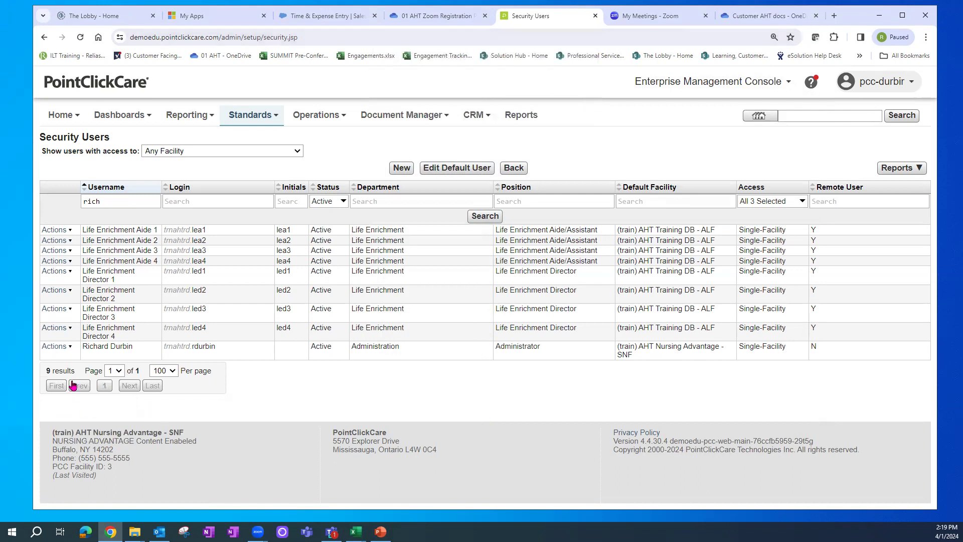
left_click(57, 351)
- Edit the user, enlarge the form, tick Disable User Login, then cancel without saving and reopen Actions
left_click(50, 367)
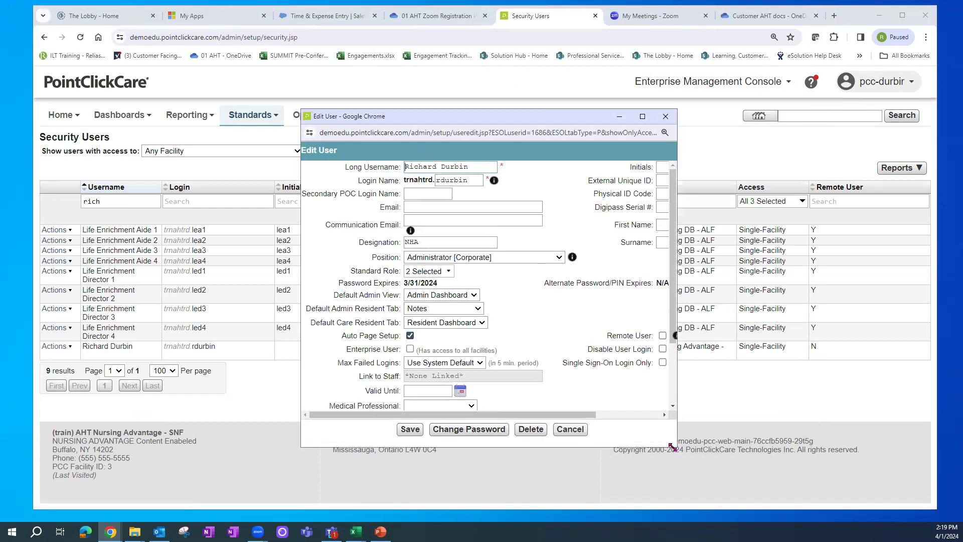
left_click_drag(675, 448, 721, 537)
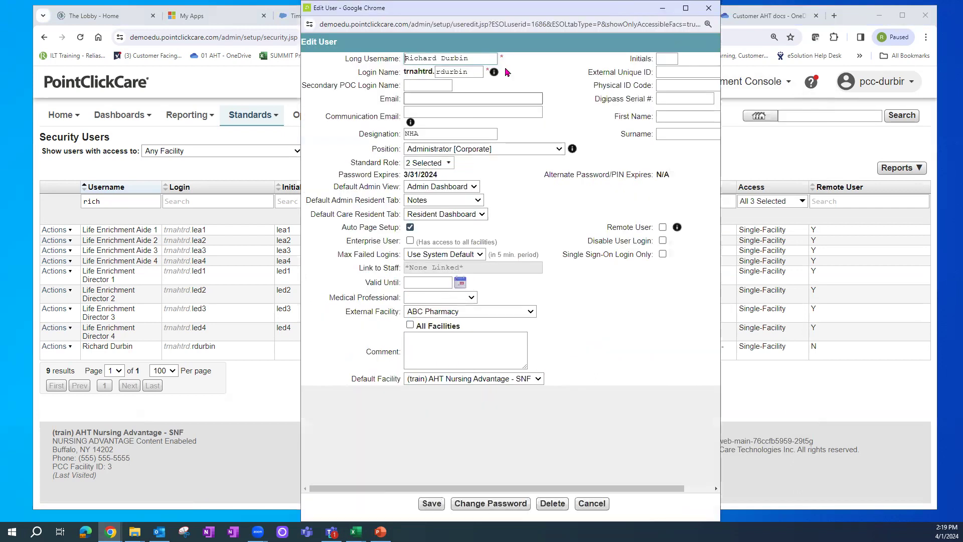
left_click(662, 241)
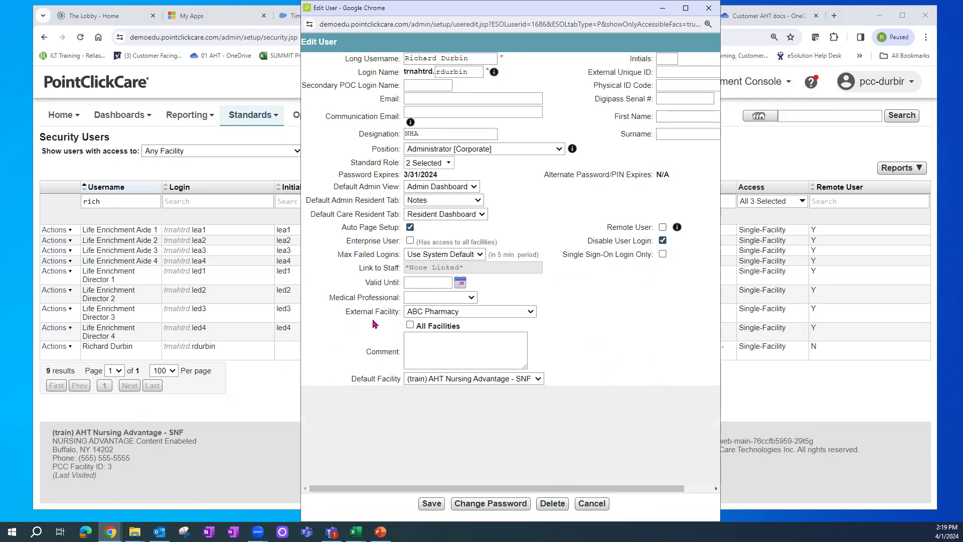
left_click(592, 503)
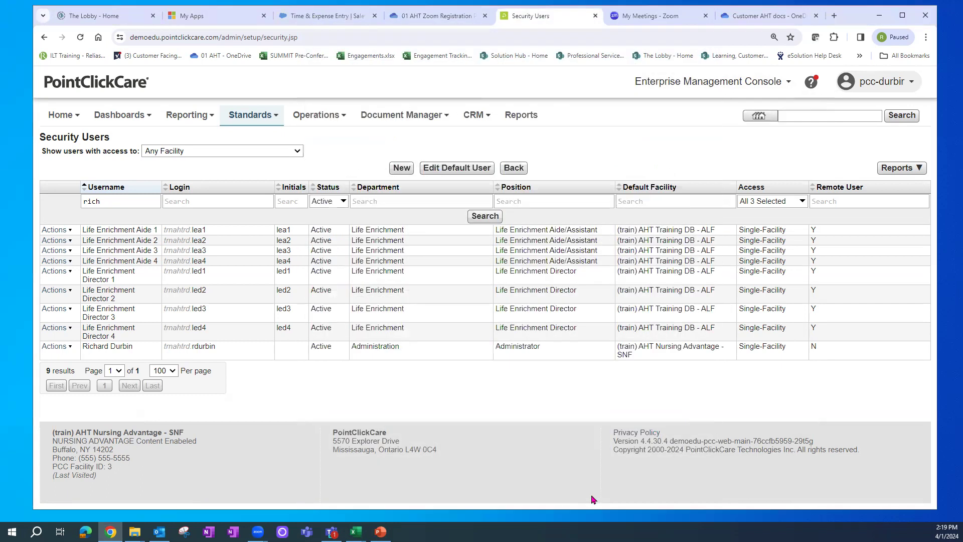
left_click(57, 346)
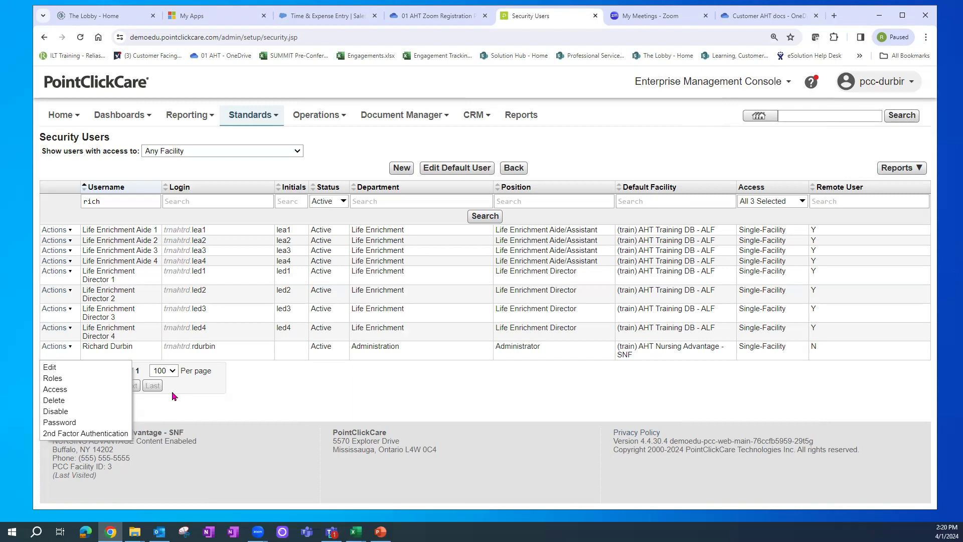
- Disable the Administration user and add Inactive to the Status filter so inactive users are listed
left_click(55, 411)
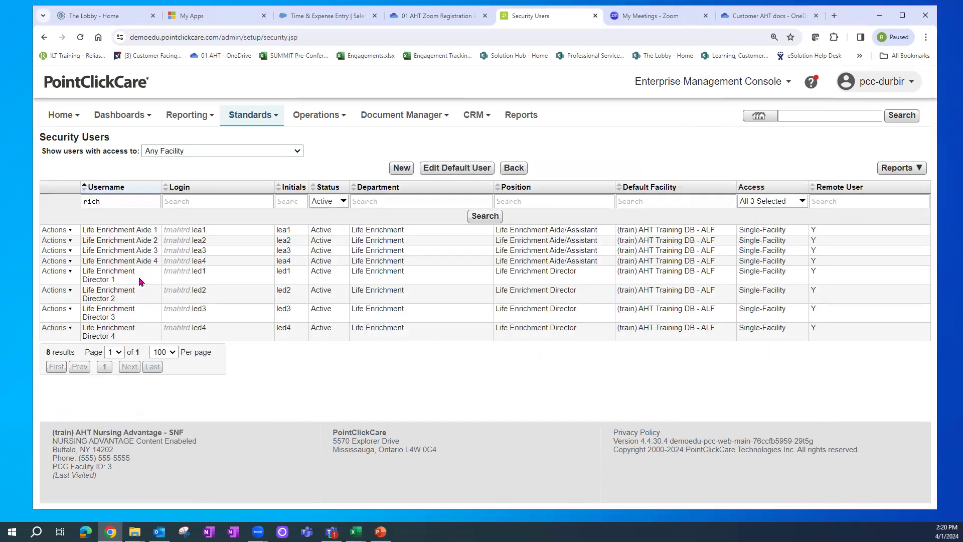
left_click(343, 202)
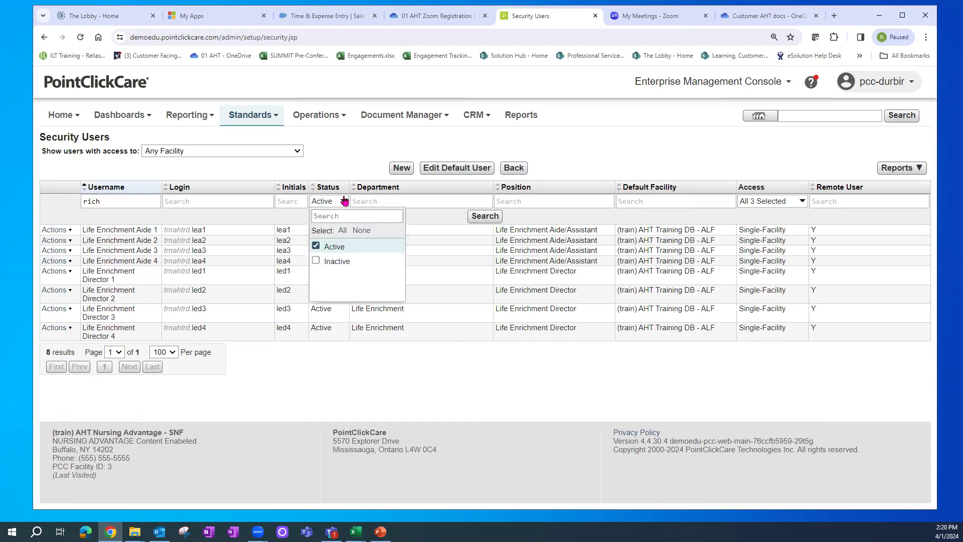
left_click(316, 260)
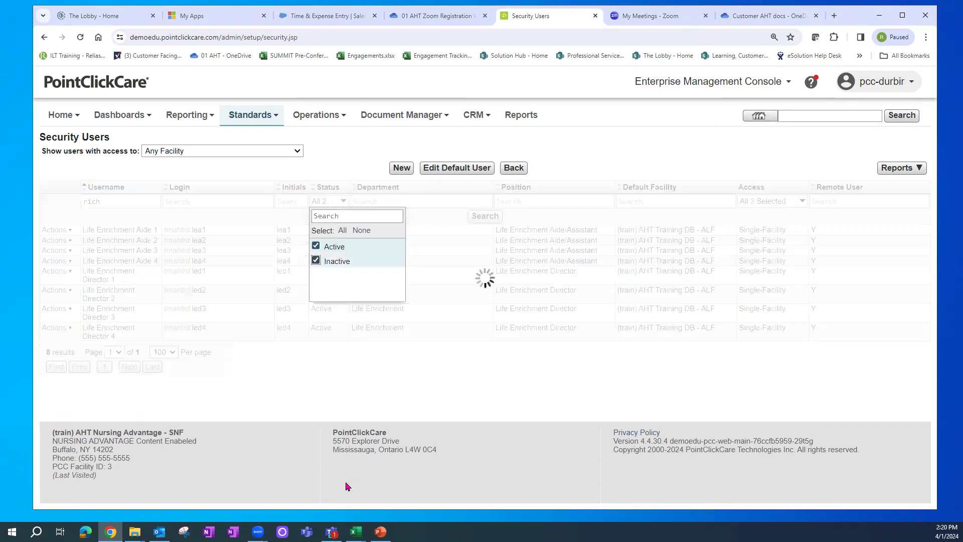
left_click(300, 414)
left_click_drag(372, 347, 427, 350)
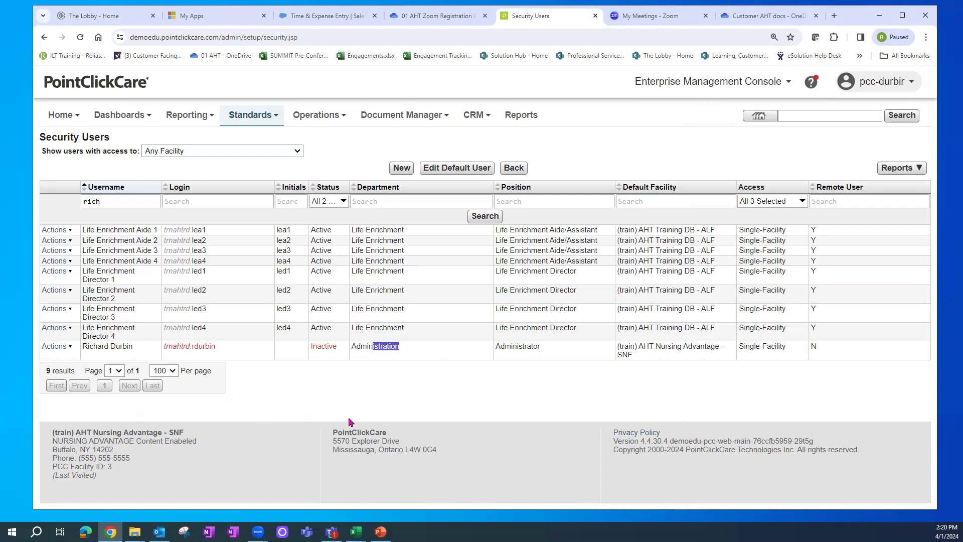
- Re-enable the inactive Administration user's account from its Actions menu
left_click(56, 347)
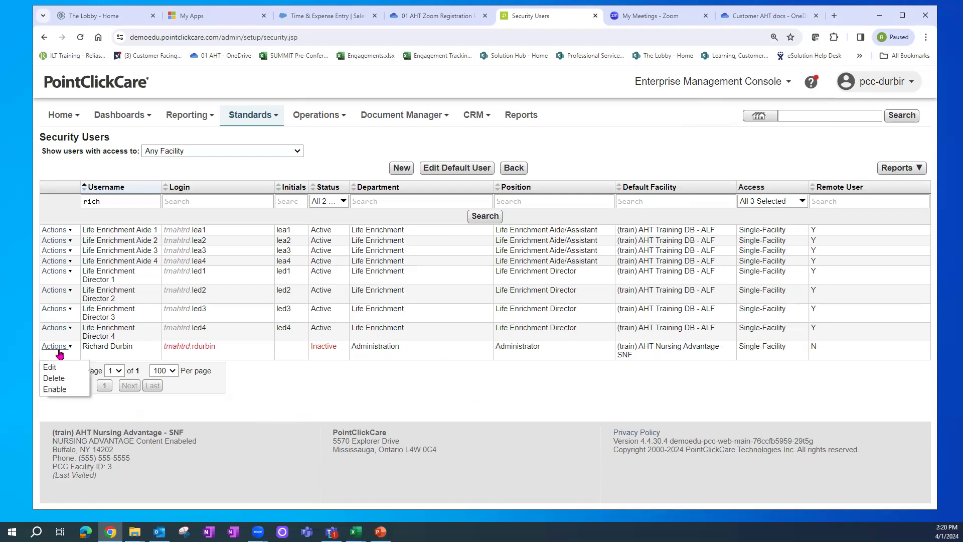
left_click(54, 390)
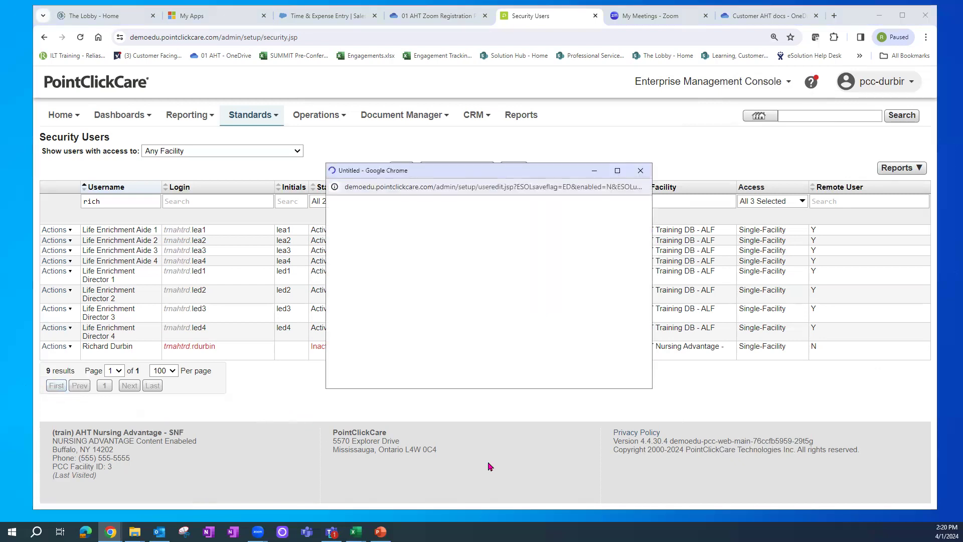
left_click_drag(361, 347, 677, 349)
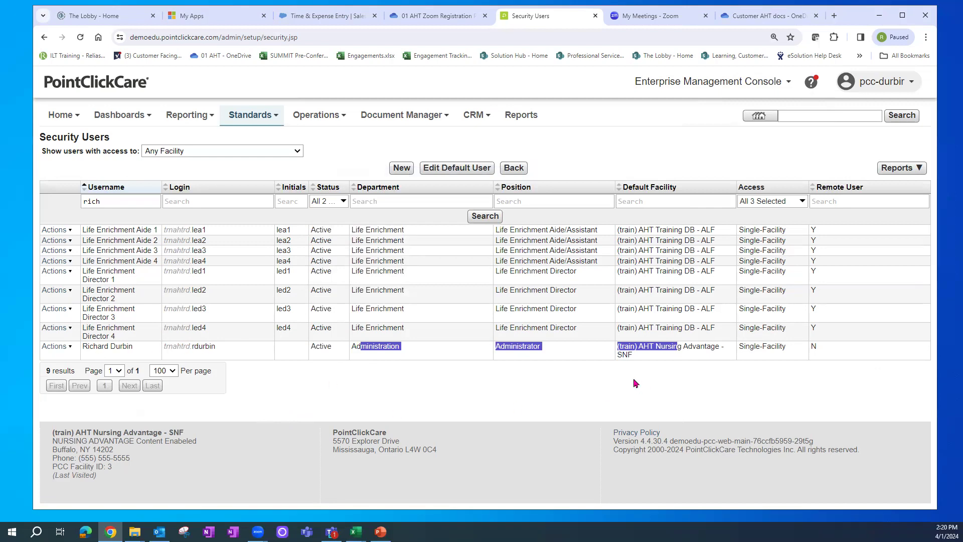
- View the user's Roles Assigned window from Actions, then cancel it without changes
left_click(56, 347)
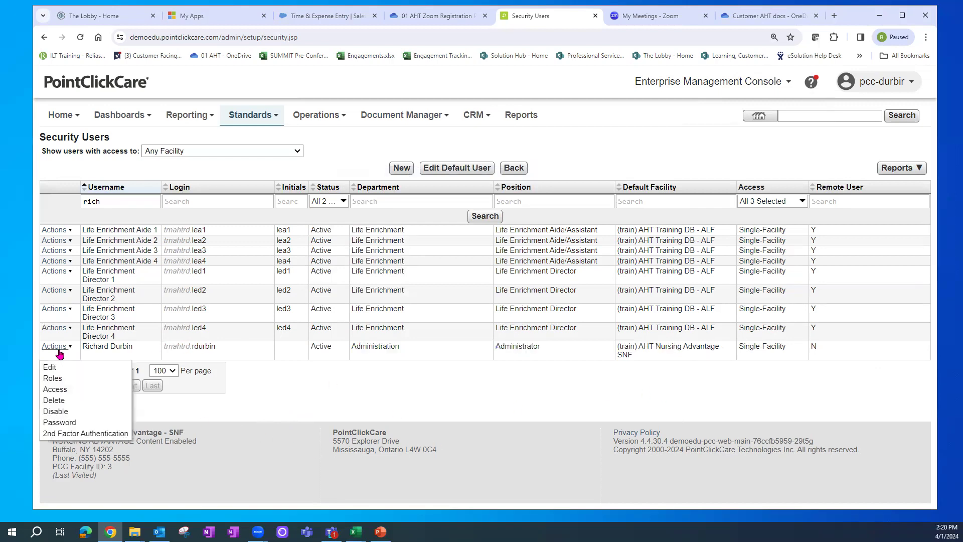
left_click(54, 379)
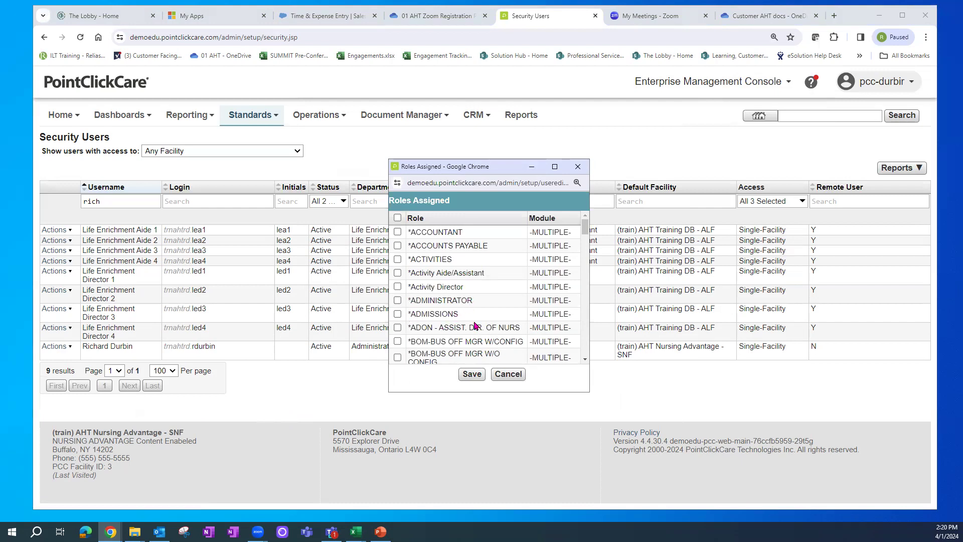
left_click(519, 378)
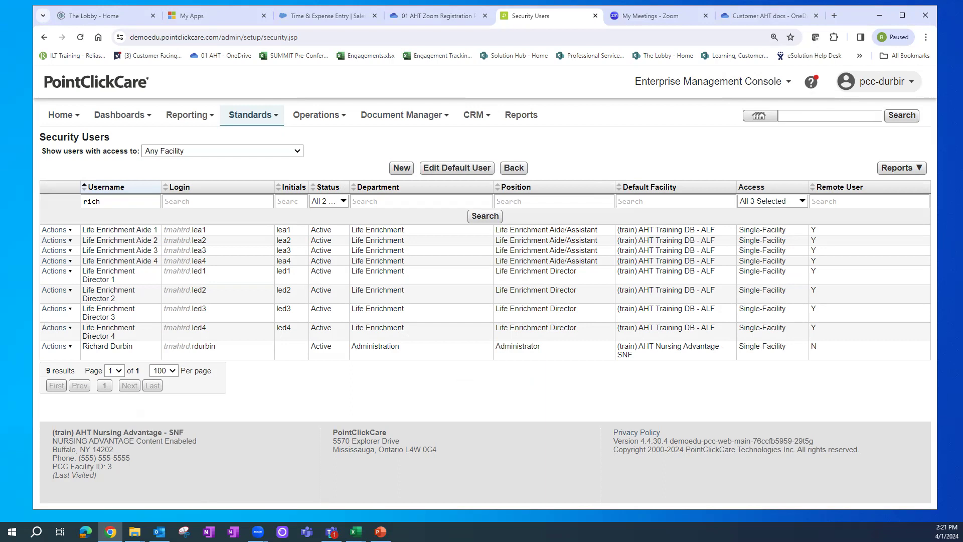
left_click(897, 170)
left_click(899, 171)
left_click(902, 171)
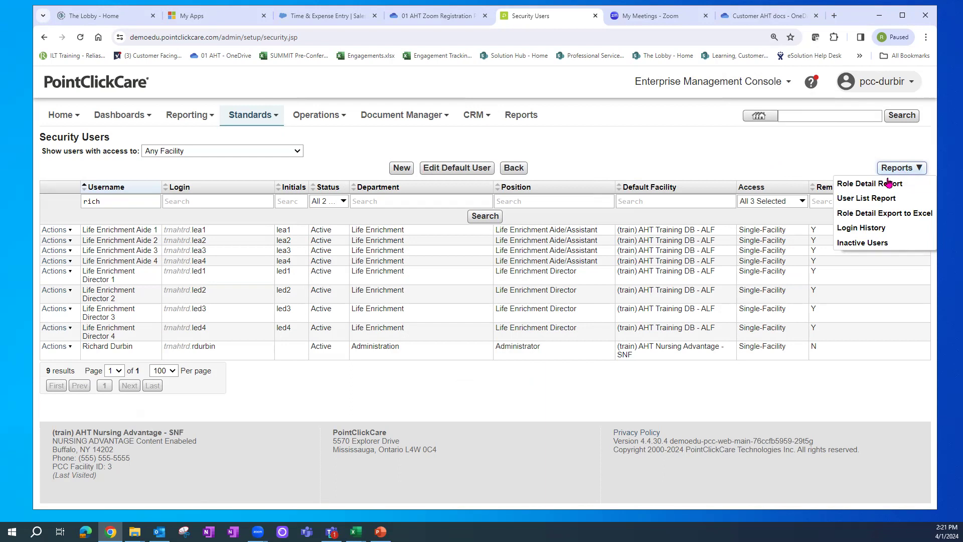
left_click(887, 184)
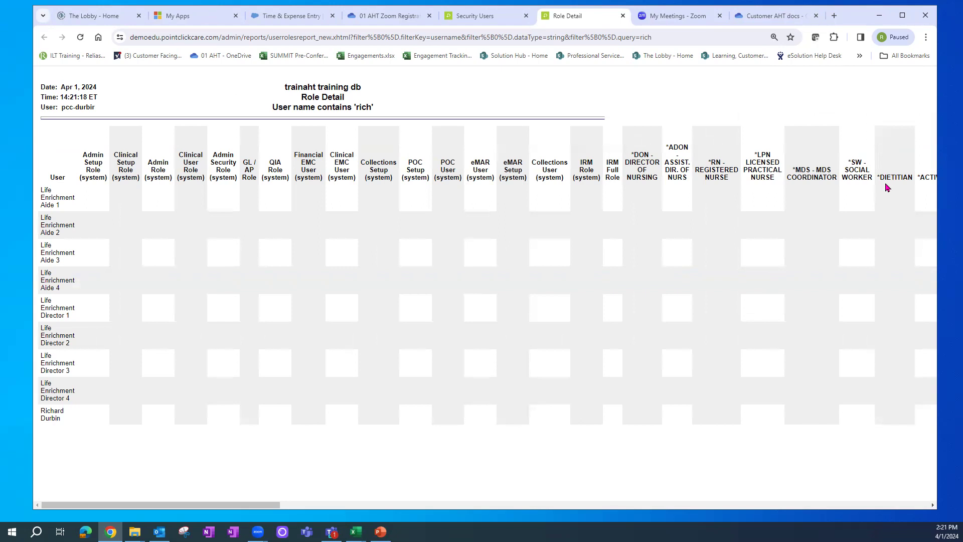
left_click(623, 16)
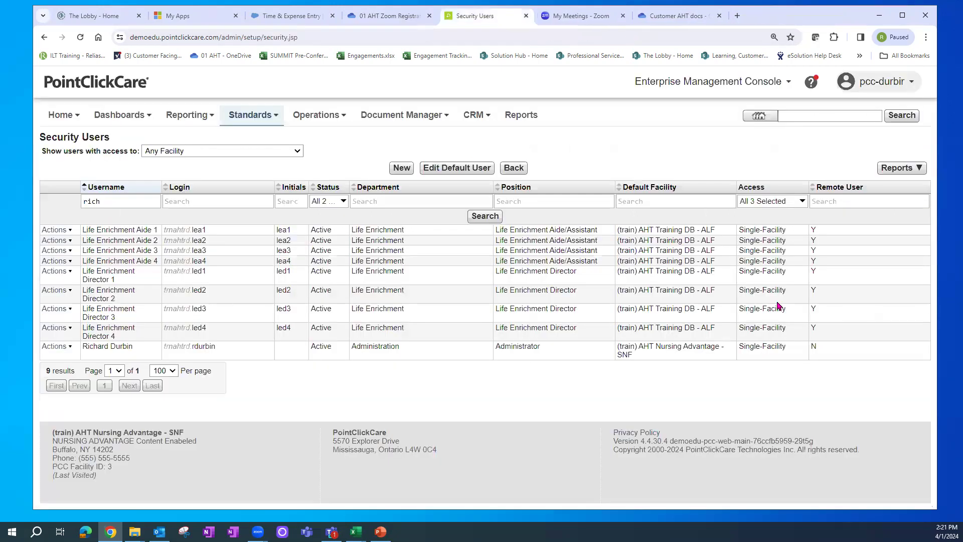
left_click(801, 201)
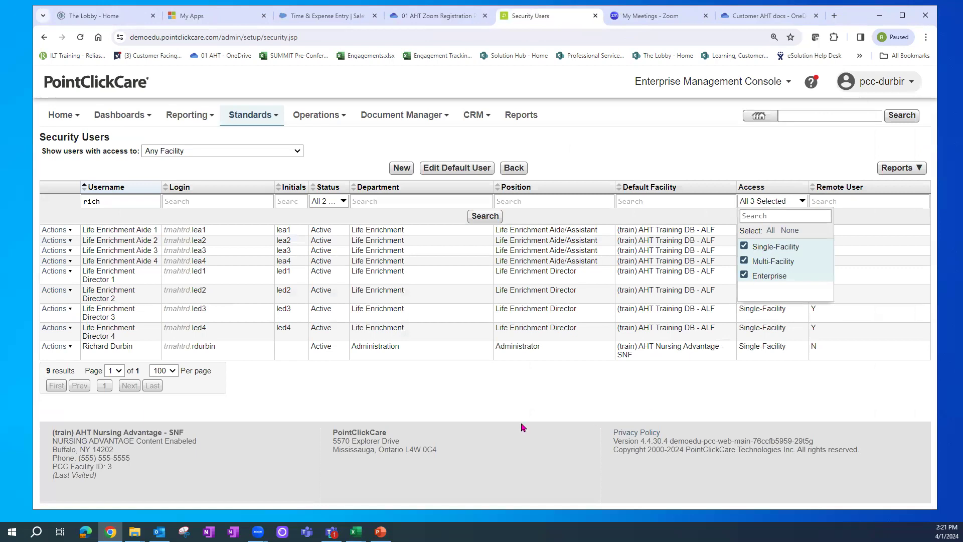
- Remove 'rich' from the Username filter, search all users, and run the Role Detail Report
left_click_drag(107, 201, 2, 206)
key("BackSpace")
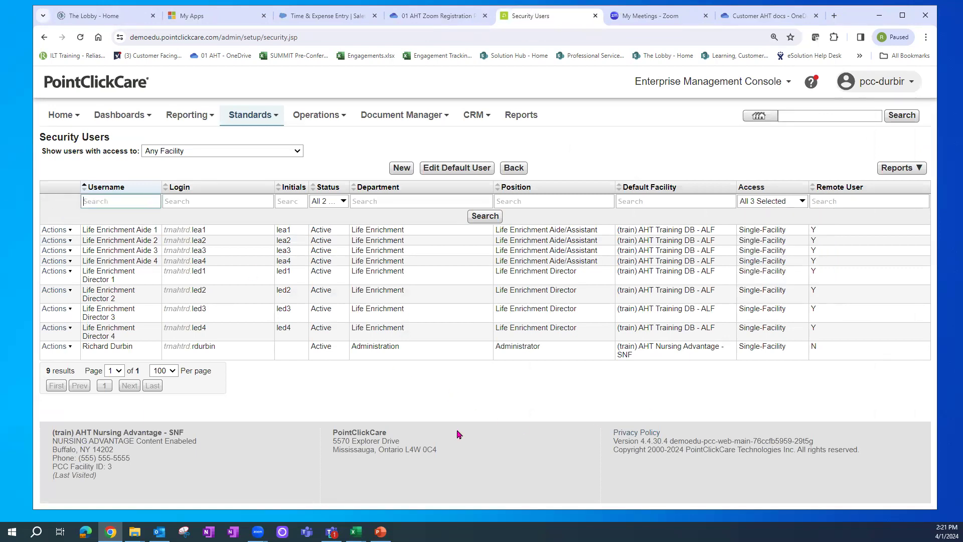
left_click(476, 220)
left_click(897, 167)
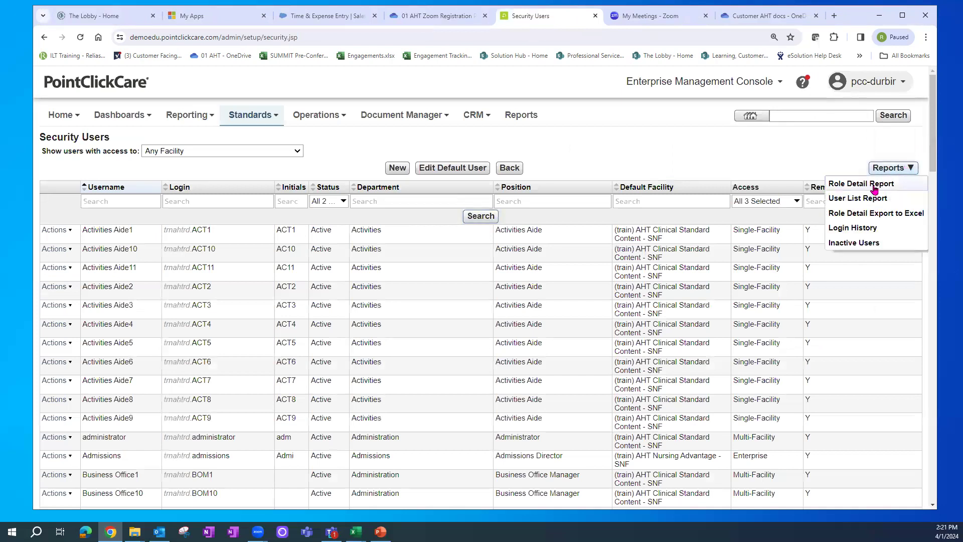
left_click(874, 188)
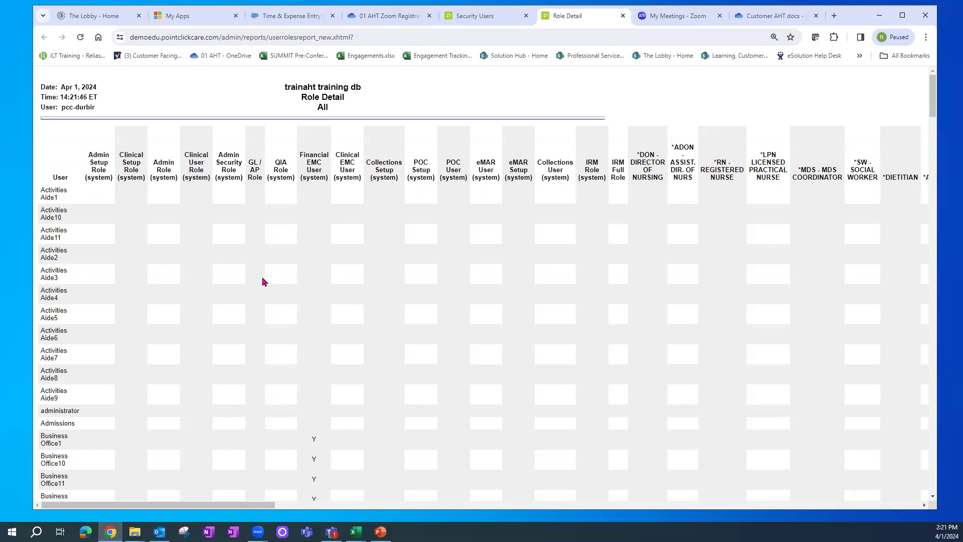
- Review the Role Detail report, marking Business Office1 and Document Manager role assignments, then close it
scroll(918, 124, "down", 4)
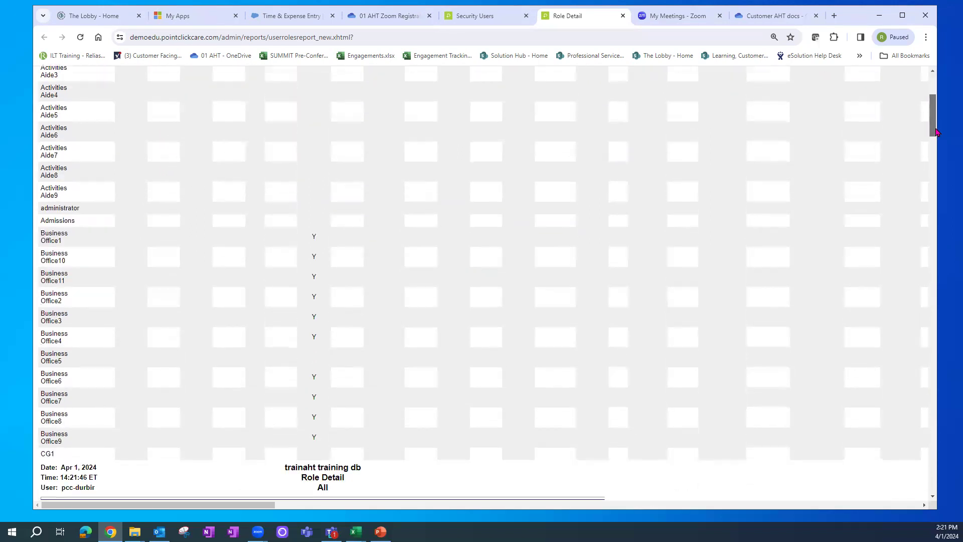
left_click_drag(310, 236, 319, 243)
left_click_drag(931, 117, 932, 102)
left_click_drag(315, 121, 320, 161)
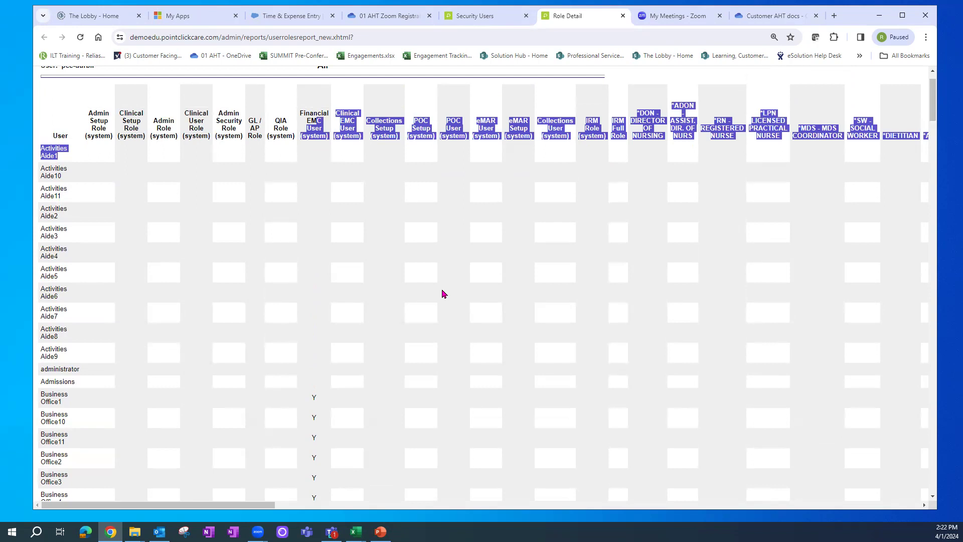
left_click(303, 403)
left_click_drag(269, 507, 512, 507)
left_click_drag(446, 397, 455, 401)
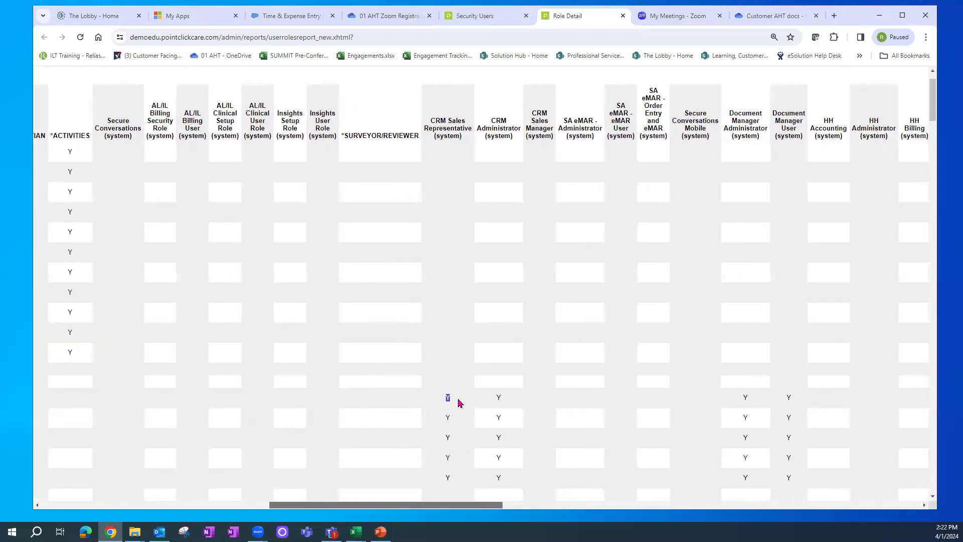
double_click(745, 397)
double_click(786, 396)
left_click_drag(485, 505, 563, 507)
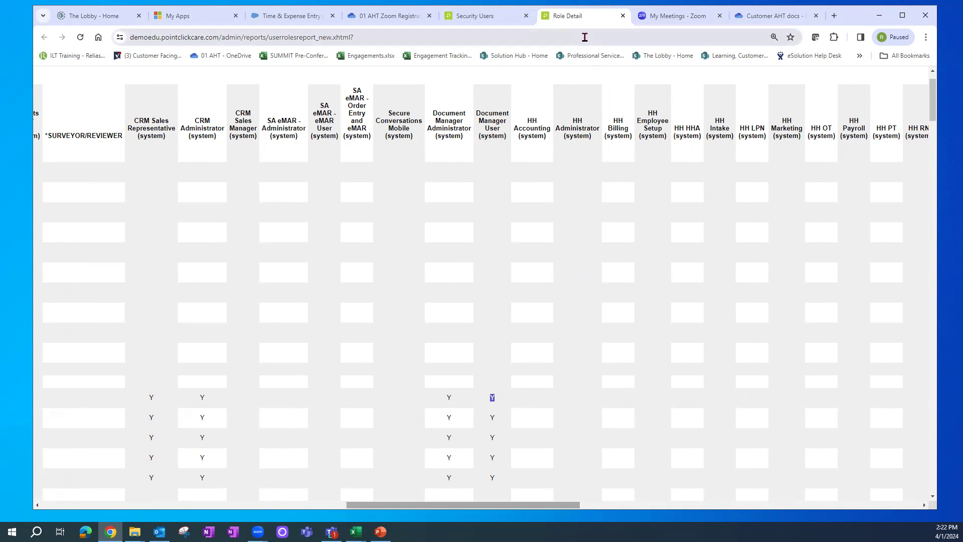
left_click(623, 15)
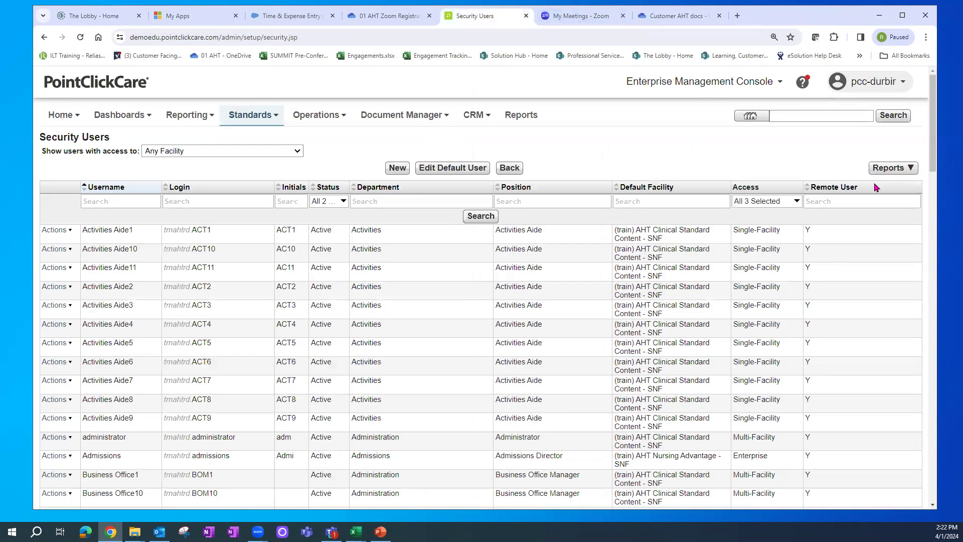
- Export the Role Detail report to Excel and open the downloaded userroles (24) workbook
left_click(887, 168)
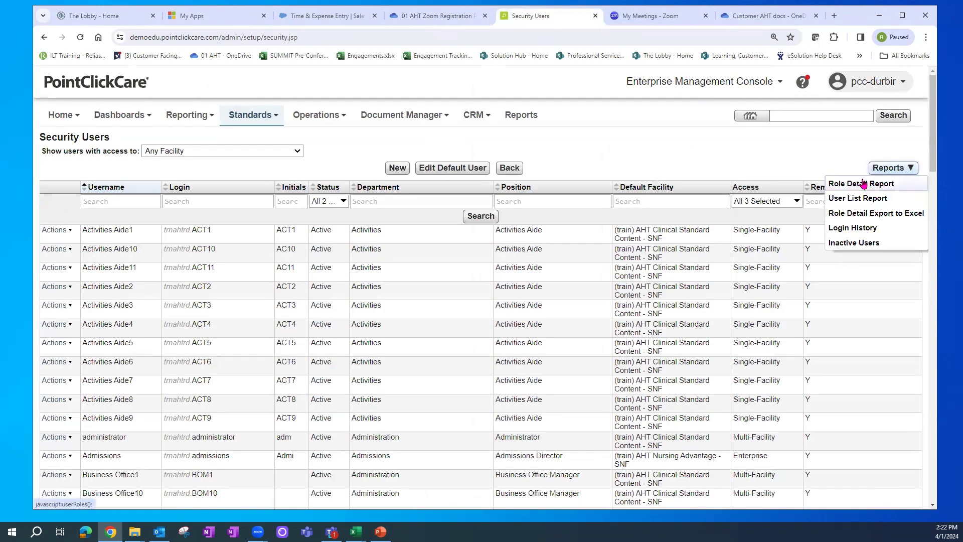
left_click(873, 214)
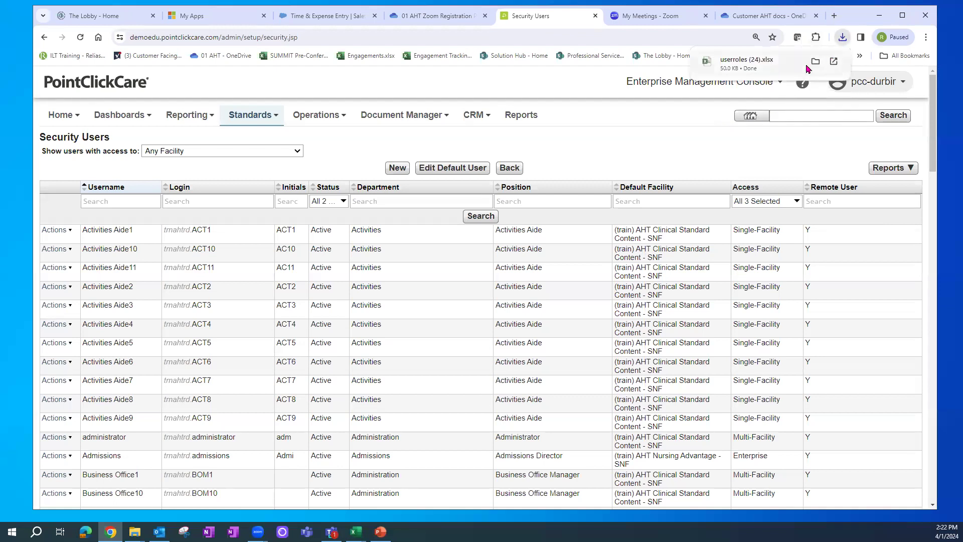
left_click(755, 63)
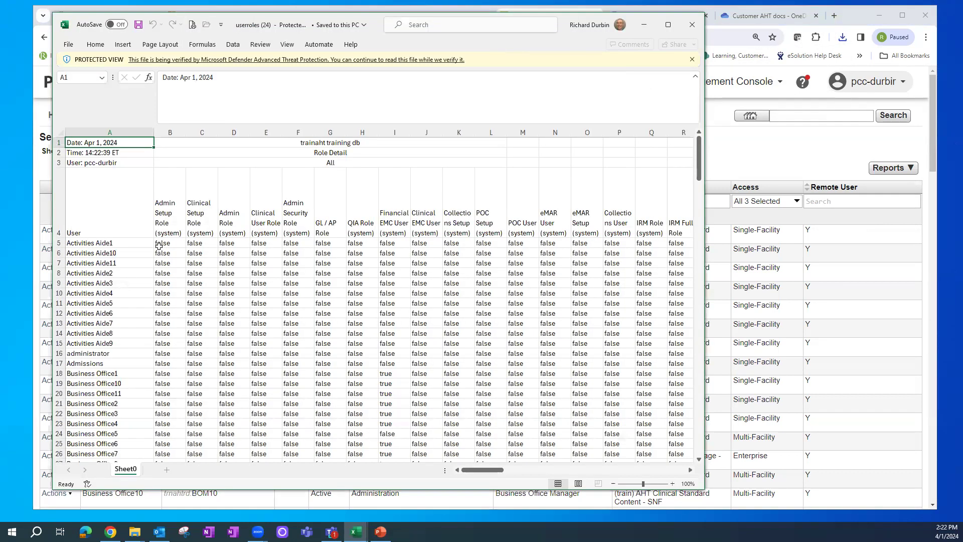
- Inspect role values, select the true Financial EMC User cells, widen the window, and select Business Office10's row
left_click(161, 245)
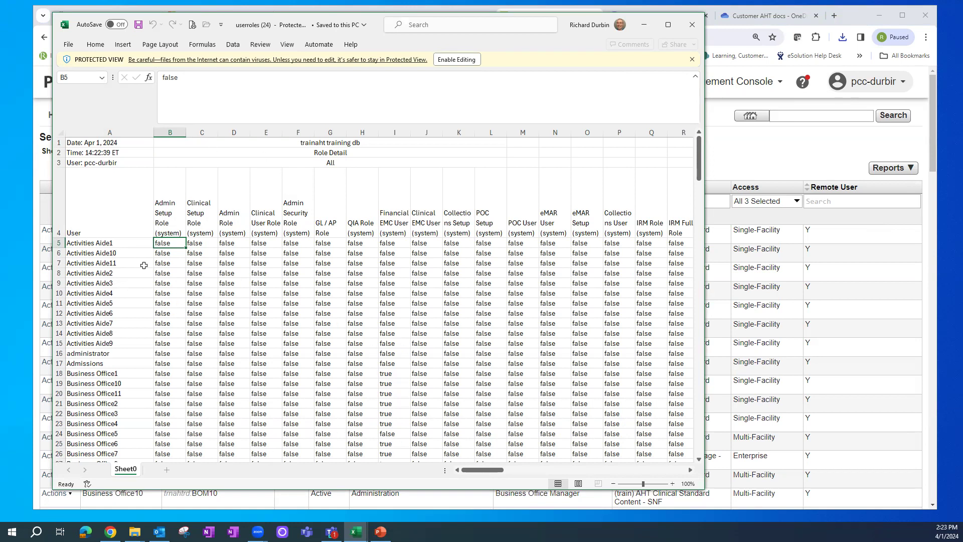
left_click_drag(386, 377, 400, 415)
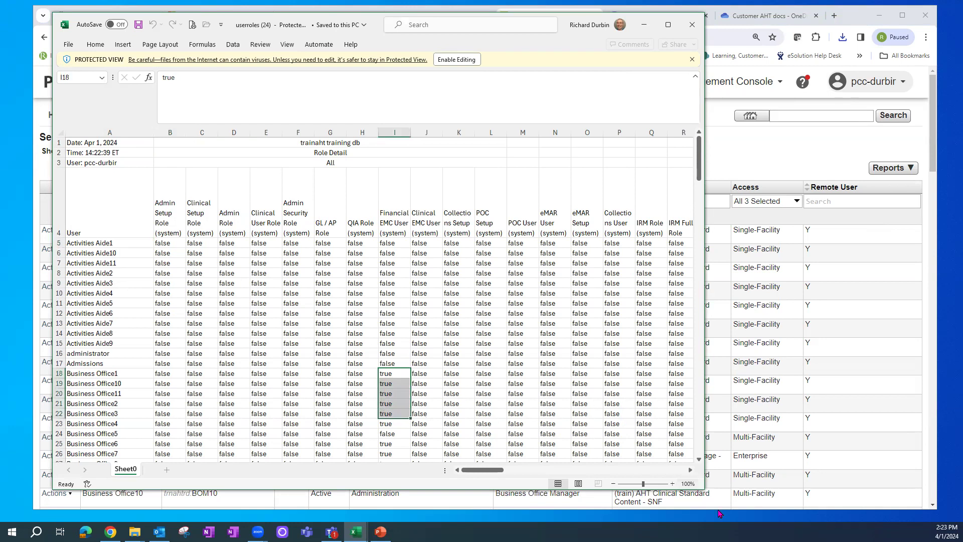
left_click_drag(705, 489, 884, 490)
left_click_drag(451, 383, 870, 383)
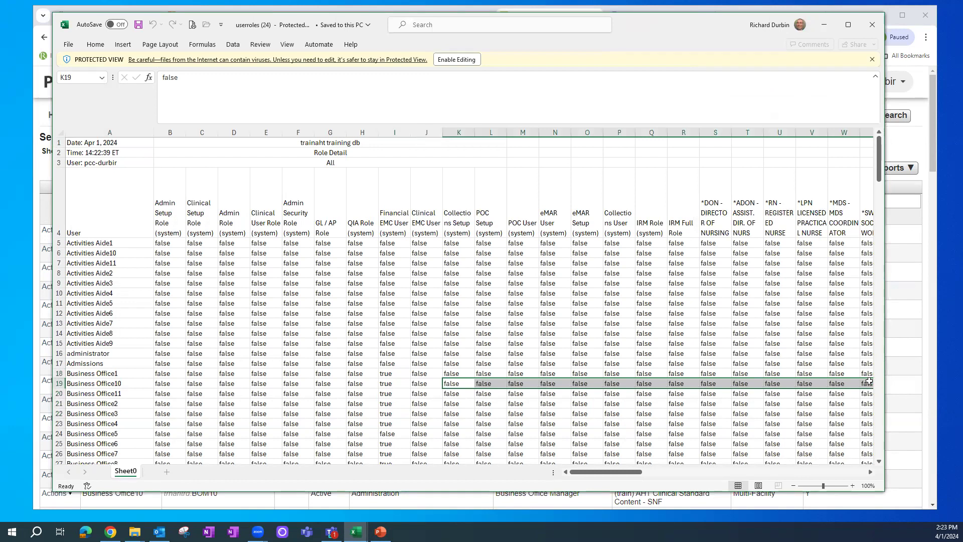
- Close the exported workbook and run the User List Report from Security Reports
left_click(872, 24)
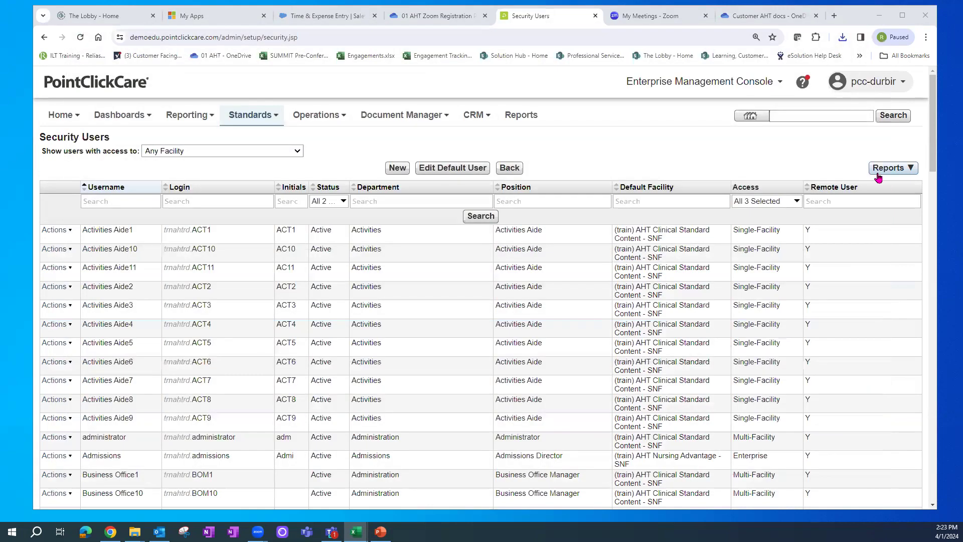
left_click(888, 170)
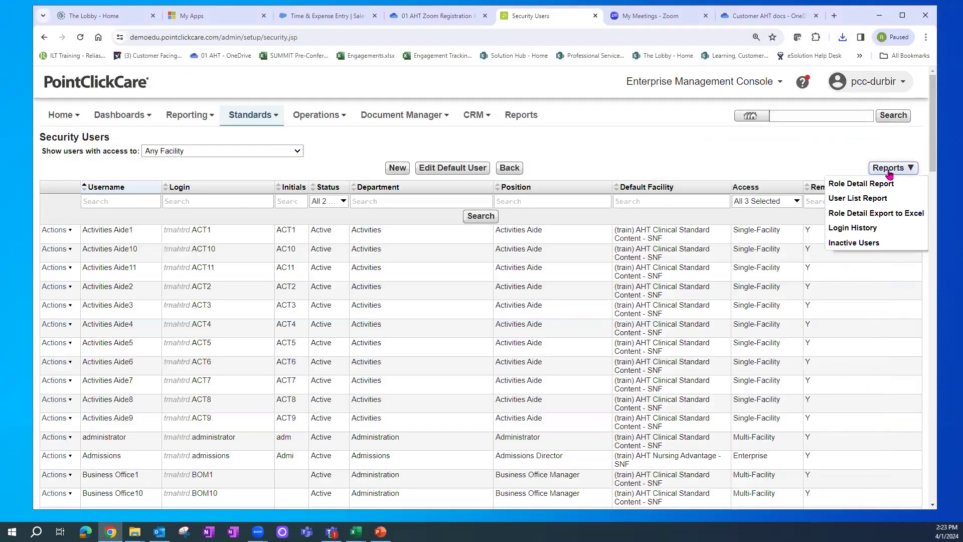
left_click(866, 199)
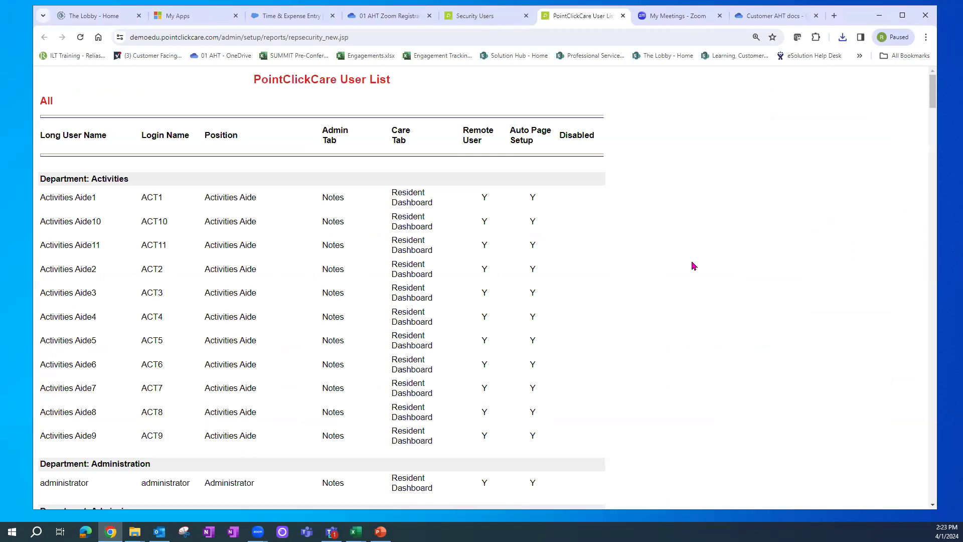
- Review Remote User, Auto Page Setup and position values for the Activities Aides, then close the report and Zoom tabs
double_click(484, 197)
double_click(484, 222)
double_click(485, 245)
double_click(484, 269)
double_click(485, 293)
left_click_drag(463, 131, 533, 140)
double_click(533, 221)
left_click_drag(204, 199, 277, 201)
left_click_drag(206, 230, 256, 245)
left_click_drag(211, 269, 258, 271)
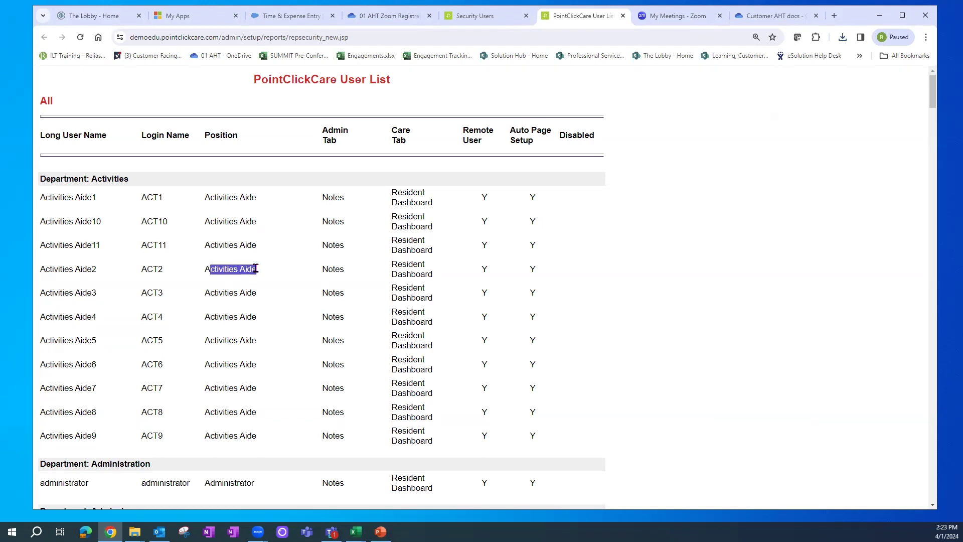
left_click_drag(36, 316, 113, 321)
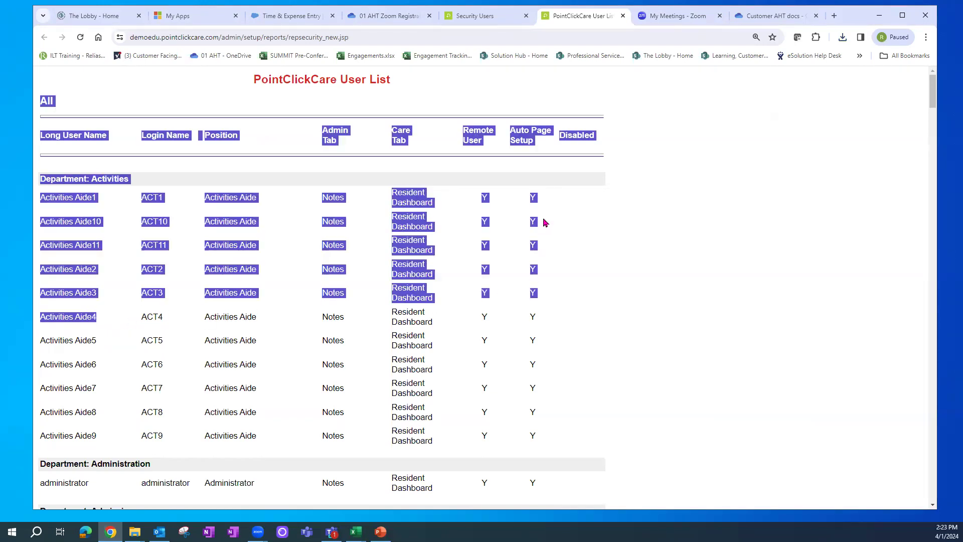
left_click(623, 16)
left_click(429, 16)
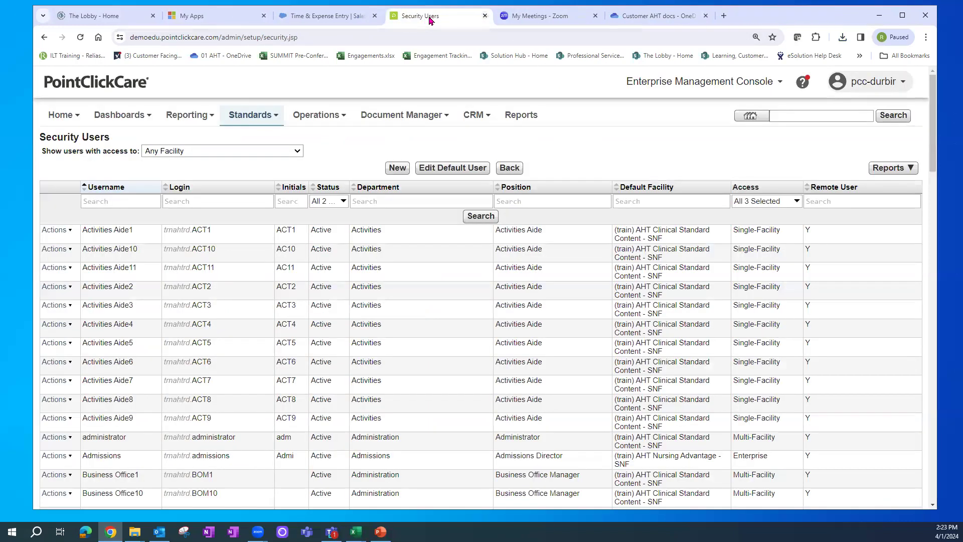
- Run the Login History report for April 1, 2024, including past sessions, not only current ones
left_click(885, 171)
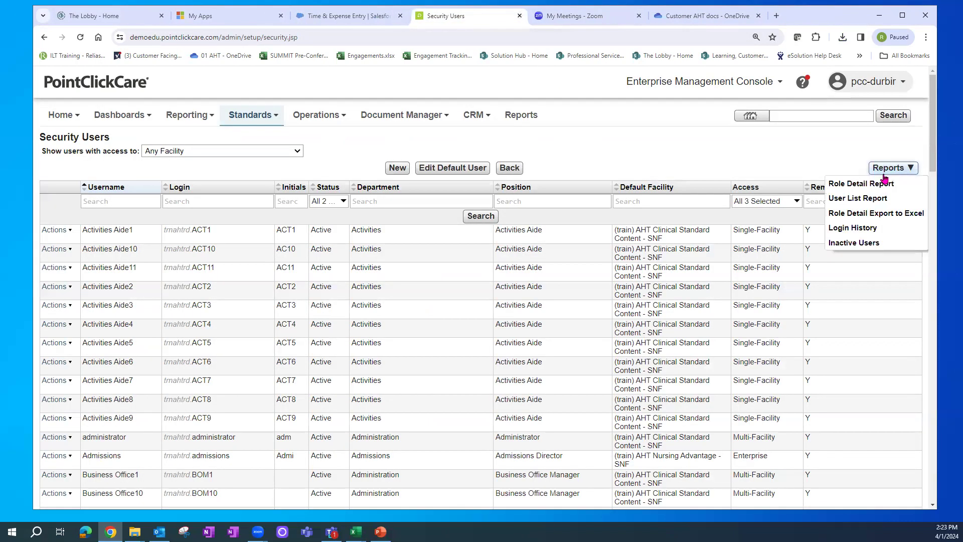
left_click(855, 227)
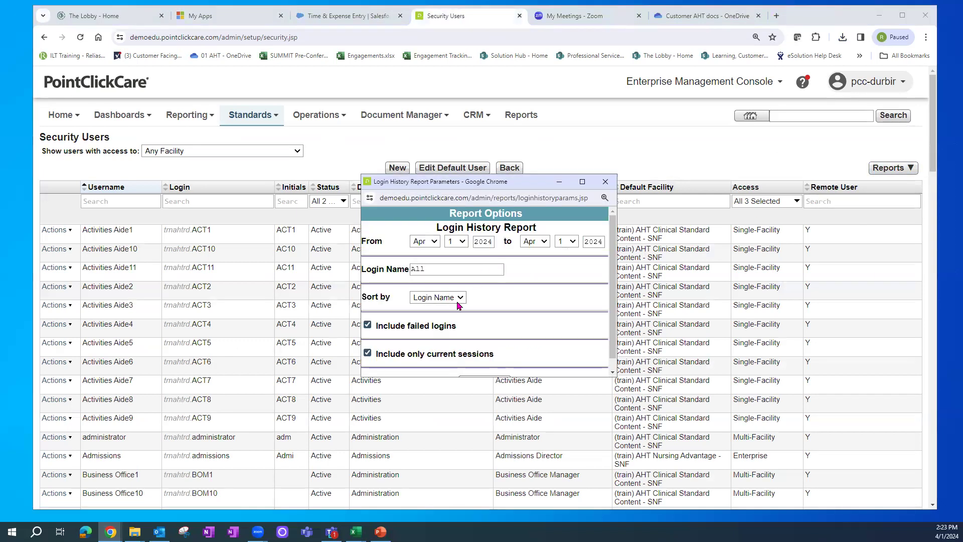
left_click_drag(503, 199, 403, 54)
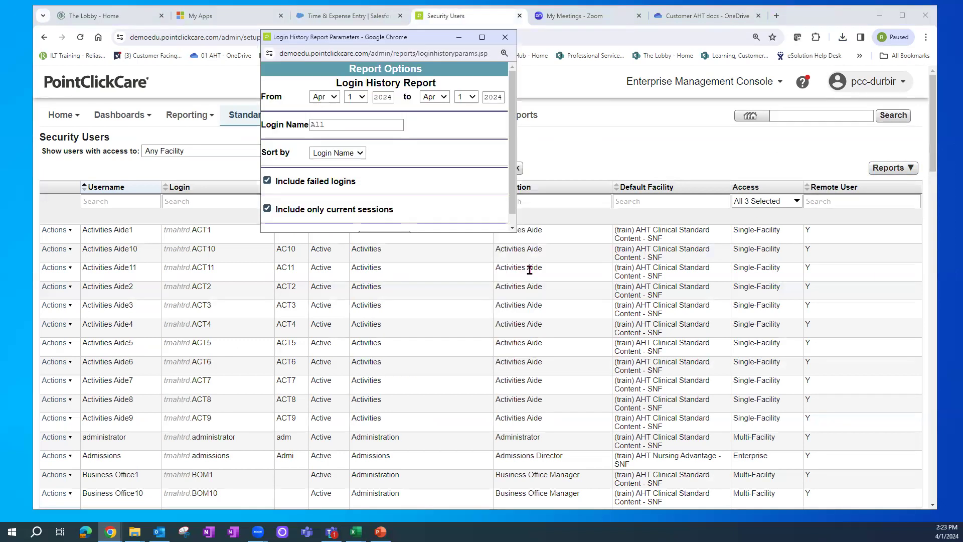
left_click_drag(516, 233, 751, 355)
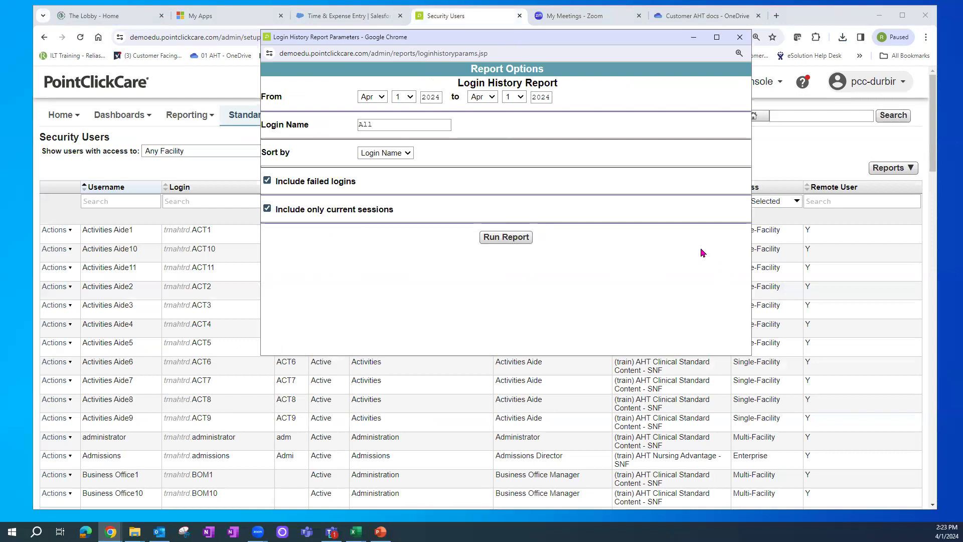
left_click(268, 209)
left_click(520, 239)
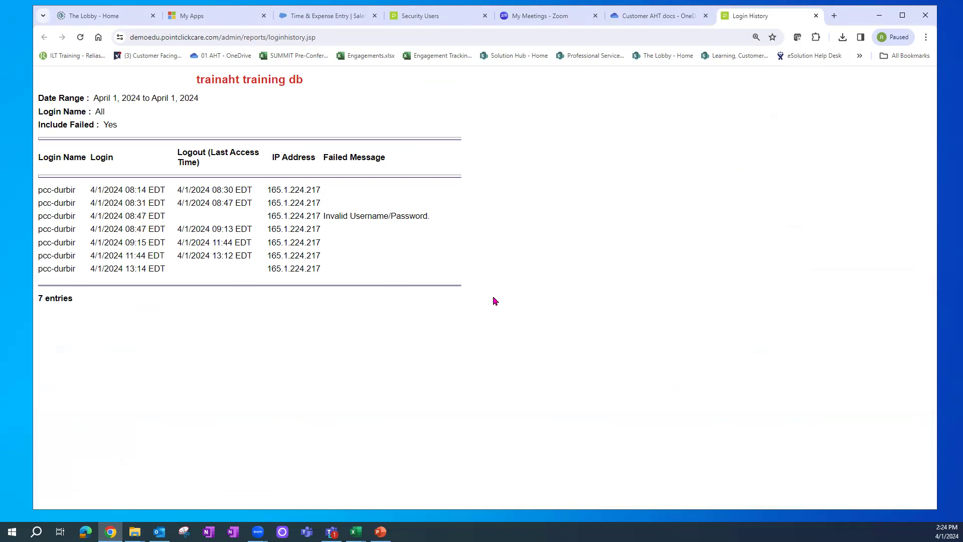
- Highlight the login times, the first row's IP address and the Invalid Username/Password failure message
left_click_drag(111, 189, 158, 266)
left_click(224, 274)
double_click(295, 191)
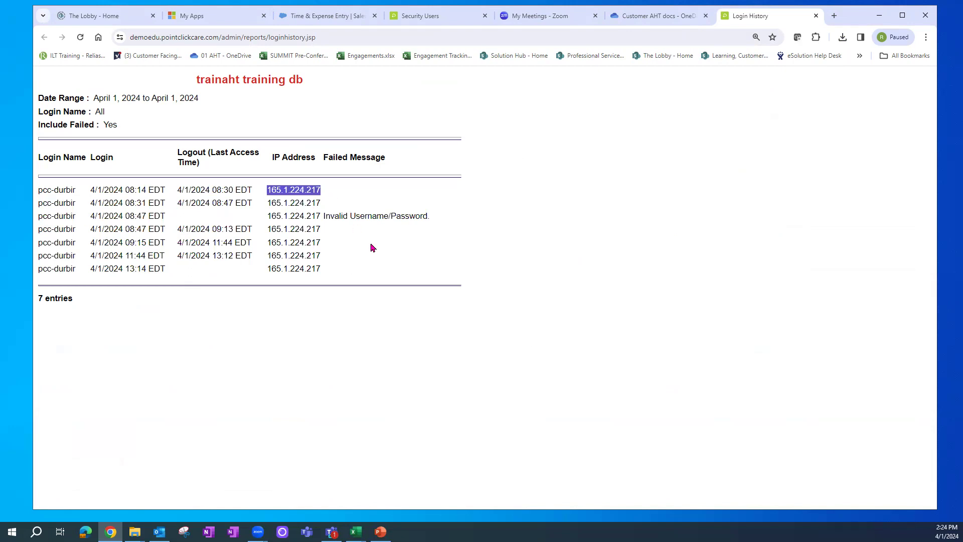
left_click_drag(325, 216, 450, 218)
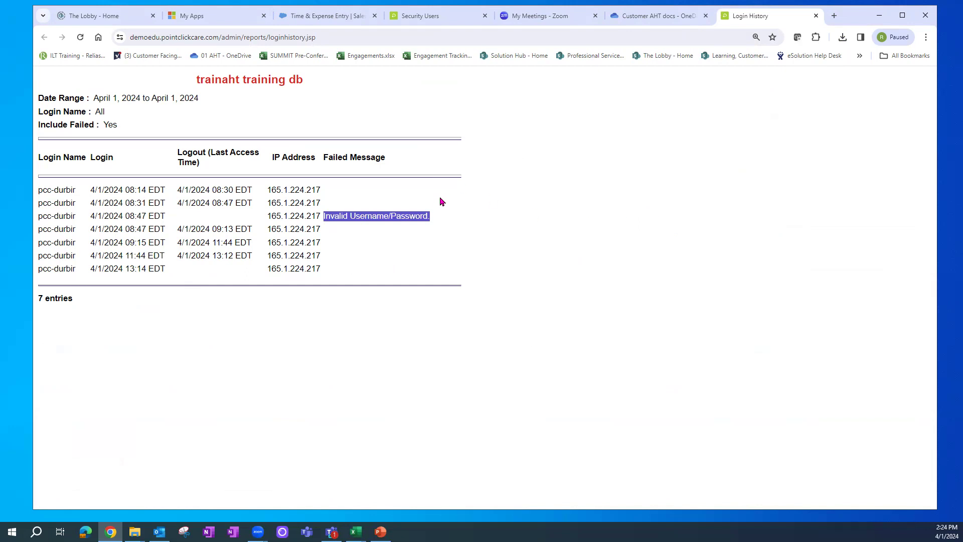
left_click(401, 228)
left_click_drag(324, 215, 451, 218)
- Close the Login History report and move the Security Users page to the end of the open pages
left_click(816, 16)
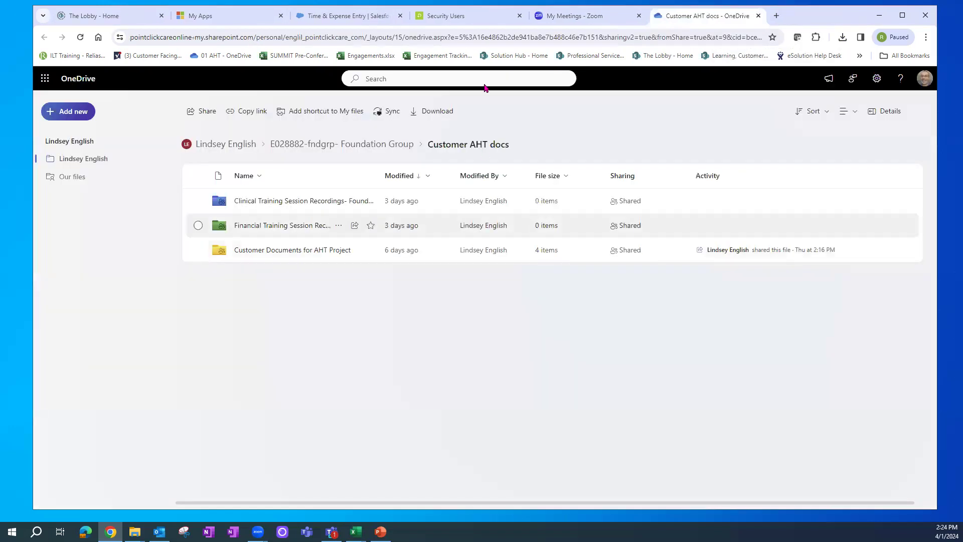
left_click(477, 20)
left_click_drag(487, 20, 701, 19)
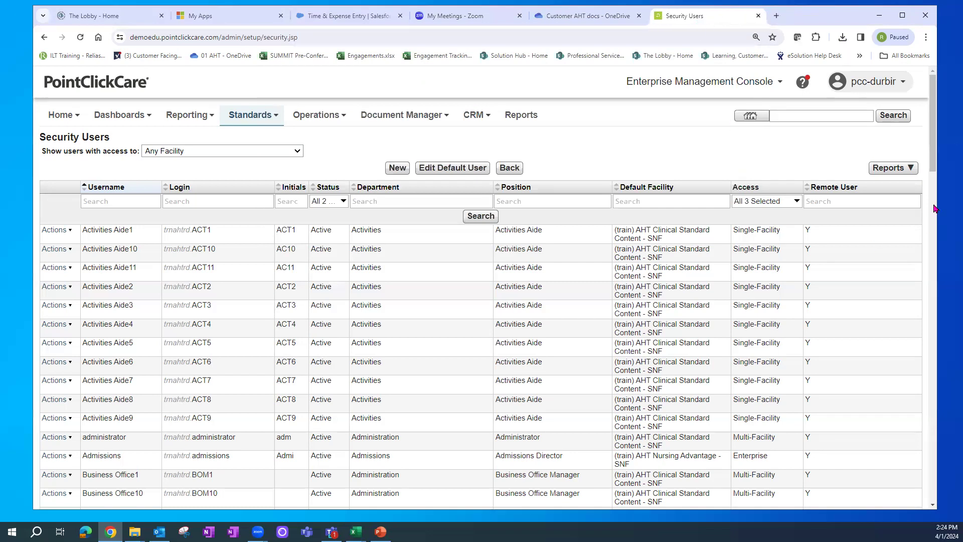
- Run the Inactive User Accounts report for 100 days' inactivity, then close the empty result
left_click(910, 174)
left_click(892, 172)
left_click(898, 171)
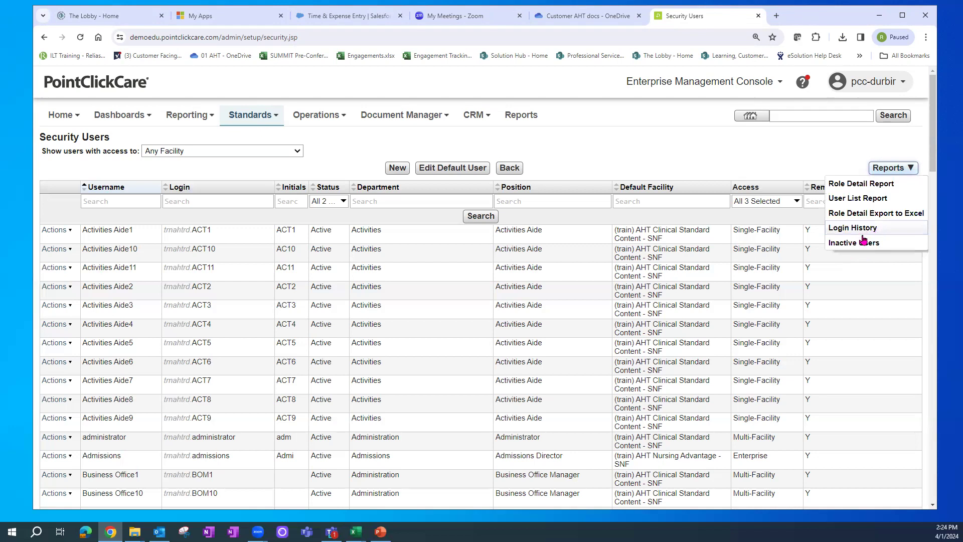
left_click(862, 243)
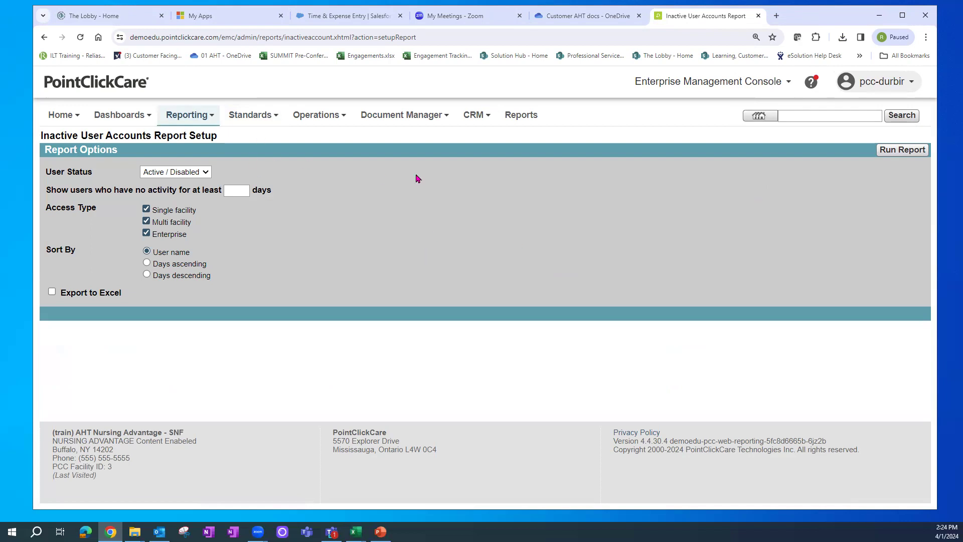
left_click(246, 190)
type("100")
left_click(898, 155)
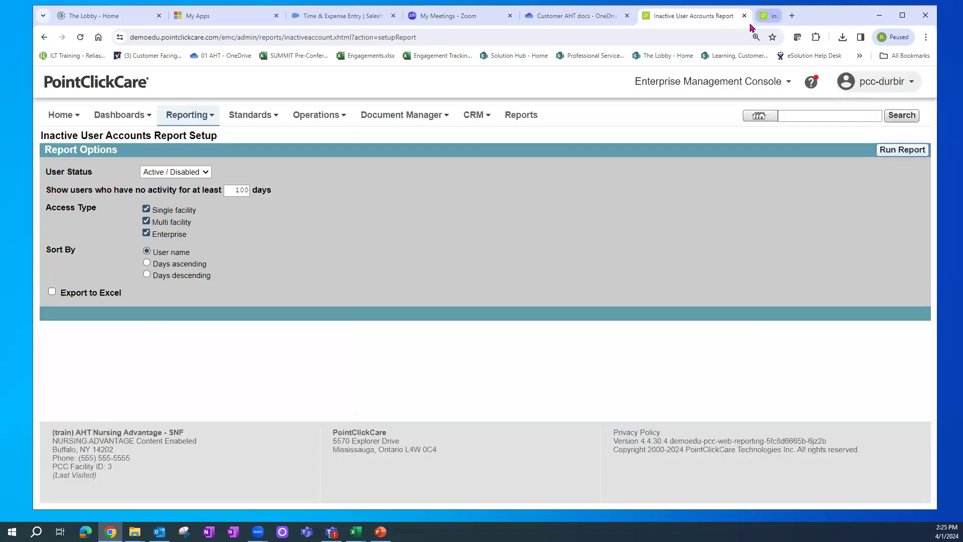
left_click(815, 18)
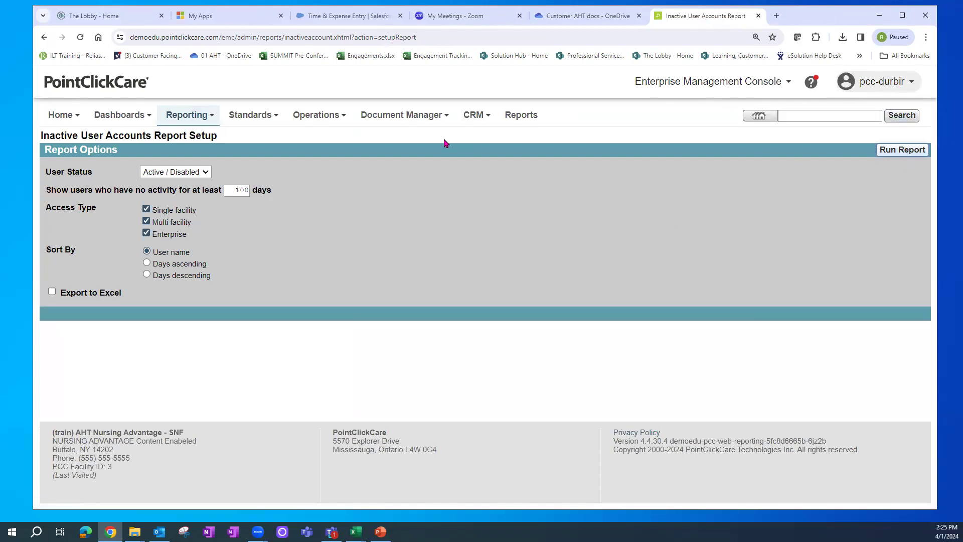
- Search the report library for 'ina' to find the Inactive User Accounts Report
left_click(521, 116)
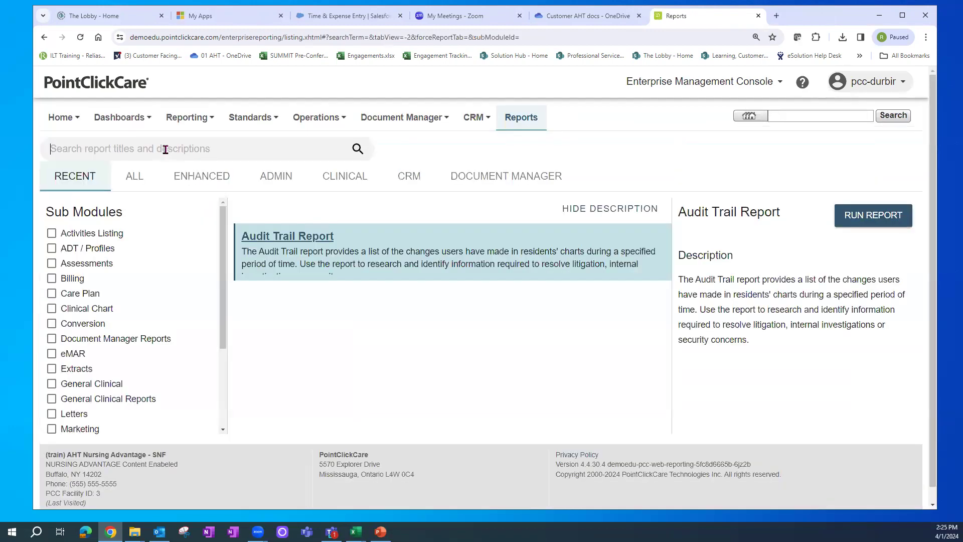
left_click(165, 149)
type("ina")
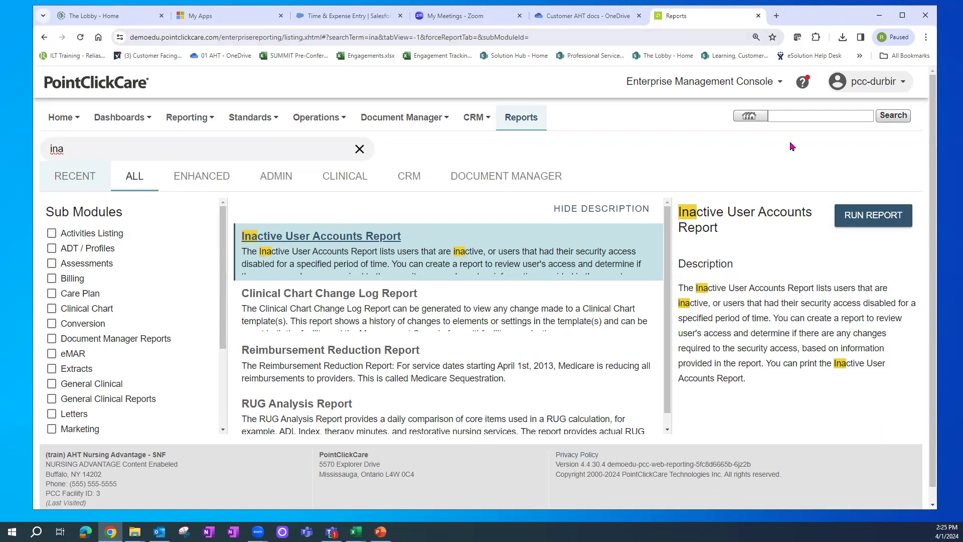
mouse_move(417, 125)
- Open the Standards setup page and go to its Security section's Security Roles entry
mouse_move(253, 125)
left_click(256, 165)
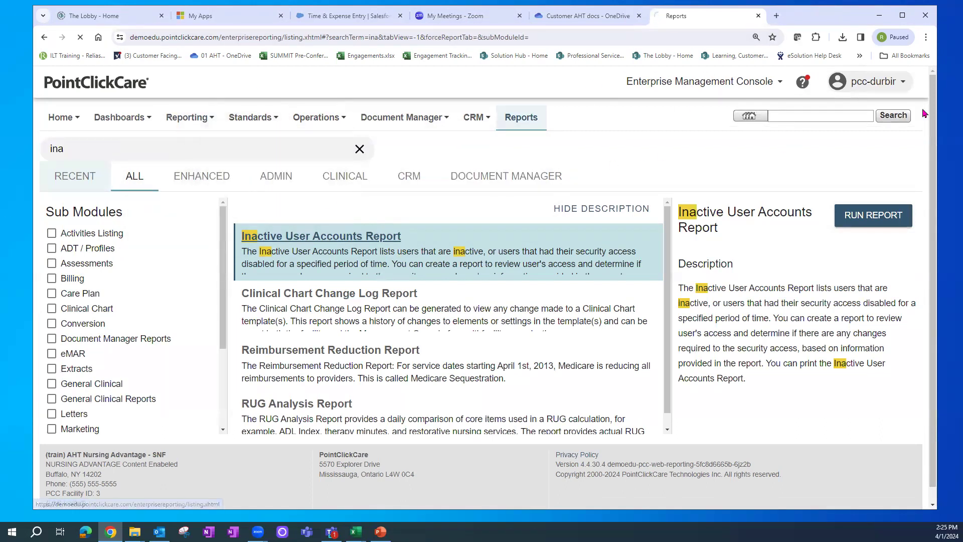
left_click_drag(934, 113, 932, 286)
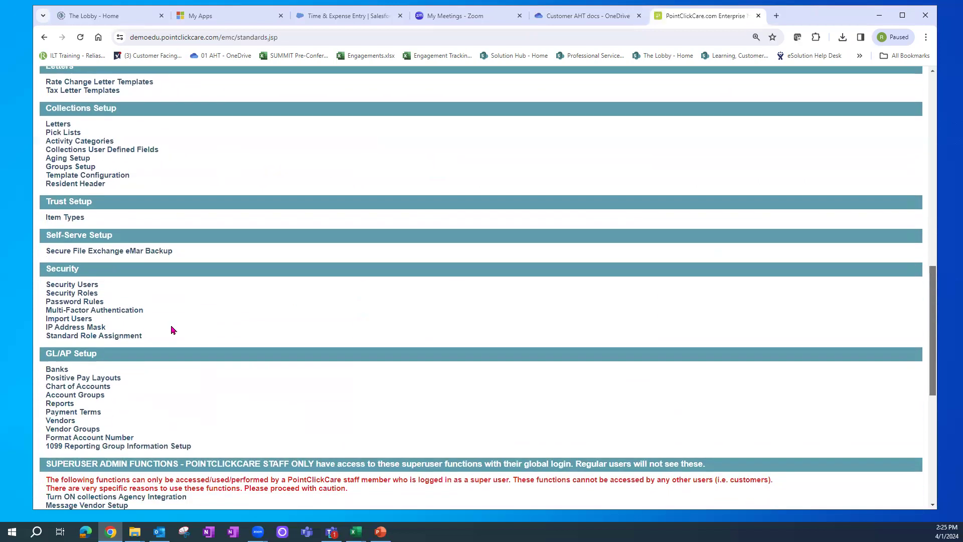
left_click(78, 296)
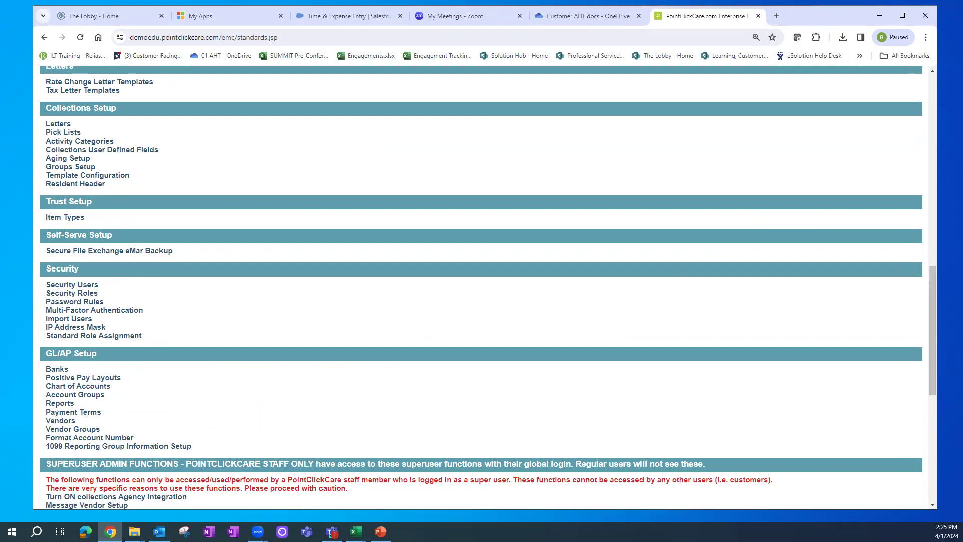